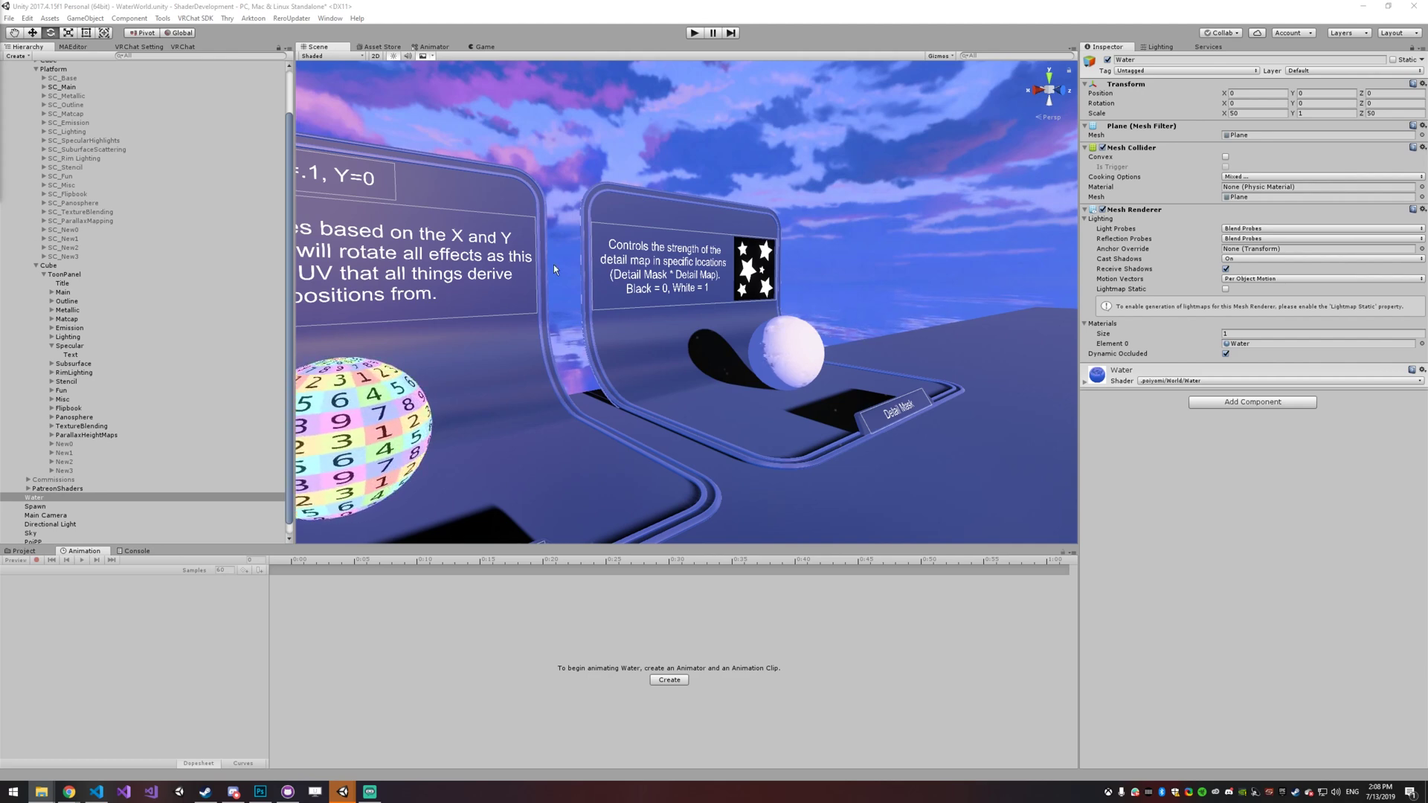
Fly the view along the row of shader tutorial panels.
right_drag(553, 265, 445, 390)
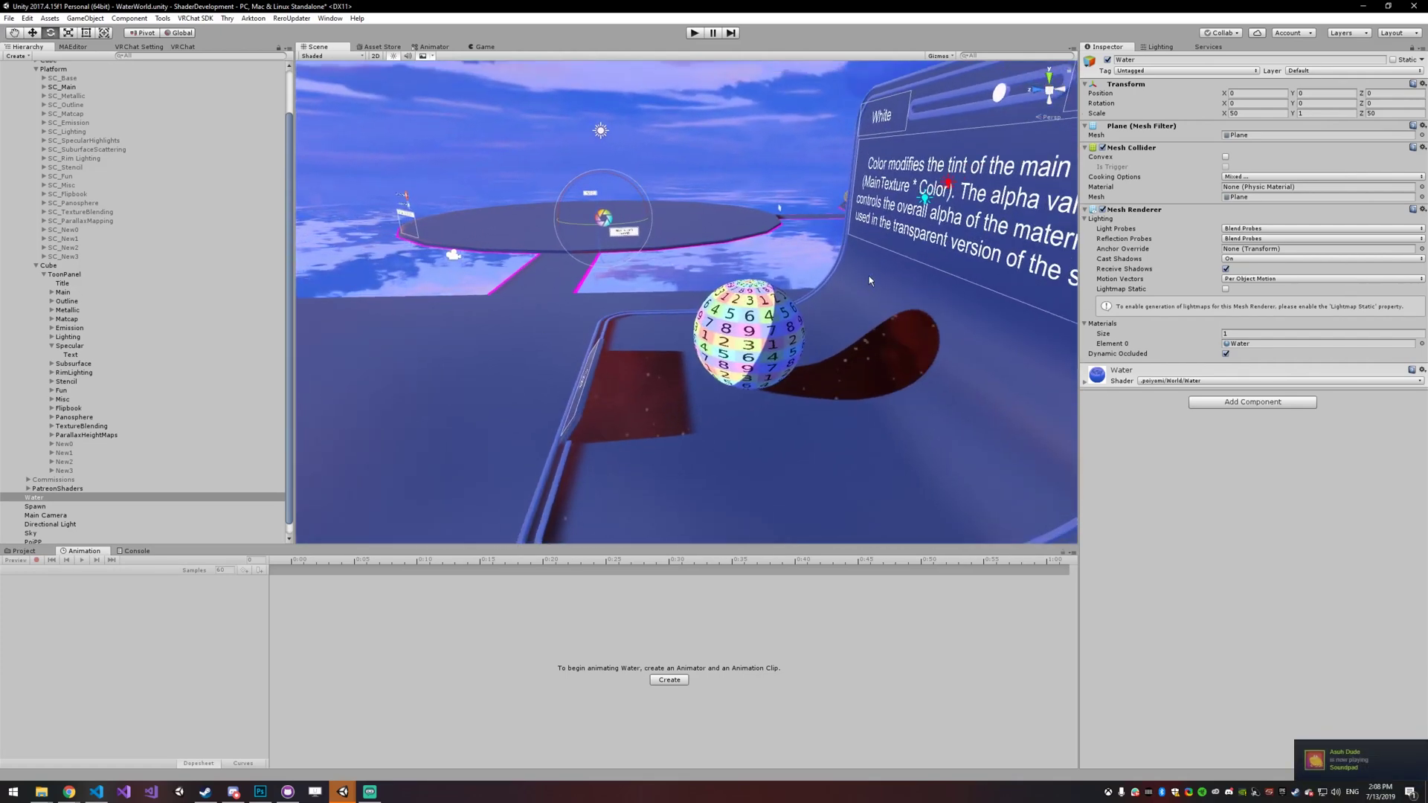
right_drag(445, 389, 950, 402)
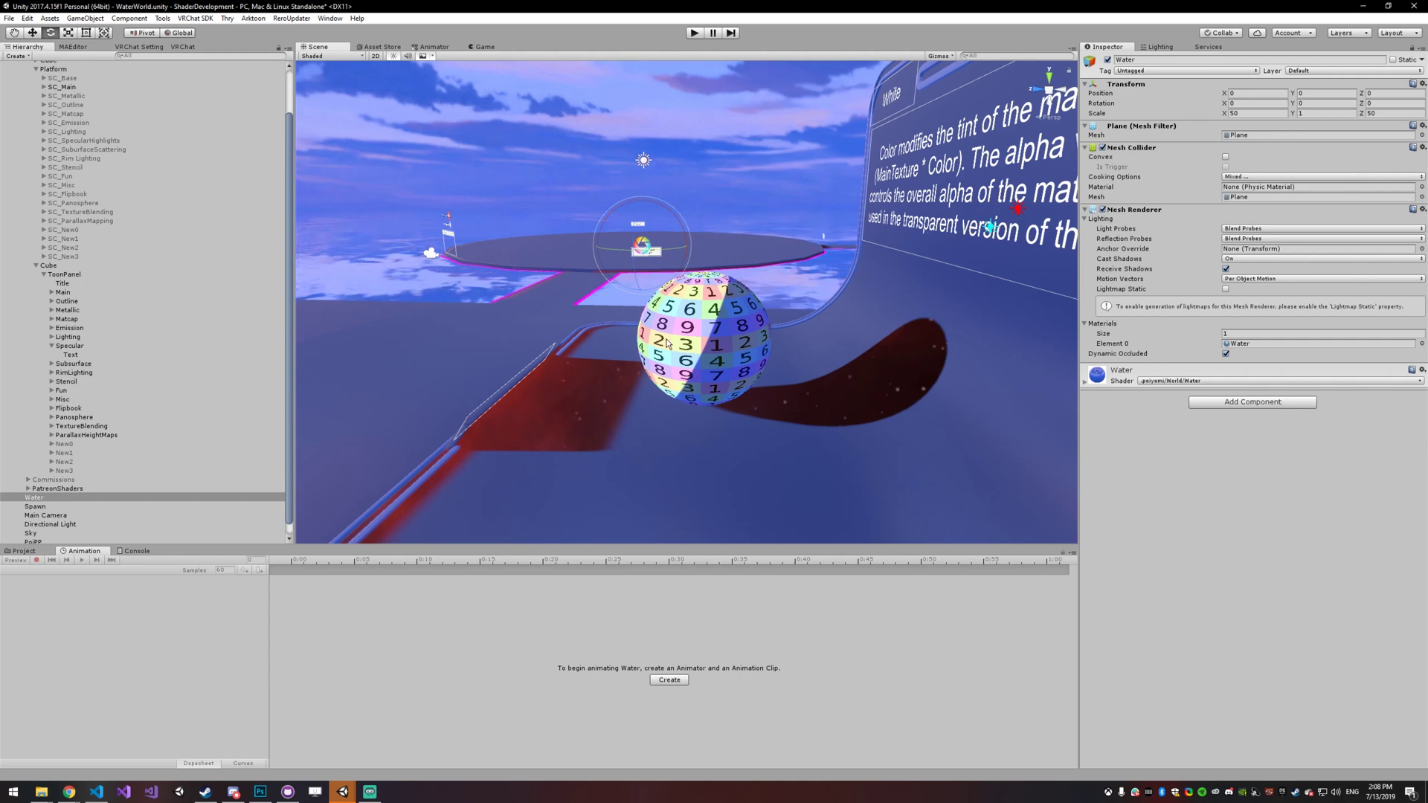
right_drag(899, 299, 813, 329)
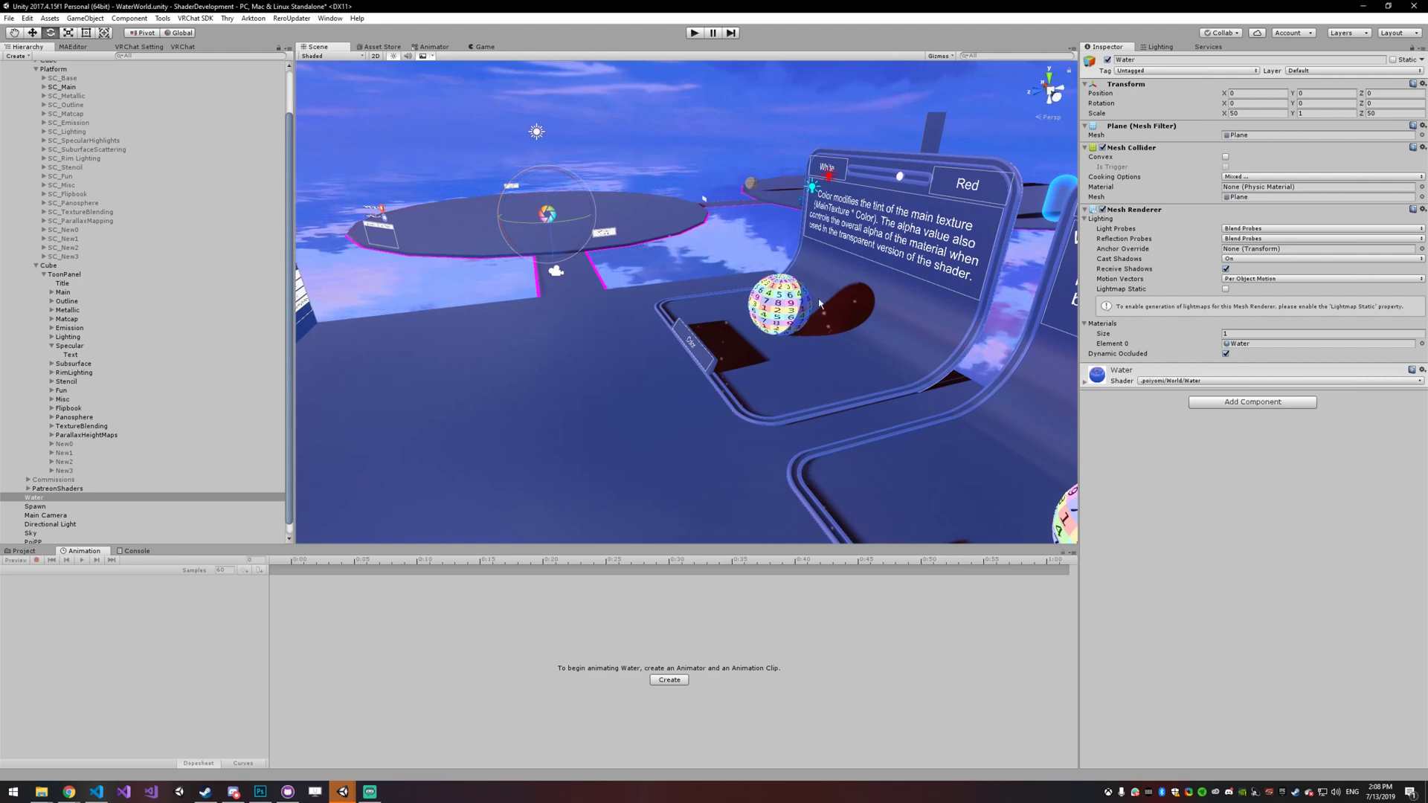
right_drag(813, 330, 1244, 268)
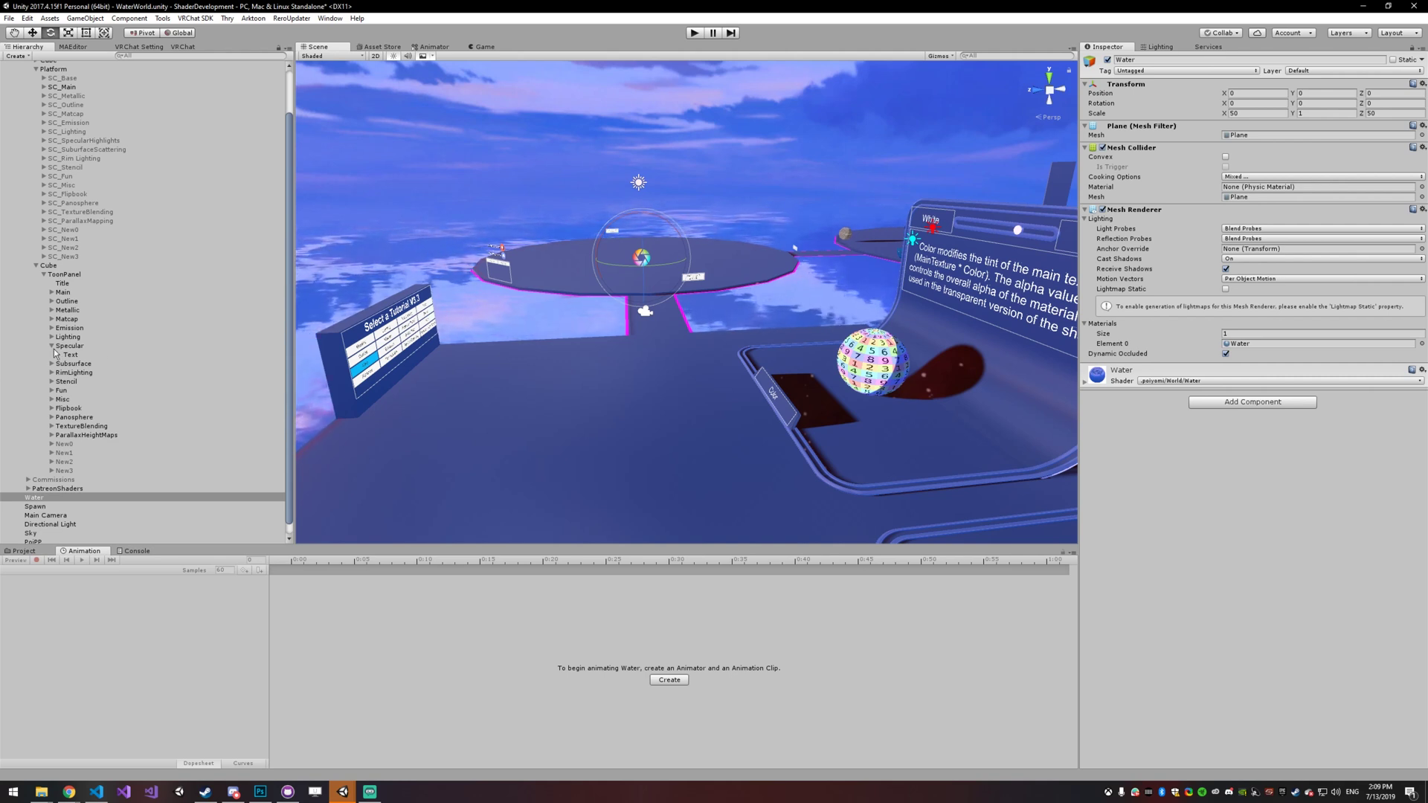
Browse the project assets to the _Misc folder.
click(22, 551)
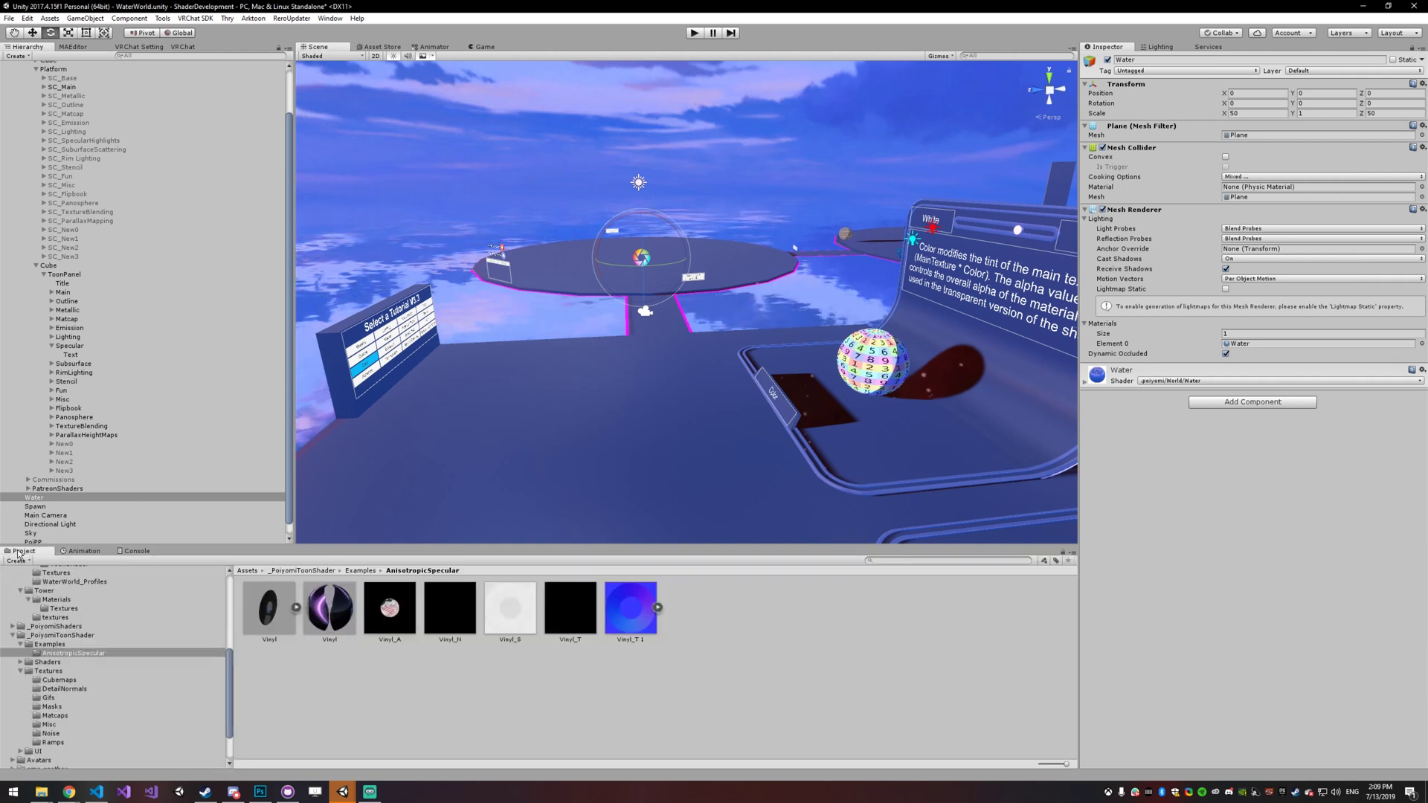
right_click(646, 675)
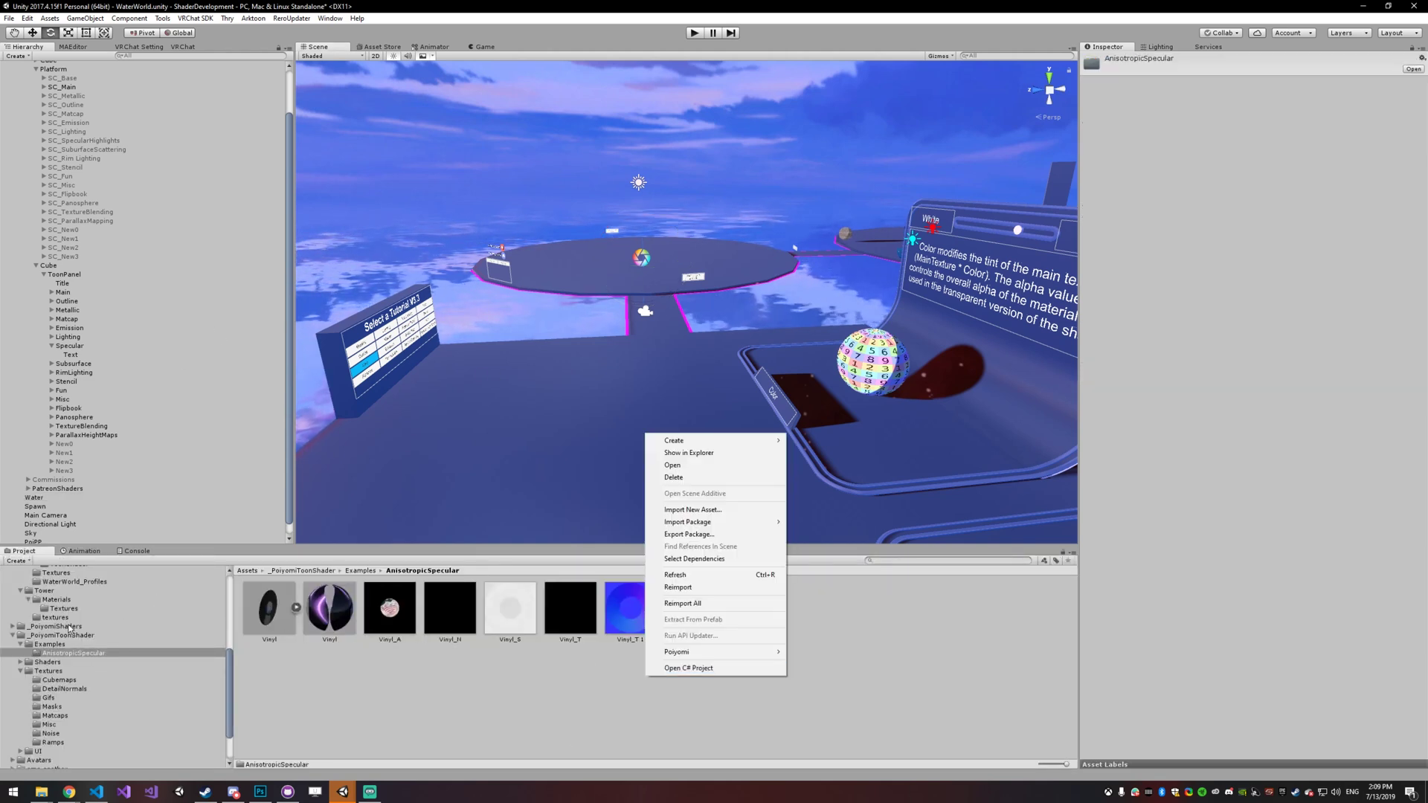
click(220, 703)
drag(229, 699, 229, 615)
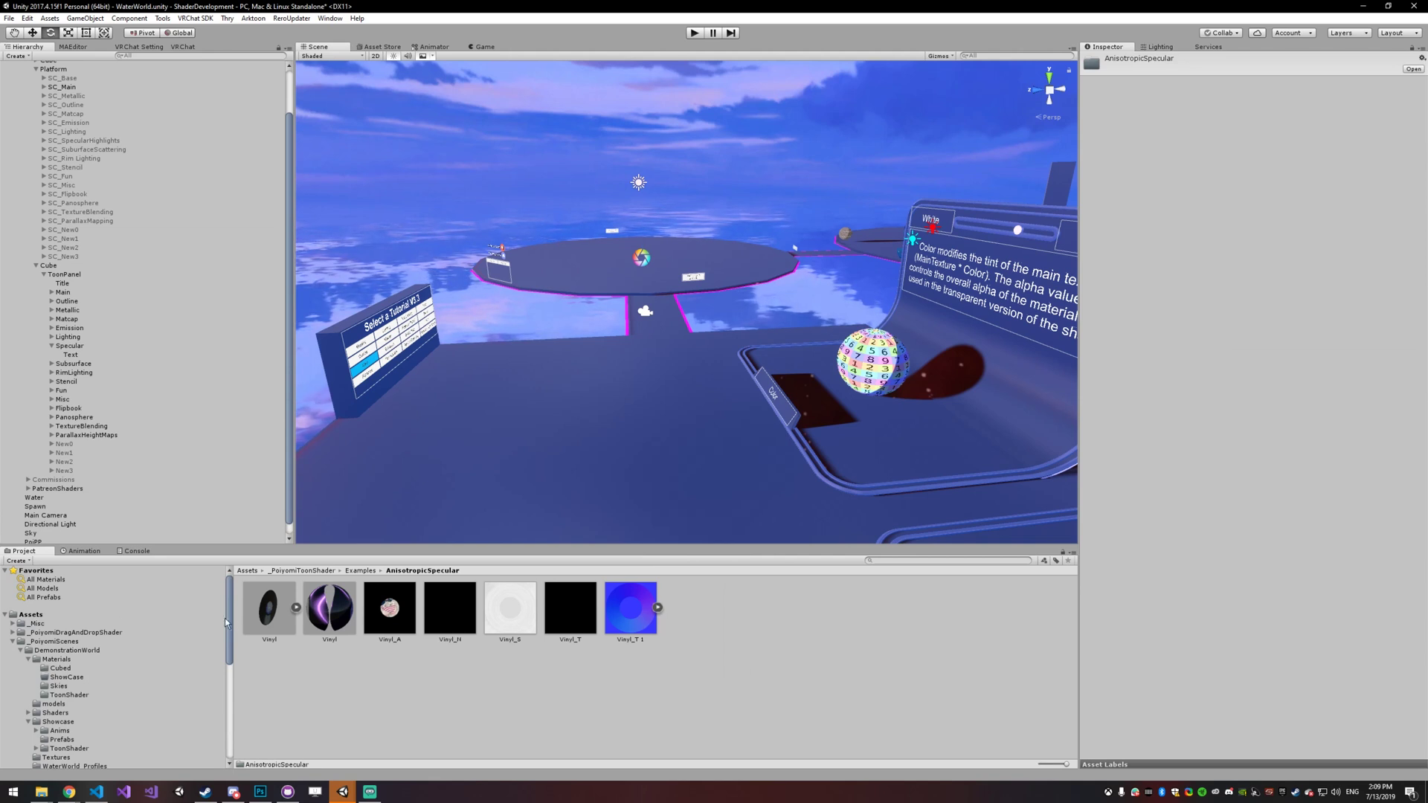
click(39, 624)
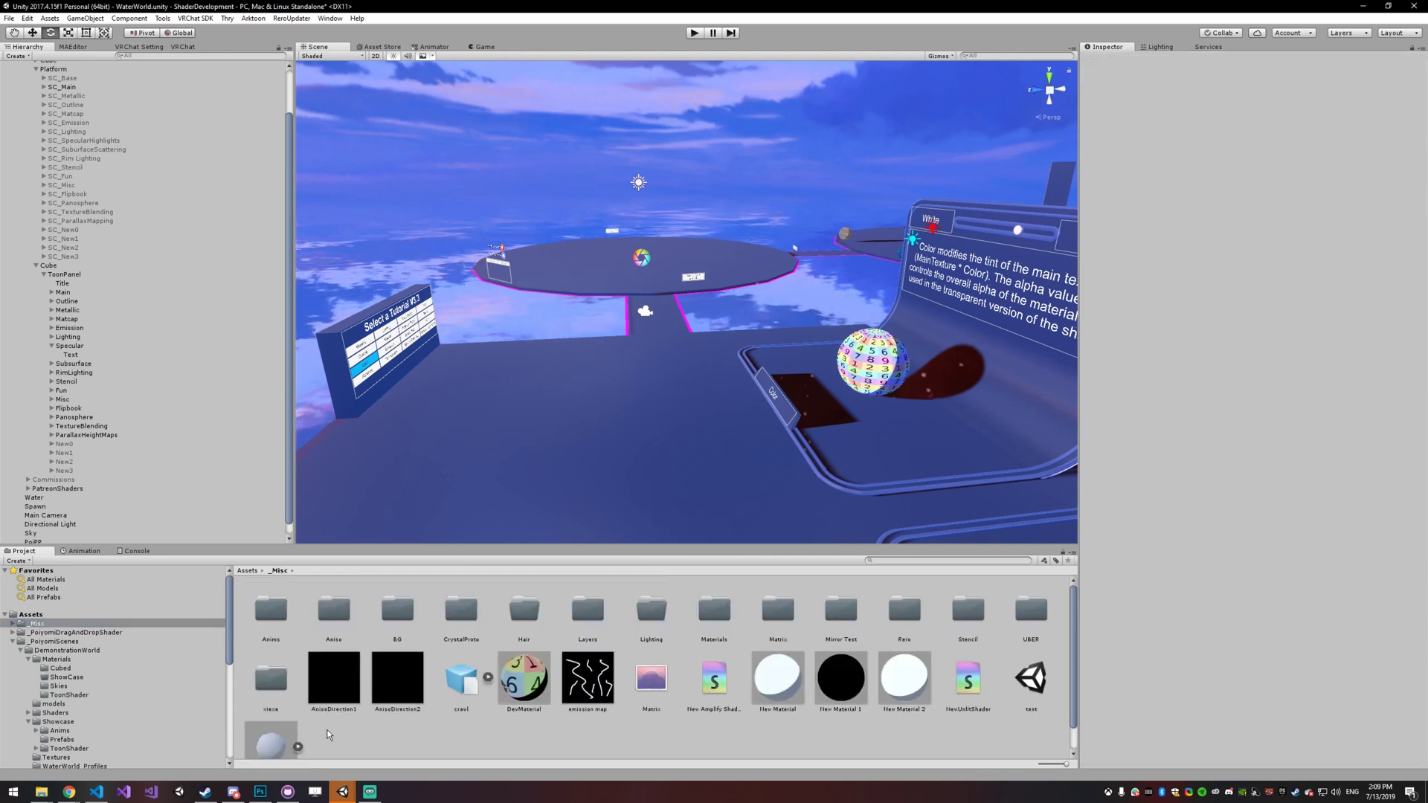
scroll(287, 710, down, 1)
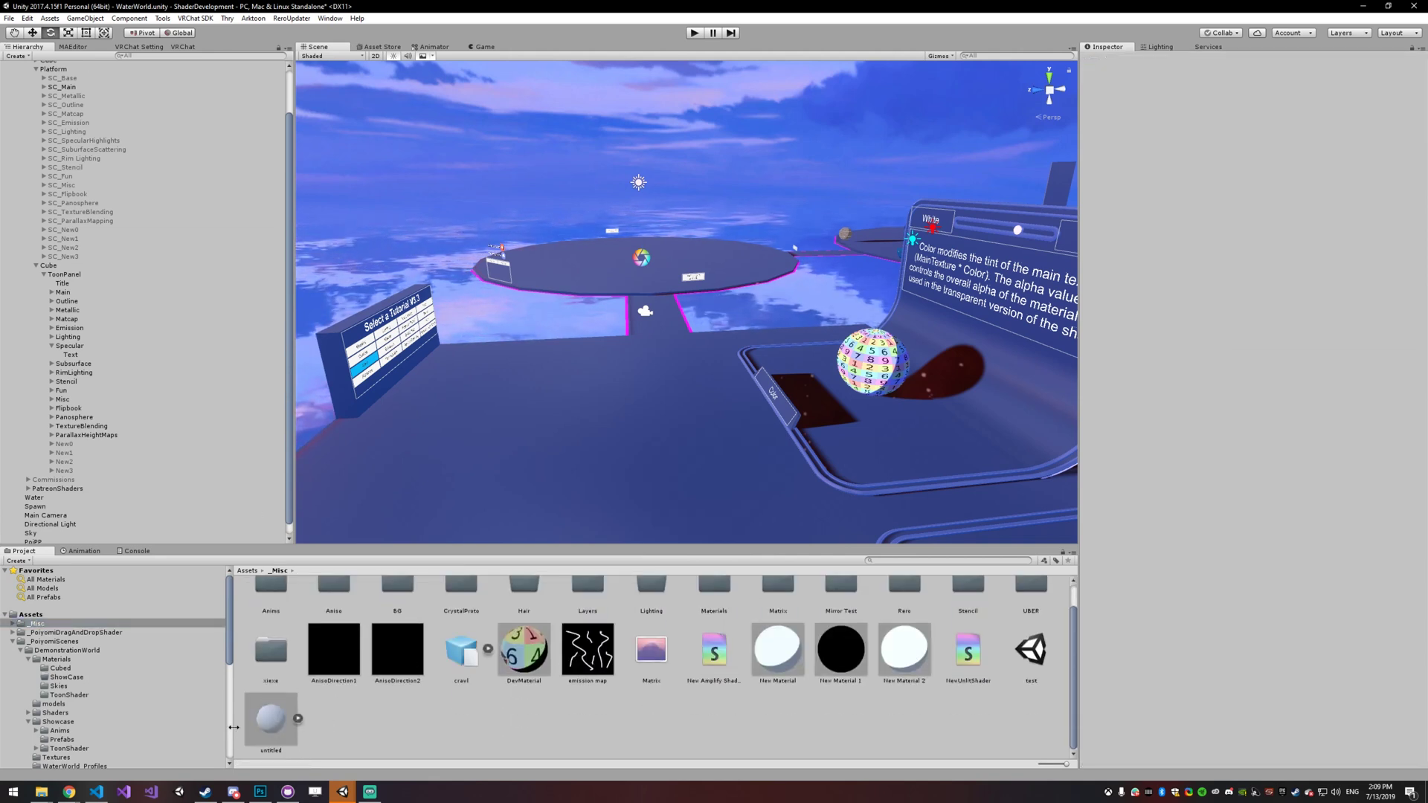
Place the untitled icosphere in the scene, raise it, and assign New Material.
drag(271, 718, 614, 410)
key(w)
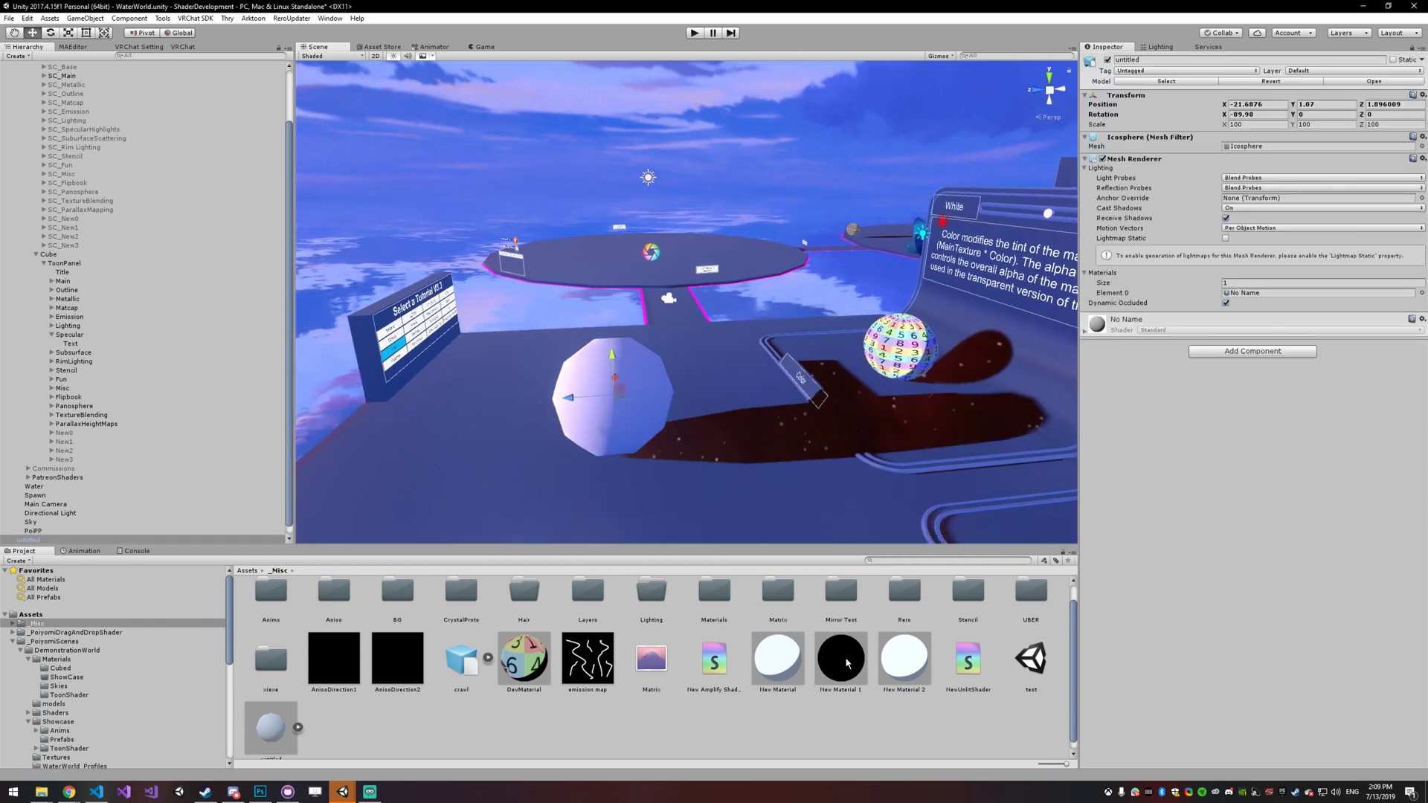
drag(781, 658, 650, 423)
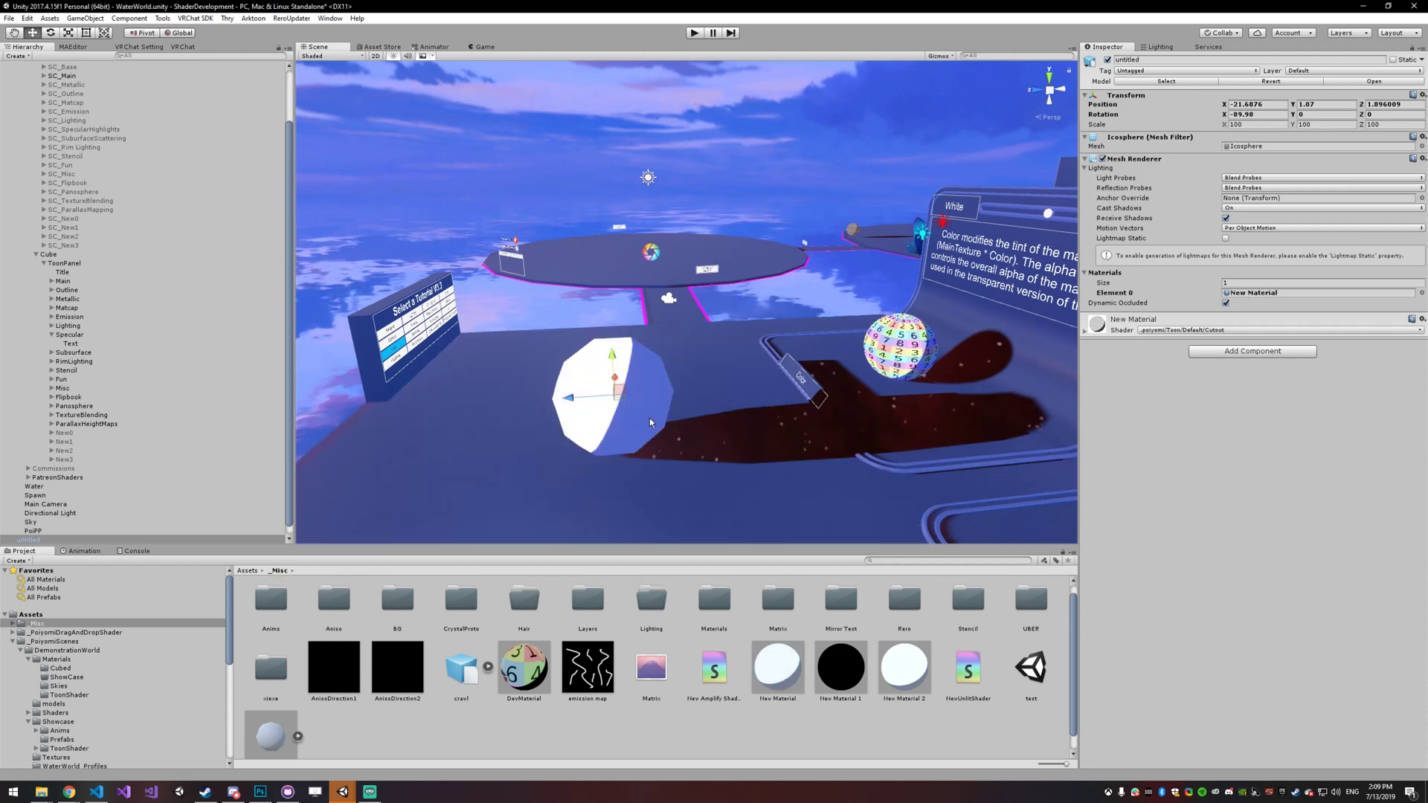
Expand New Material's shader foldouts, enabling Metallic and Matcap, and open Emission.
click(1127, 325)
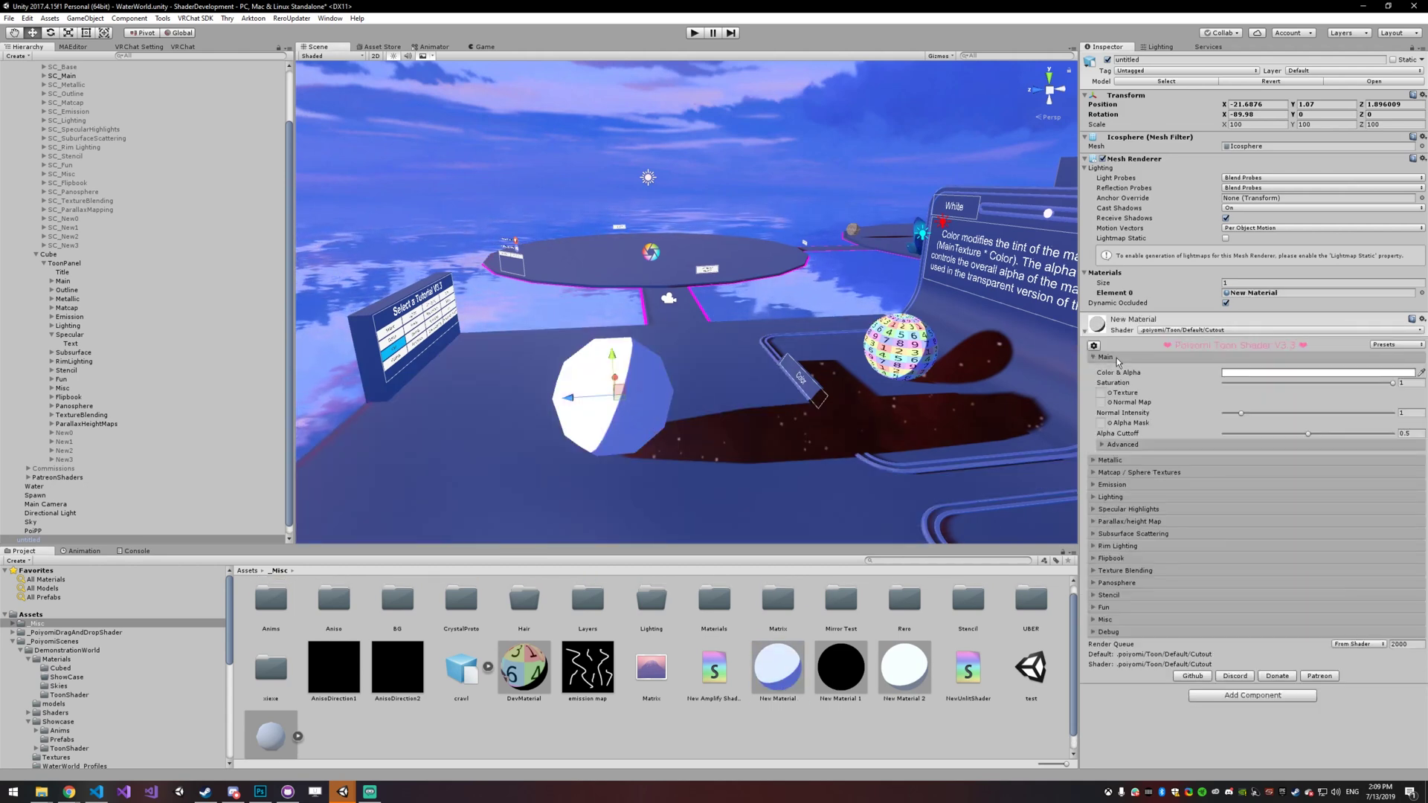
click(1117, 358)
click(1119, 369)
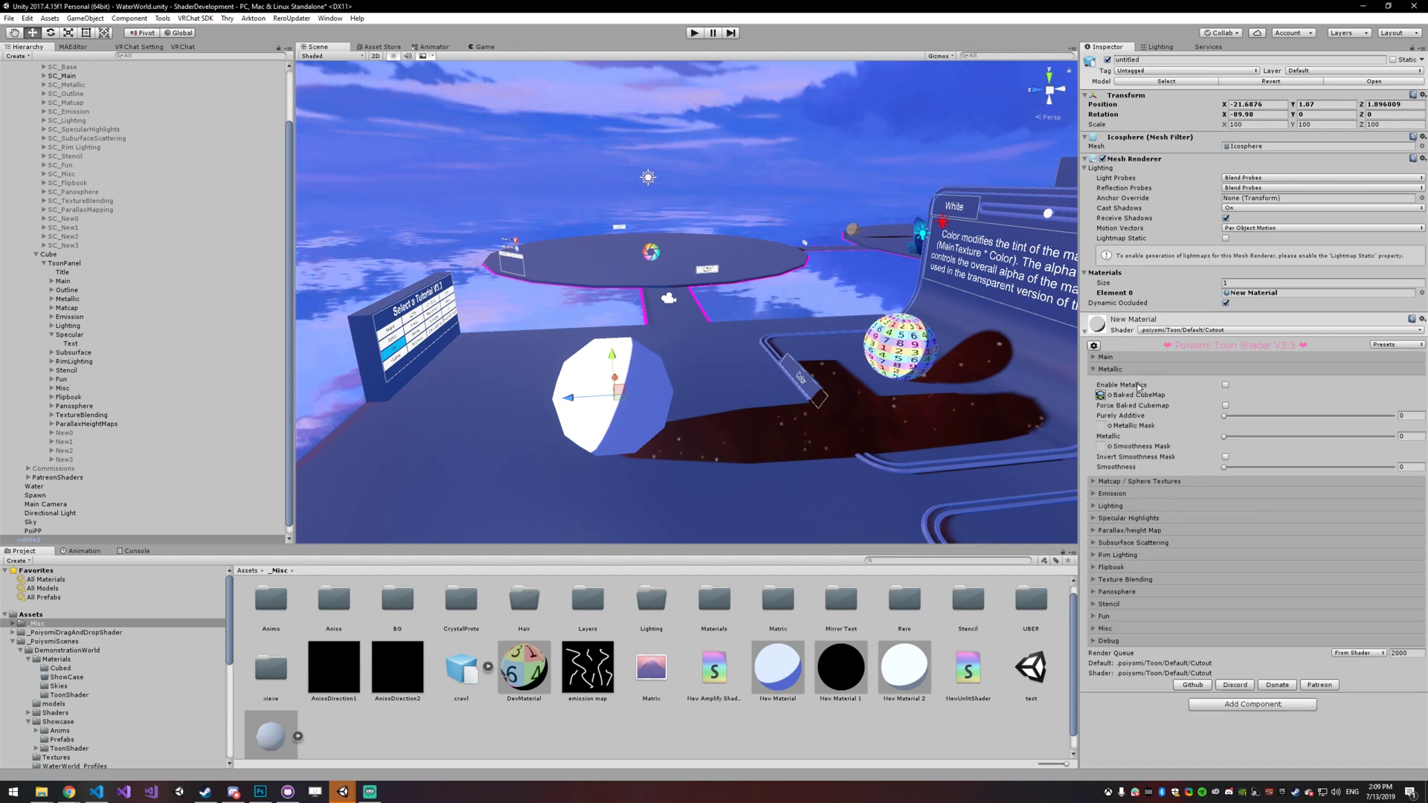
click(1226, 385)
click(1211, 369)
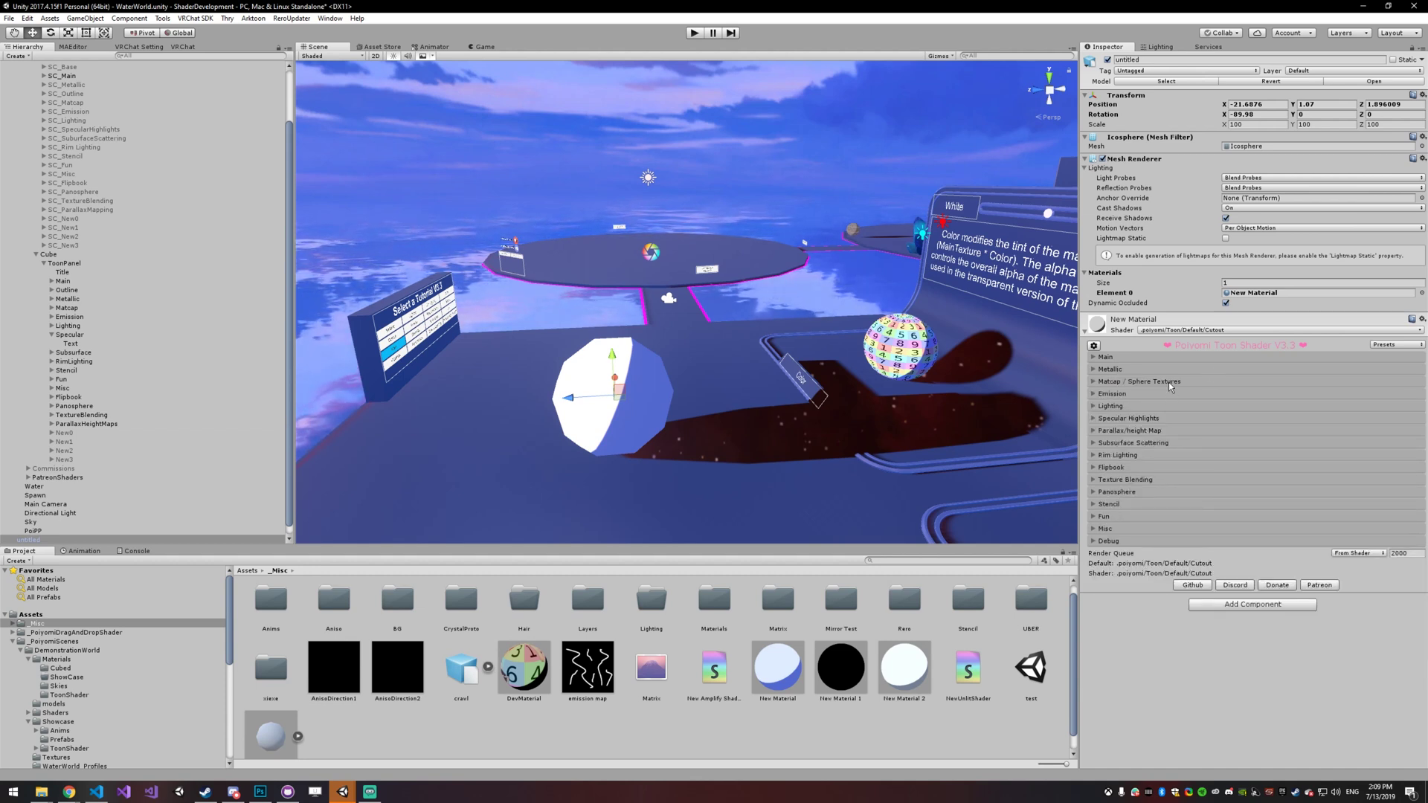
click(1167, 383)
click(1226, 398)
click(1218, 382)
click(1190, 394)
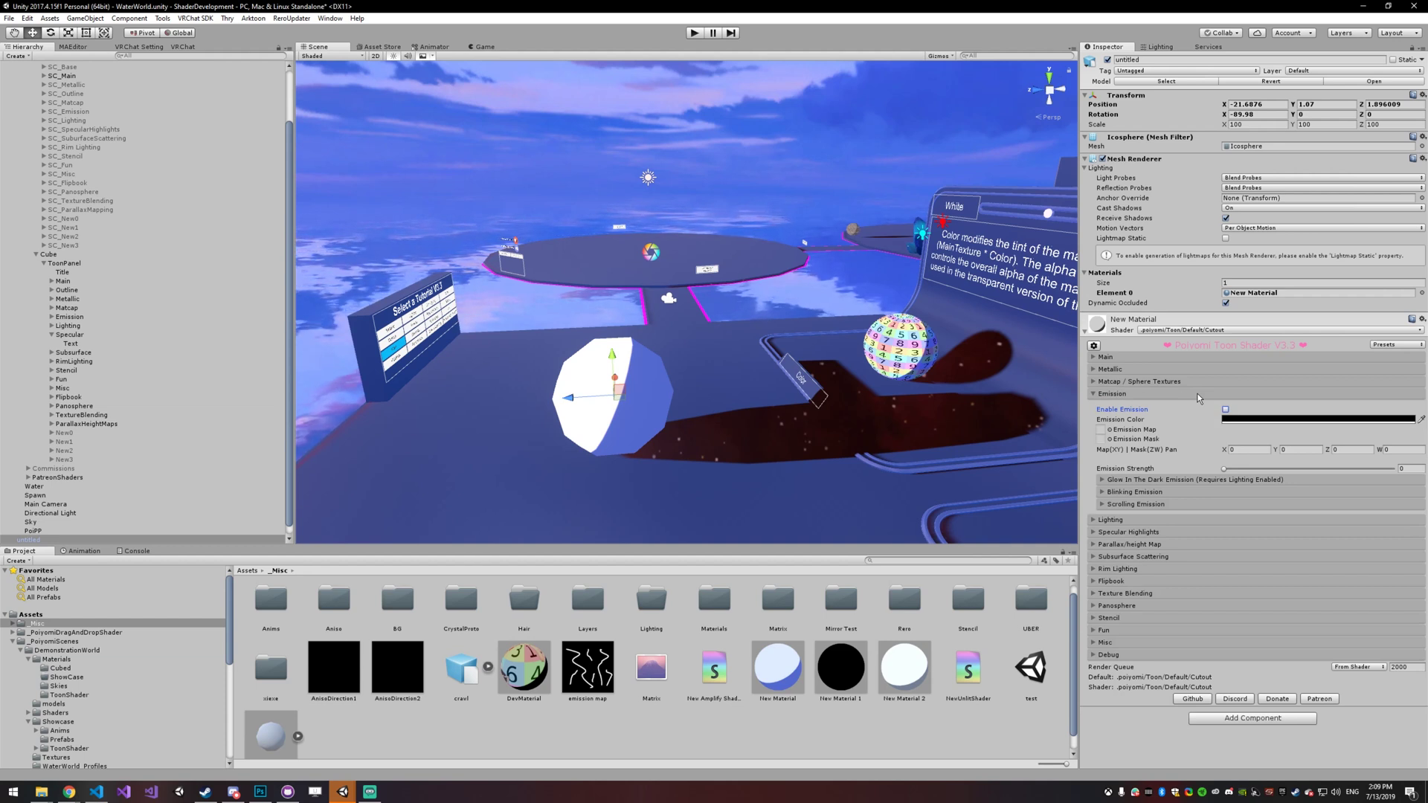
click(1148, 394)
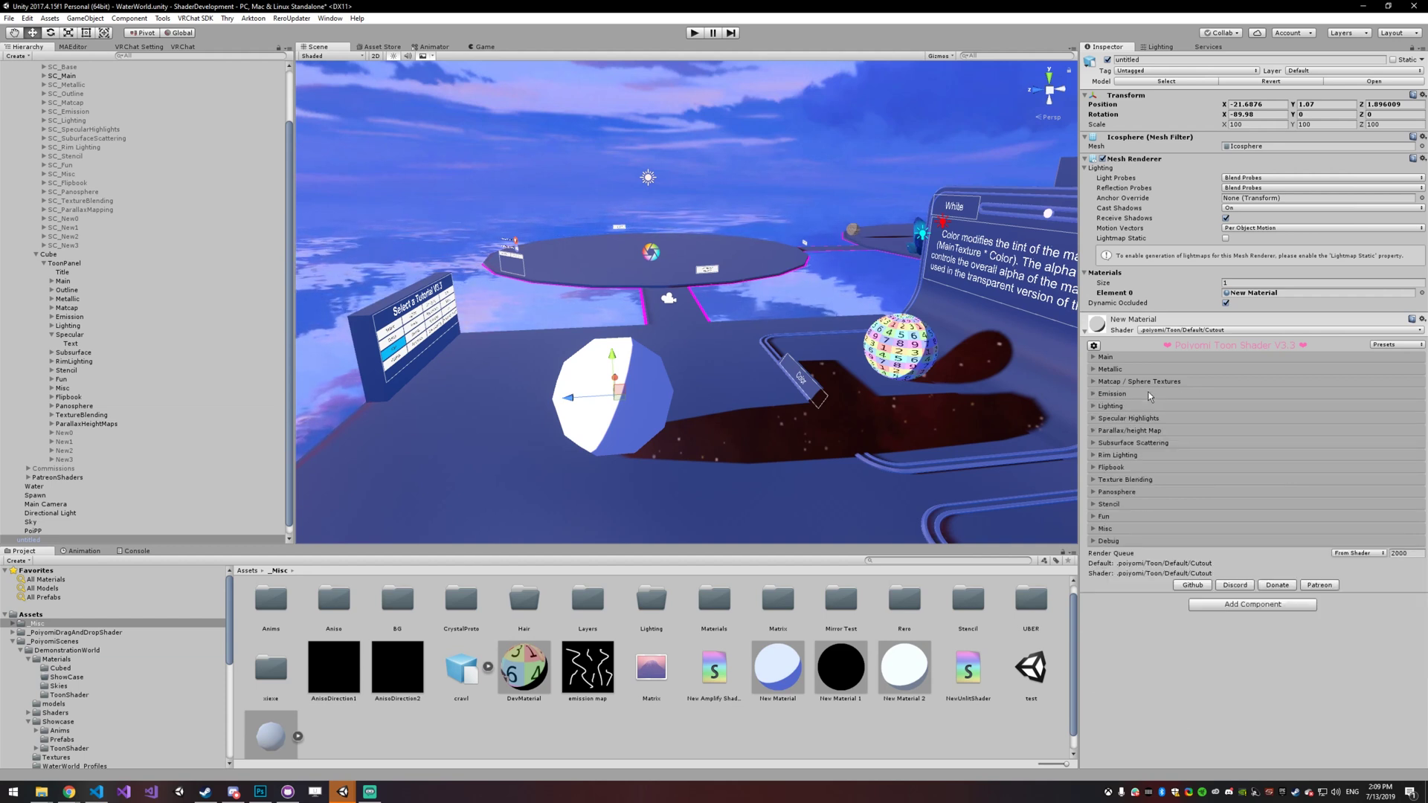
click(1150, 395)
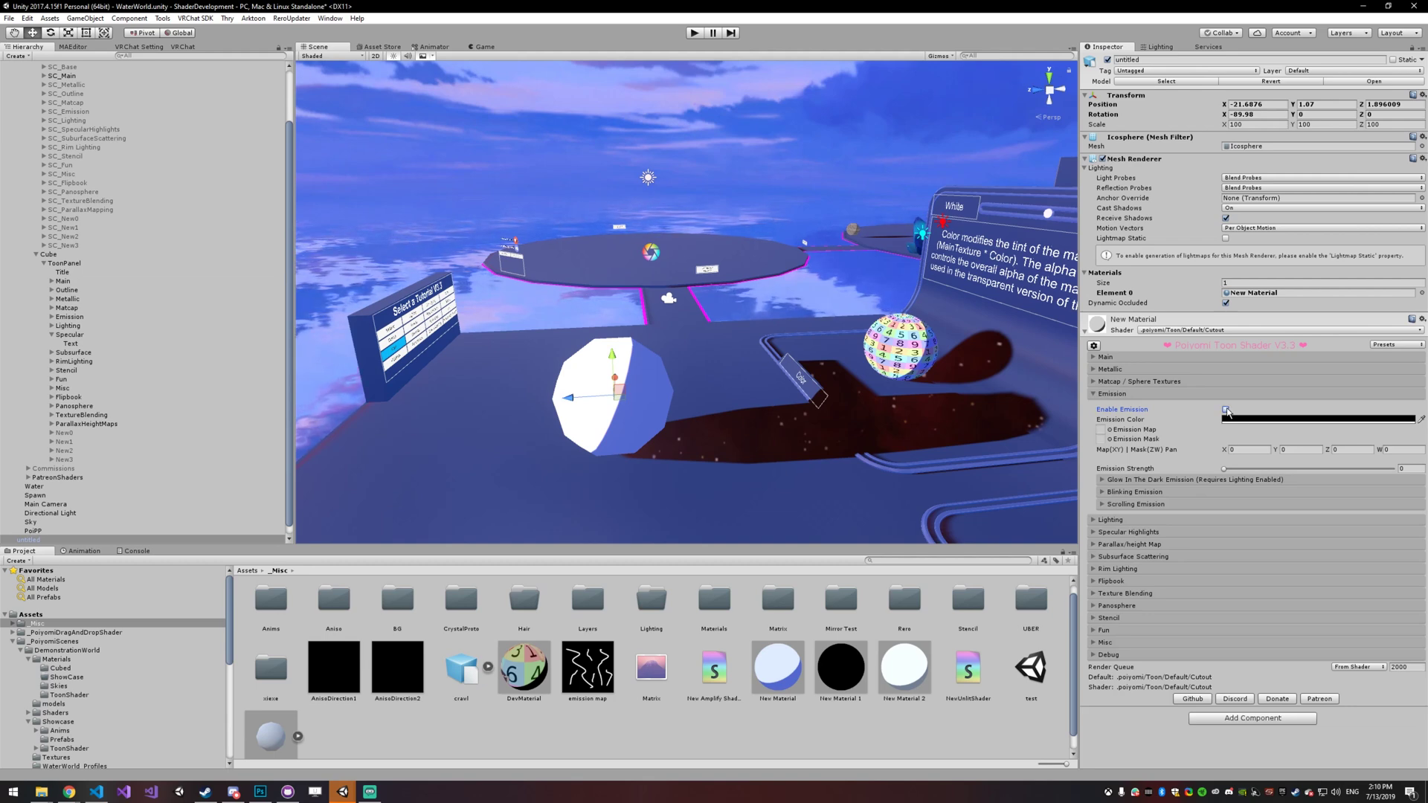
Enable emission on New Material, New Material 1 and New Material 2 together.
click(789, 672)
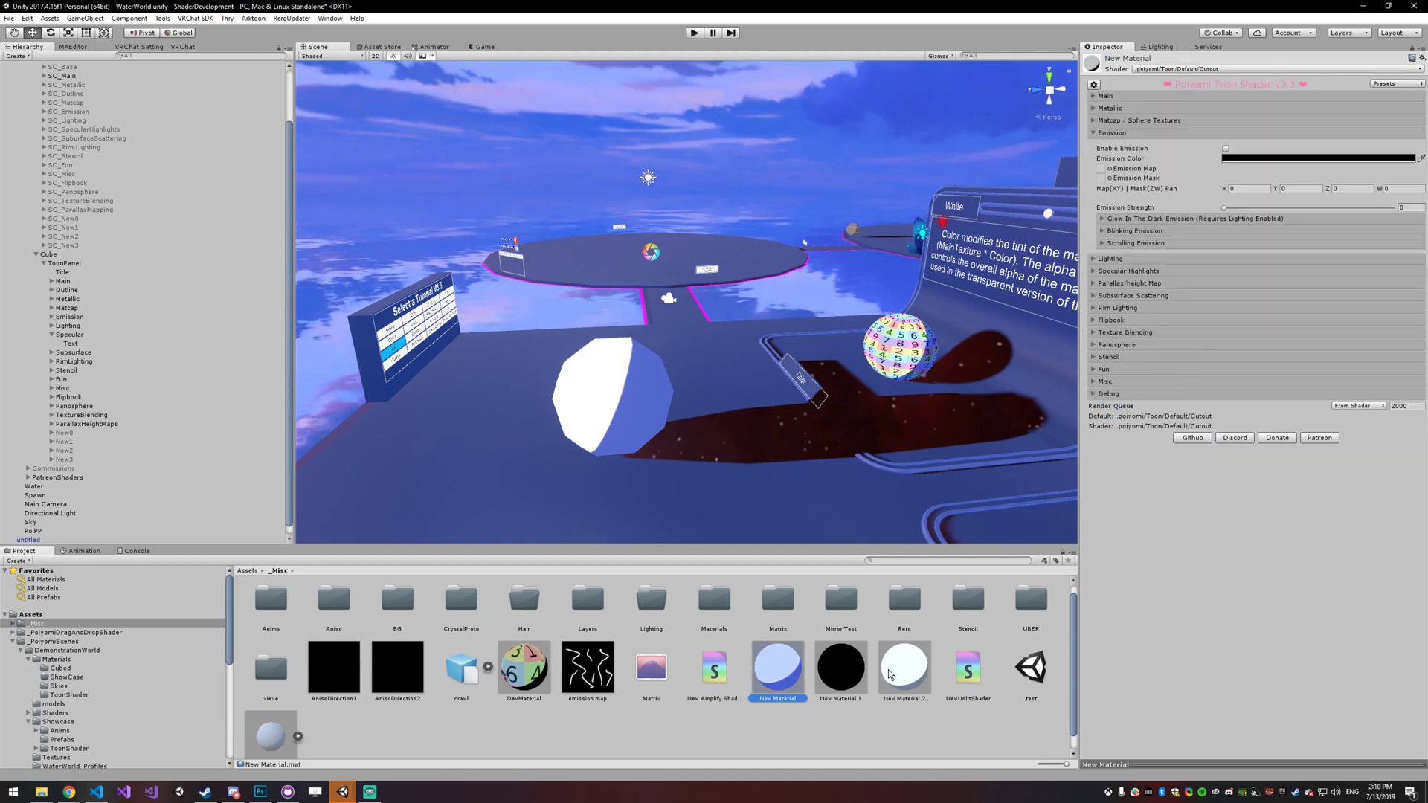
shift+click(905, 682)
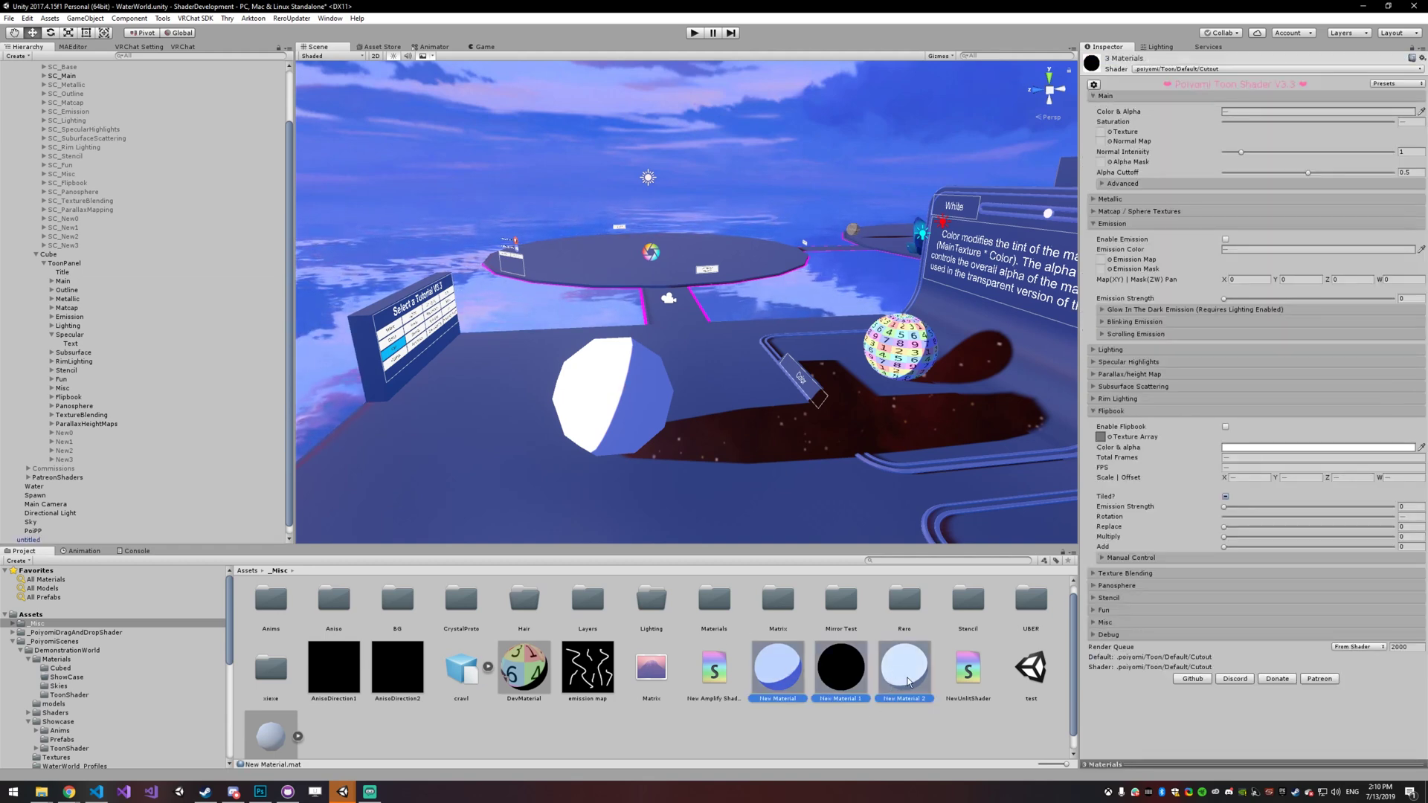
click(1226, 240)
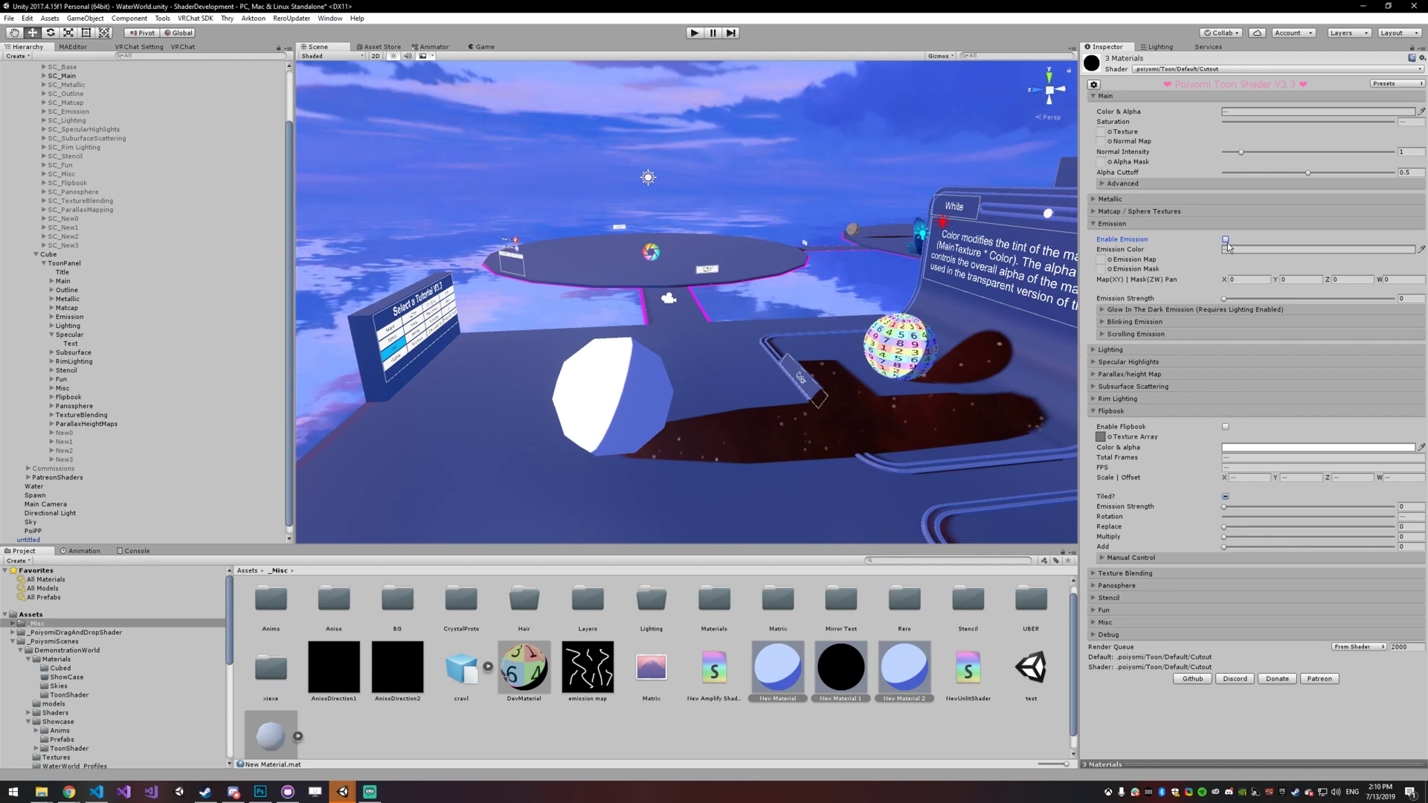
click(783, 656)
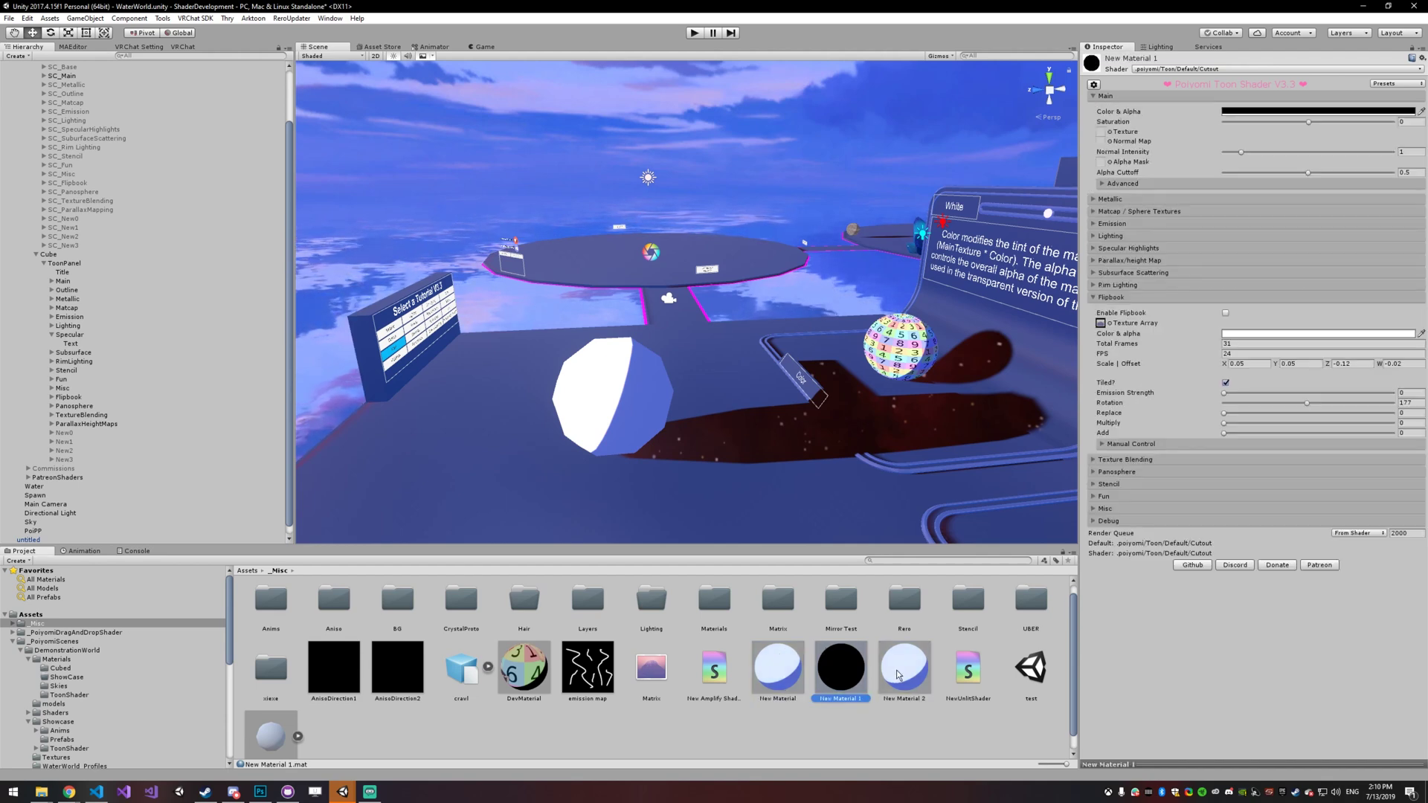
click(899, 673)
shift+click(781, 674)
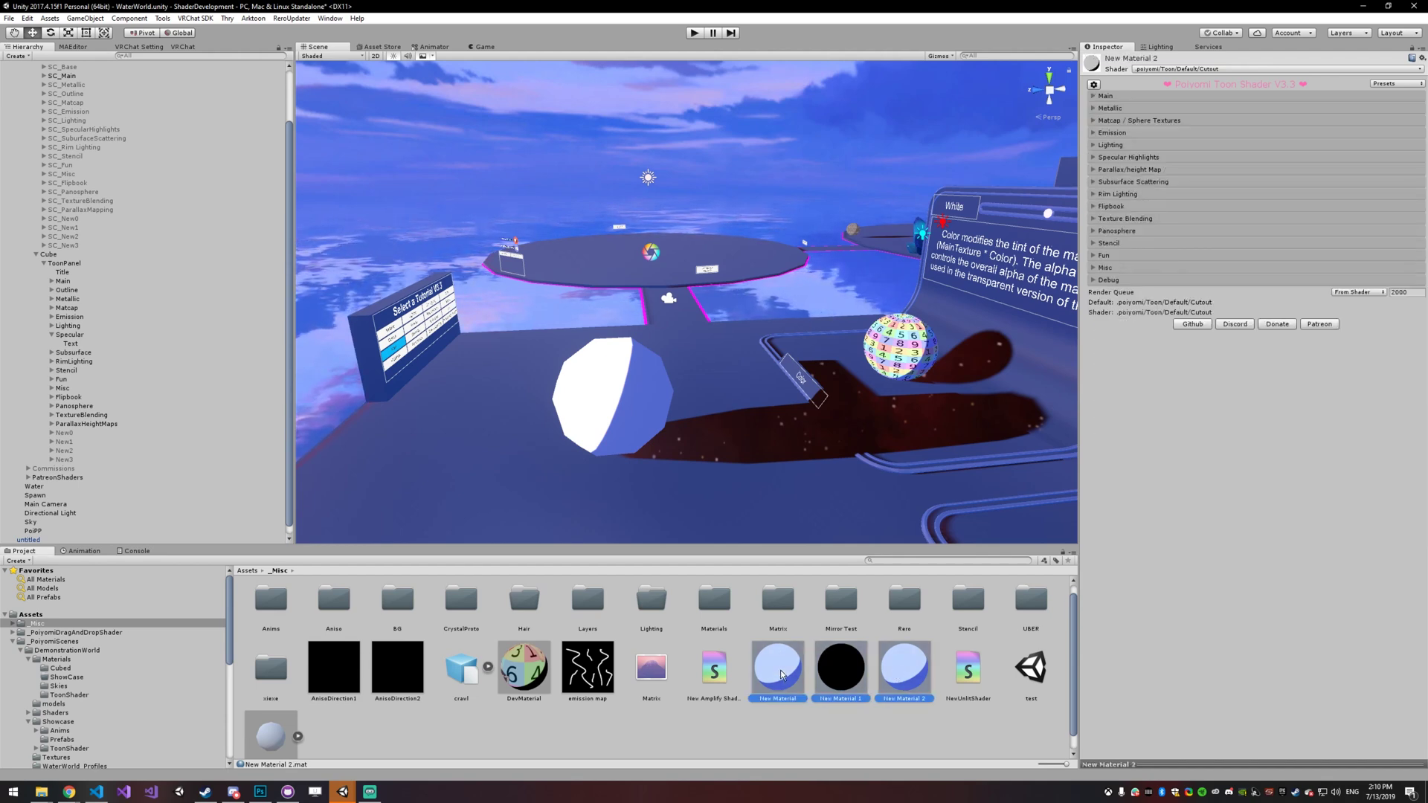
Collapse Emission, expand Lighting, and reselect the icosphere in the scene.
click(1116, 223)
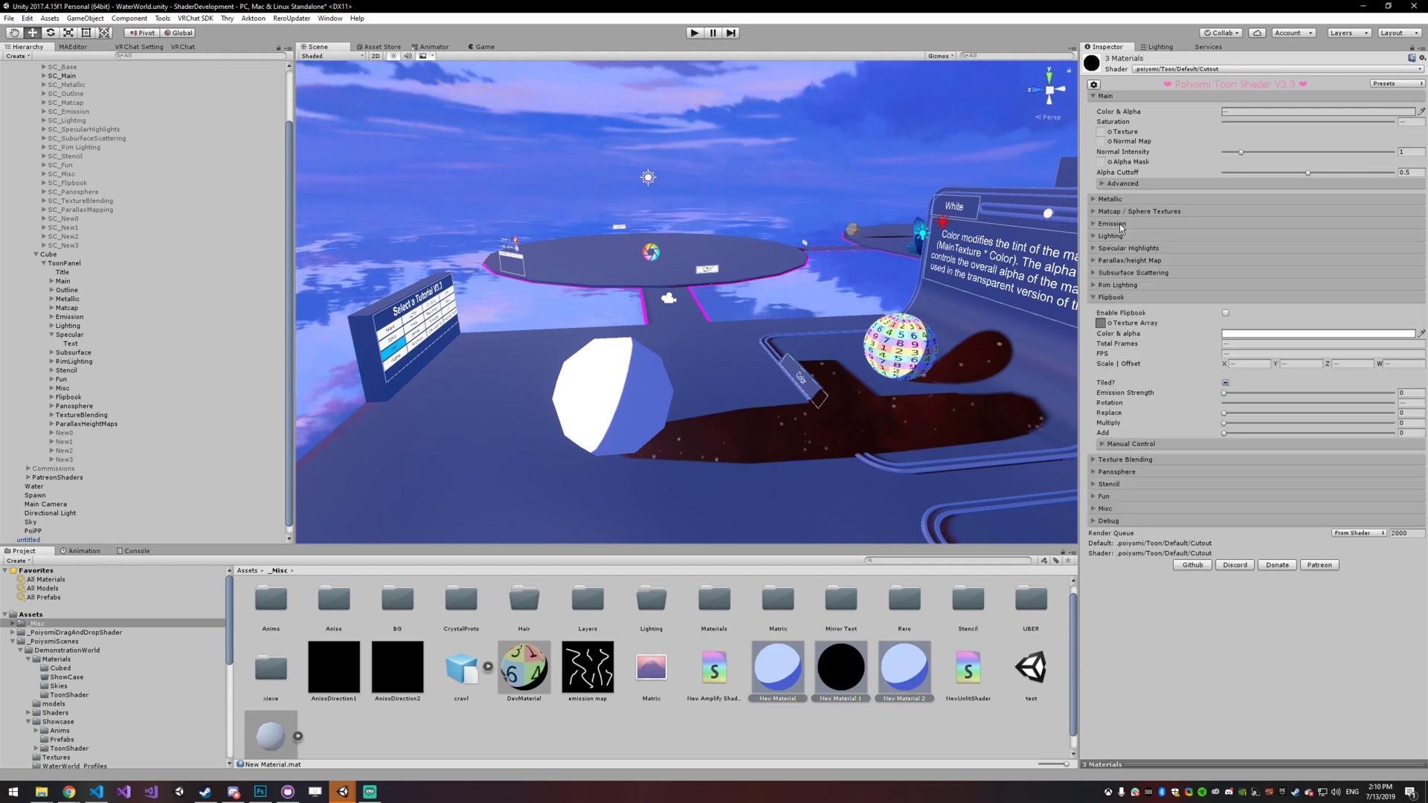
click(1127, 237)
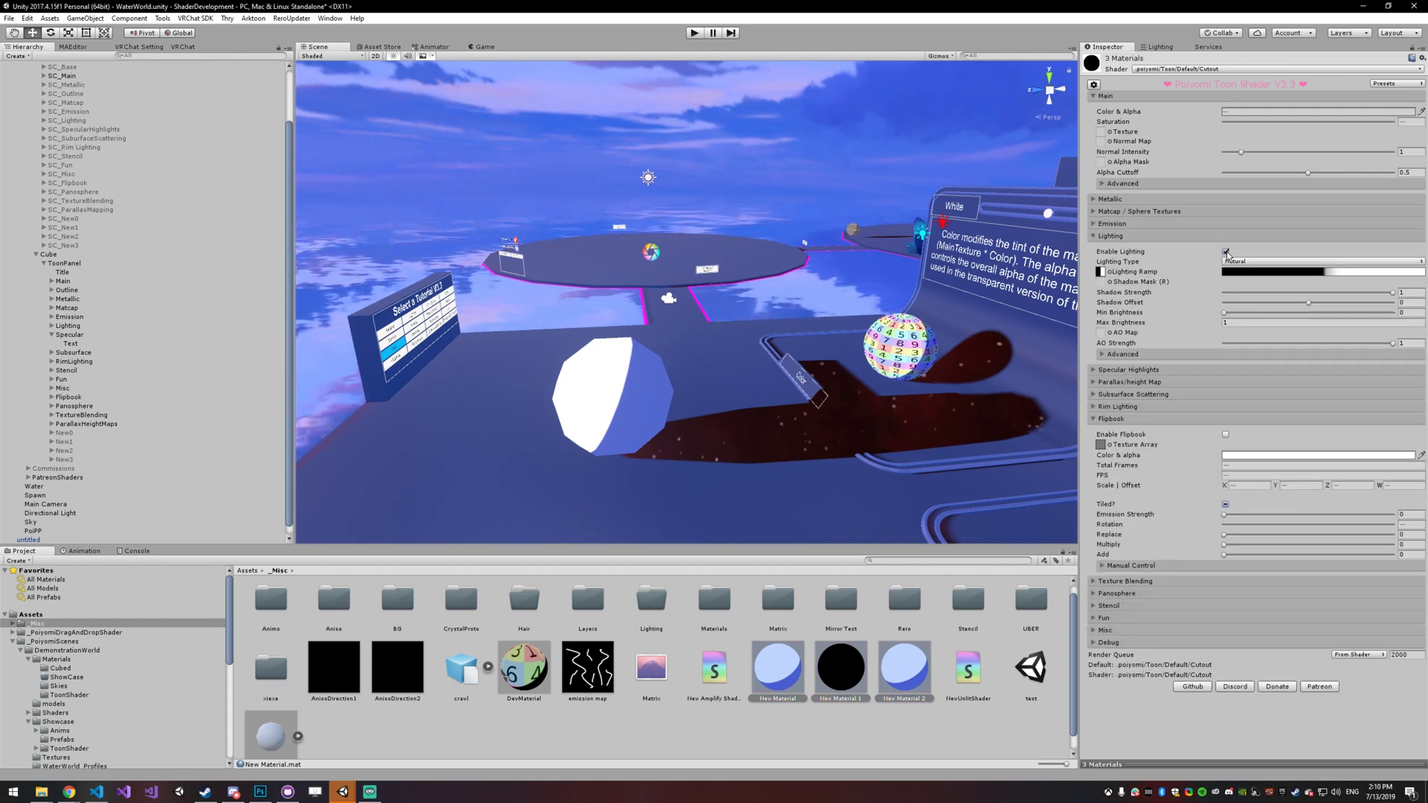
click(859, 721)
click(649, 419)
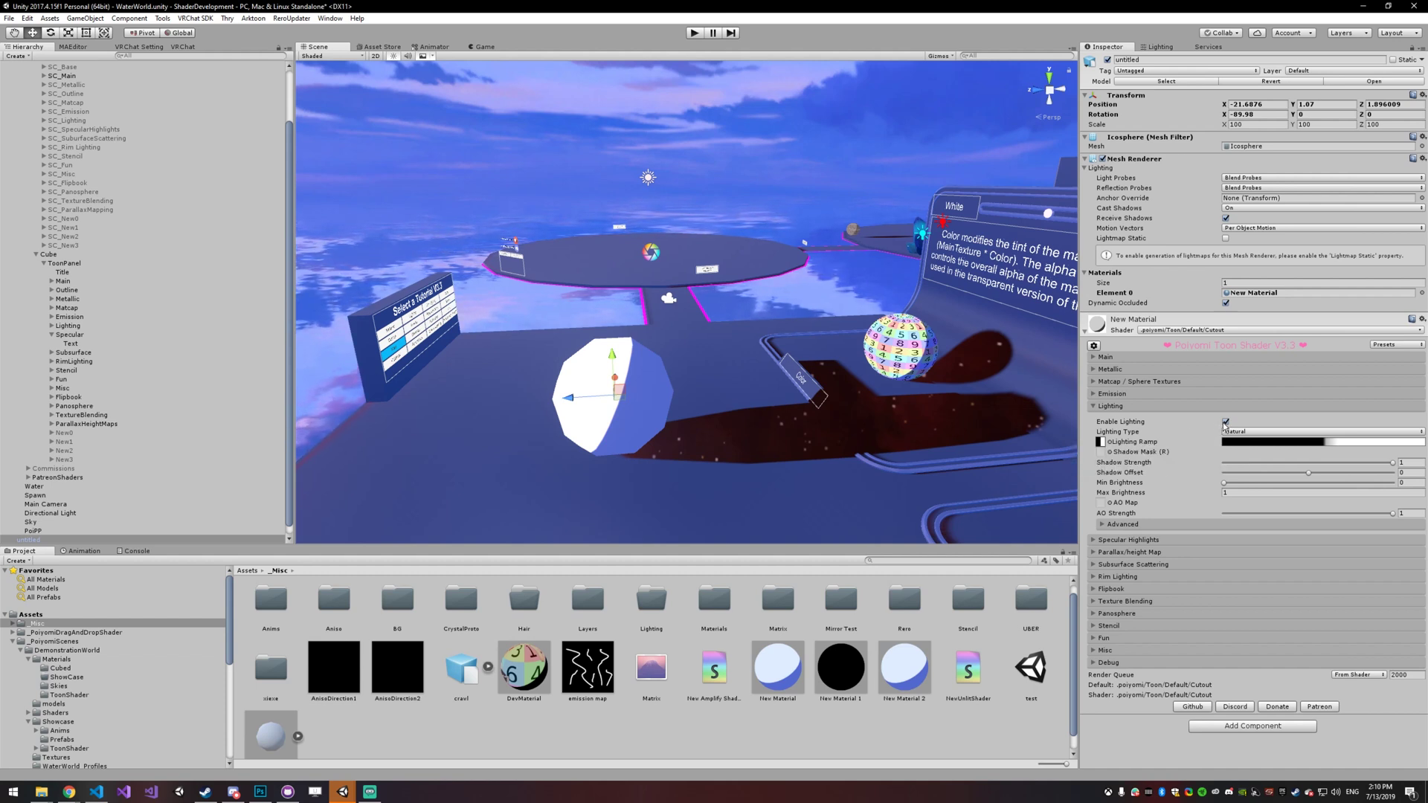
Give the material the red-and-yellow striped main texture.
click(1226, 422)
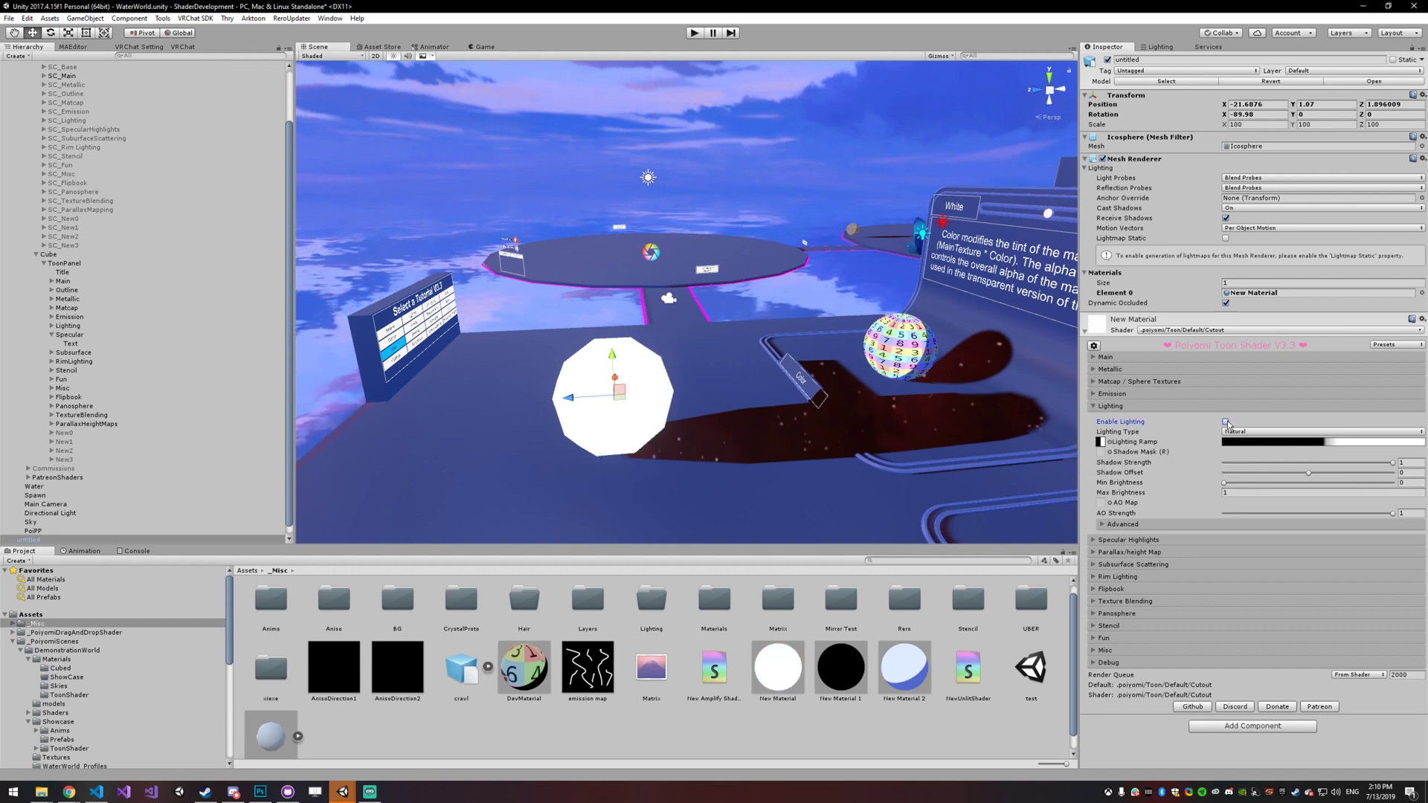
click(1227, 423)
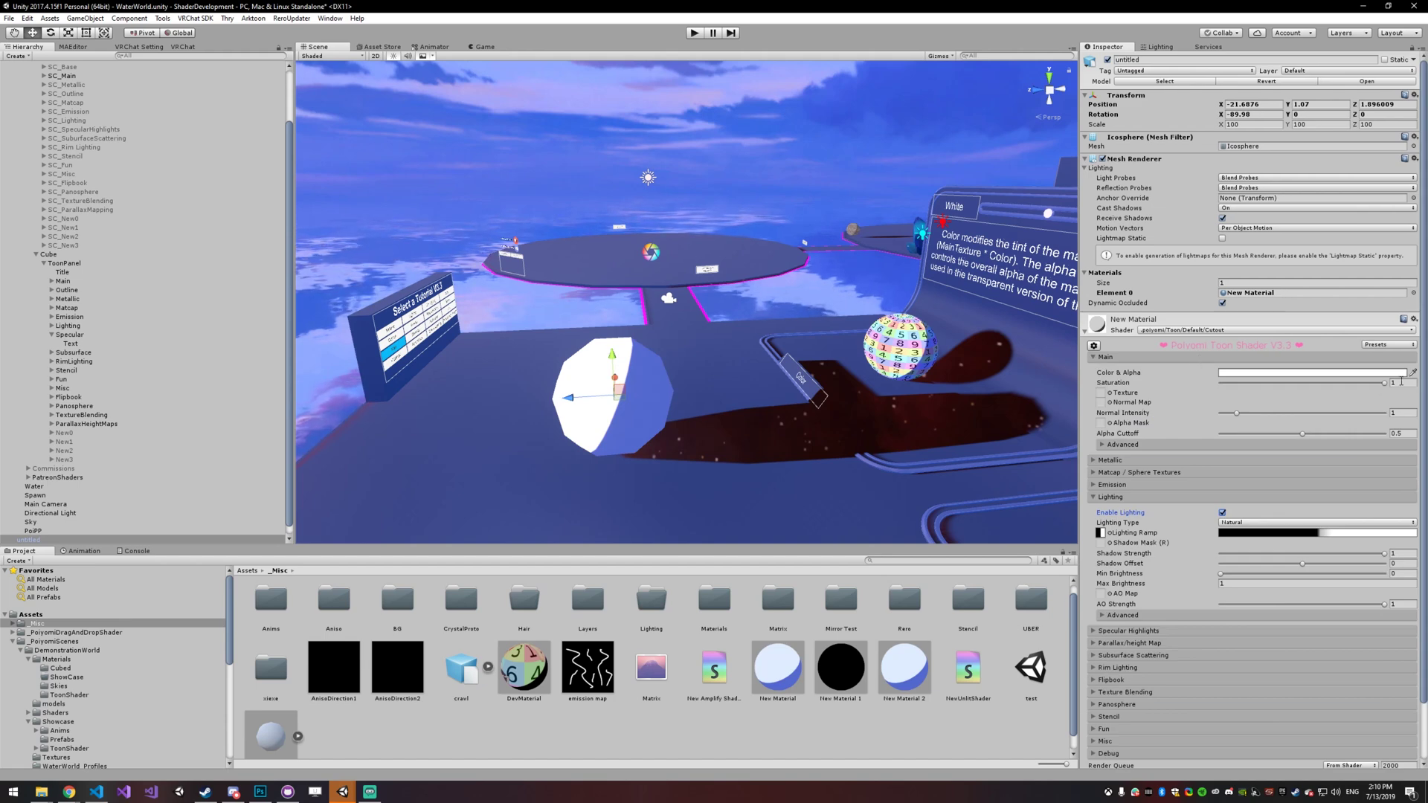
click(1110, 393)
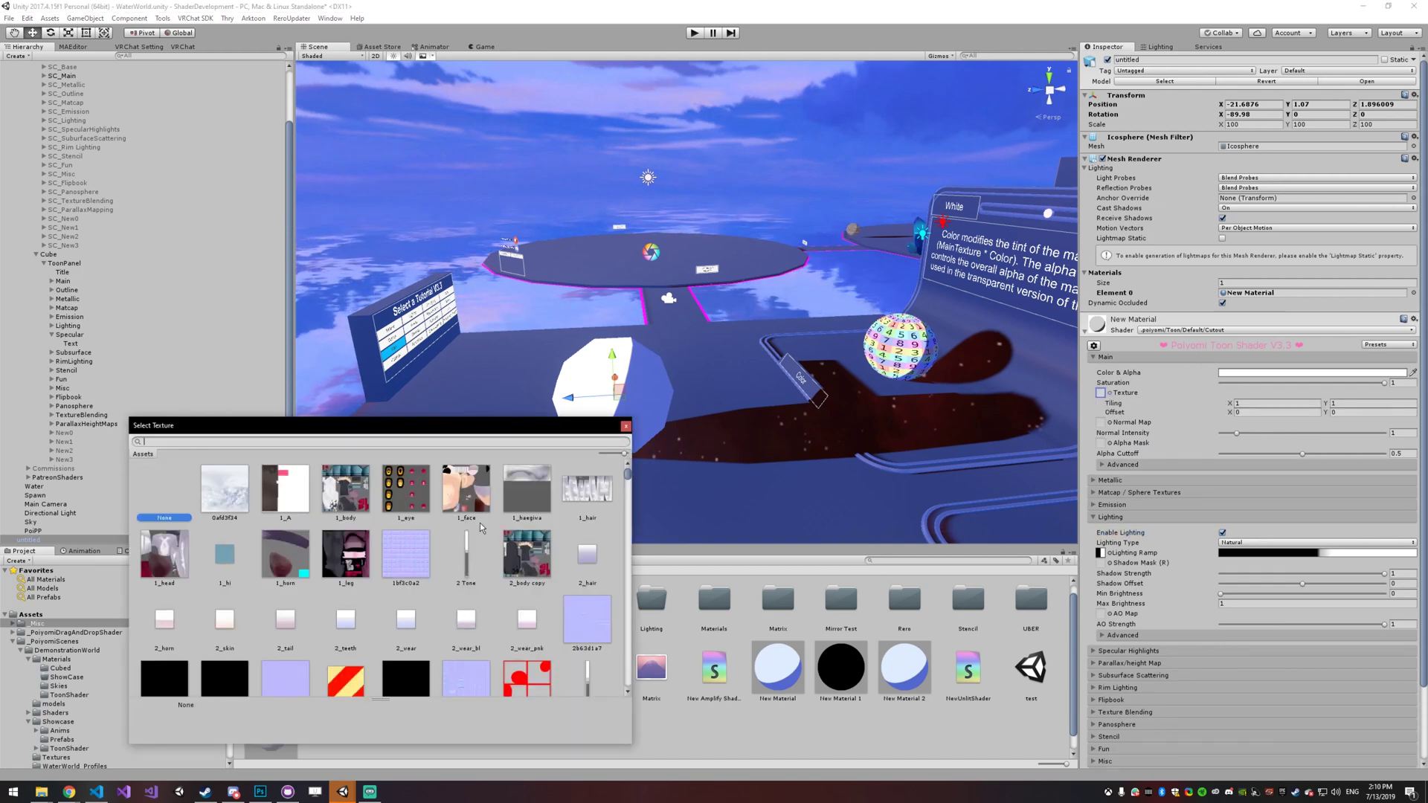
click(345, 679)
click(1217, 541)
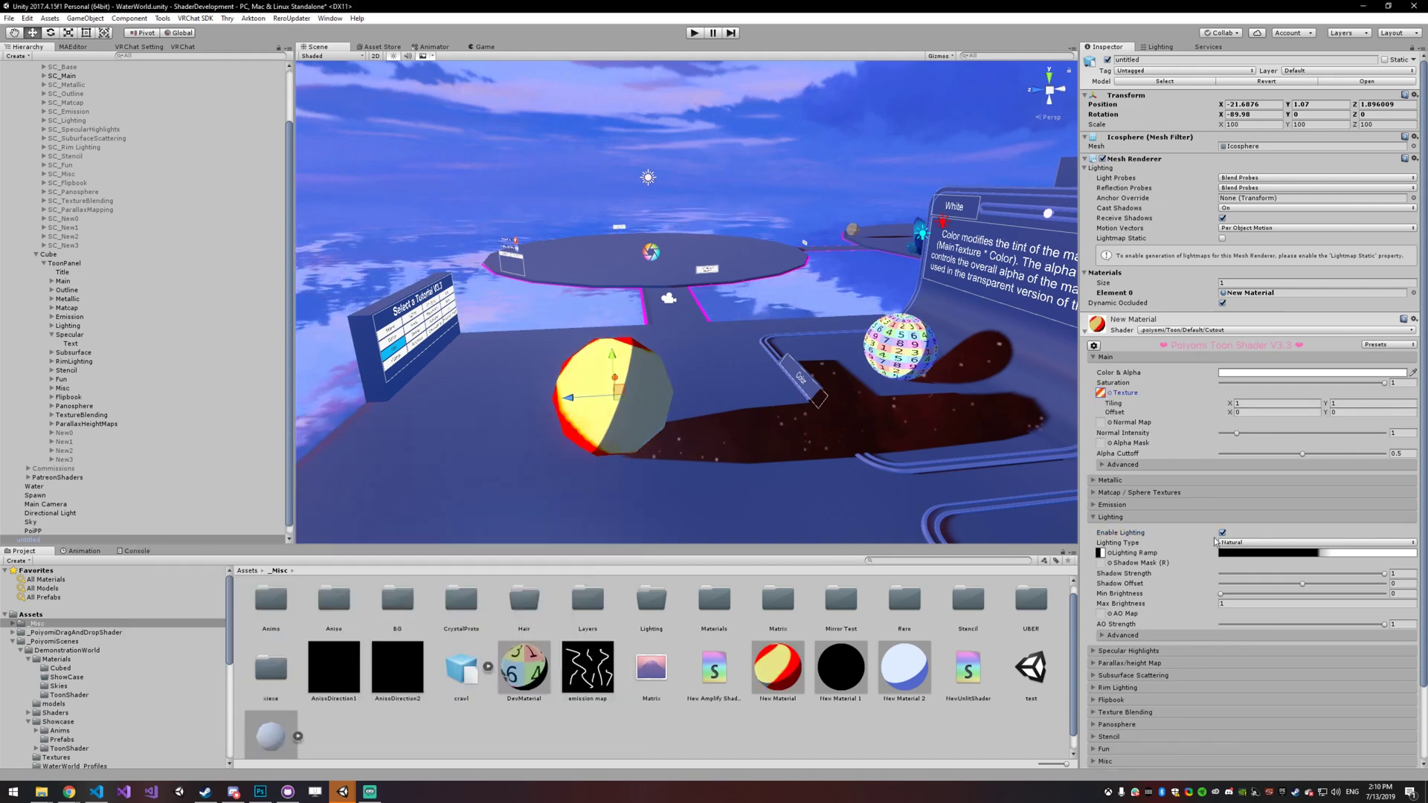
Compare the sphere's flat colour with lighting off, then re-enable lighting.
click(1222, 533)
middle_drag(848, 382, 851, 383)
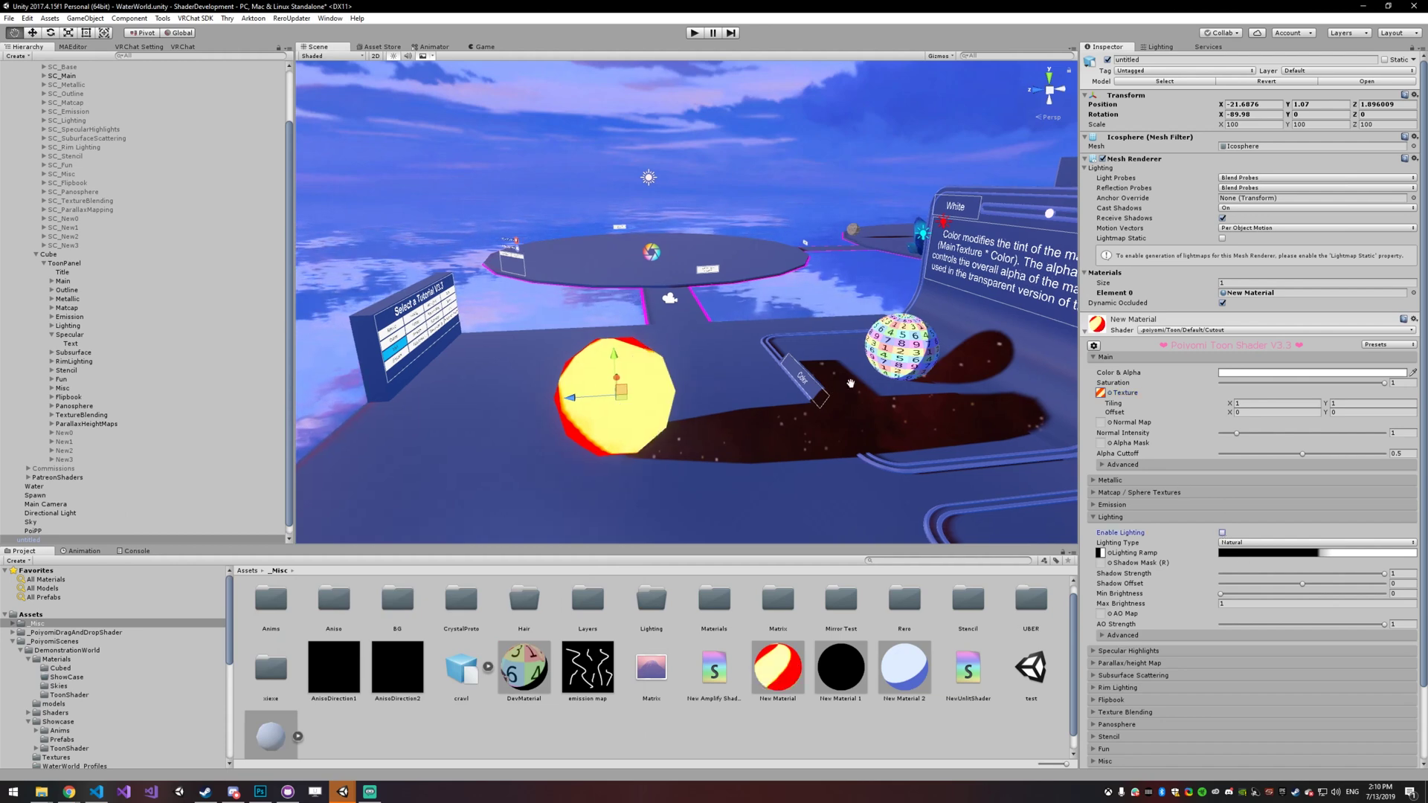
right_drag(851, 383, 814, 407)
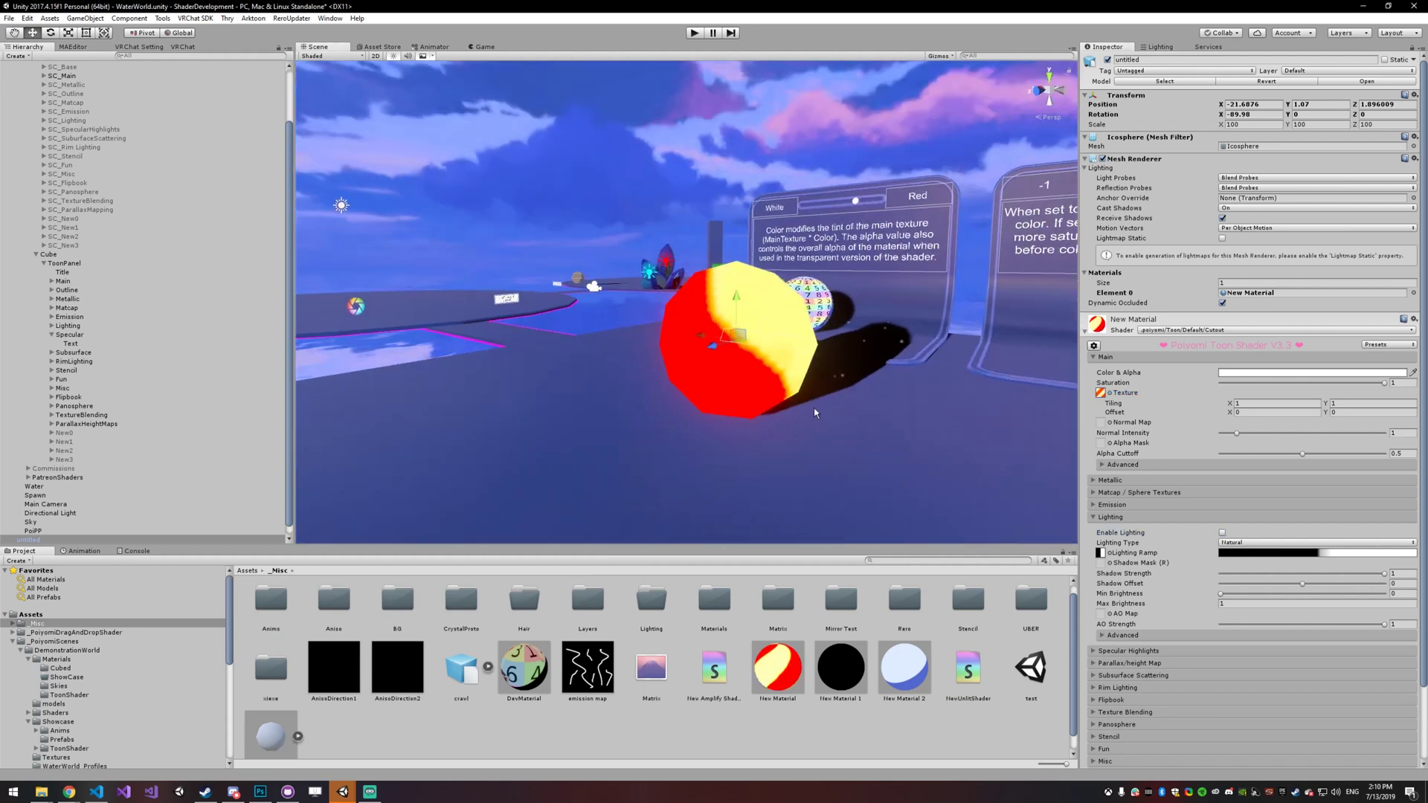
click(1222, 531)
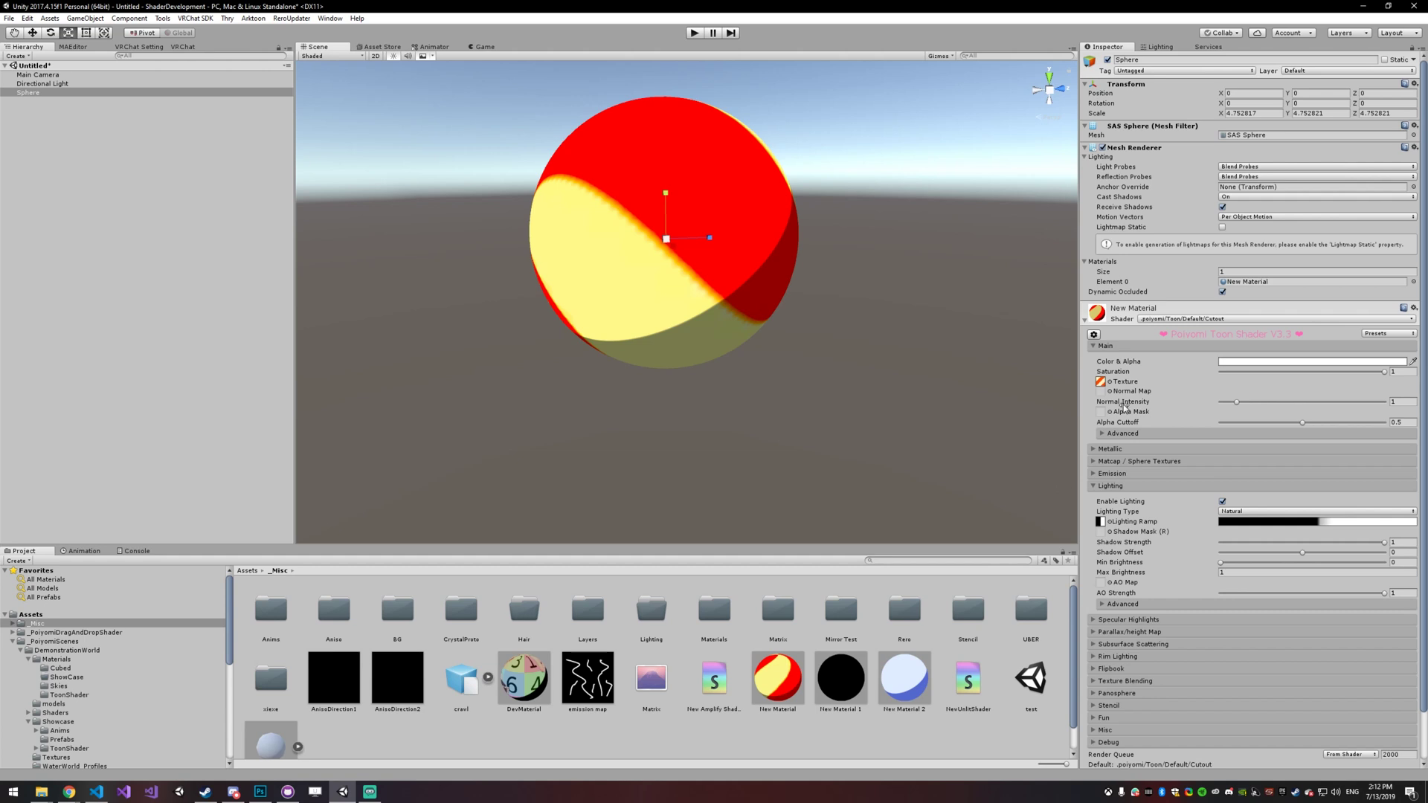
Set Specular Highlights to the Anisotropic type and edit the Specular Tint colour.
click(1132, 487)
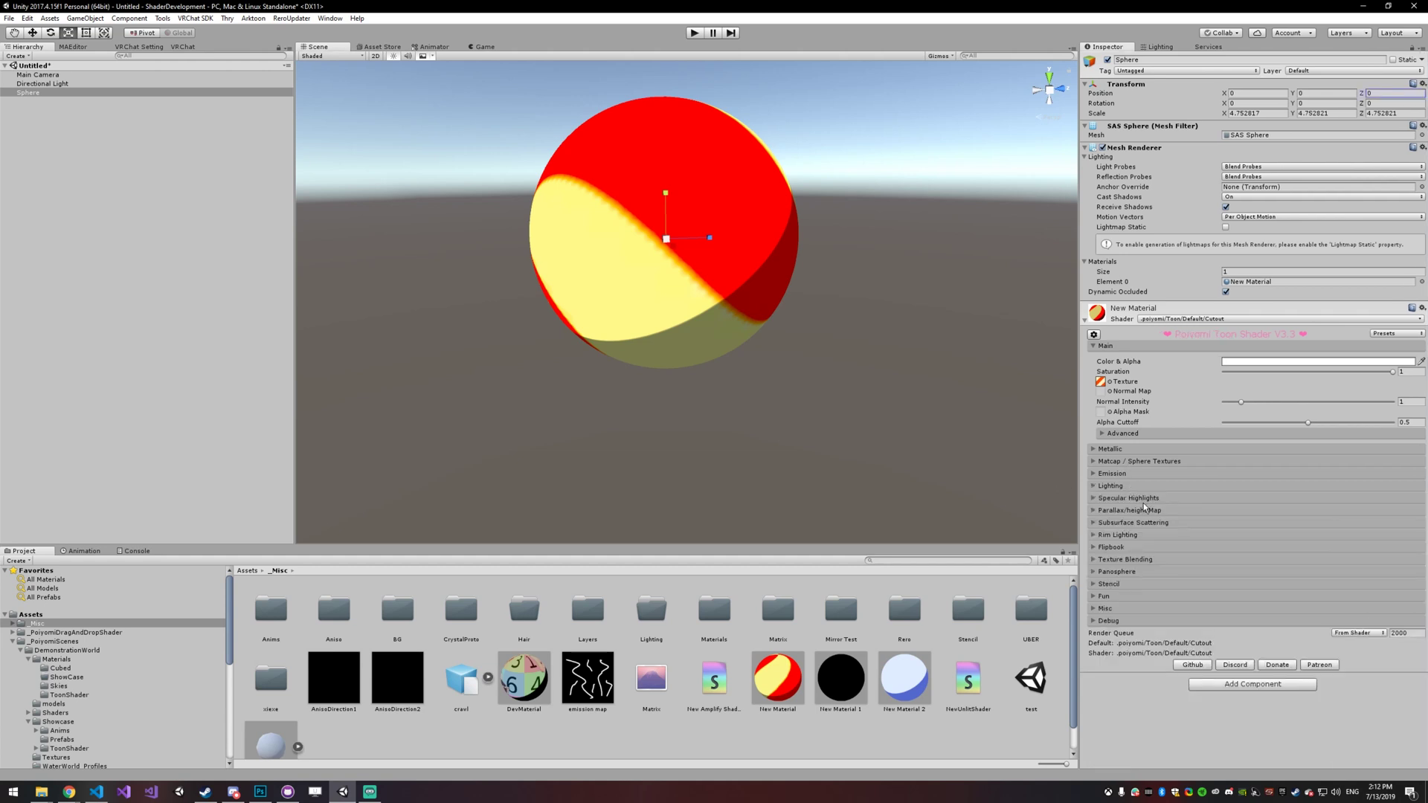
click(1144, 502)
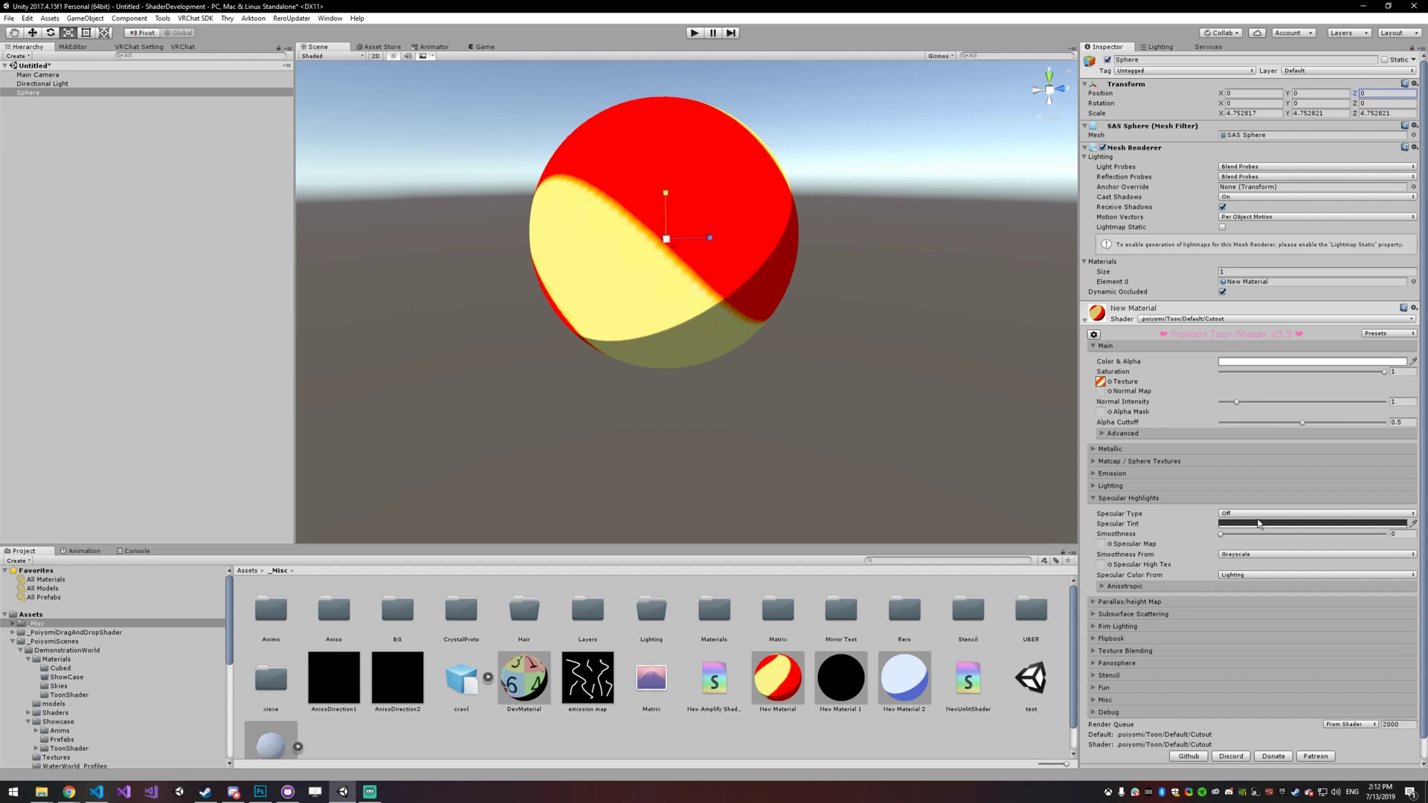
click(1245, 514)
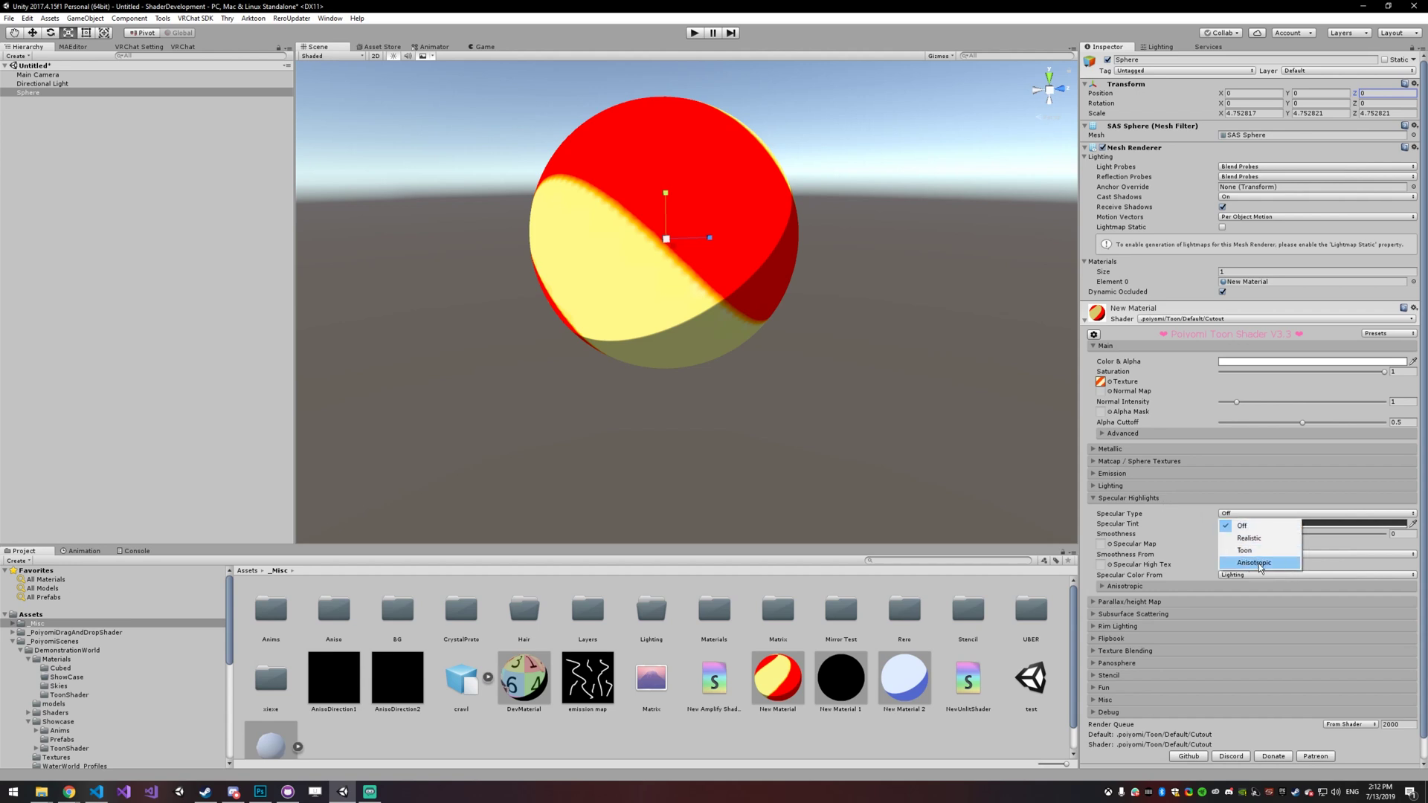
click(1261, 563)
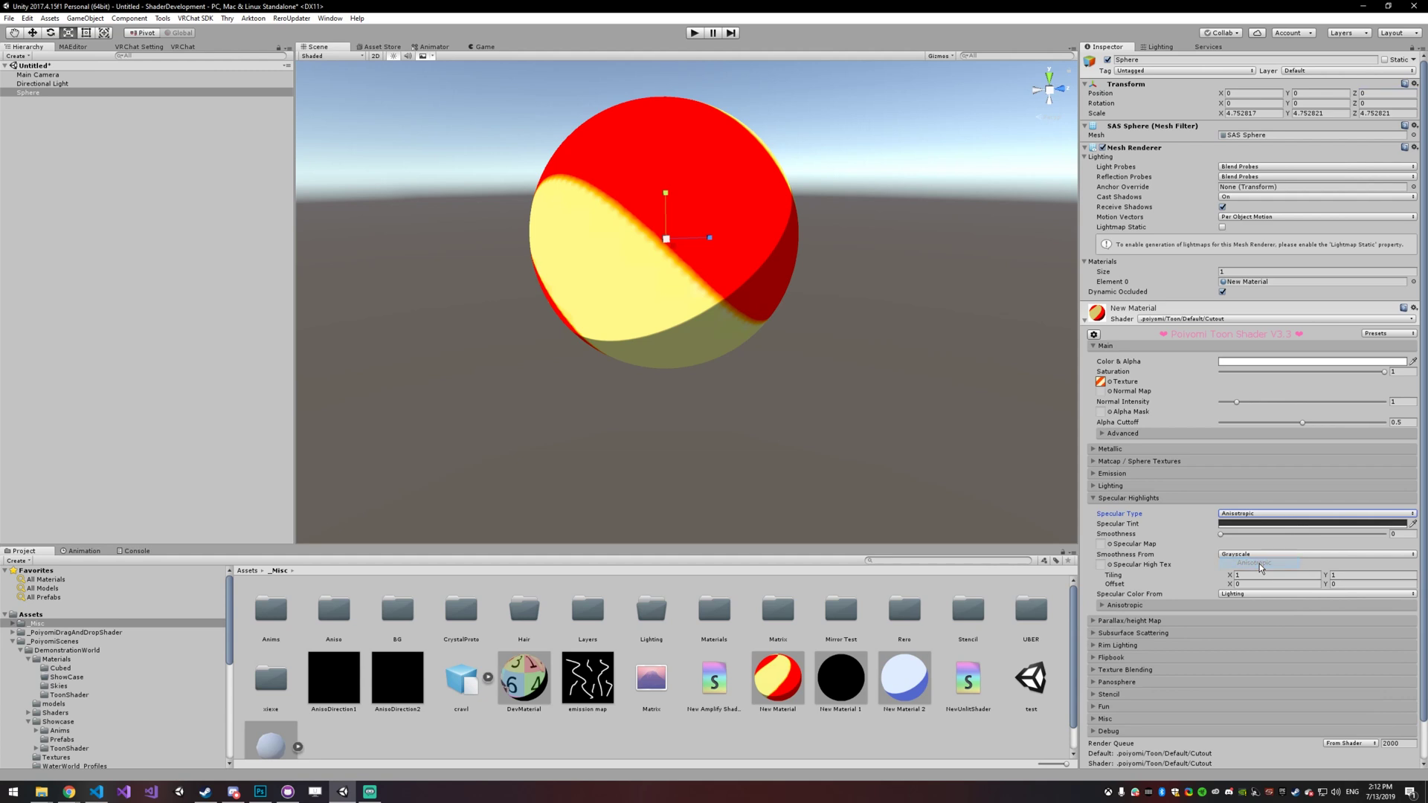
click(1230, 525)
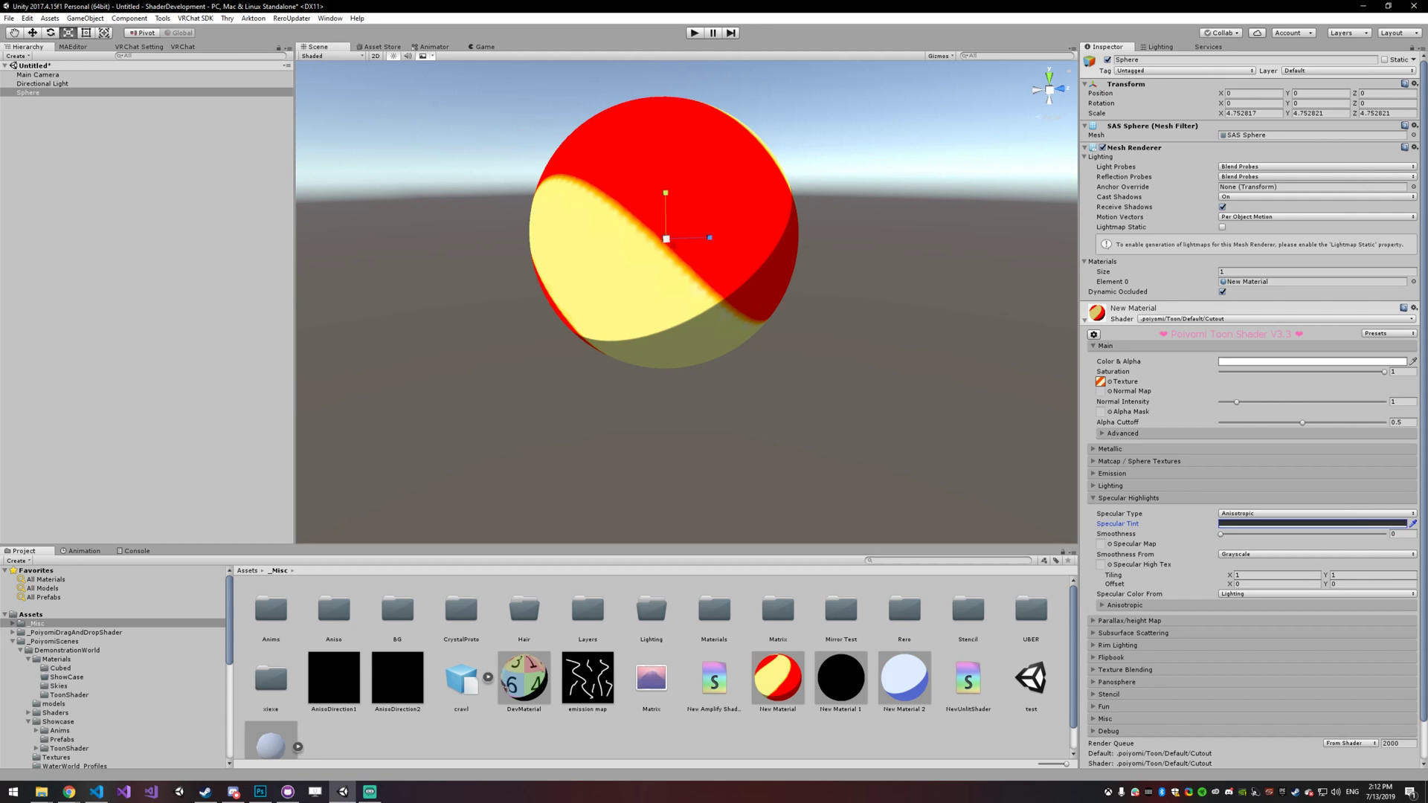
middle_drag(535, 328, 644, 365)
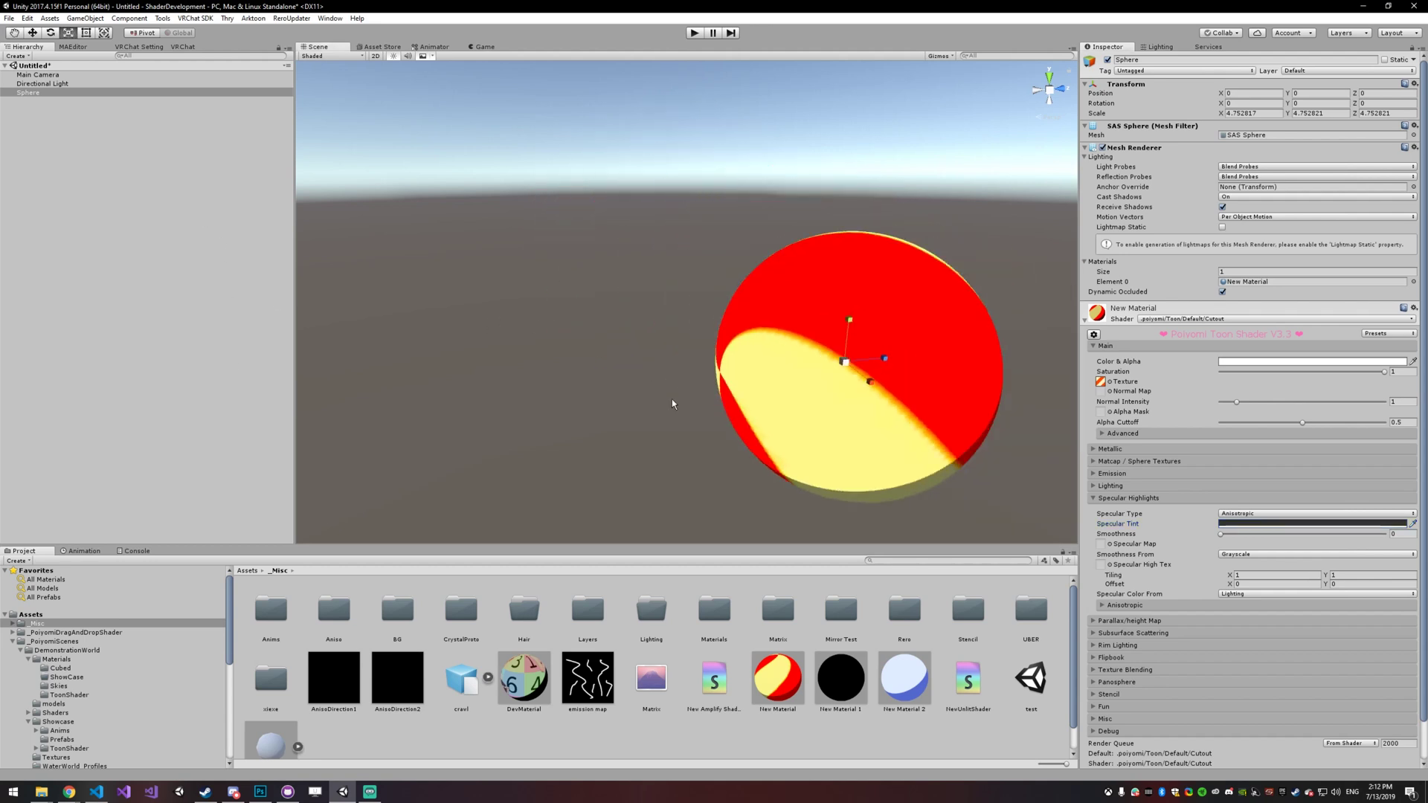
Raise the specular smoothness to 0.856 to sharpen the highlight.
right_drag(671, 404, 943, 370)
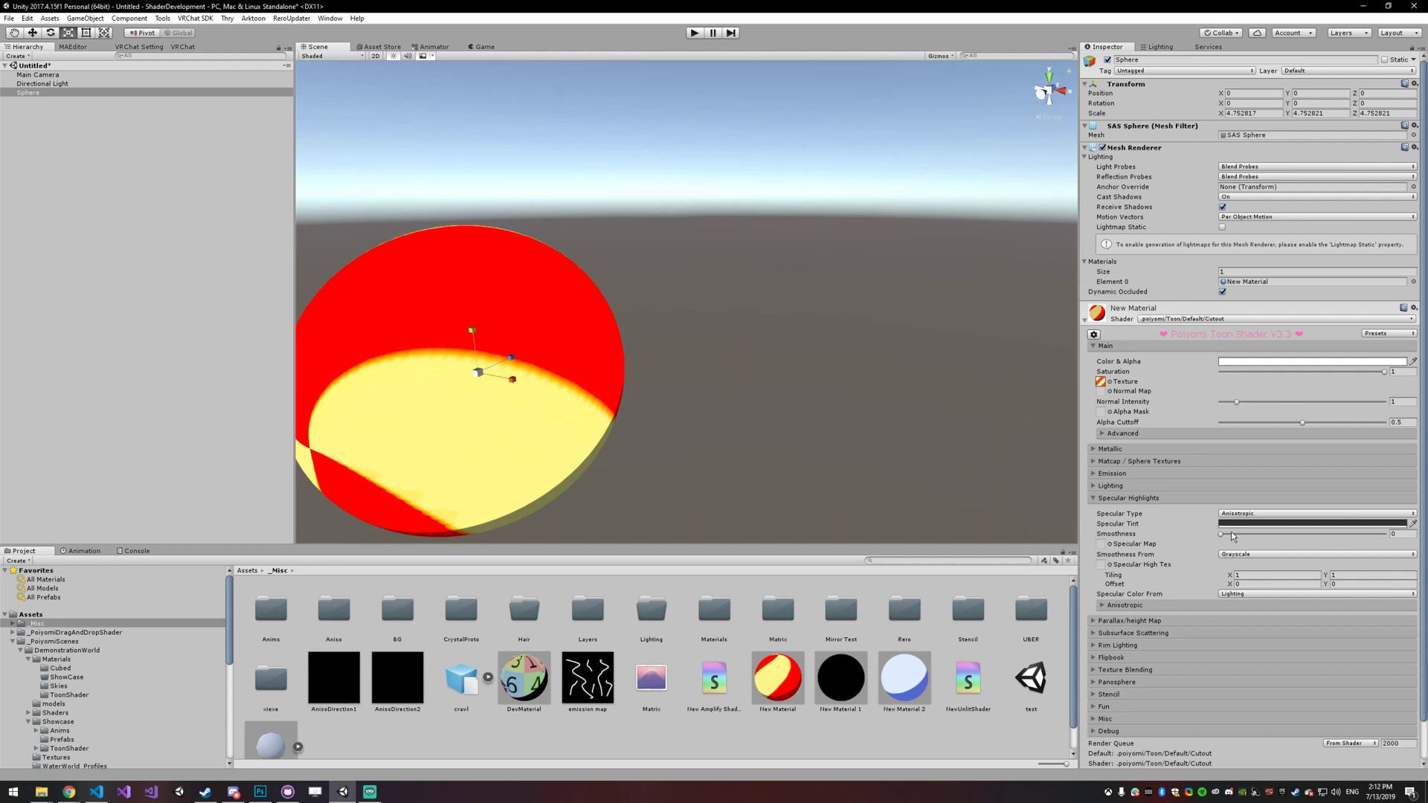
drag(1226, 538, 1362, 532)
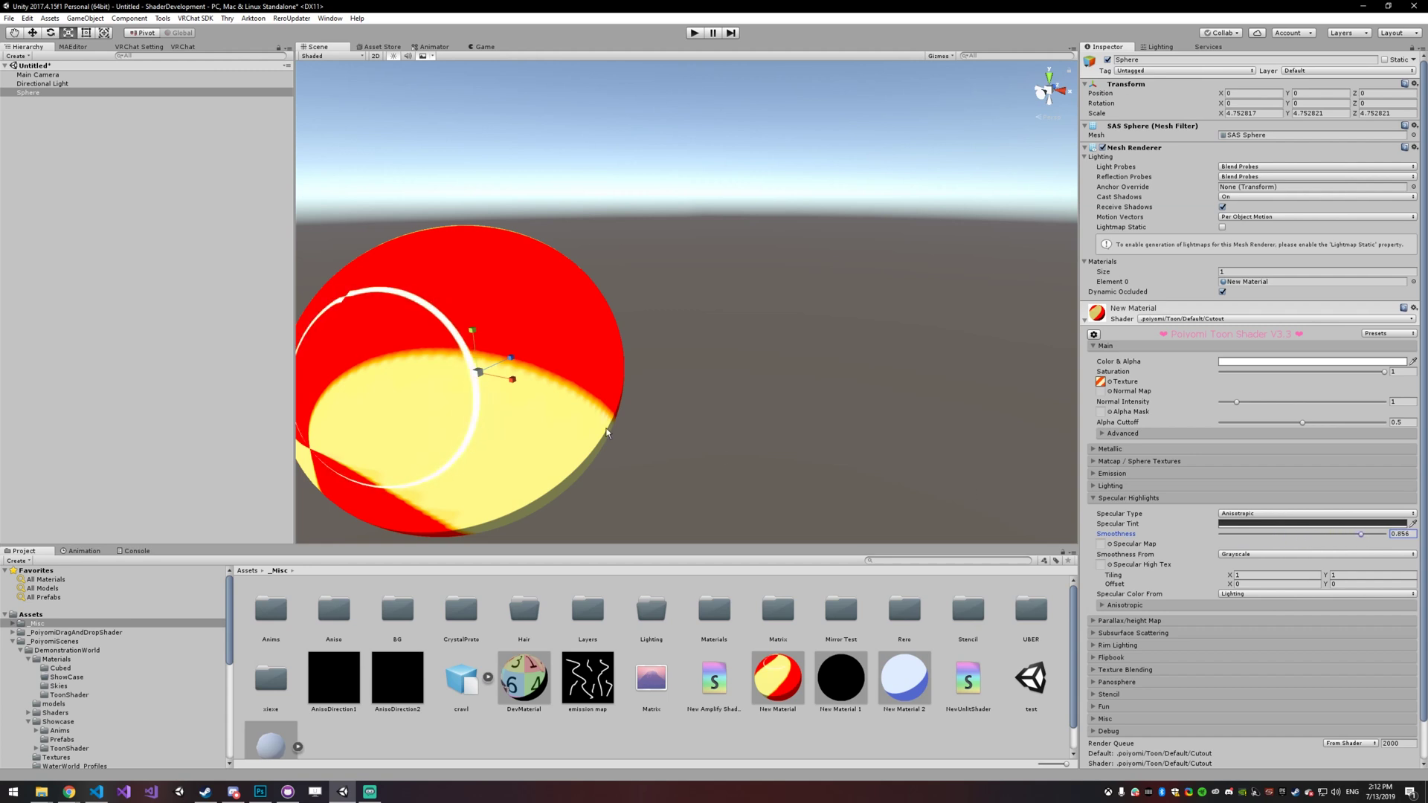
right_drag(607, 433, 556, 371)
Tilt the sphere about 105 degrees and rock it to show the highlight ring.
key(e)
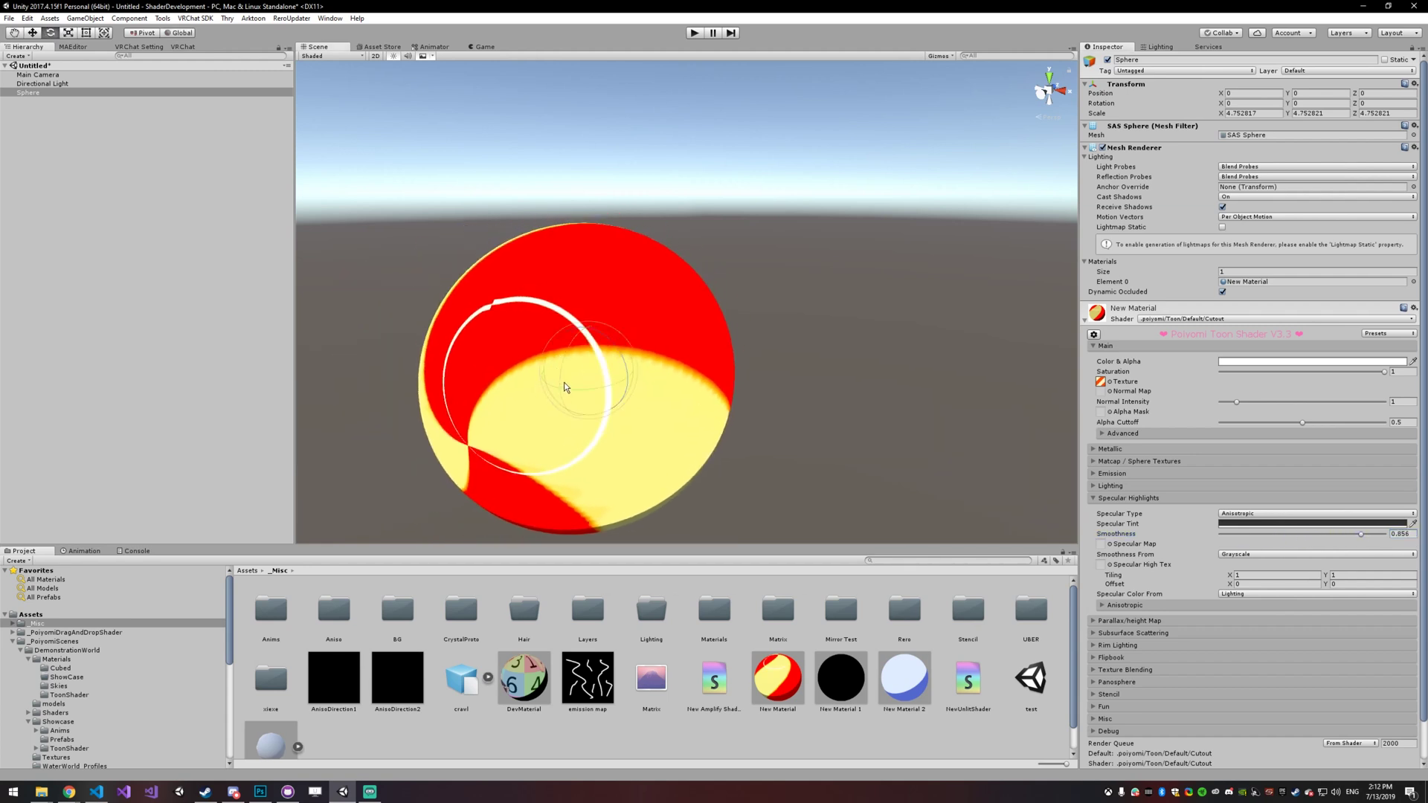
drag(564, 383, 636, 247)
middle_drag(637, 247, 679, 230)
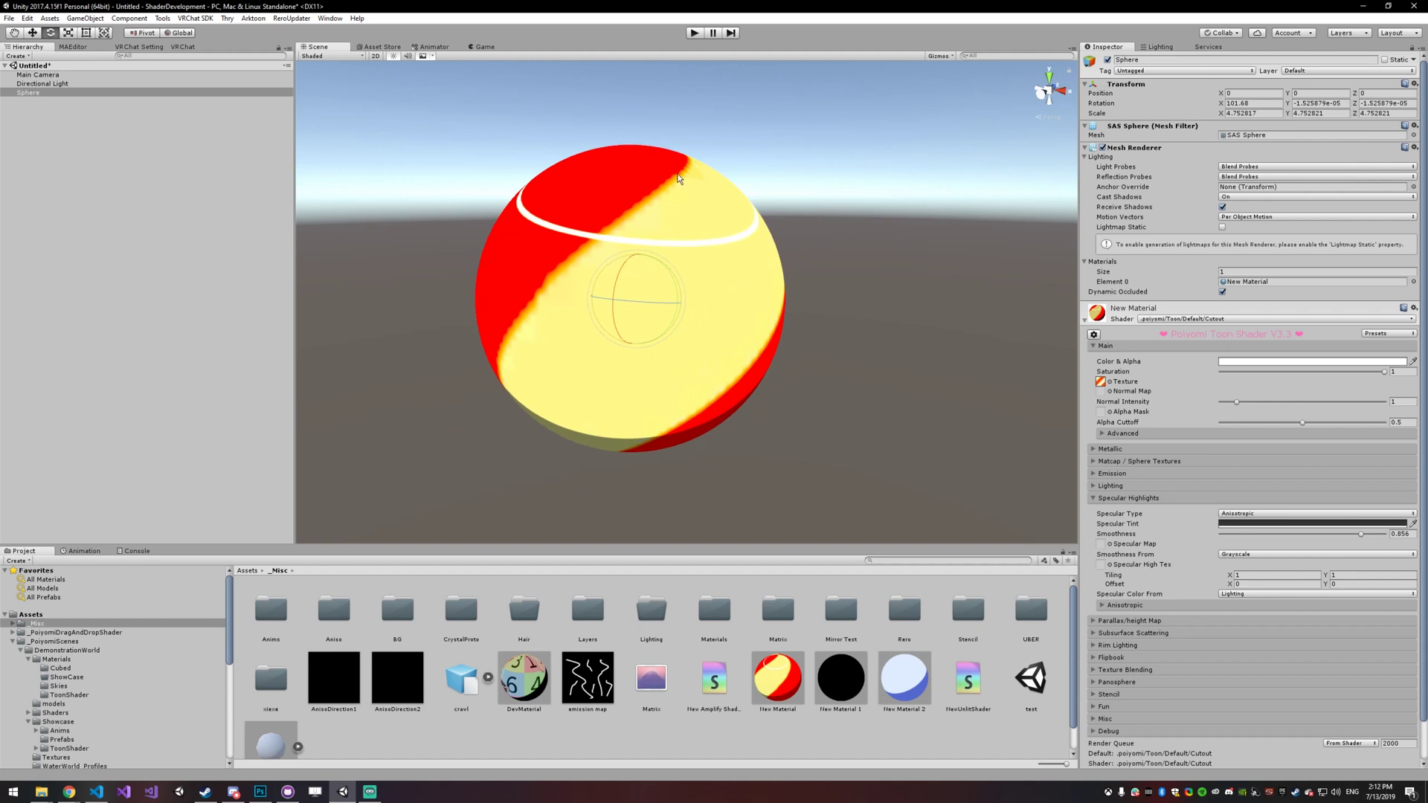
mouse_move(684, 167)
alt+mouse_down()
mouse_move(738, 314)
mouse_move(683, 271)
mouse_move(717, 275)
alt+mouse_up()
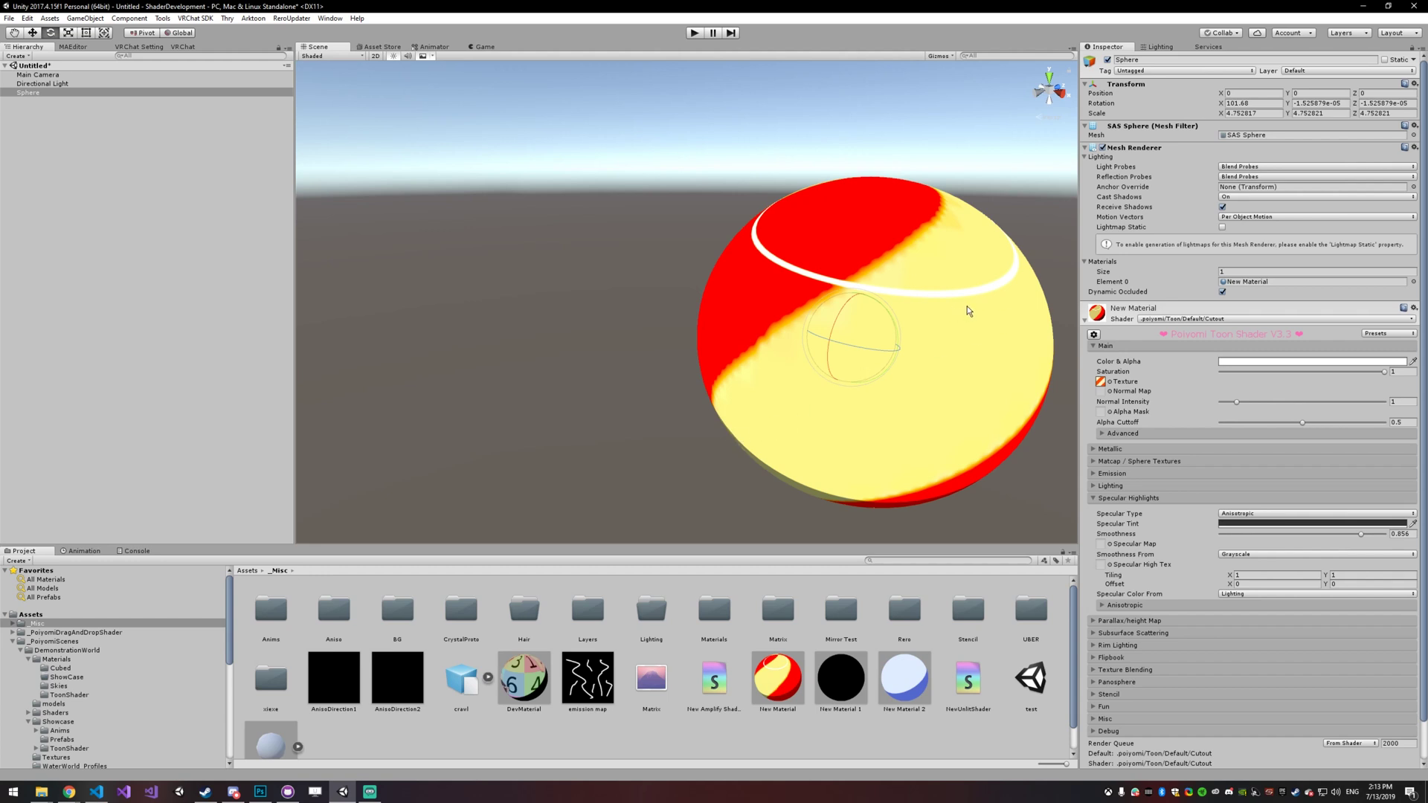
drag(875, 299, 772, 195)
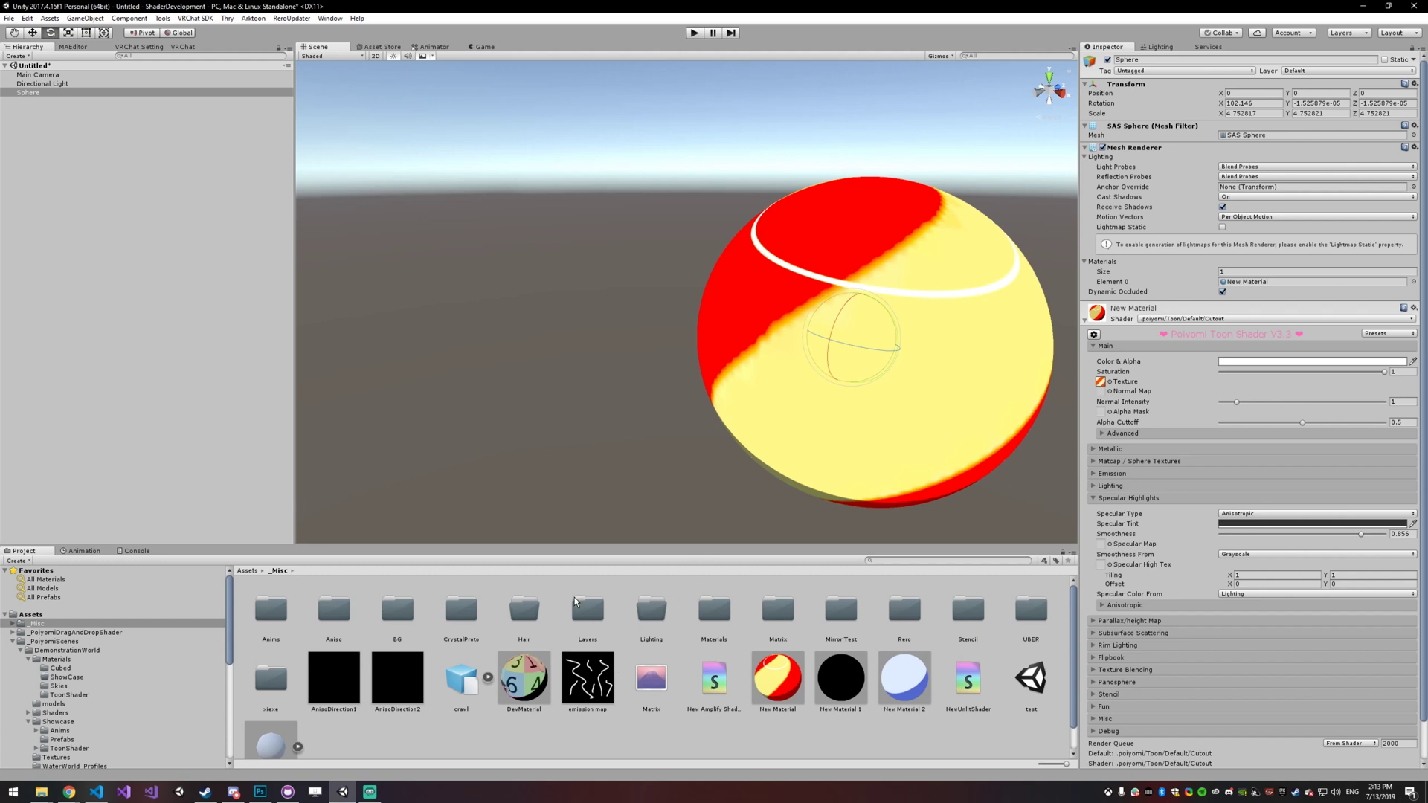
click(260, 793)
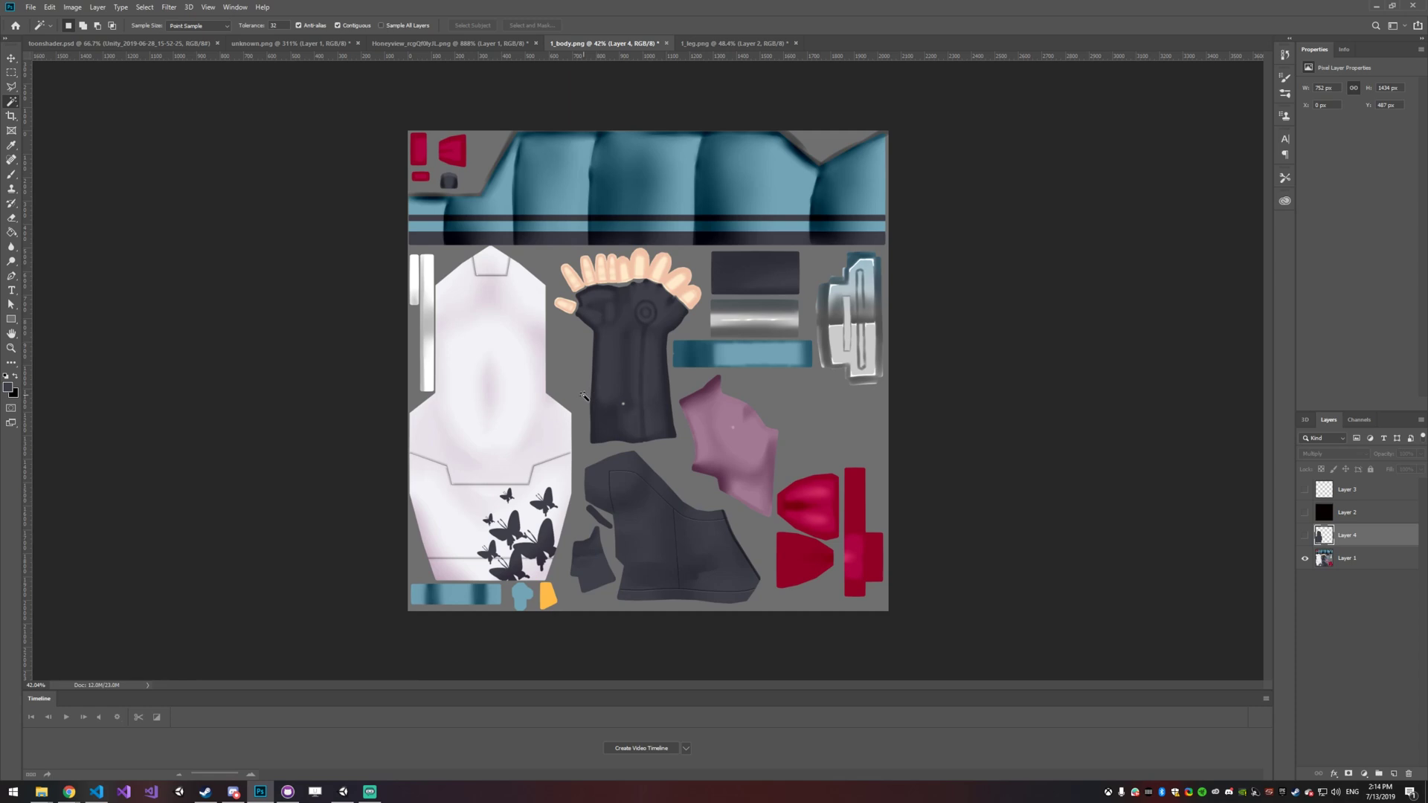
click(1372, 7)
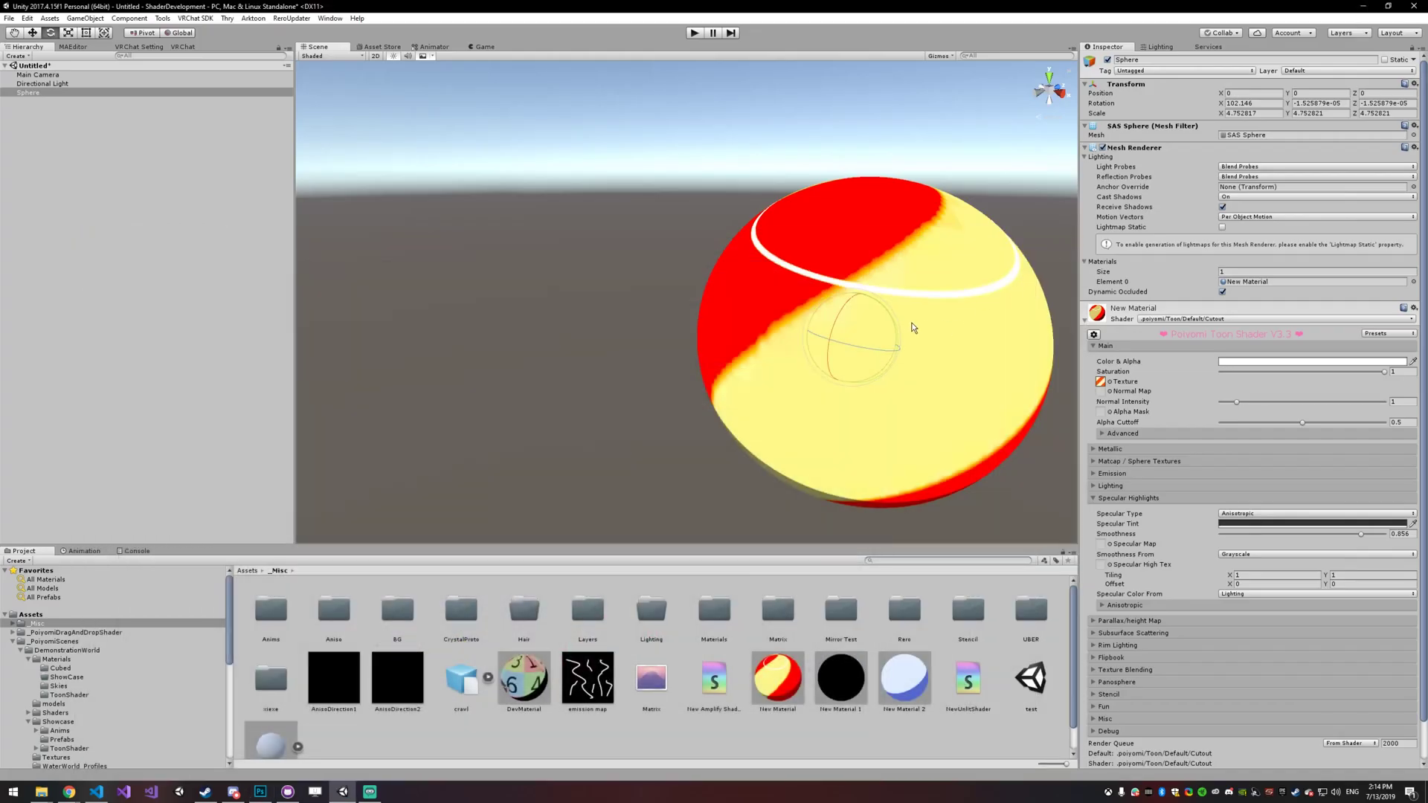
Re-tilt the sphere to about 96.7, -77.8, -82.6 degrees and expand Anisotropic settings.
key(f)
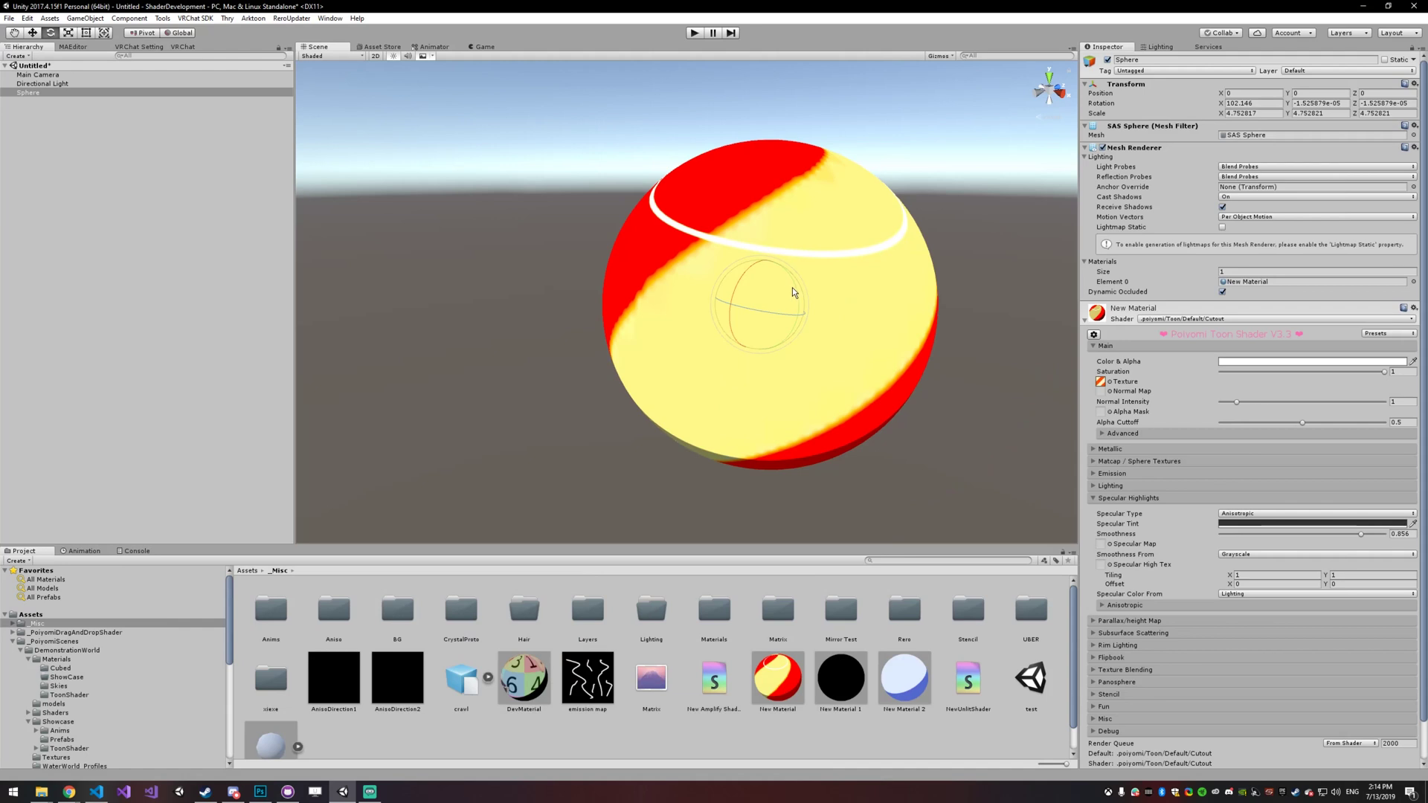
drag(792, 288, 870, 357)
right_drag(870, 357, 792, 349)
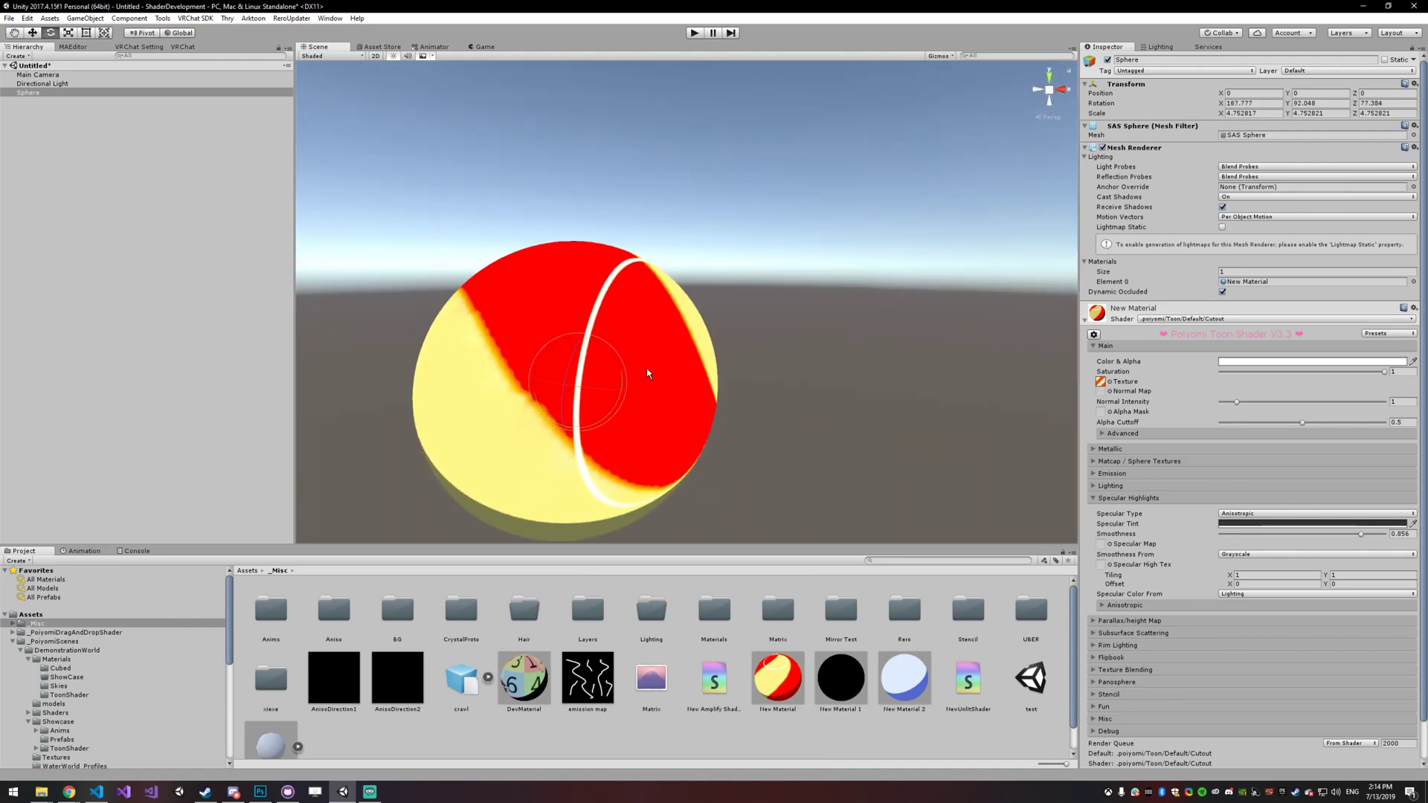
drag(618, 363, 427, 268)
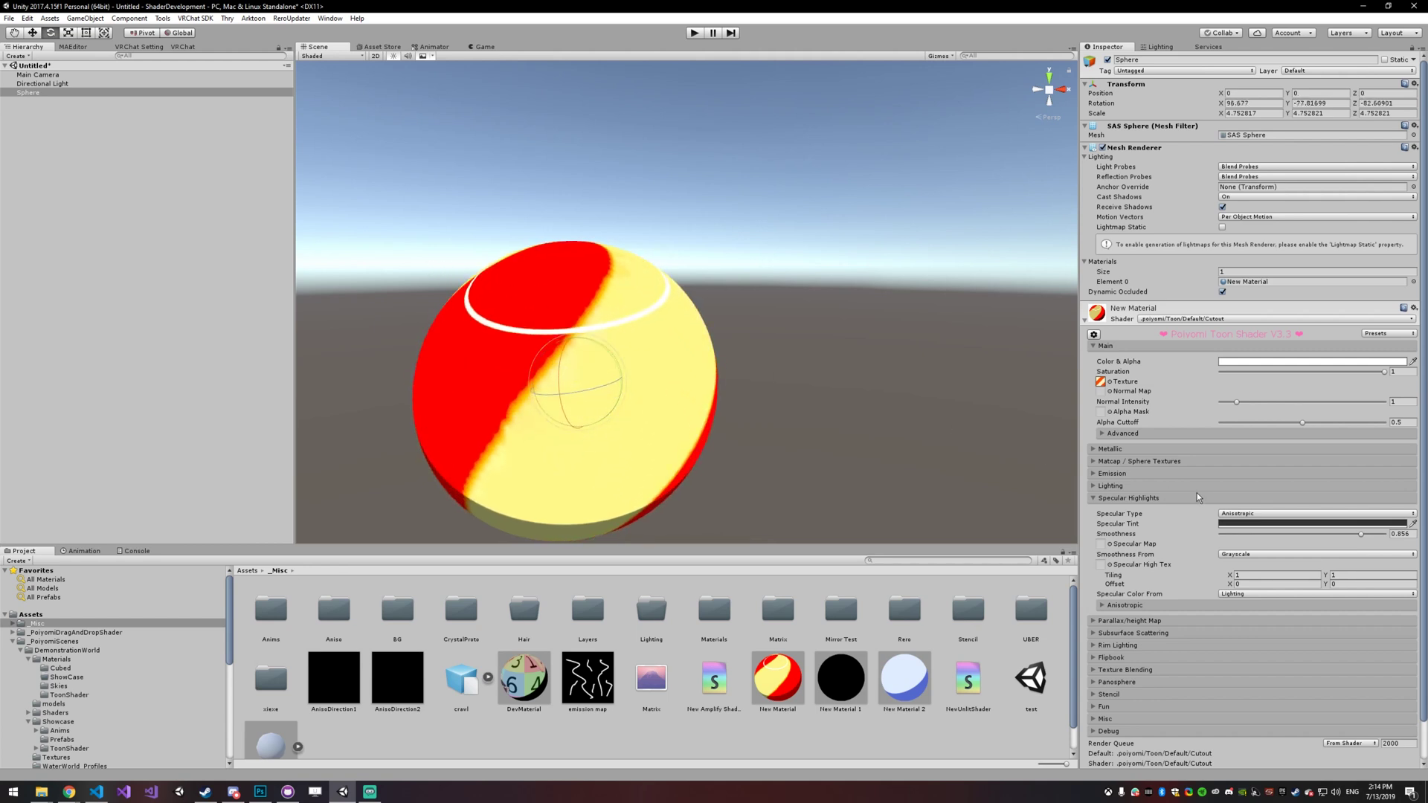
click(1142, 606)
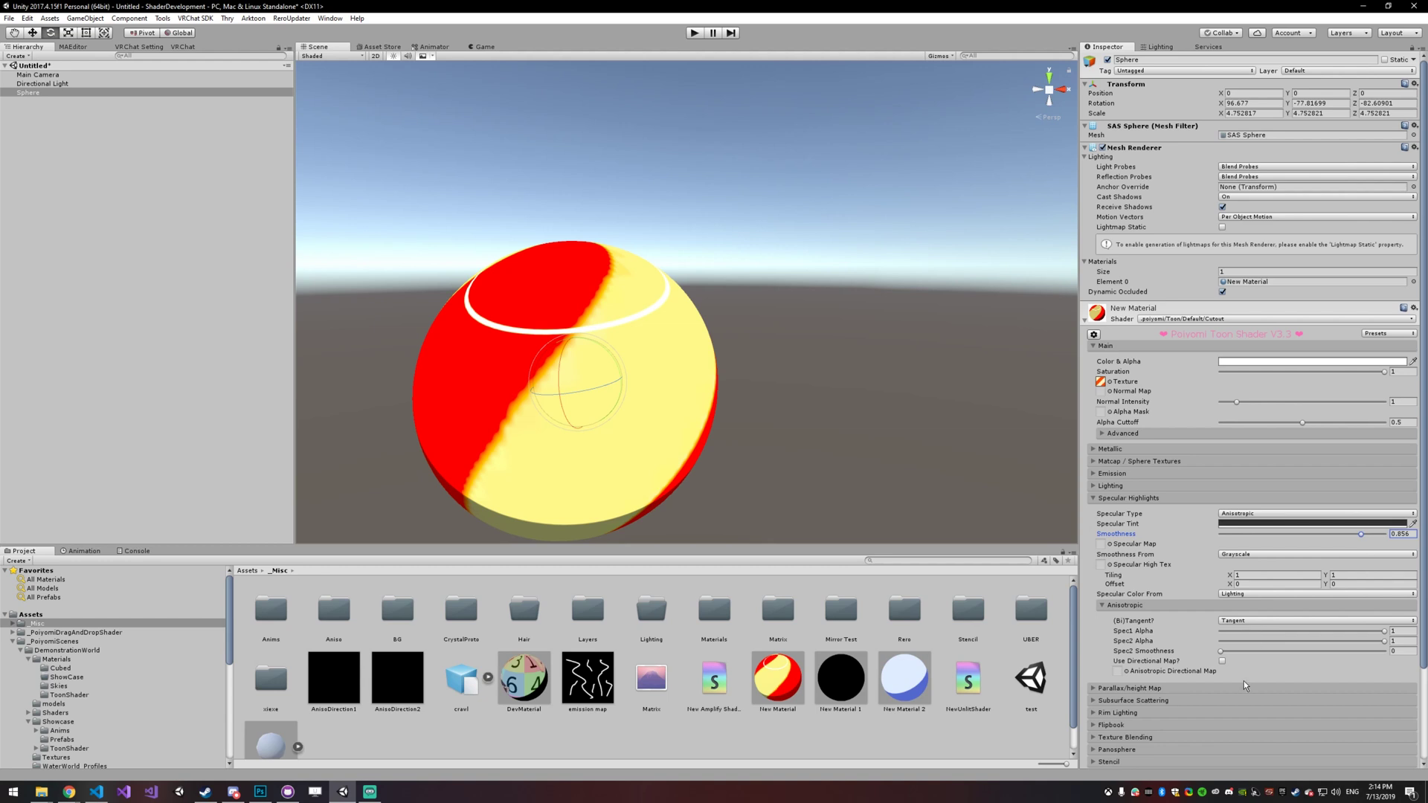
Set the anisotropic direction to Bitangent, then take the Brush tool in Photoshop.
click(1261, 619)
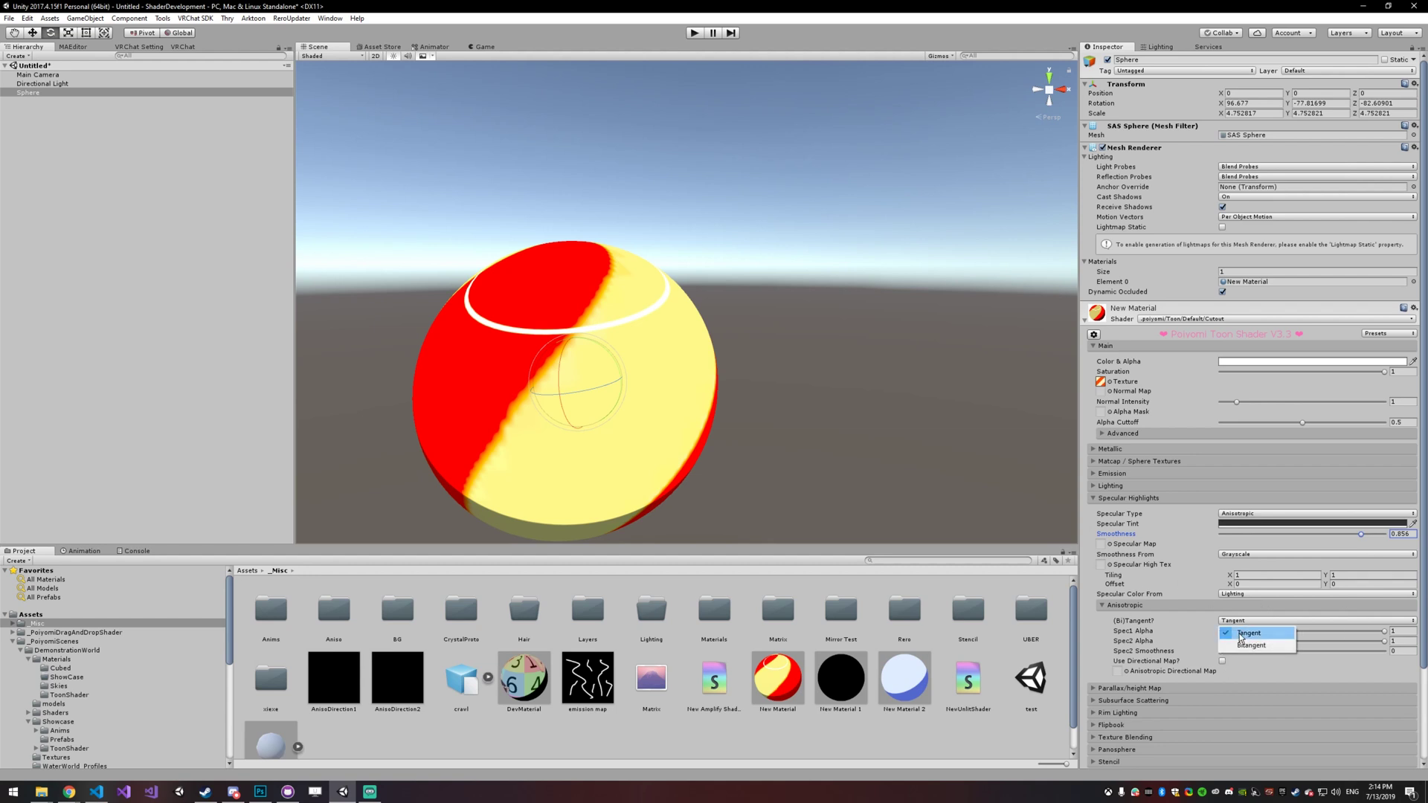
click(1245, 646)
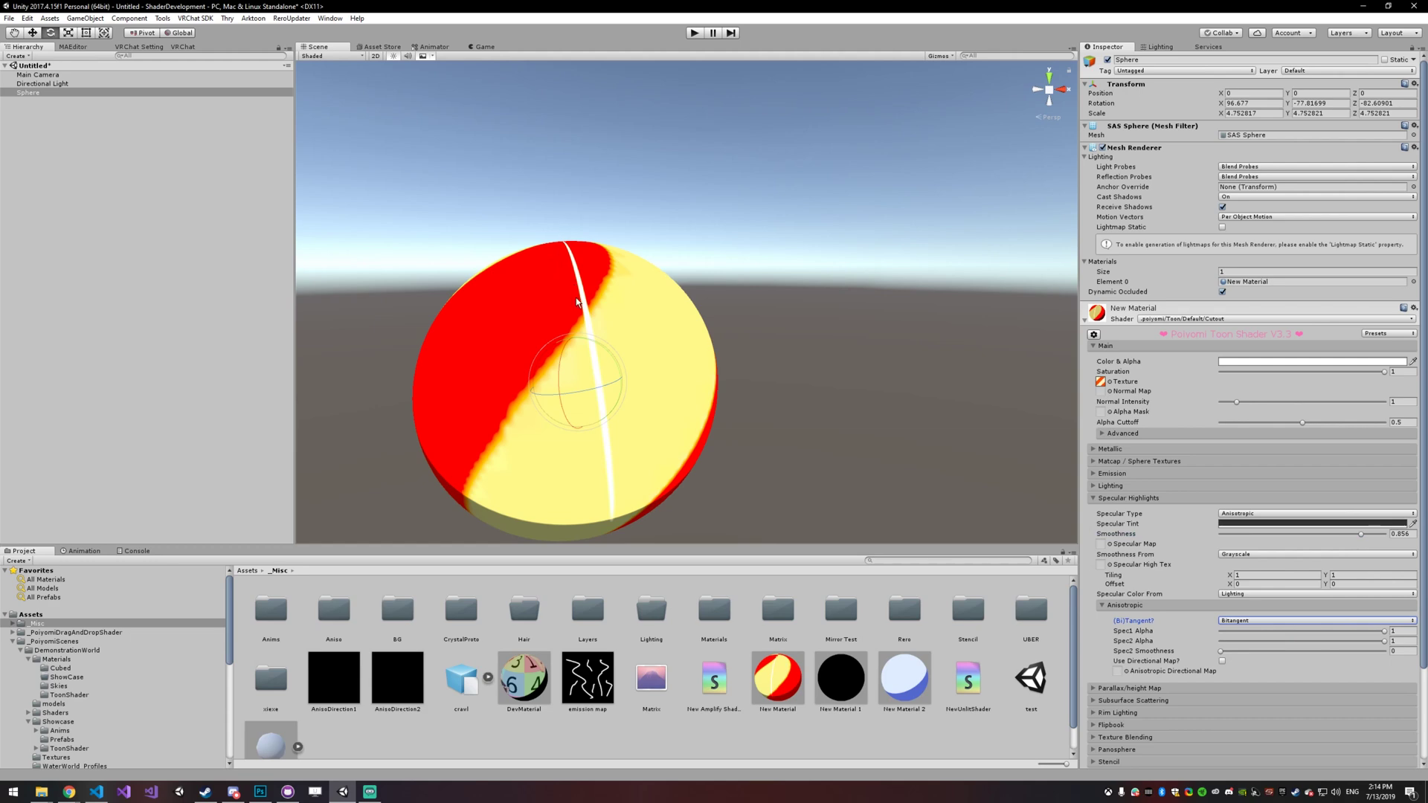
key(alt+Tab)
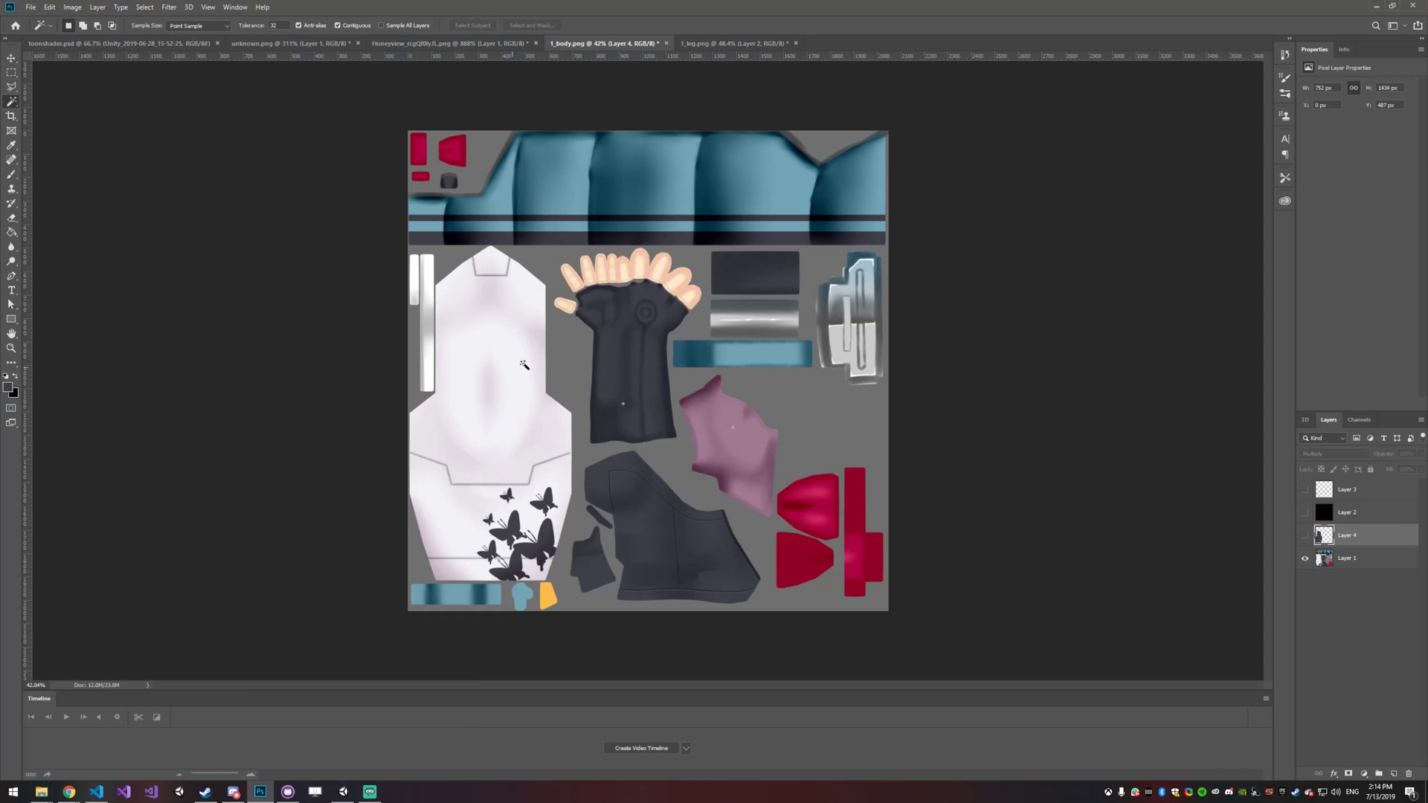
key(b)
click(1376, 6)
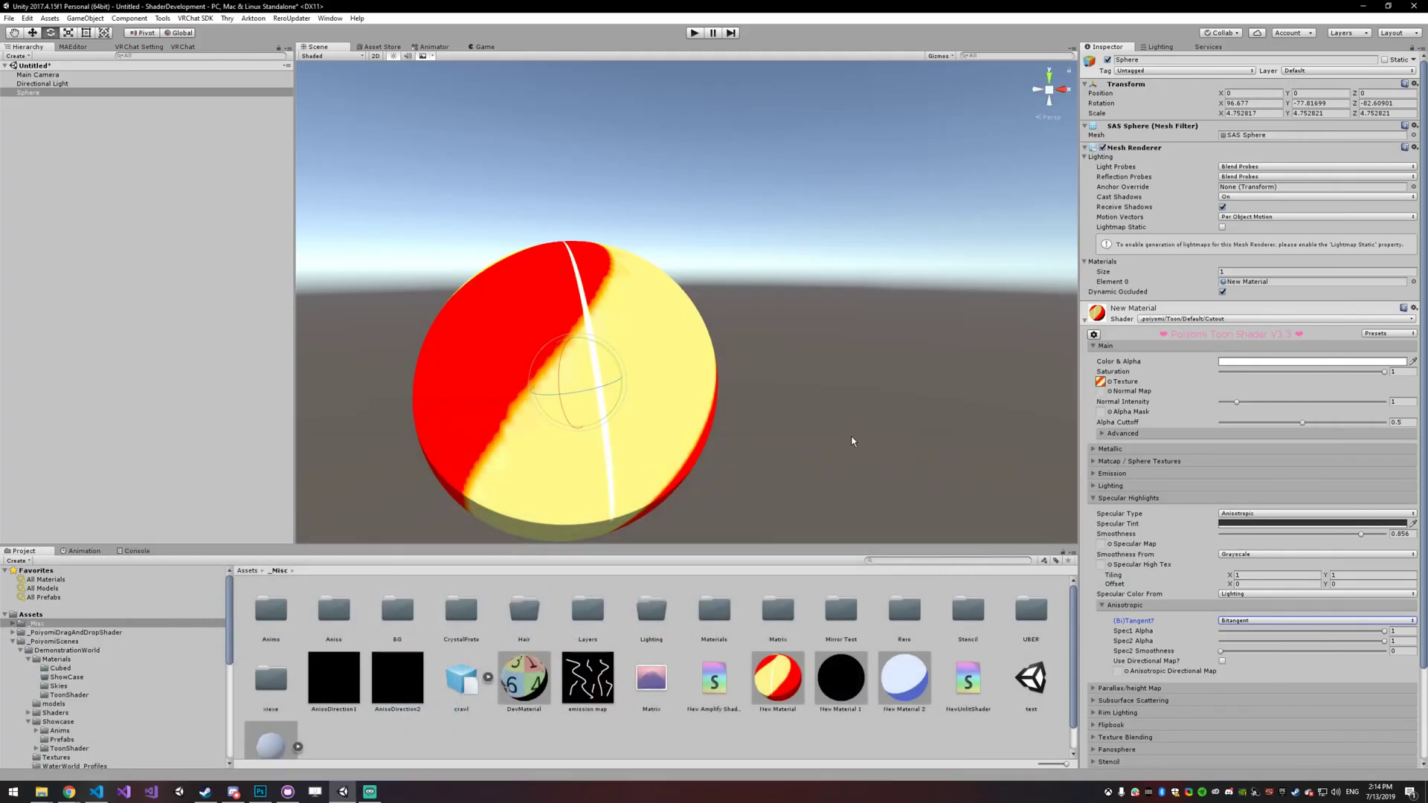
key(w)
alt+drag(649, 348, 752, 392)
scroll(666, 390, up, 3)
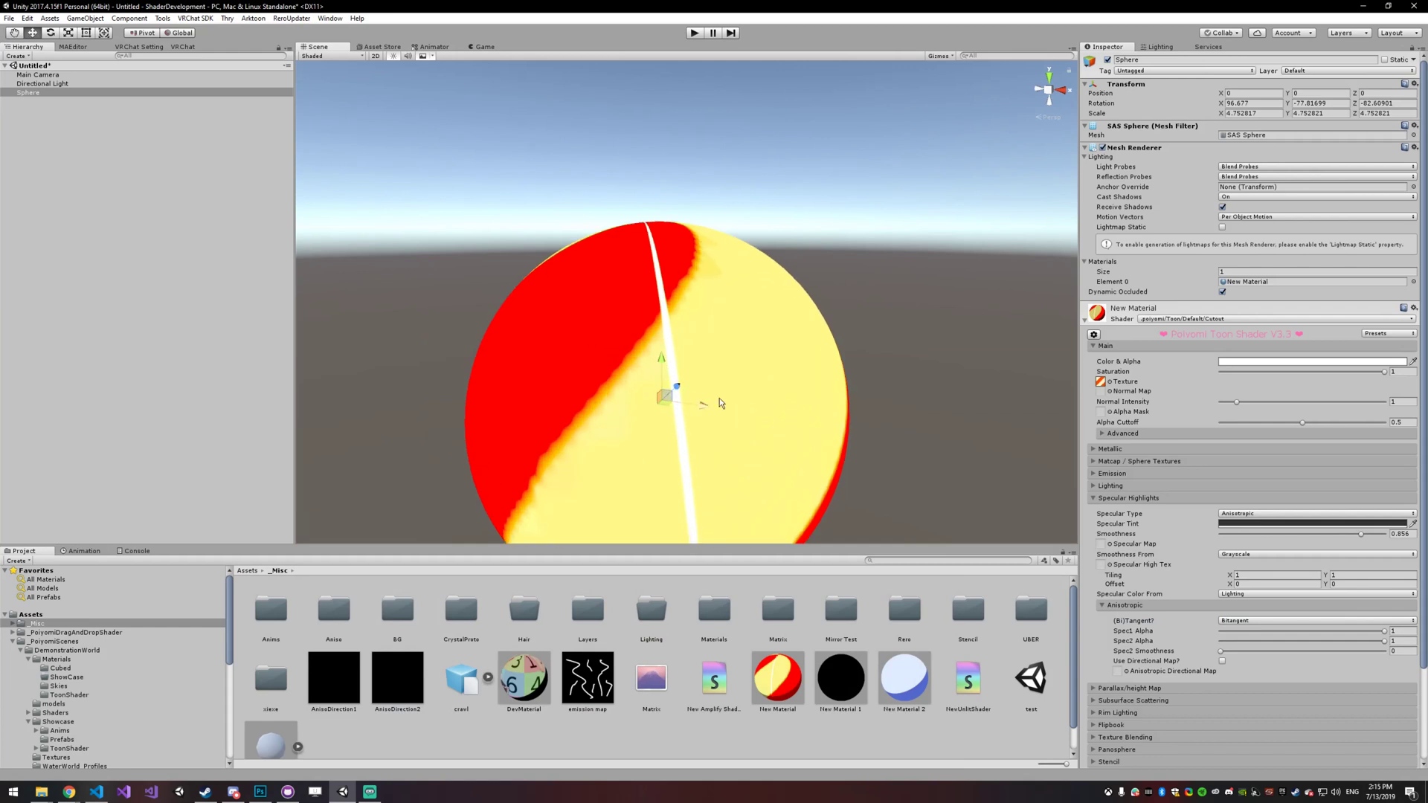
alt+drag(720, 402, 627, 371)
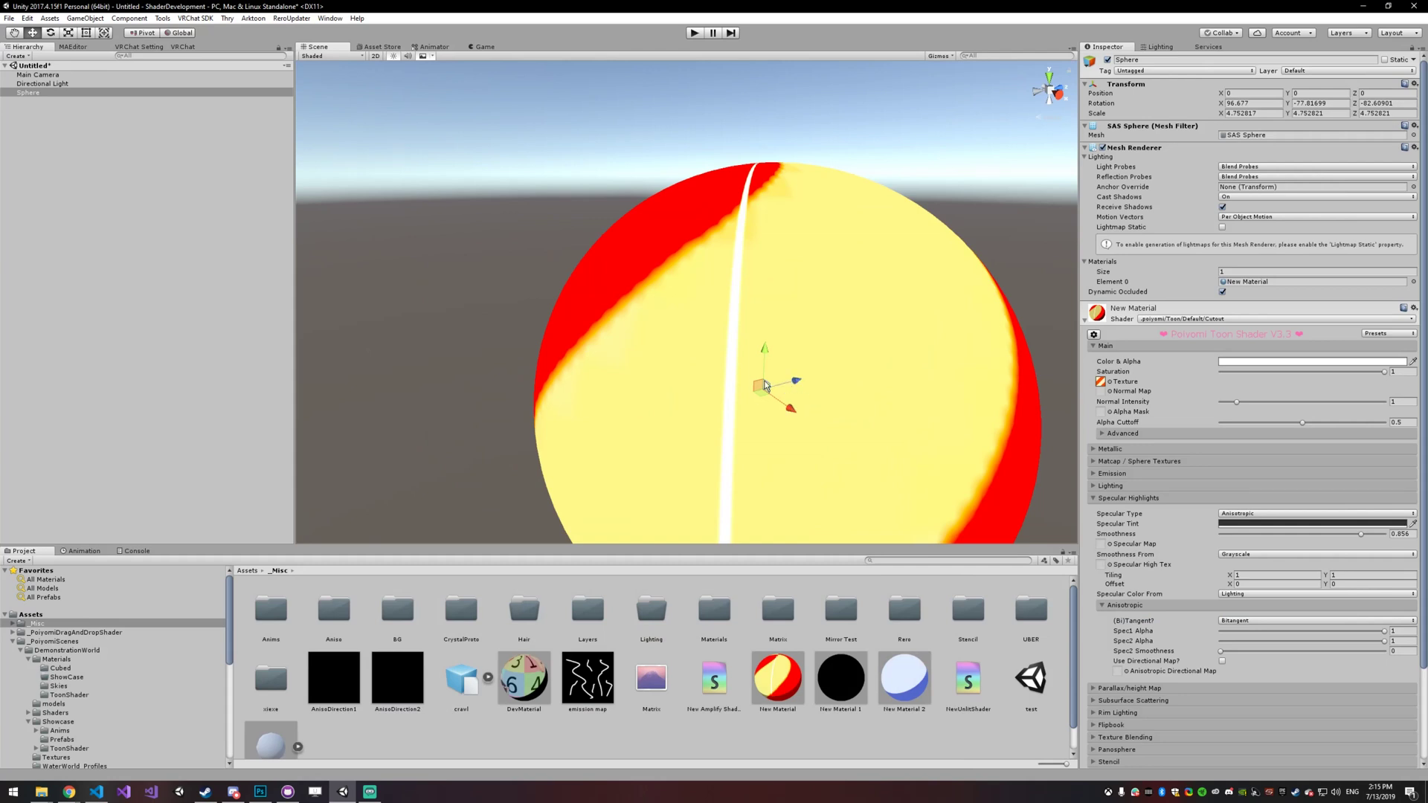
alt+drag(879, 322, 752, 372)
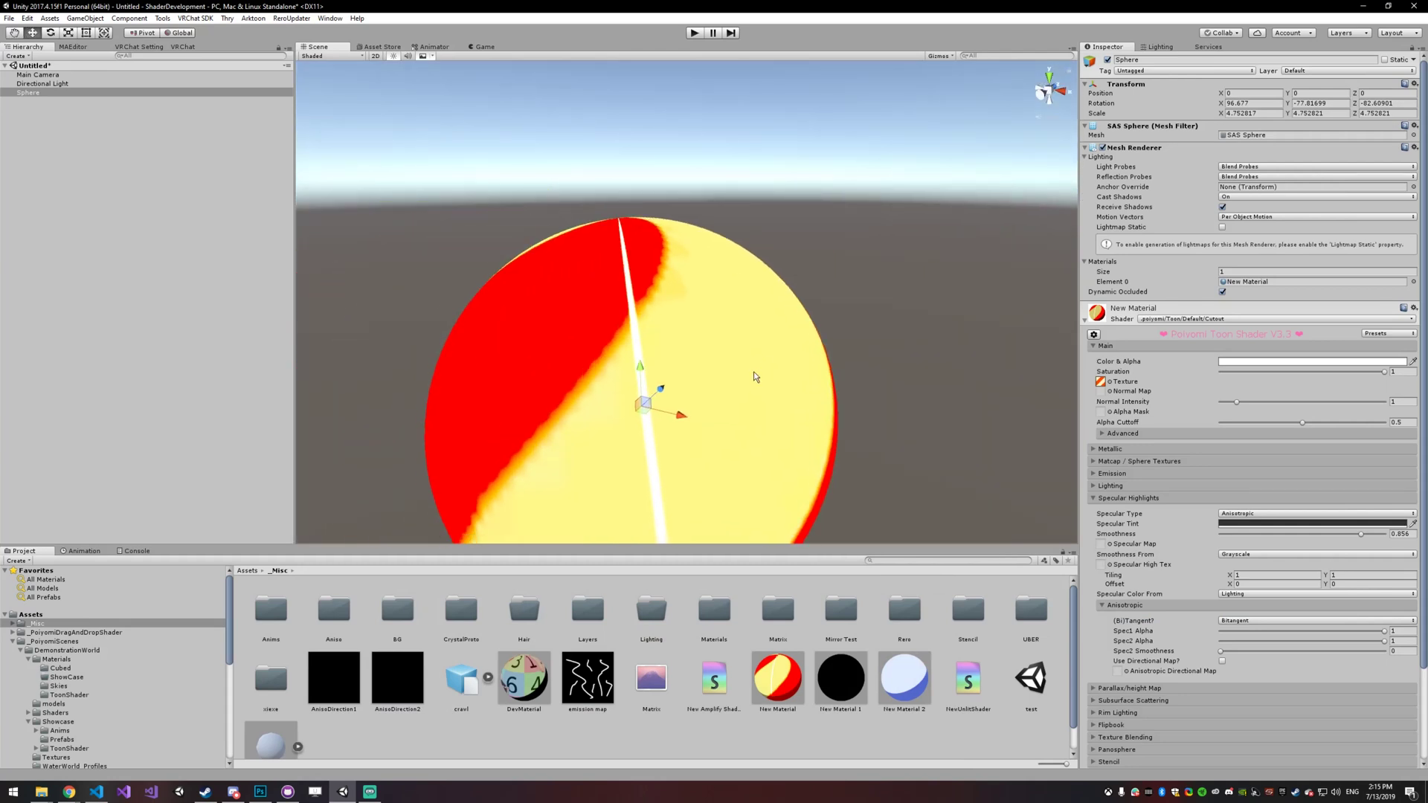
click(1243, 623)
click(1246, 631)
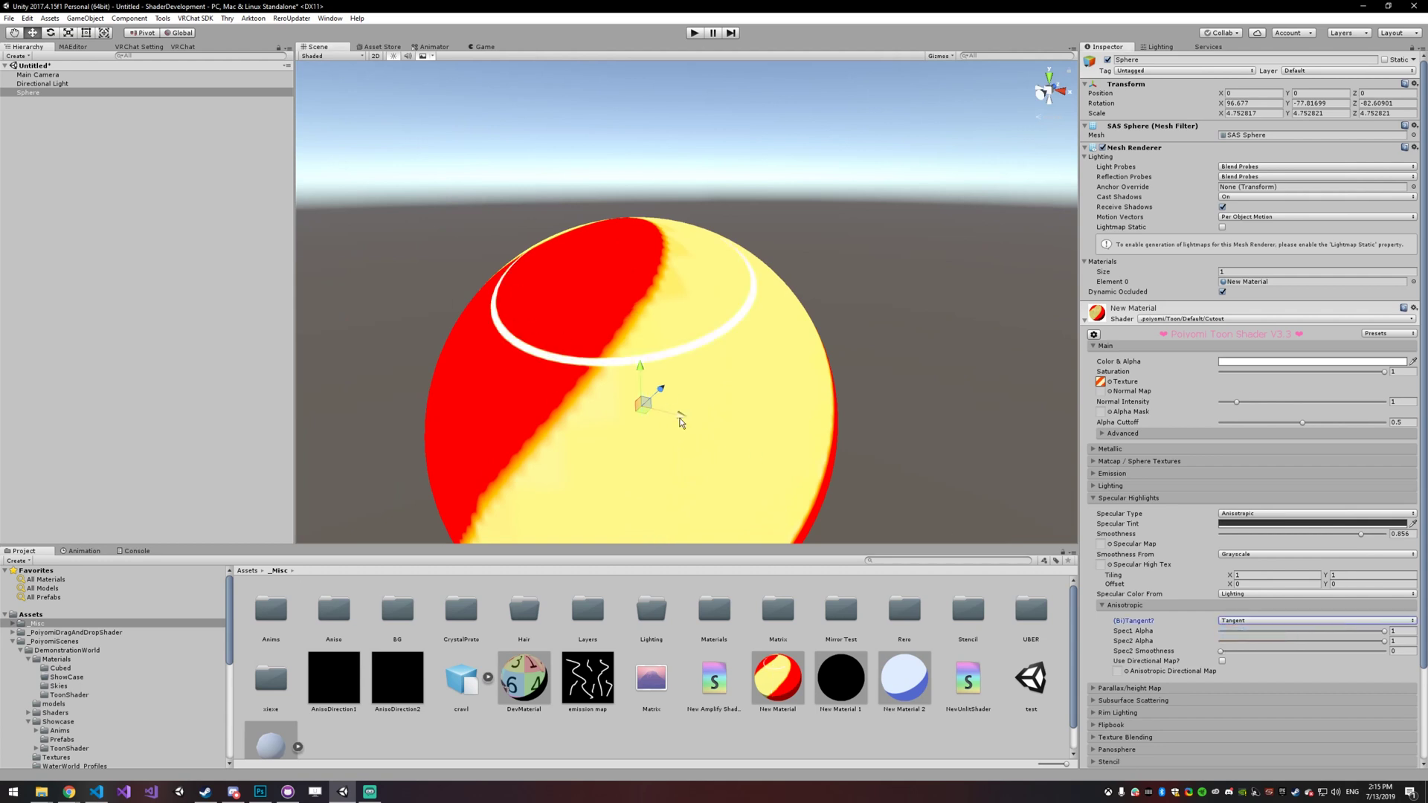
click(1241, 622)
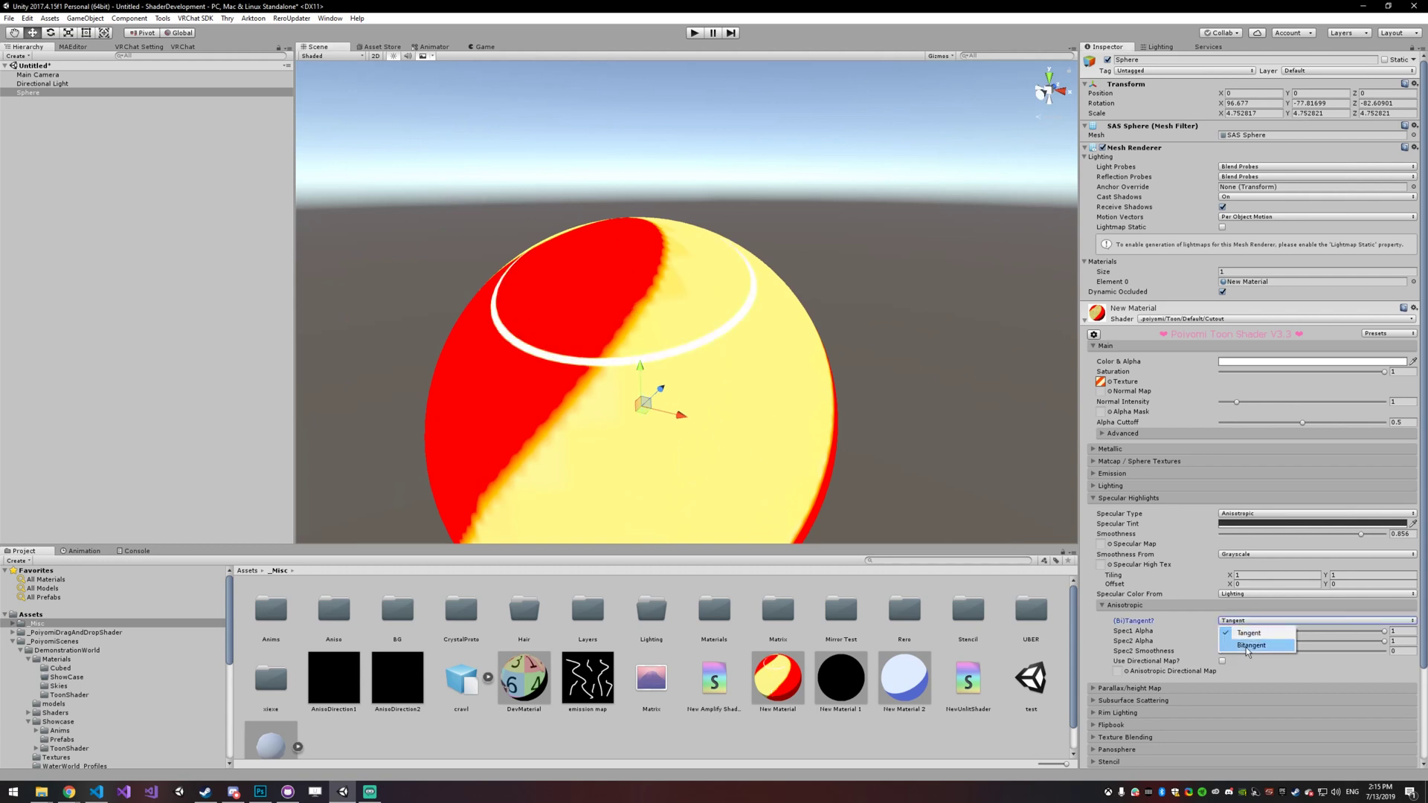
click(1249, 645)
alt+drag(717, 416, 916, 359)
scroll(793, 327, down, 2)
key(e)
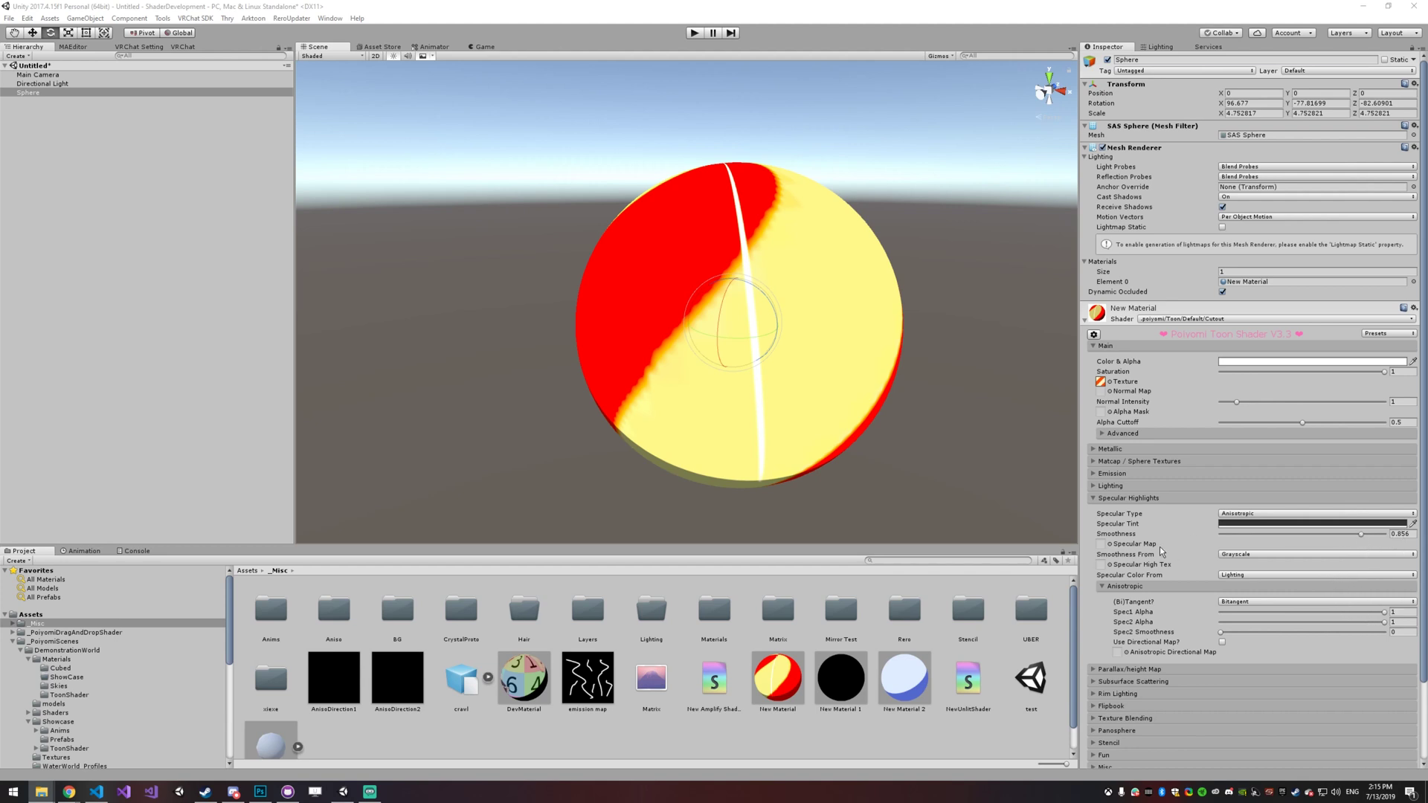
Adjust Smoothness through 0.63 and 0.718, set Spec1 Alpha 0.749, then raise Smoothness to ~0.966.
mouse_move(1362, 534)
mouse_down()
mouse_move(1312, 534)
mouse_move(1326, 537)
mouse_up()
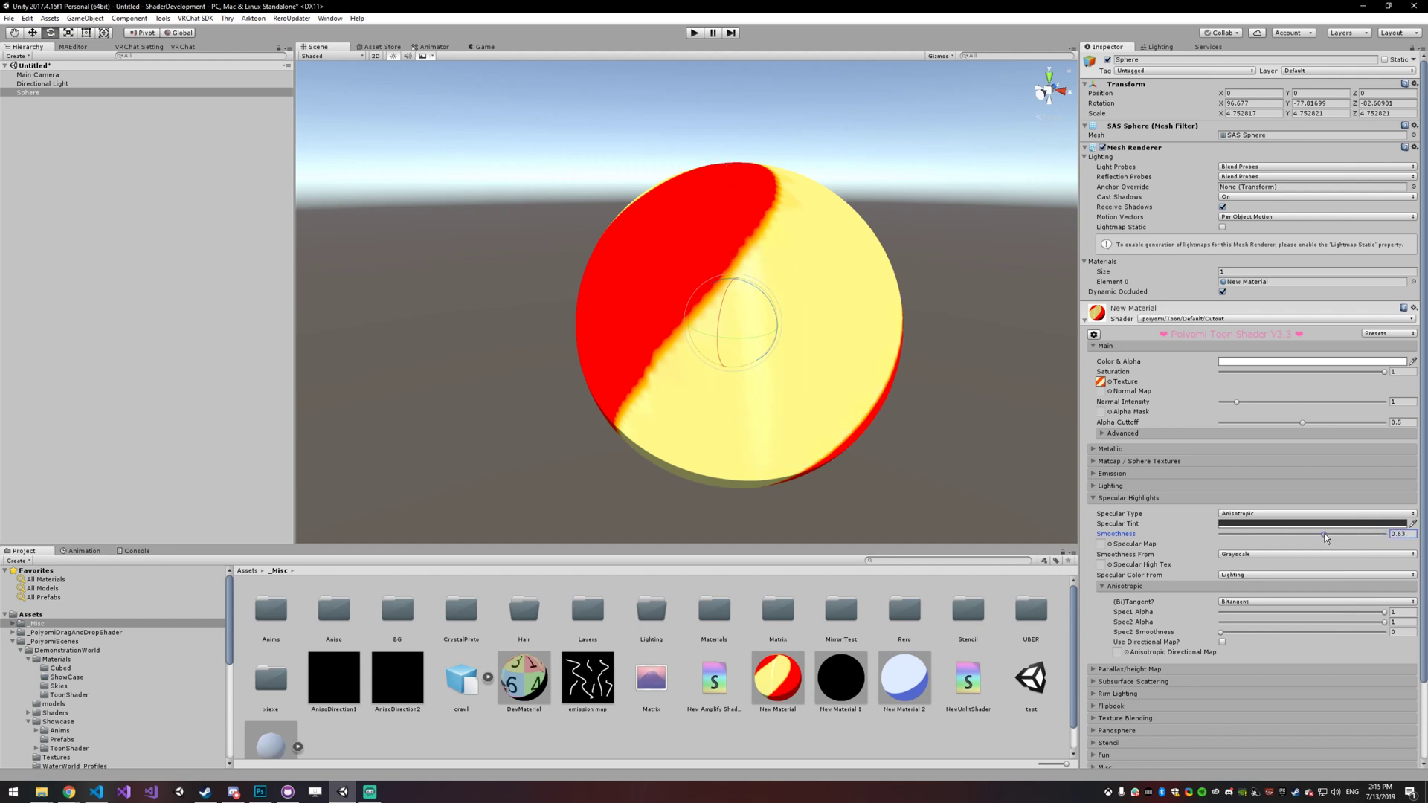
mouse_move(1326, 537)
mouse_down()
mouse_move(1306, 537)
mouse_move(1338, 538)
mouse_up()
mouse_move(1383, 613)
mouse_down()
mouse_move(1179, 603)
mouse_move(1399, 611)
mouse_up()
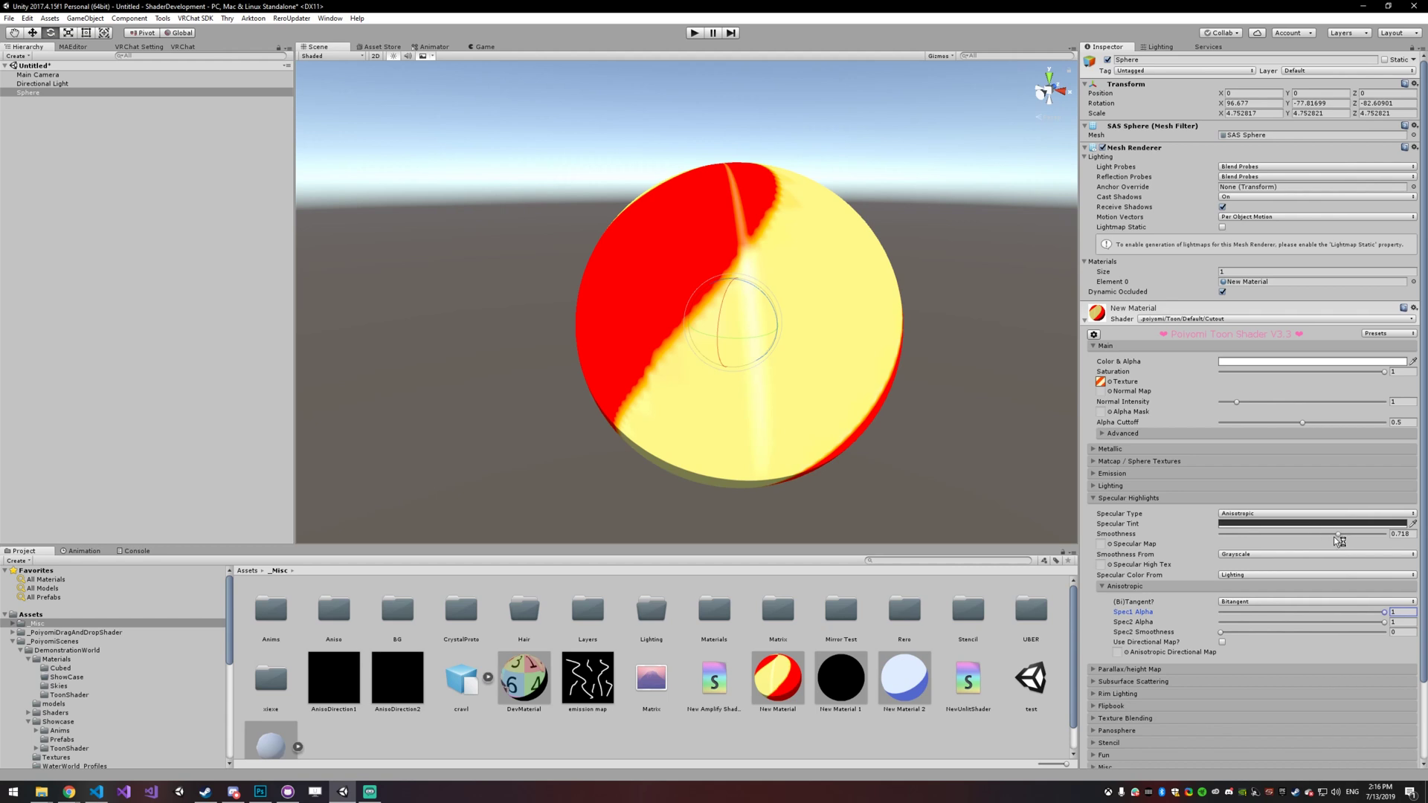
mouse_move(1338, 537)
mouse_down()
mouse_move(1365, 537)
mouse_move(1235, 537)
mouse_move(1381, 546)
mouse_up()
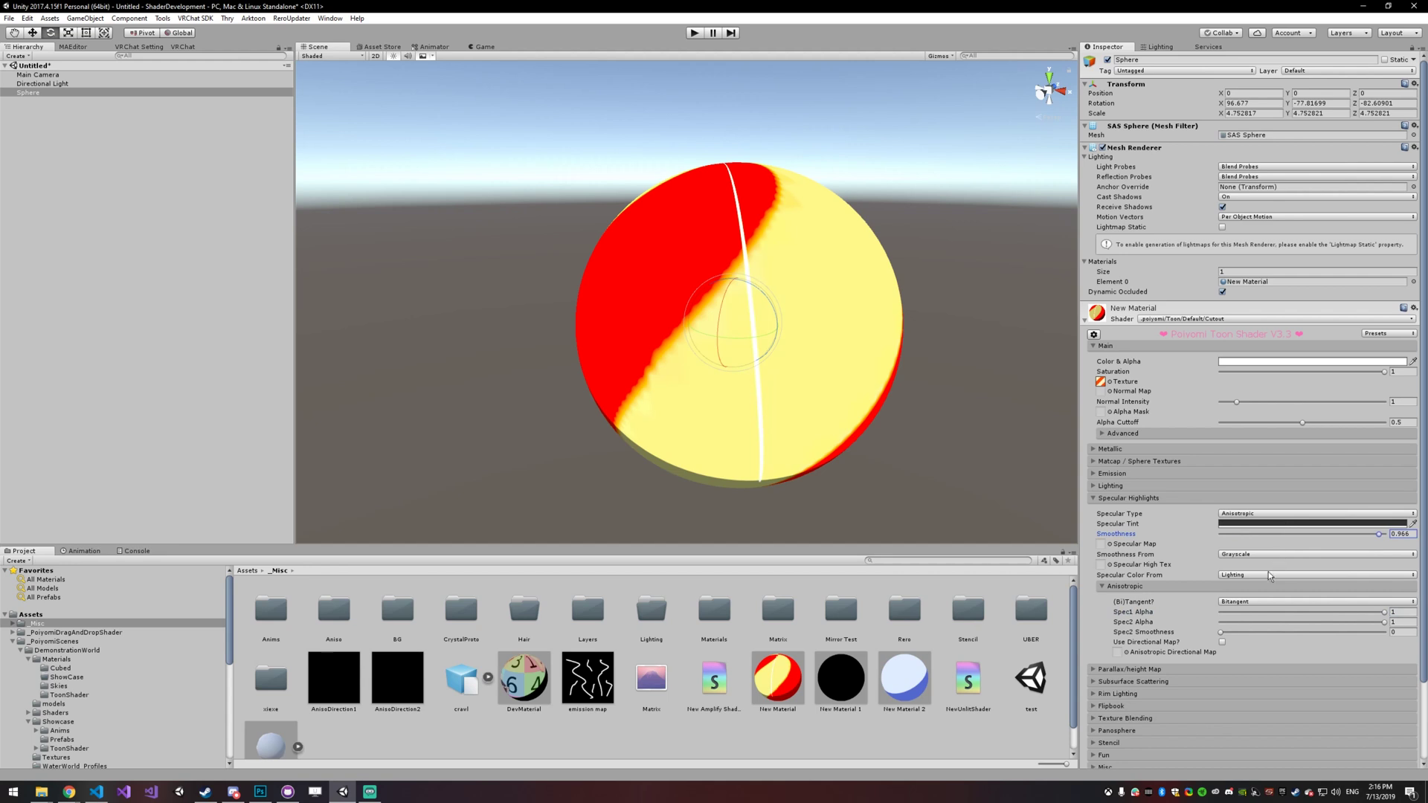
Switch the anisotropic direction to Tangent and raise Spec2 Smoothness to 0.72.
click(1257, 602)
click(1253, 614)
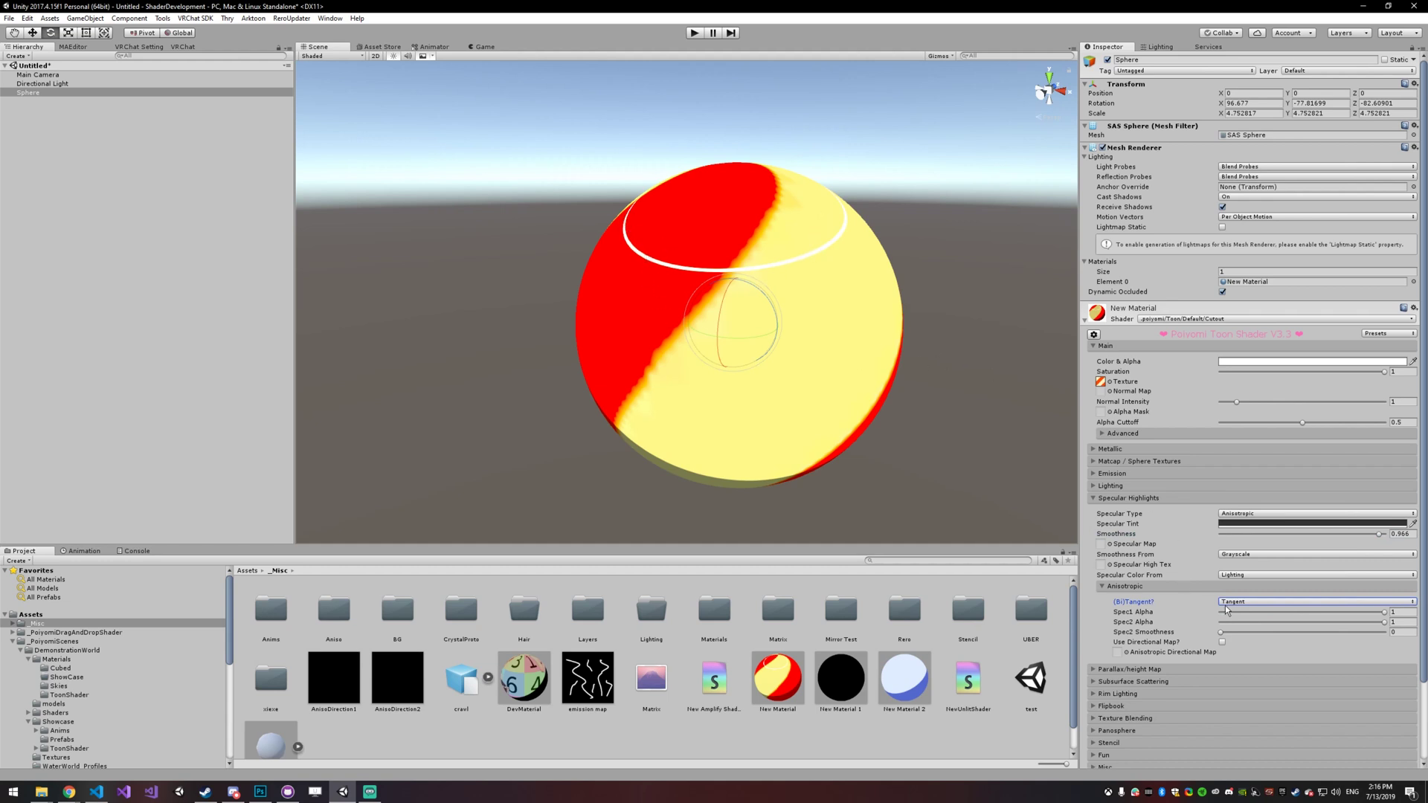
click(1222, 633)
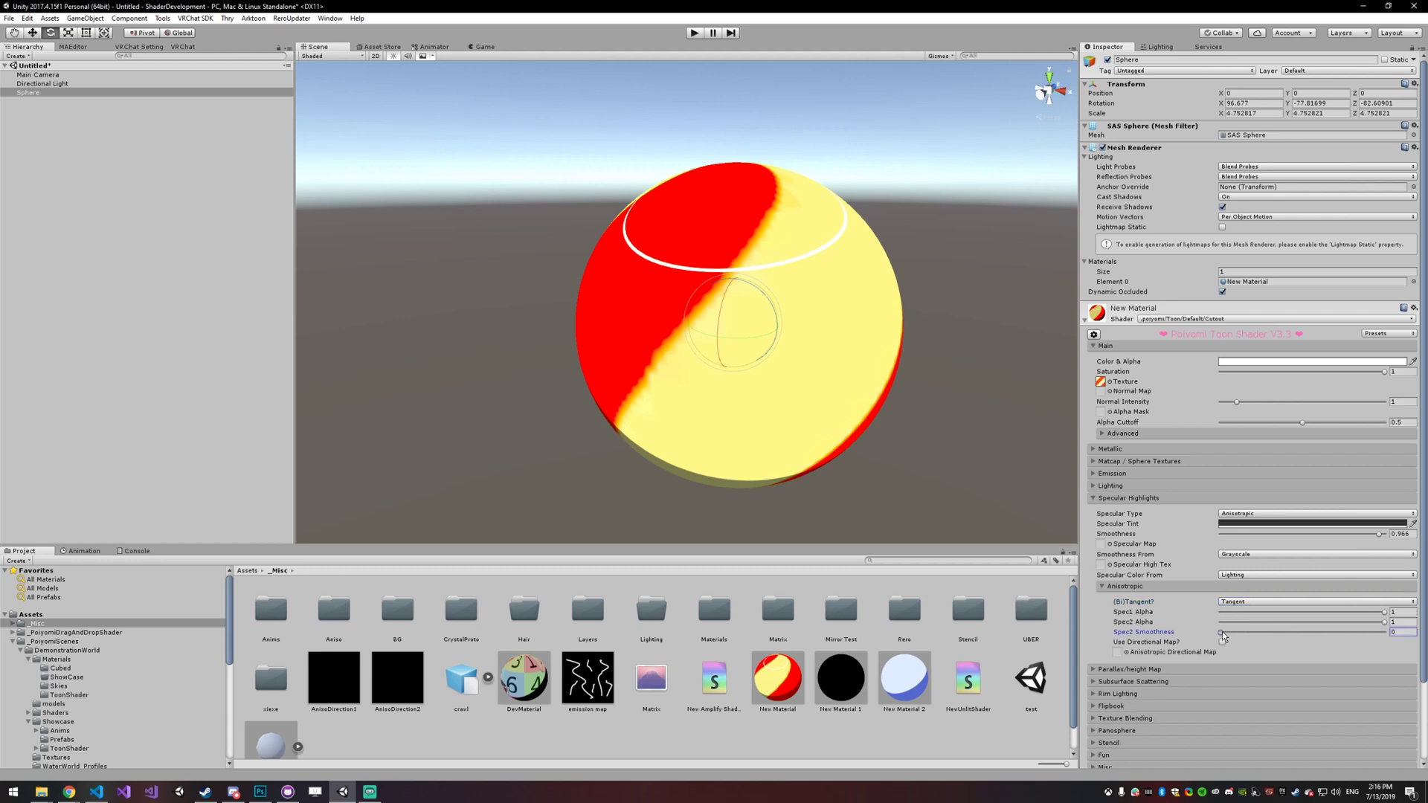
drag(1223, 636, 1343, 647)
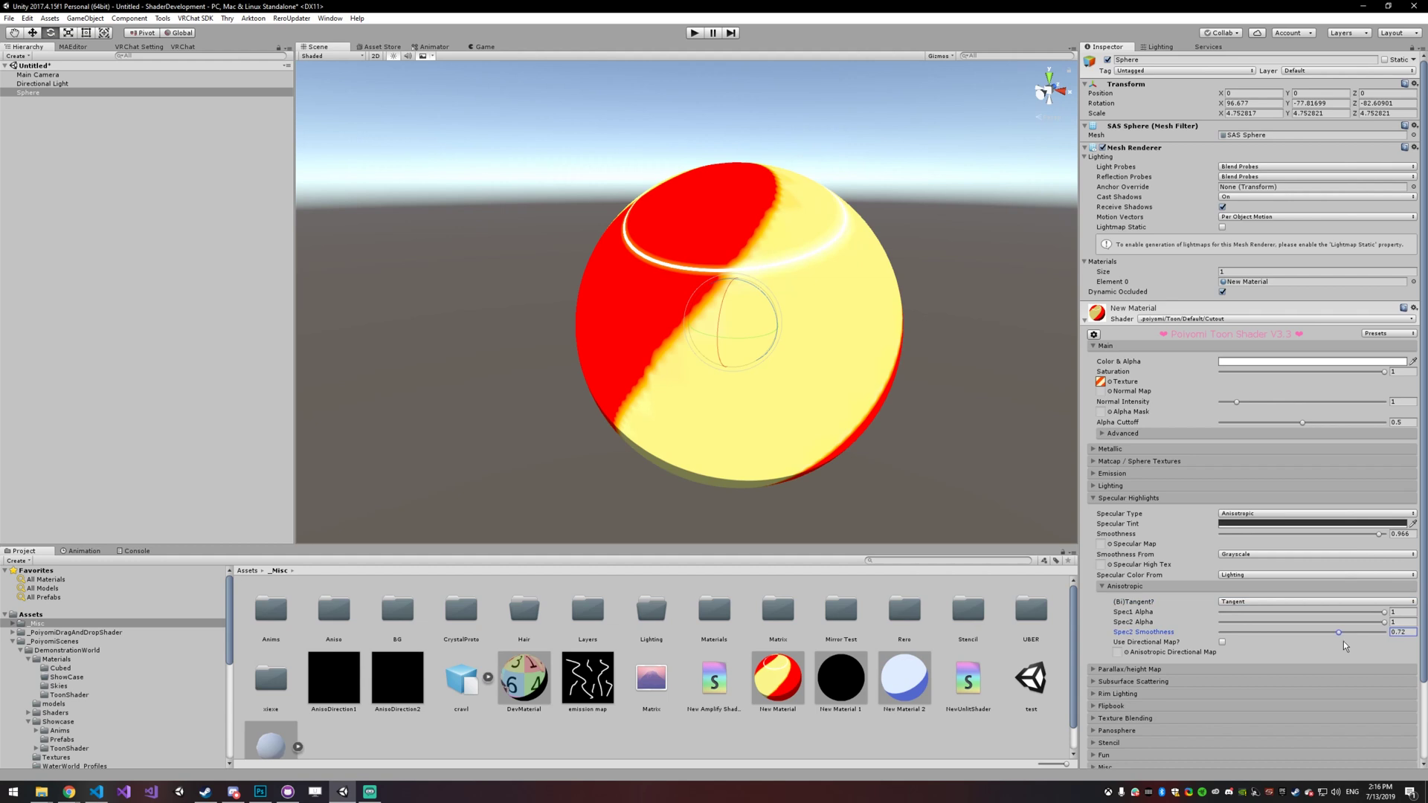
Set the sphere's main texture to None.
click(1109, 381)
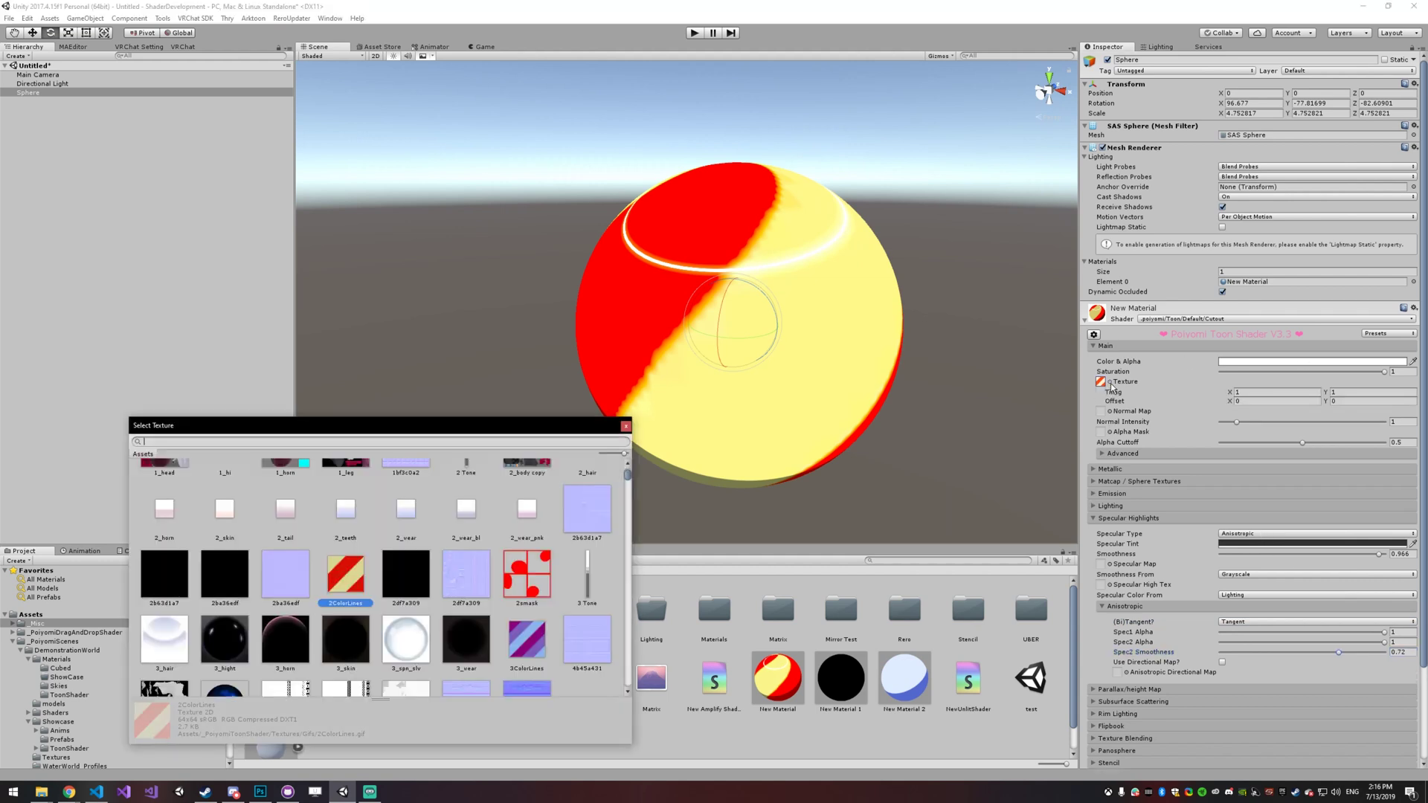
scroll(626, 480, up, 2)
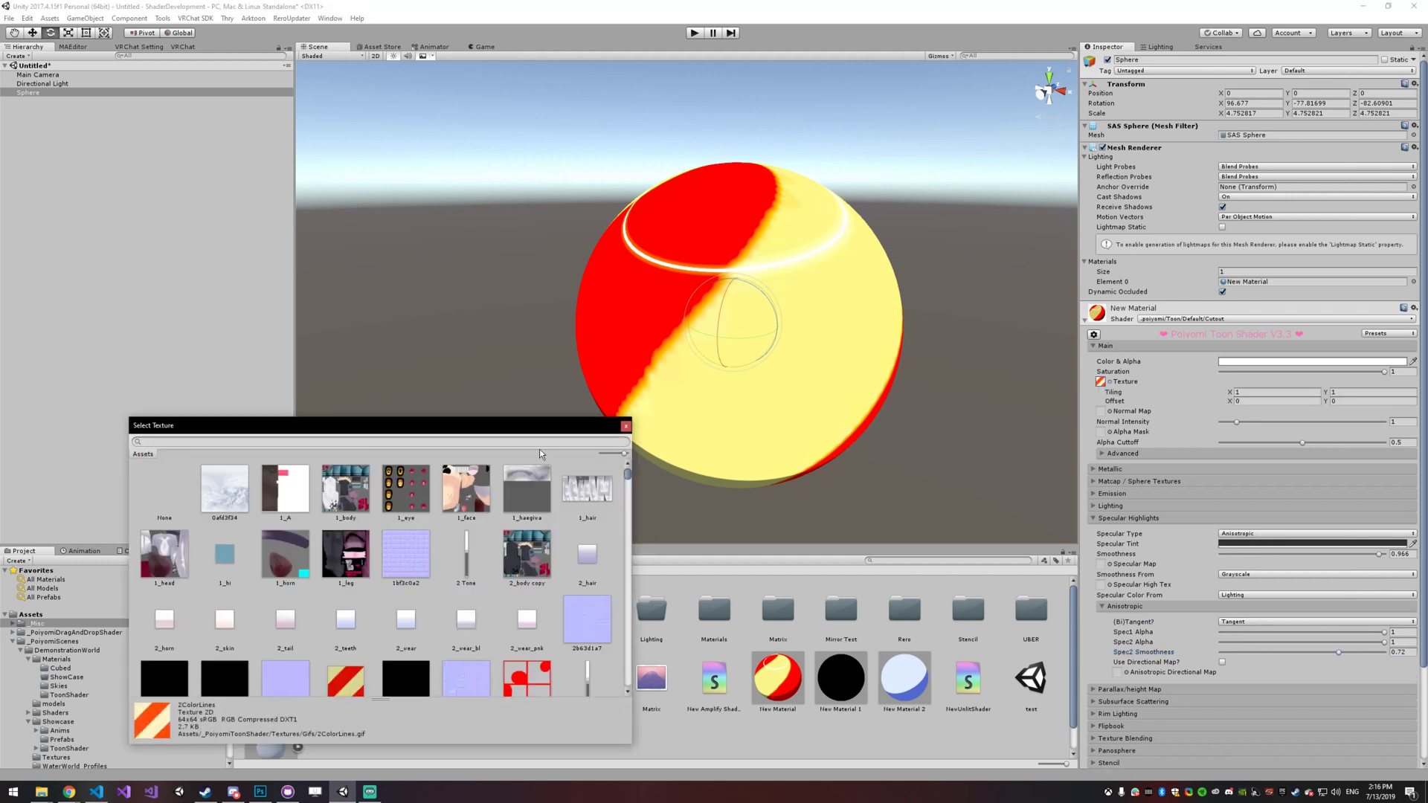
click(162, 495)
key(Return)
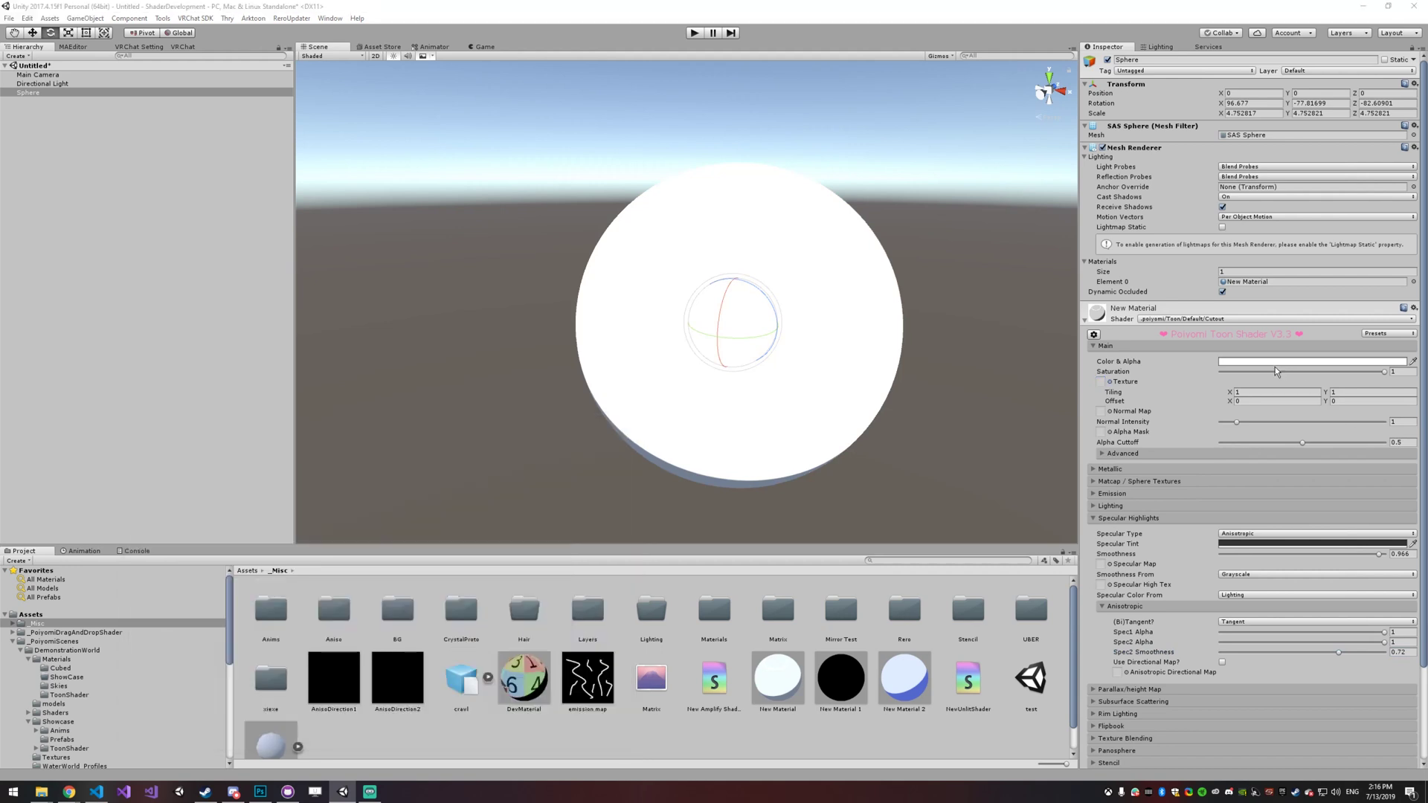
Darken the base colour to mid-grey (RGB 152) and begin editing Spec2 Alpha.
click(1313, 362)
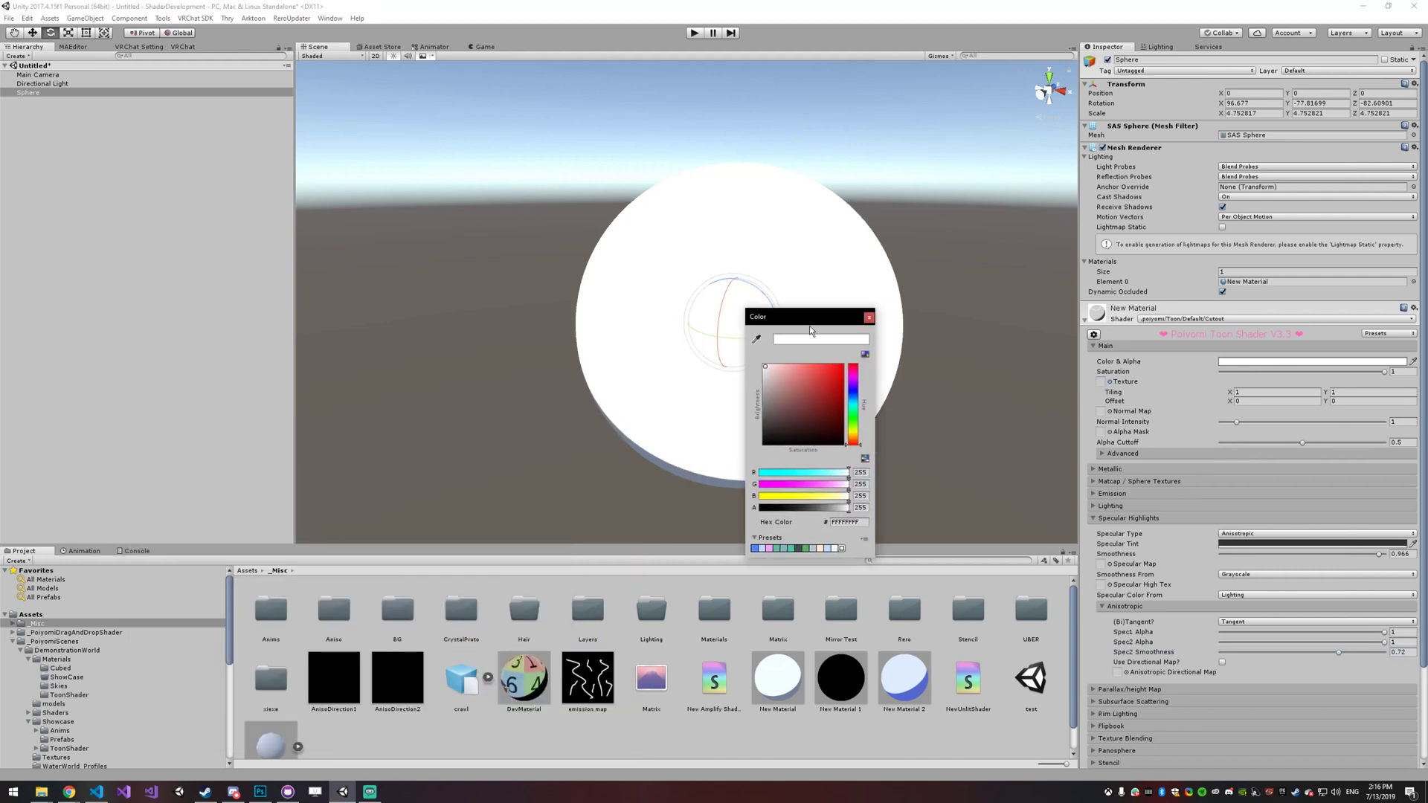
drag(767, 370, 750, 391)
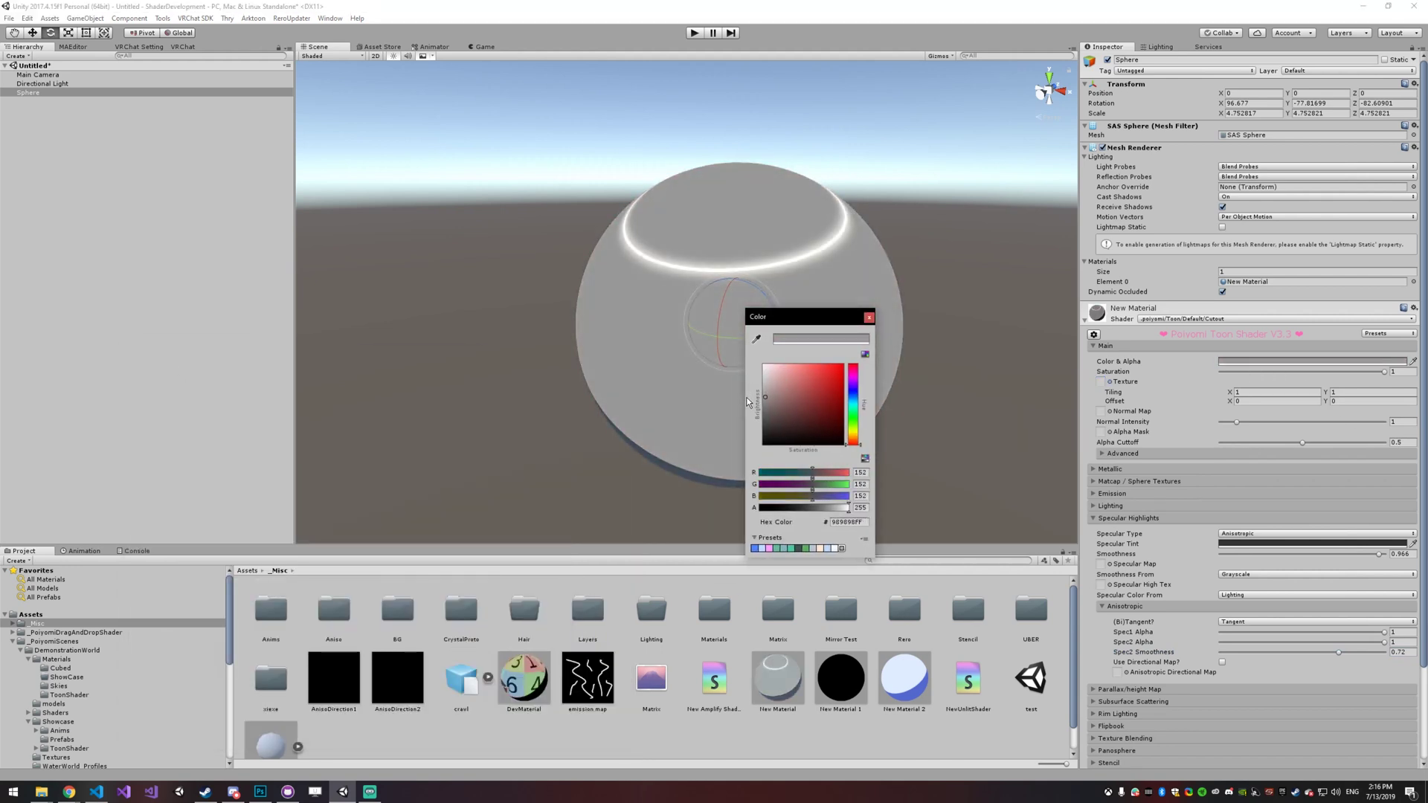
click(869, 317)
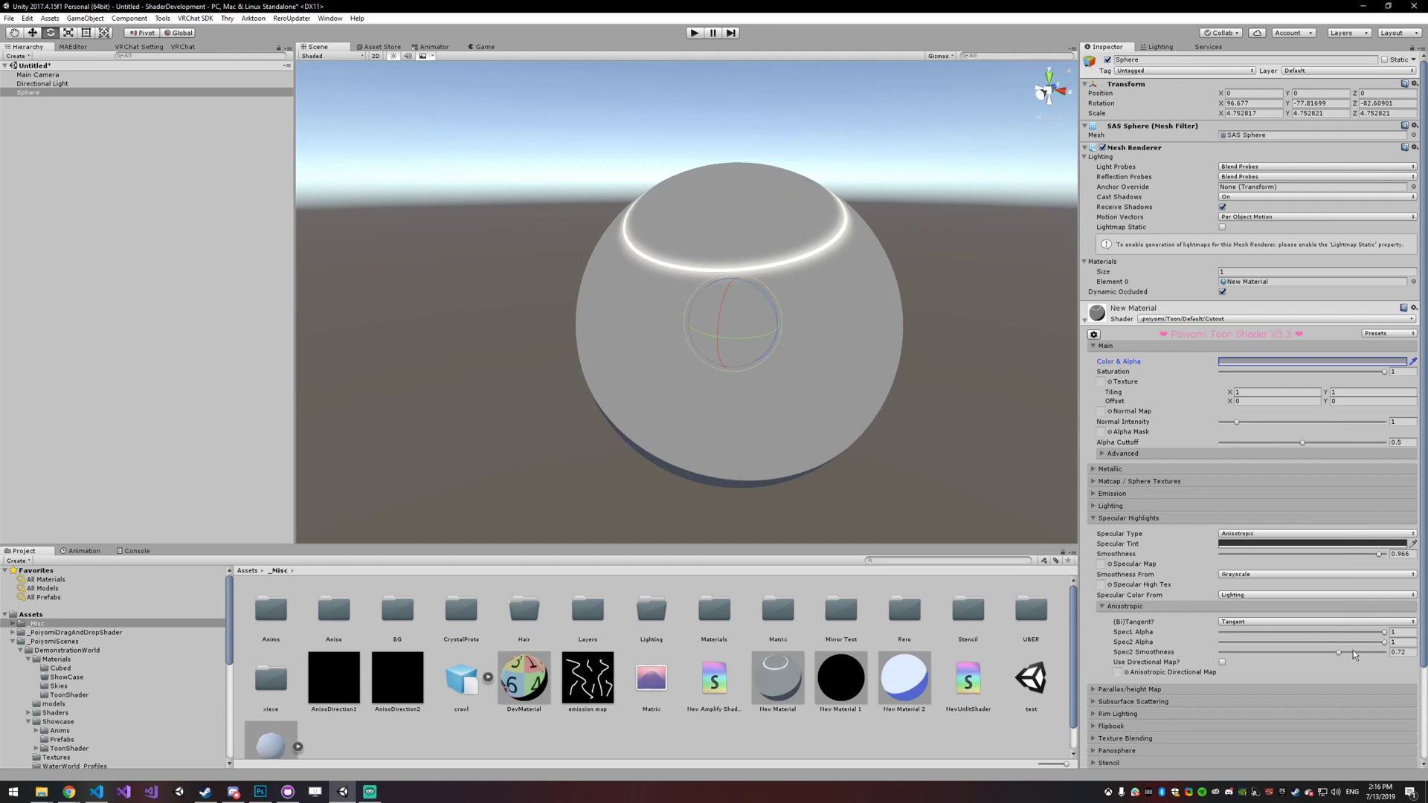
click(1393, 642)
Enter 0.51, bring Spec1 Alpha to 0.892, and check the (Bi)Tangent dropdown.
text(0.5)
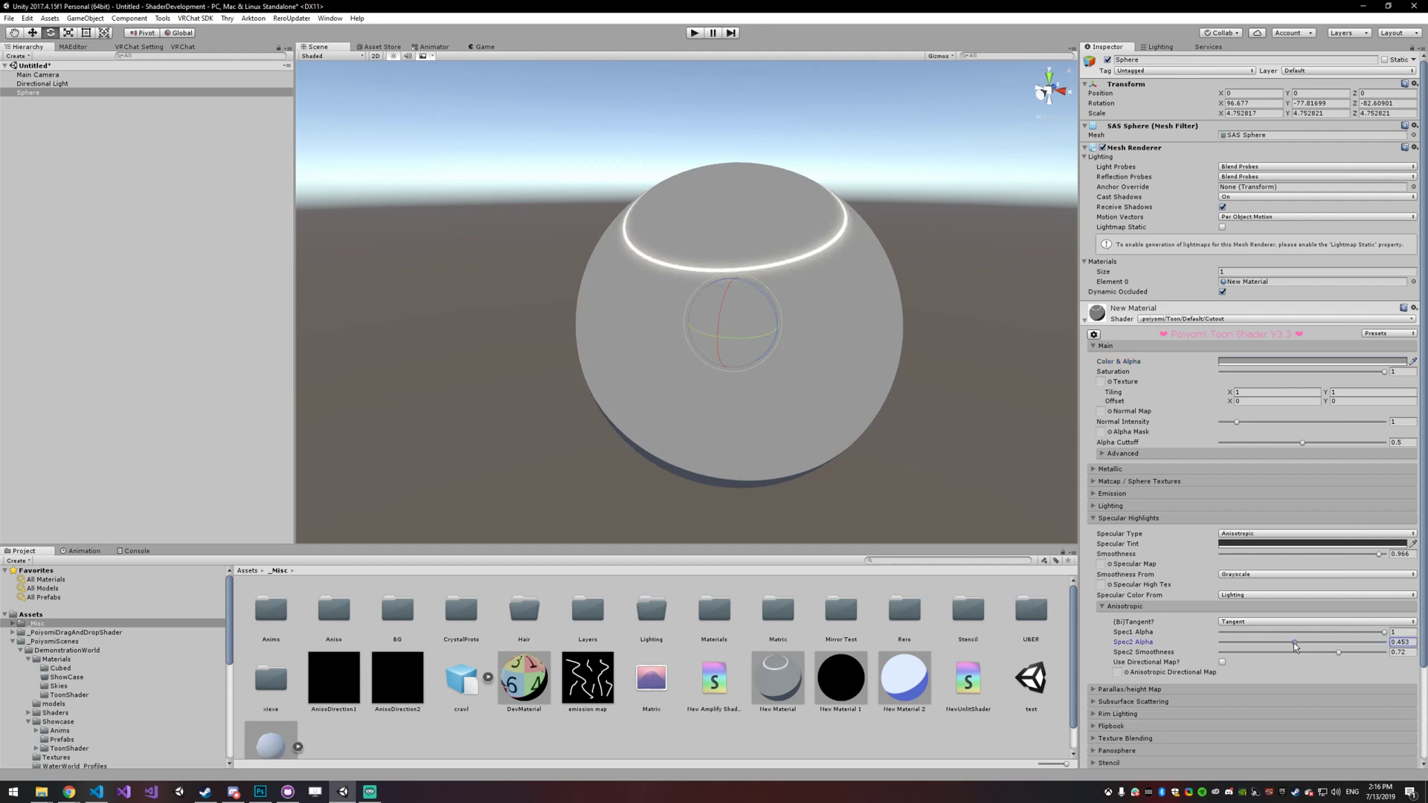
text(1)
drag(1378, 636, 1326, 659)
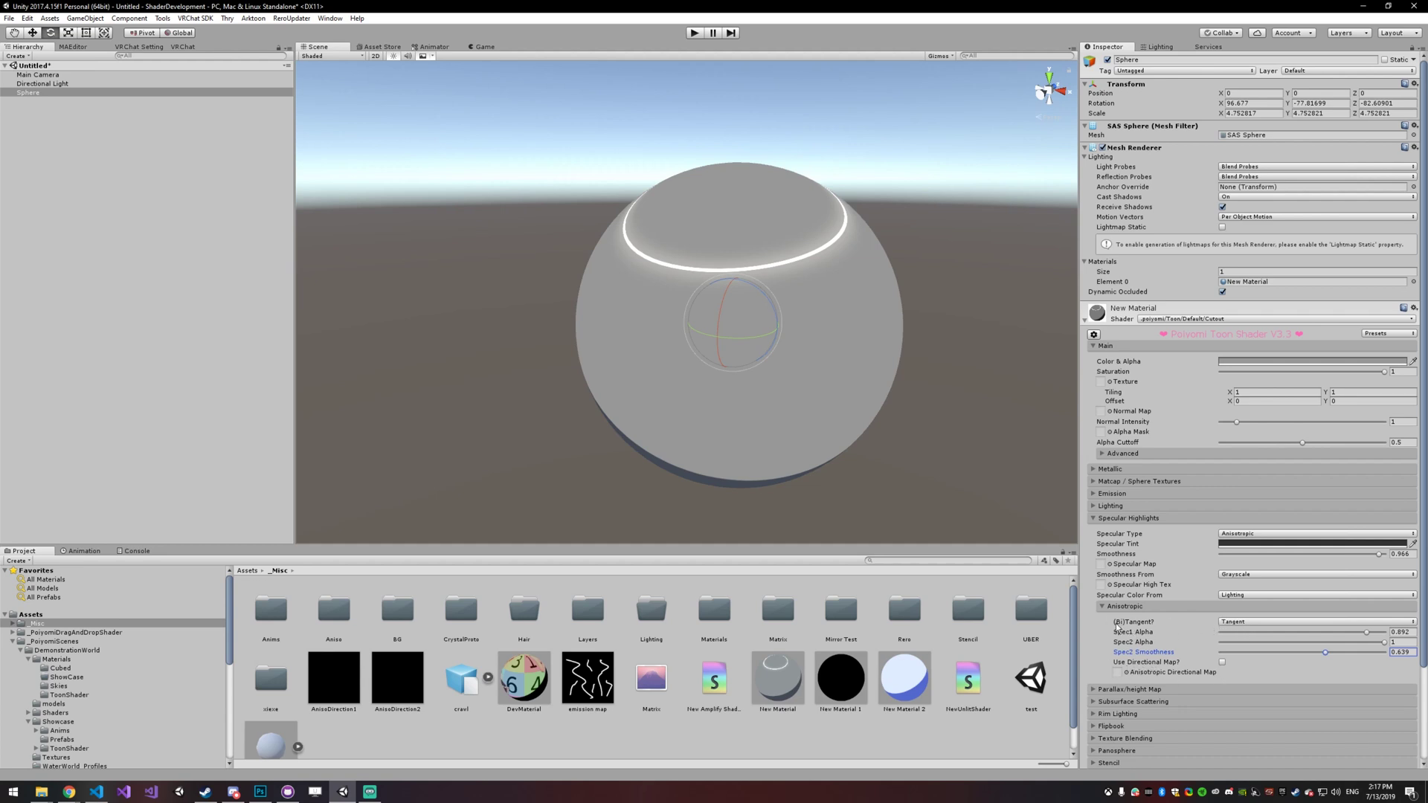
click(1235, 622)
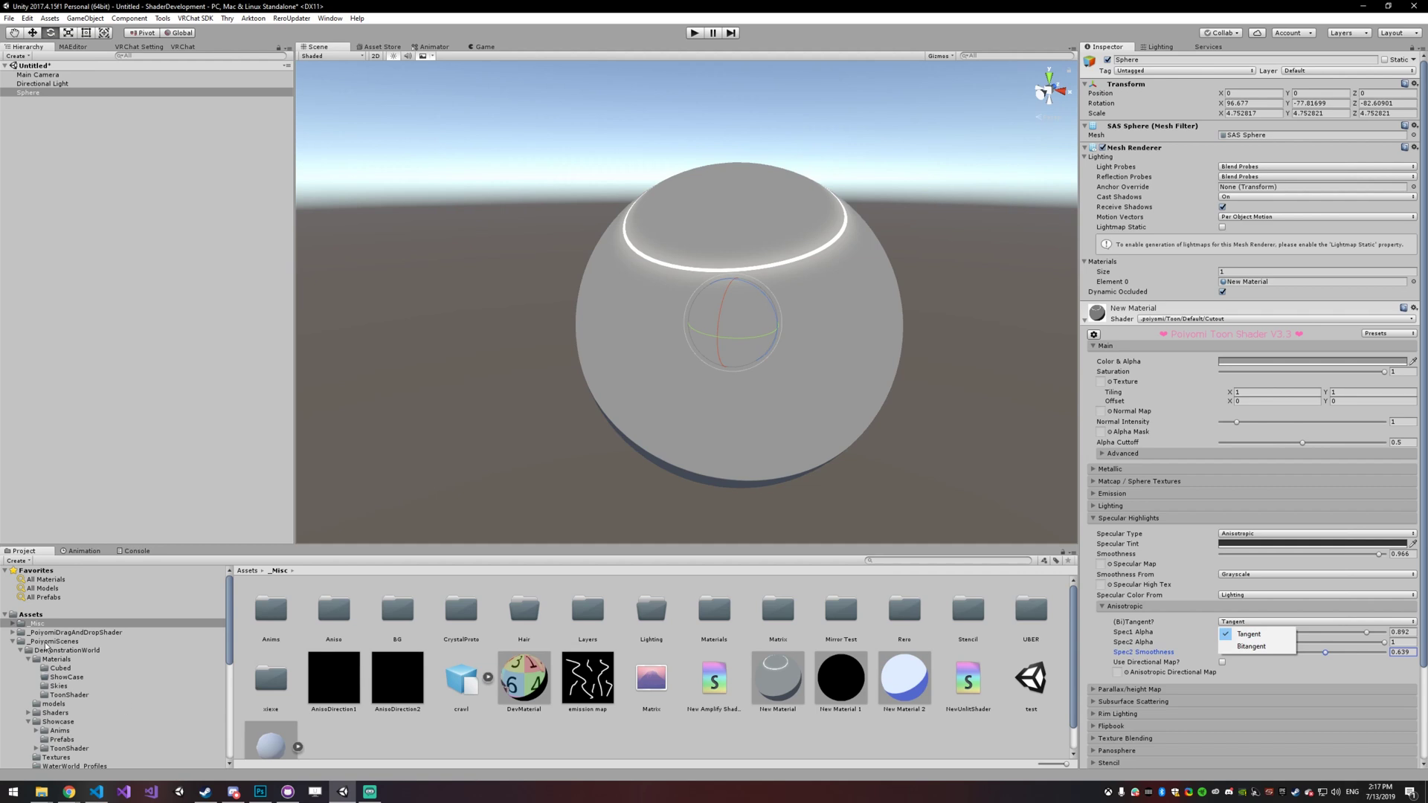
click(78, 712)
Add the Vinyl model from the AnisotropicSpecular examples folder to the scene.
scroll(84, 715, down, 3)
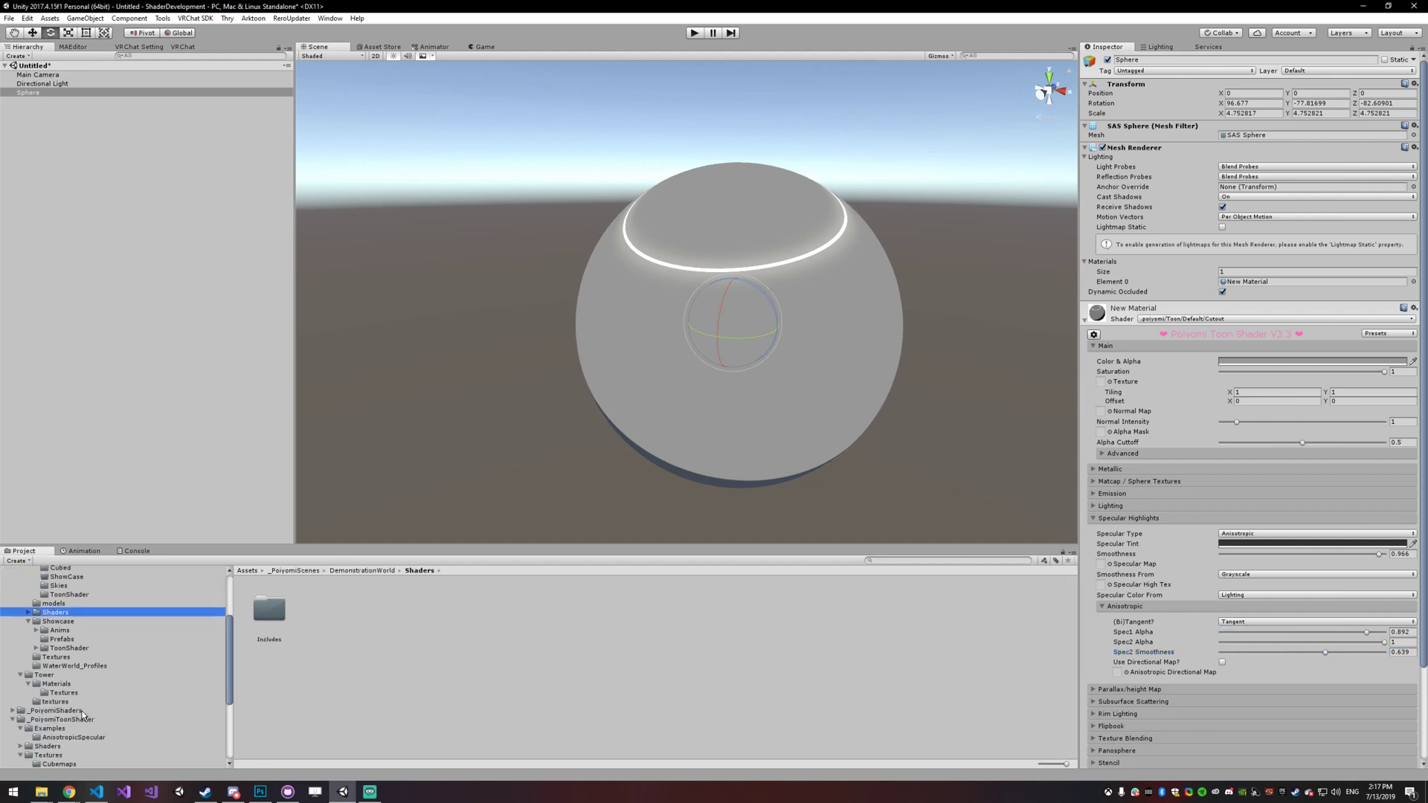
scroll(83, 714, down, 5)
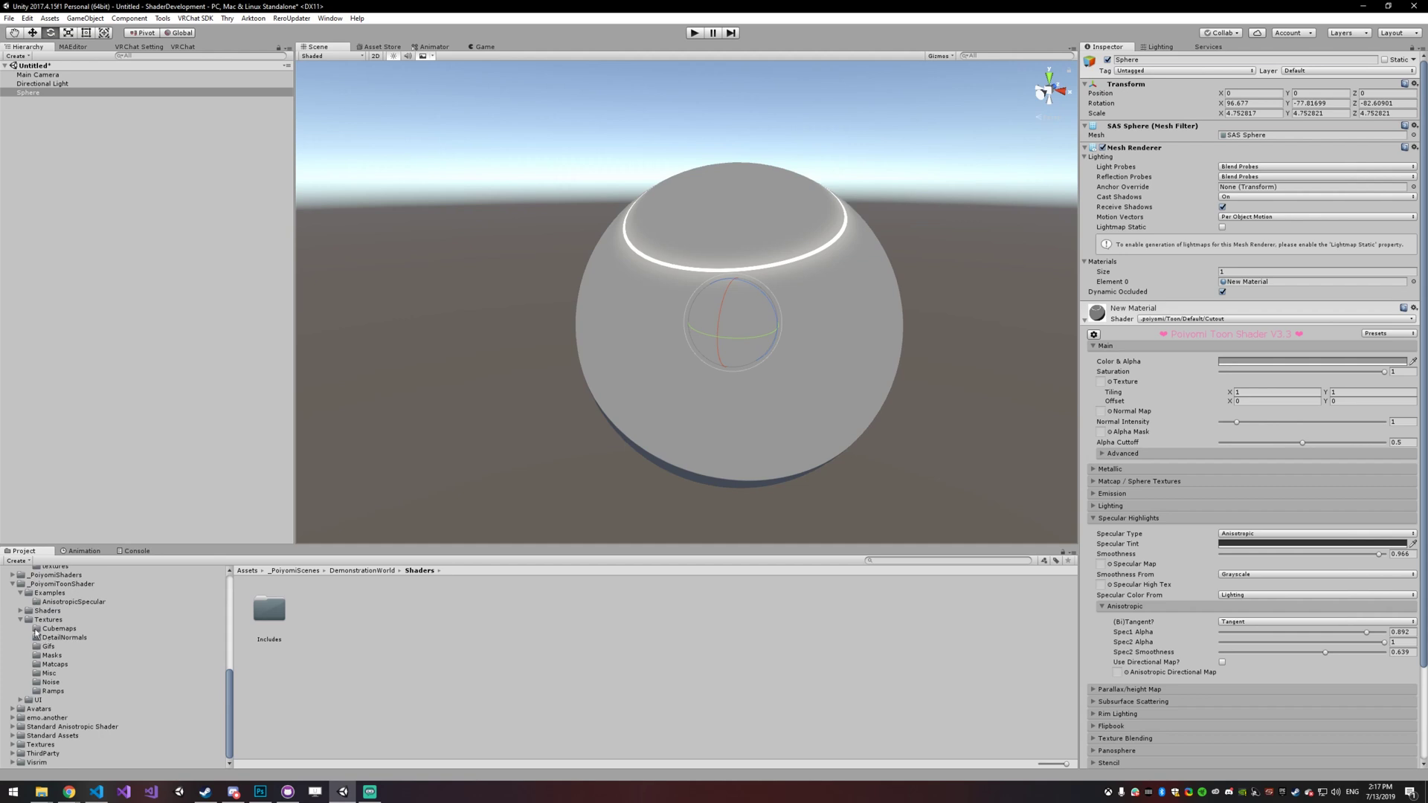
click(46, 593)
click(68, 602)
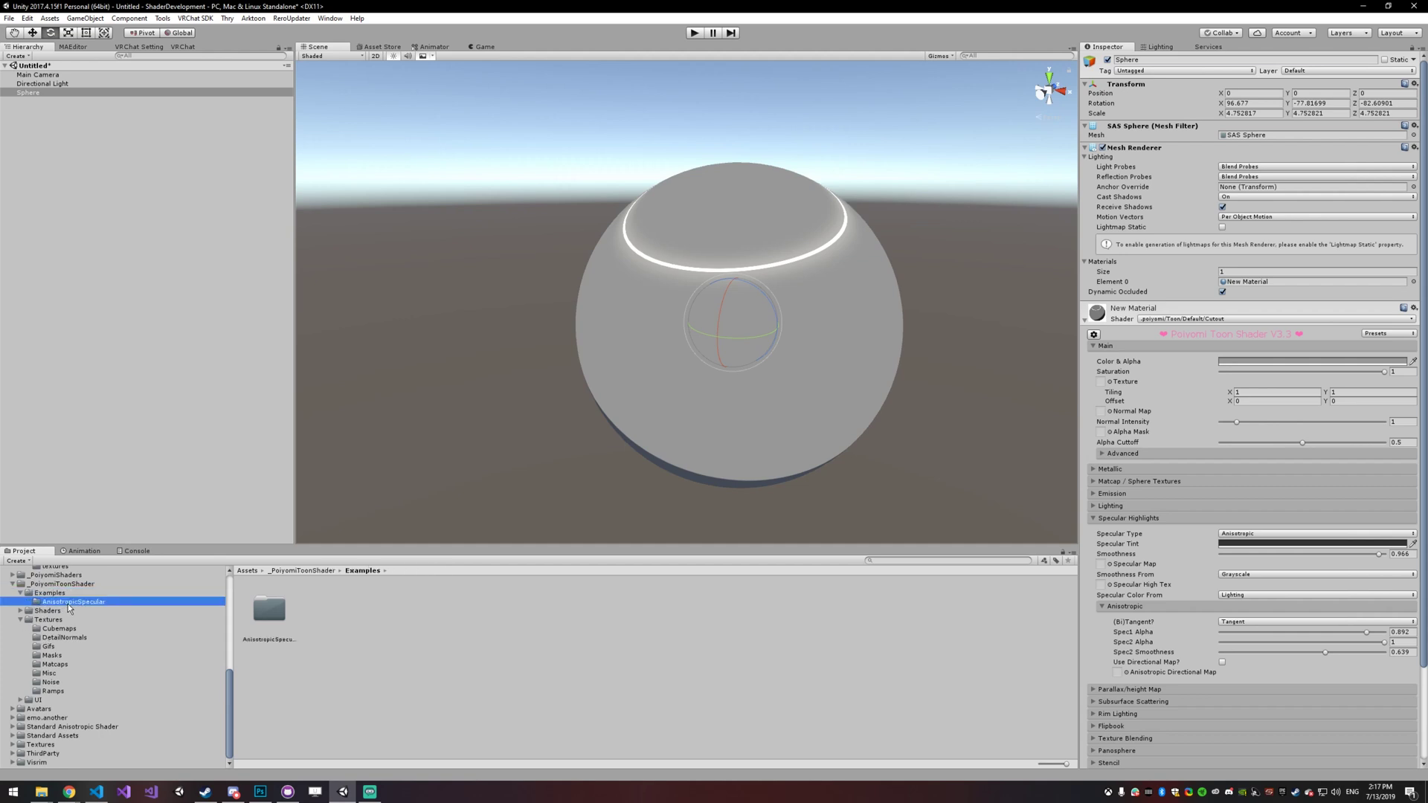
drag(262, 612, 148, 223)
Frame the Scene view on the Vinyl disc and select the Vinyl_T 1 texture.
alt+drag(653, 370, 742, 442)
key(f)
click(632, 594)
View the Vinyl_T 1 directional map in Honeyview, then close it.
double_click(632, 594)
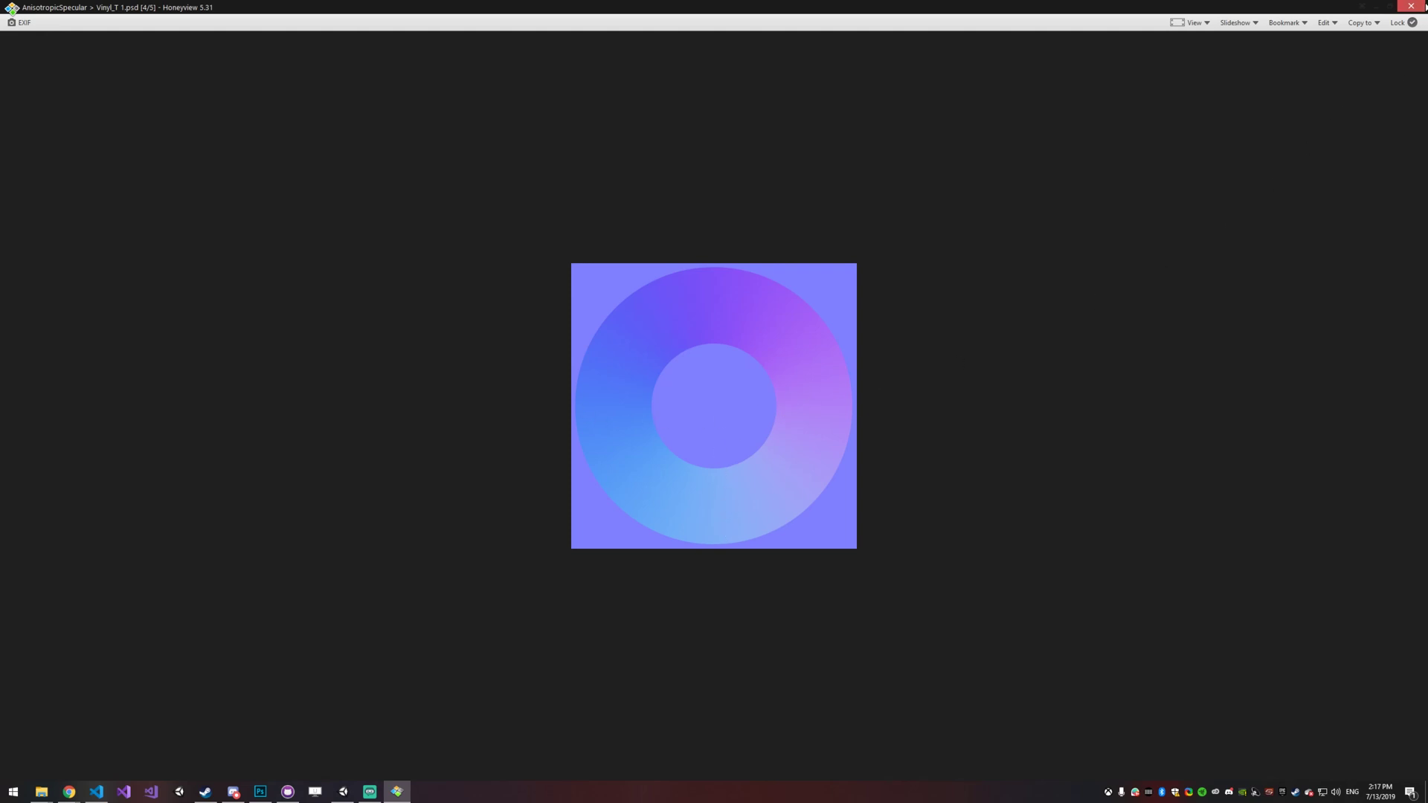
click(1423, 7)
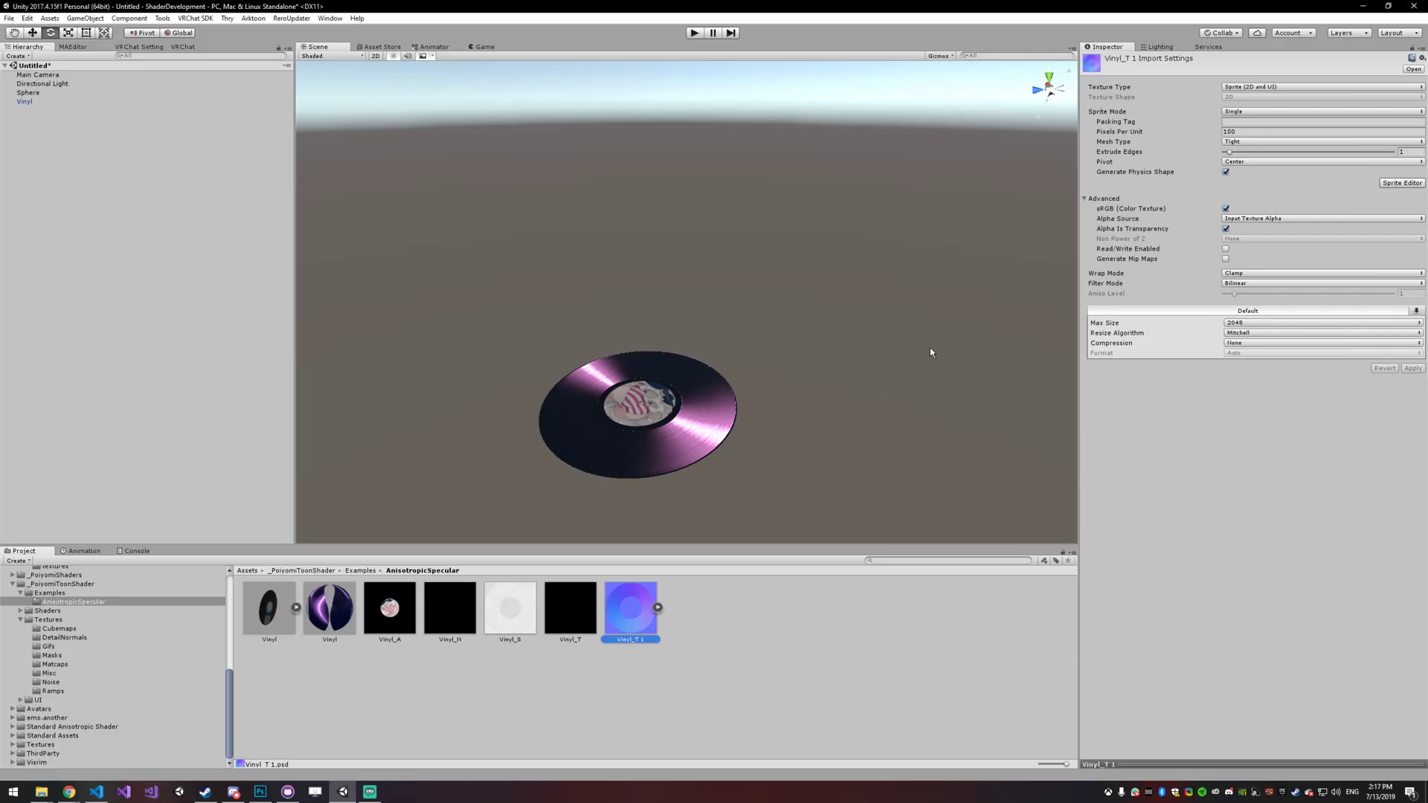
Select the vinyl disc and tilt it toward the camera.
click(690, 442)
mouse_move(639, 406)
mouse_down()
mouse_move(628, 425)
mouse_move(627, 402)
mouse_up()
scroll(1193, 549, down, 5)
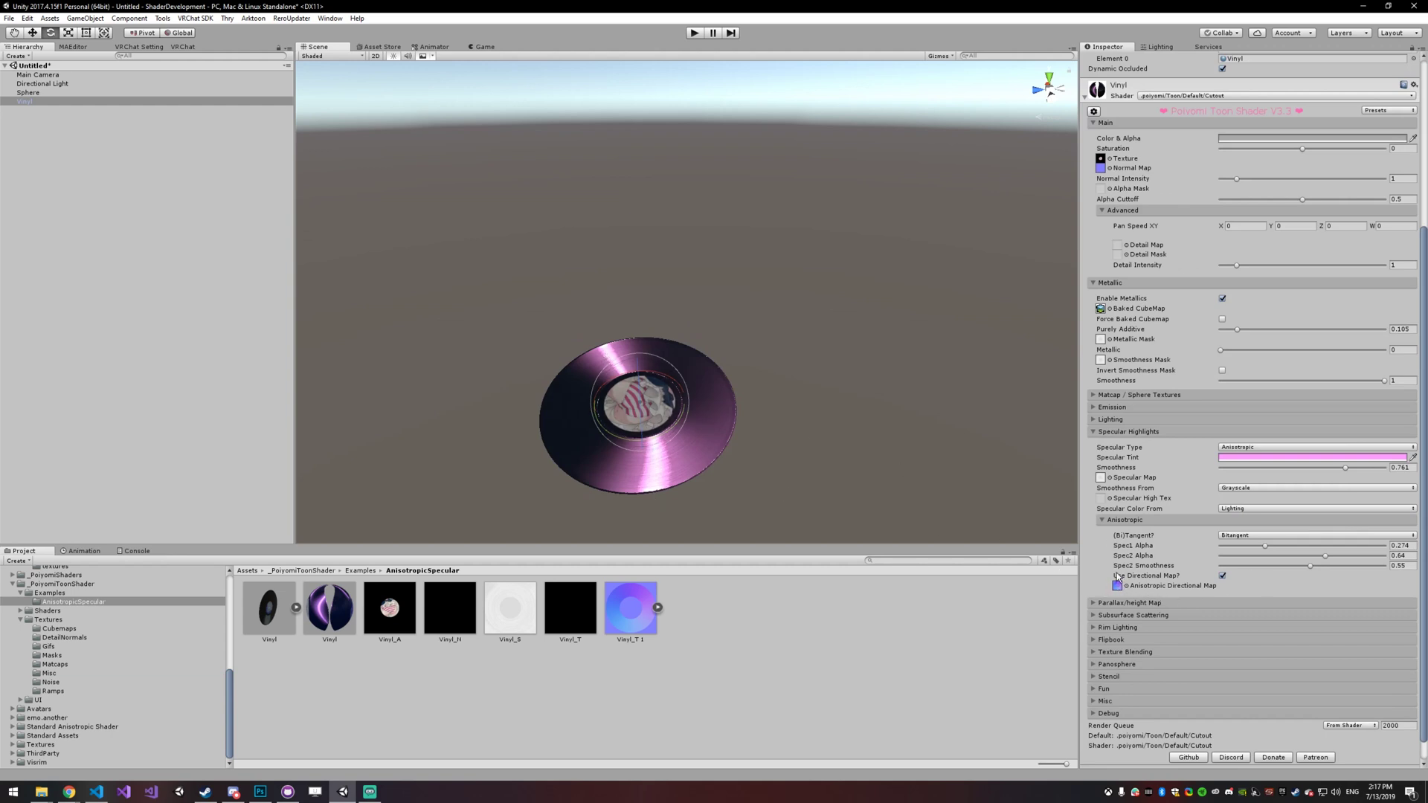
Toggle Use Directional Map? off and back on, then open the Vinyl_S specular map.
click(1222, 575)
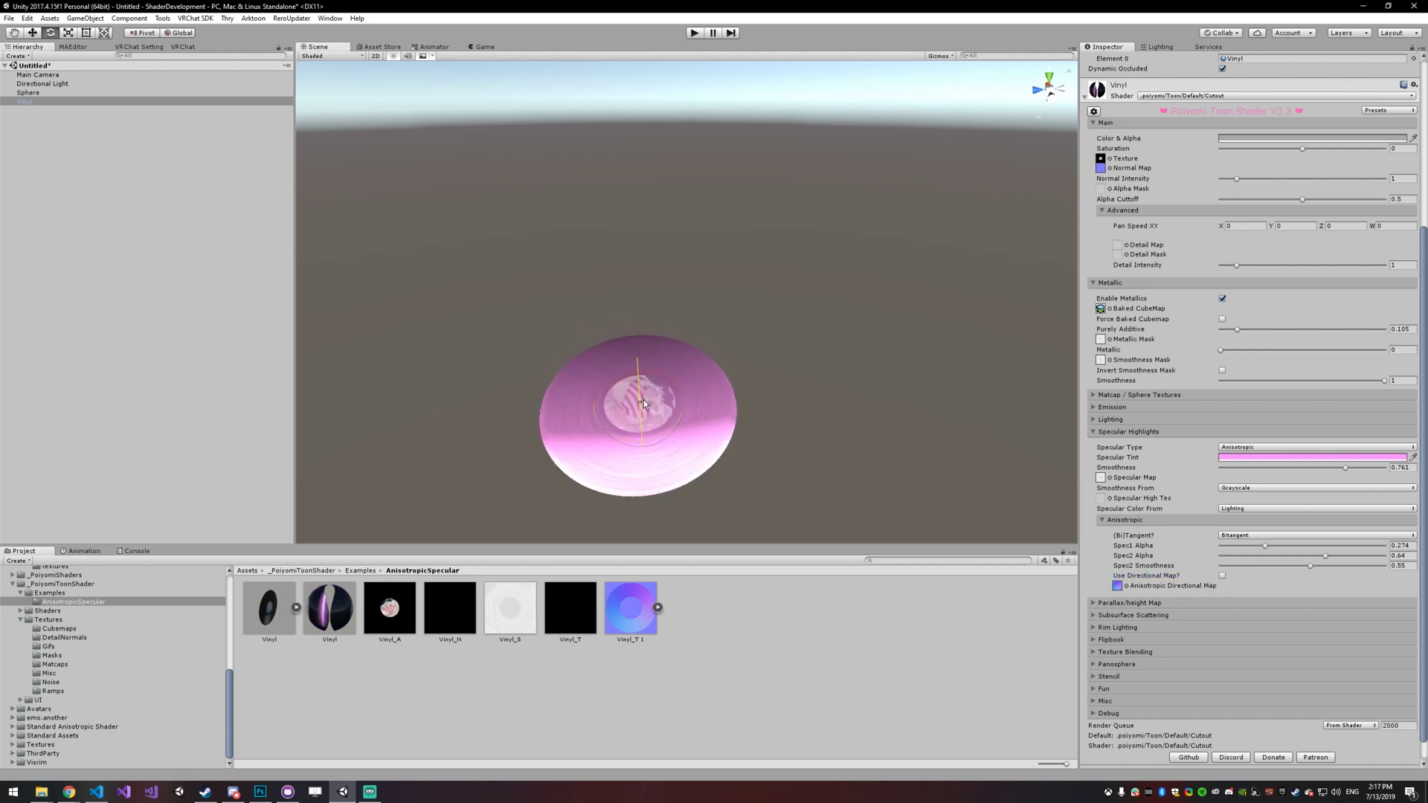
click(1222, 575)
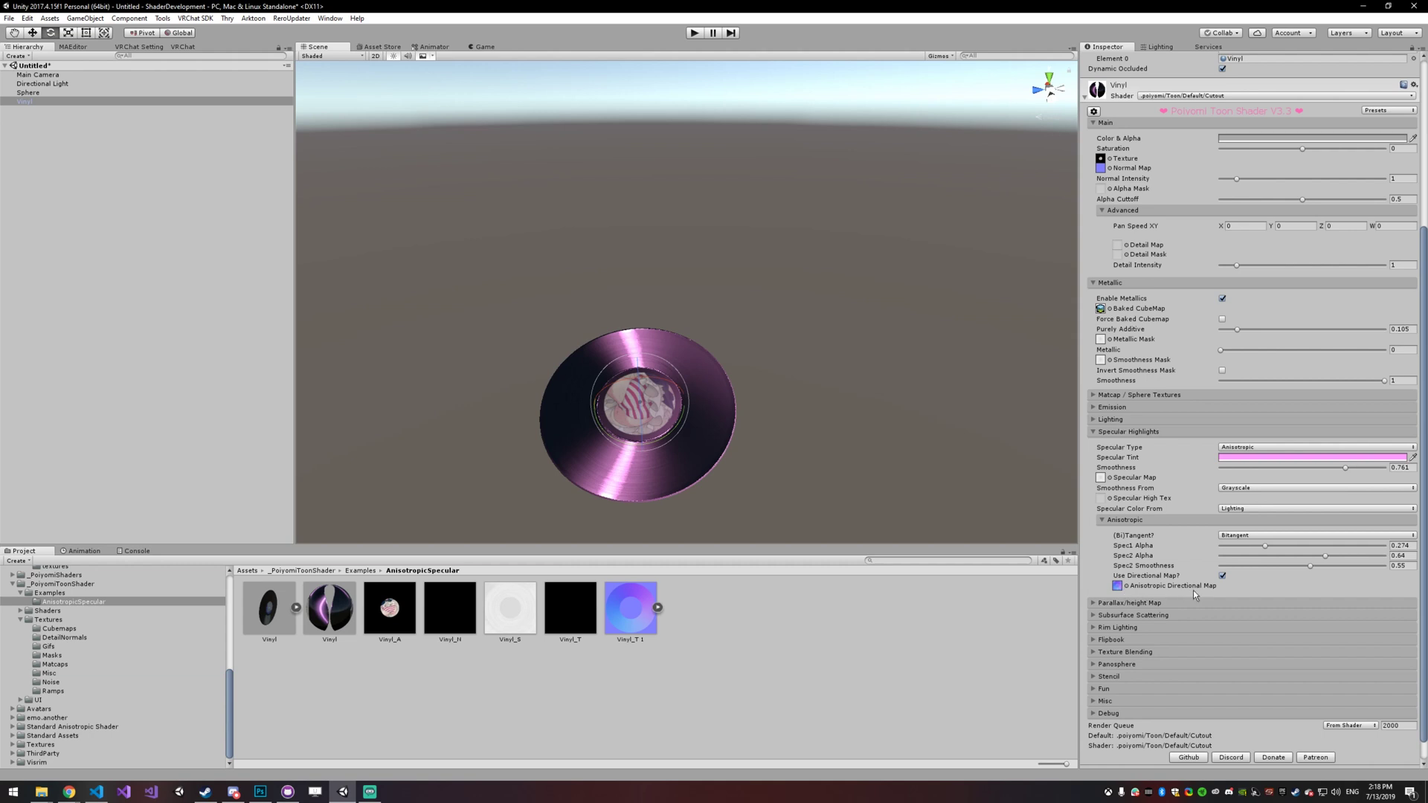
click(1103, 478)
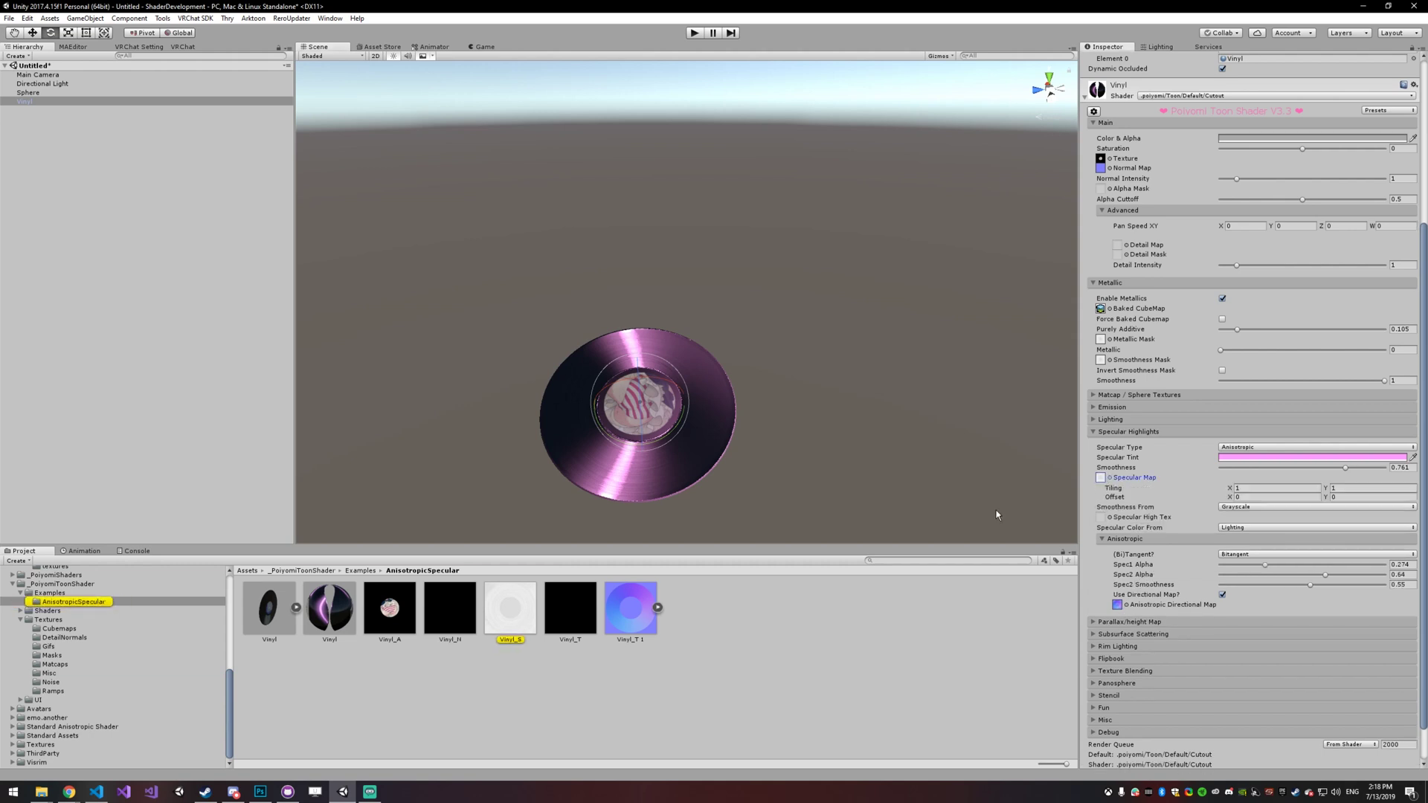
double_click(510, 606)
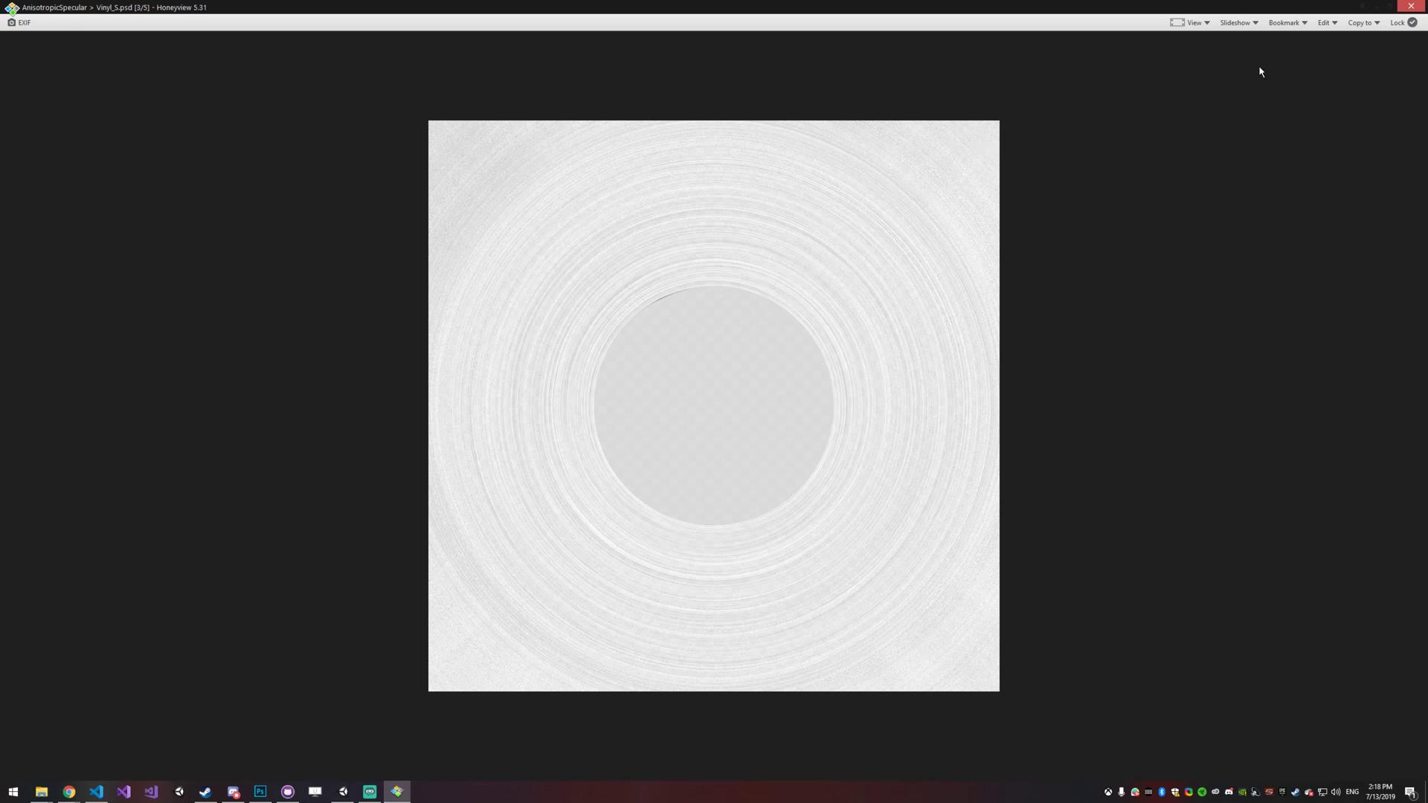
Close Vinyl_S, ping Vinyl_N from the vinyl's Normal Map slot and open it.
click(1411, 6)
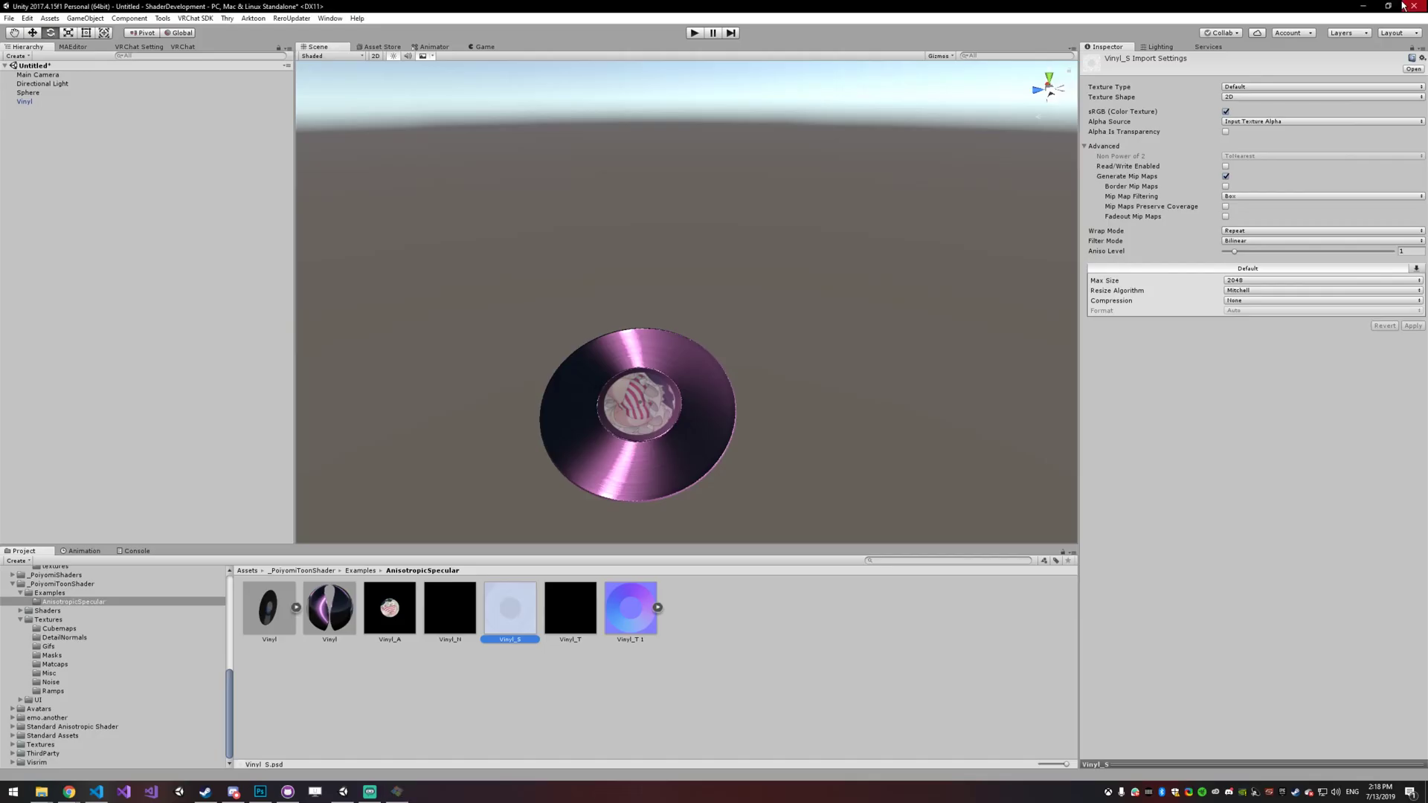
click(669, 409)
scroll(655, 476, up, 3)
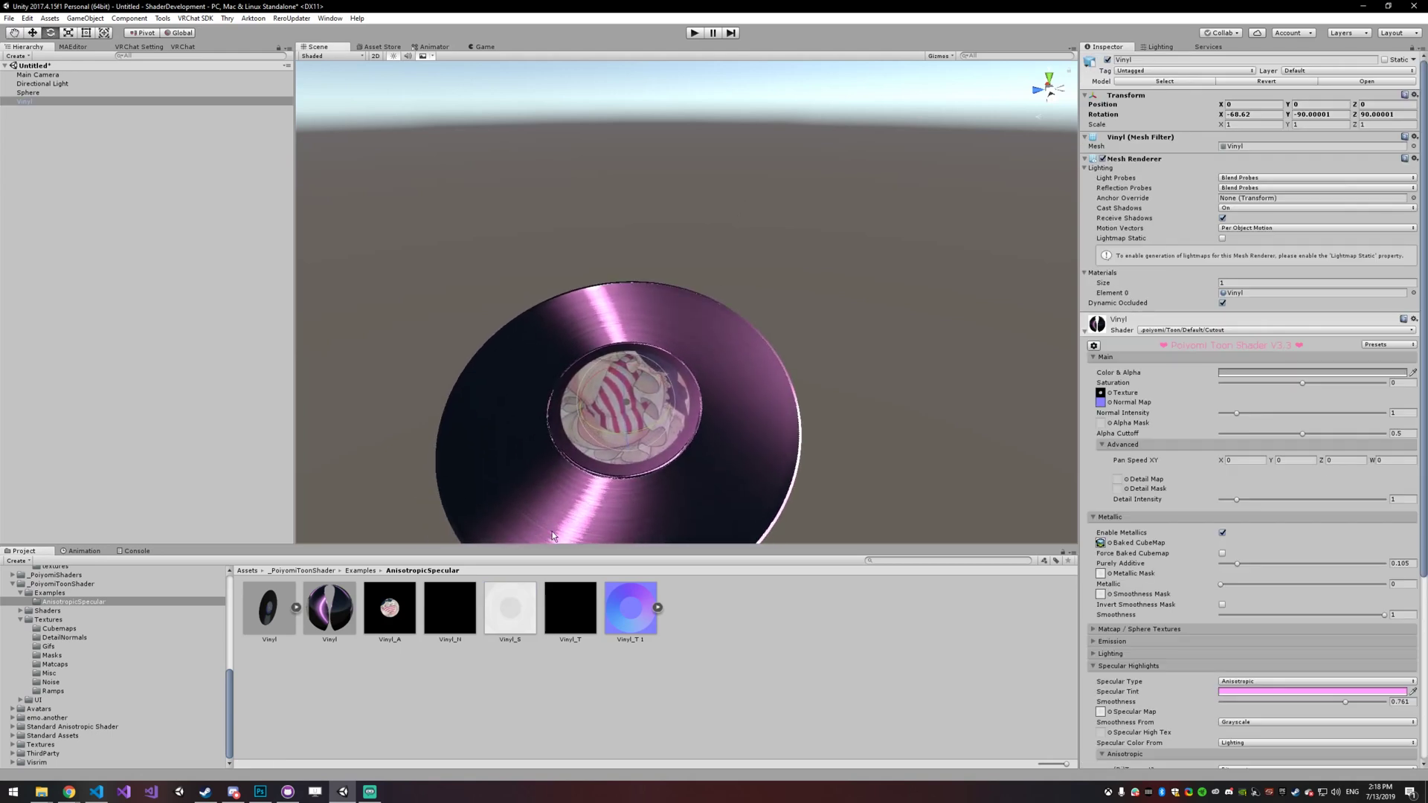
scroll(702, 480, down, 3)
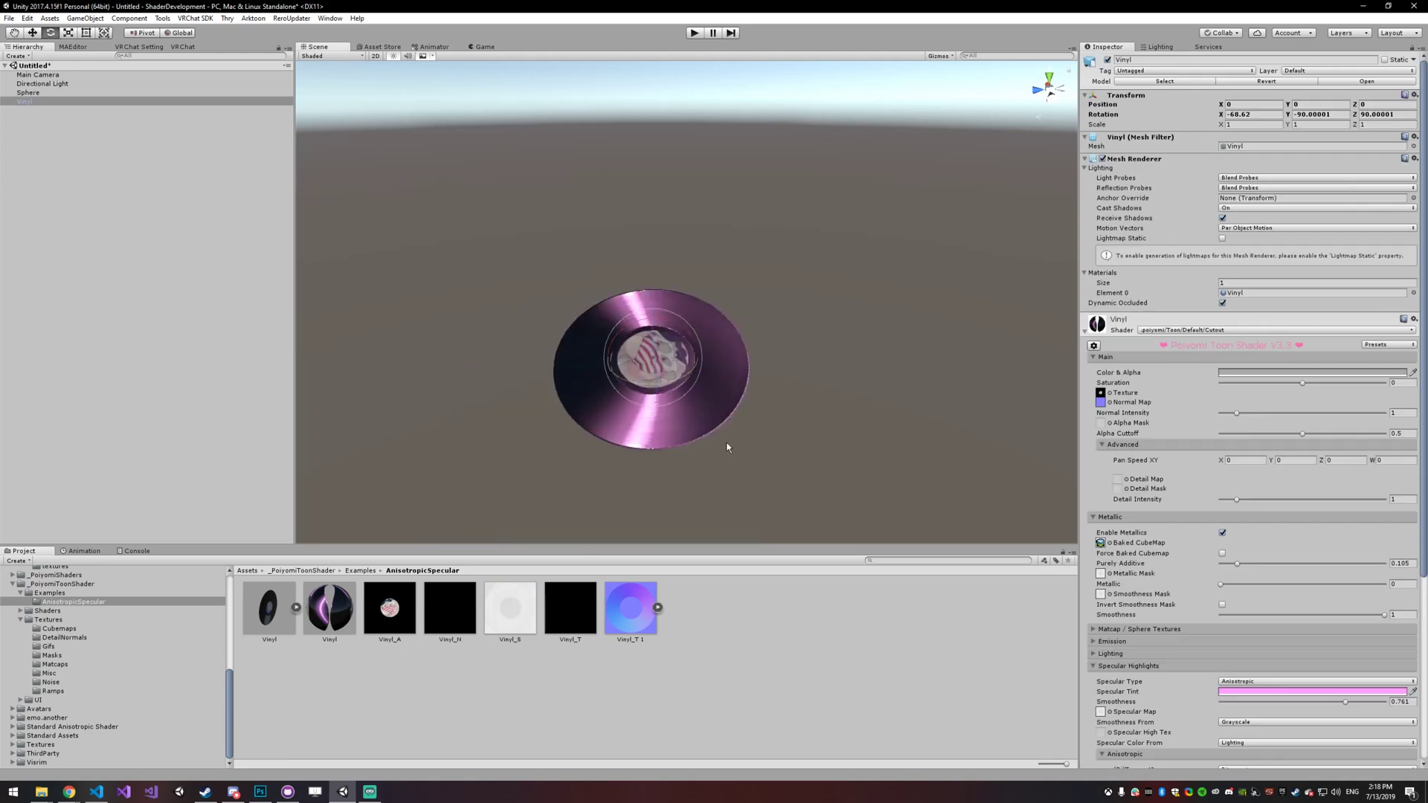
scroll(730, 443, up, 3)
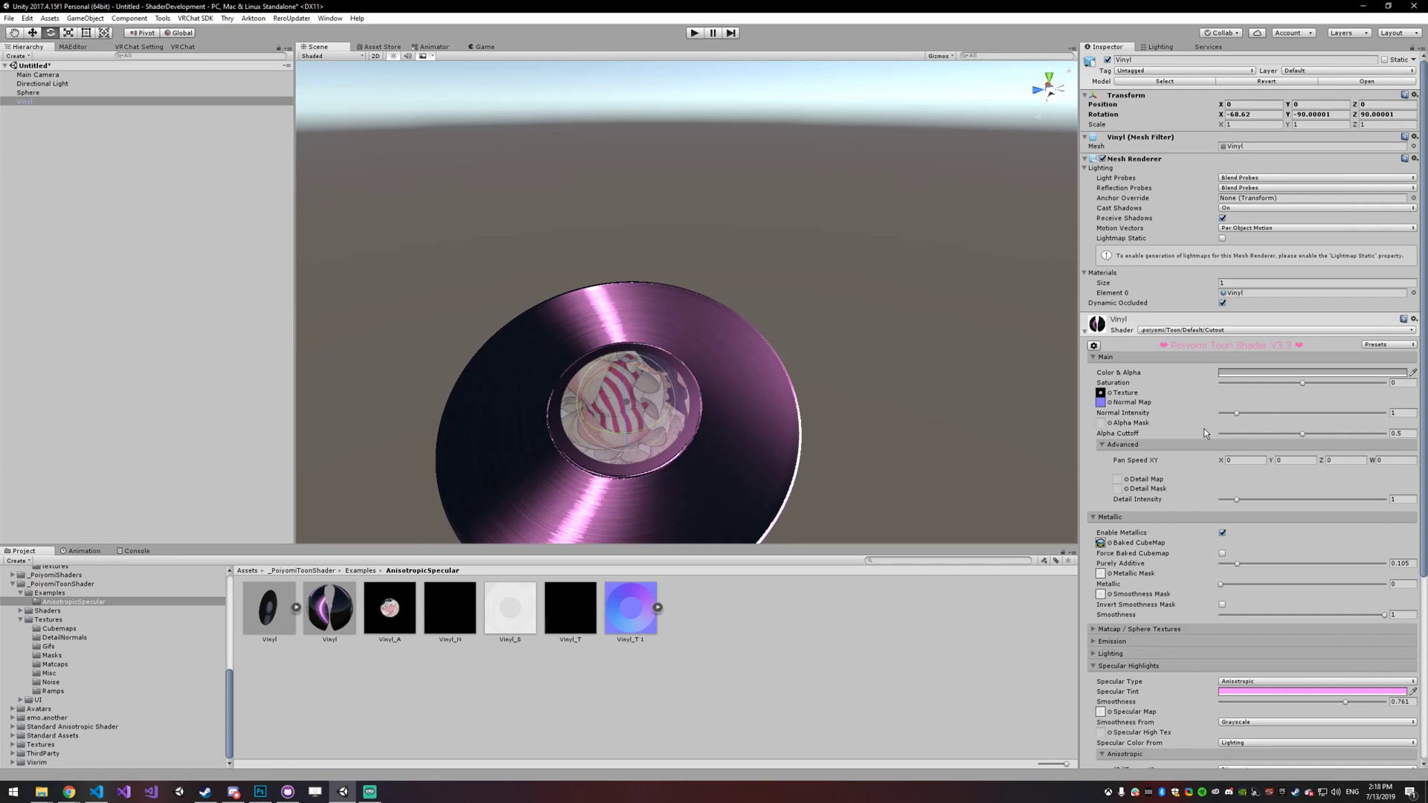
click(1101, 402)
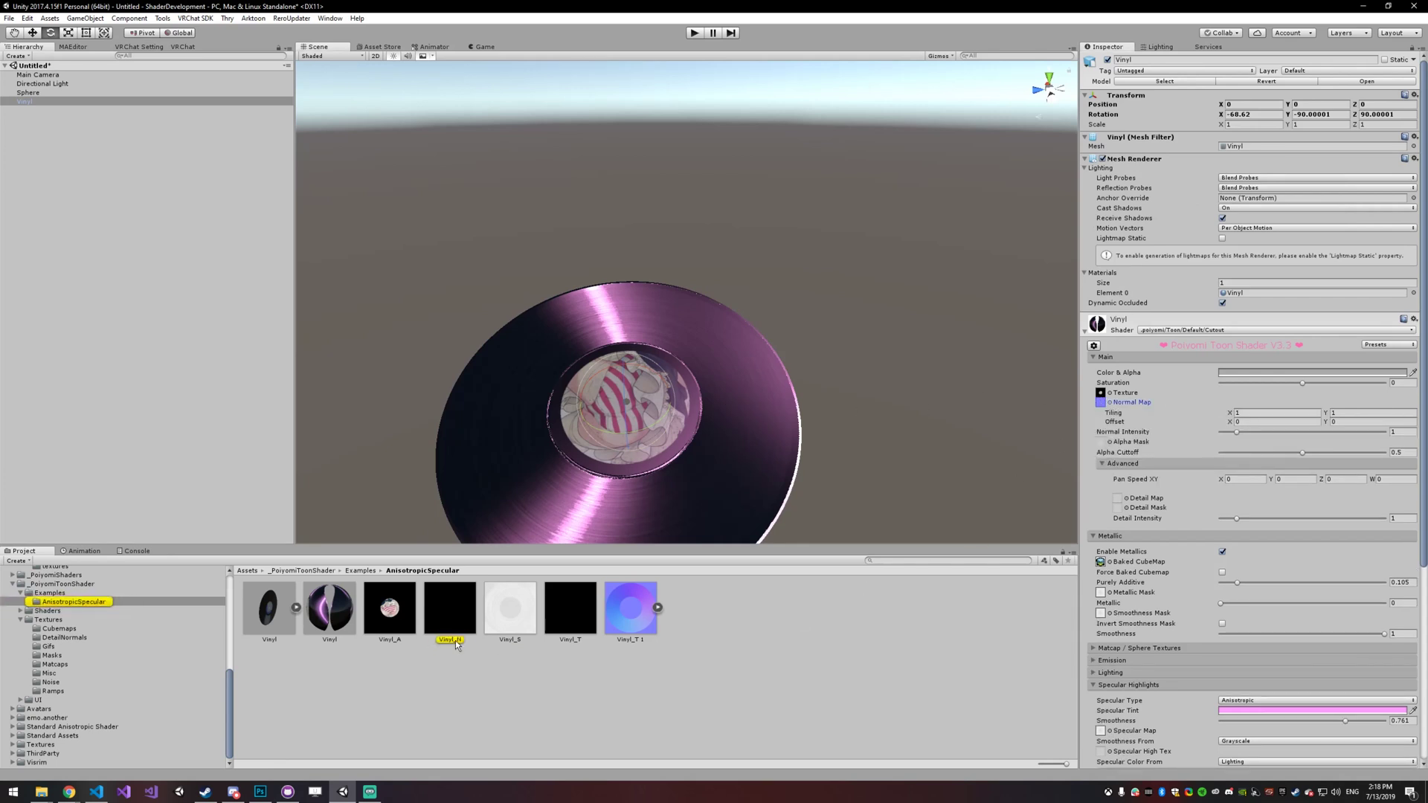
double_click(450, 612)
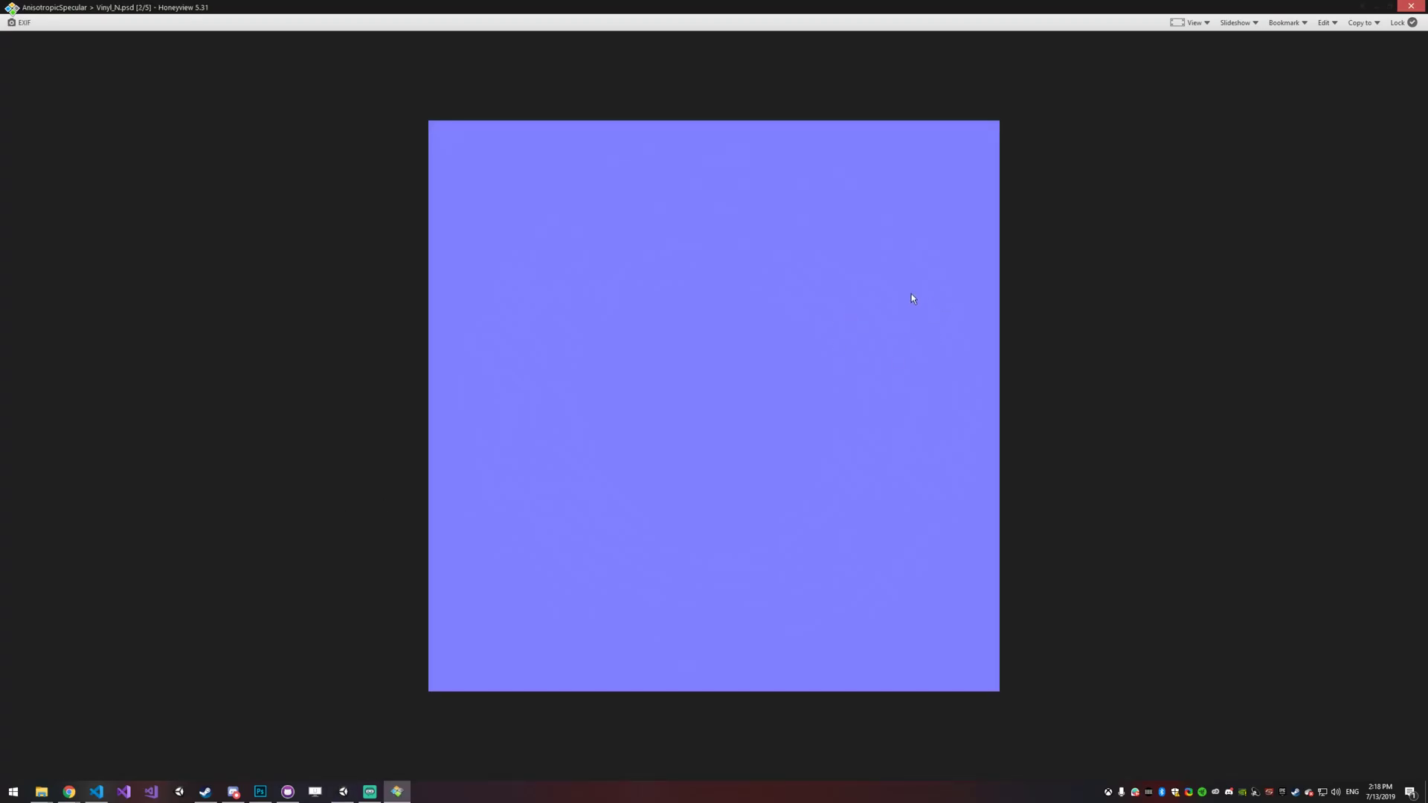
Zoom into the Vinyl_N normal map to 280%, then close Honeyview.
scroll(897, 305, up, 5)
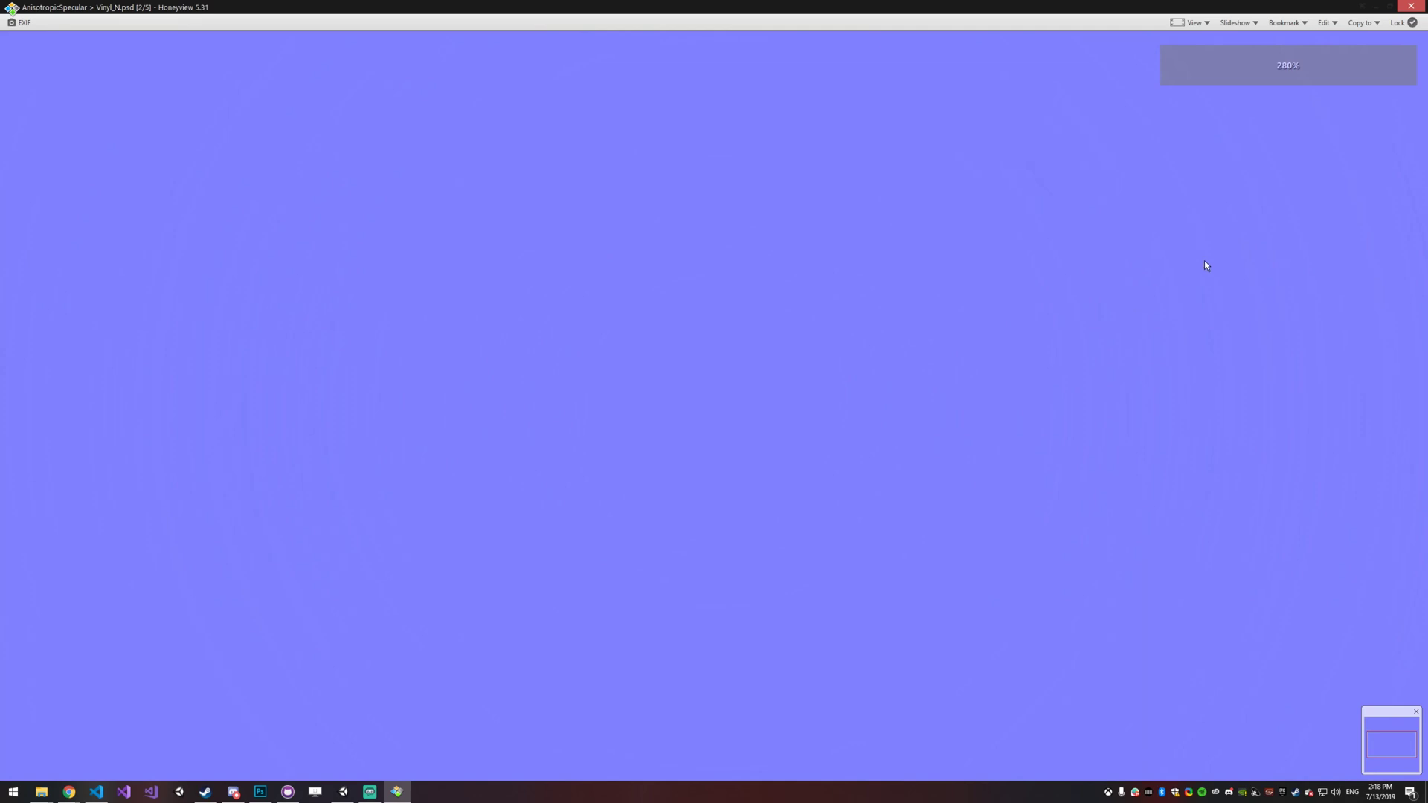
click(1419, 7)
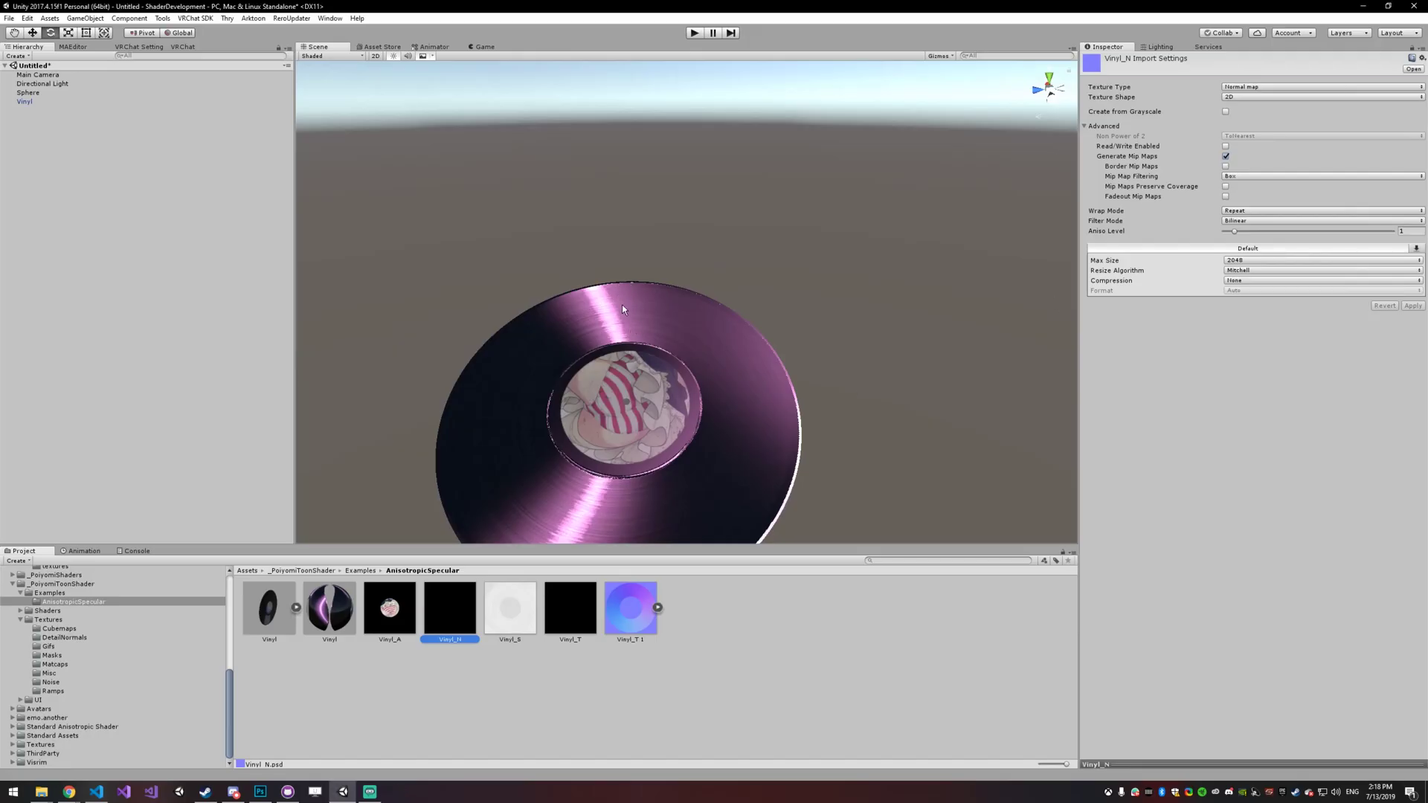
Rotate the Vinyl disc around its X axis to about -252.58 degrees.
click(653, 399)
drag(625, 409, 796, 328)
scroll(803, 387, down, 4)
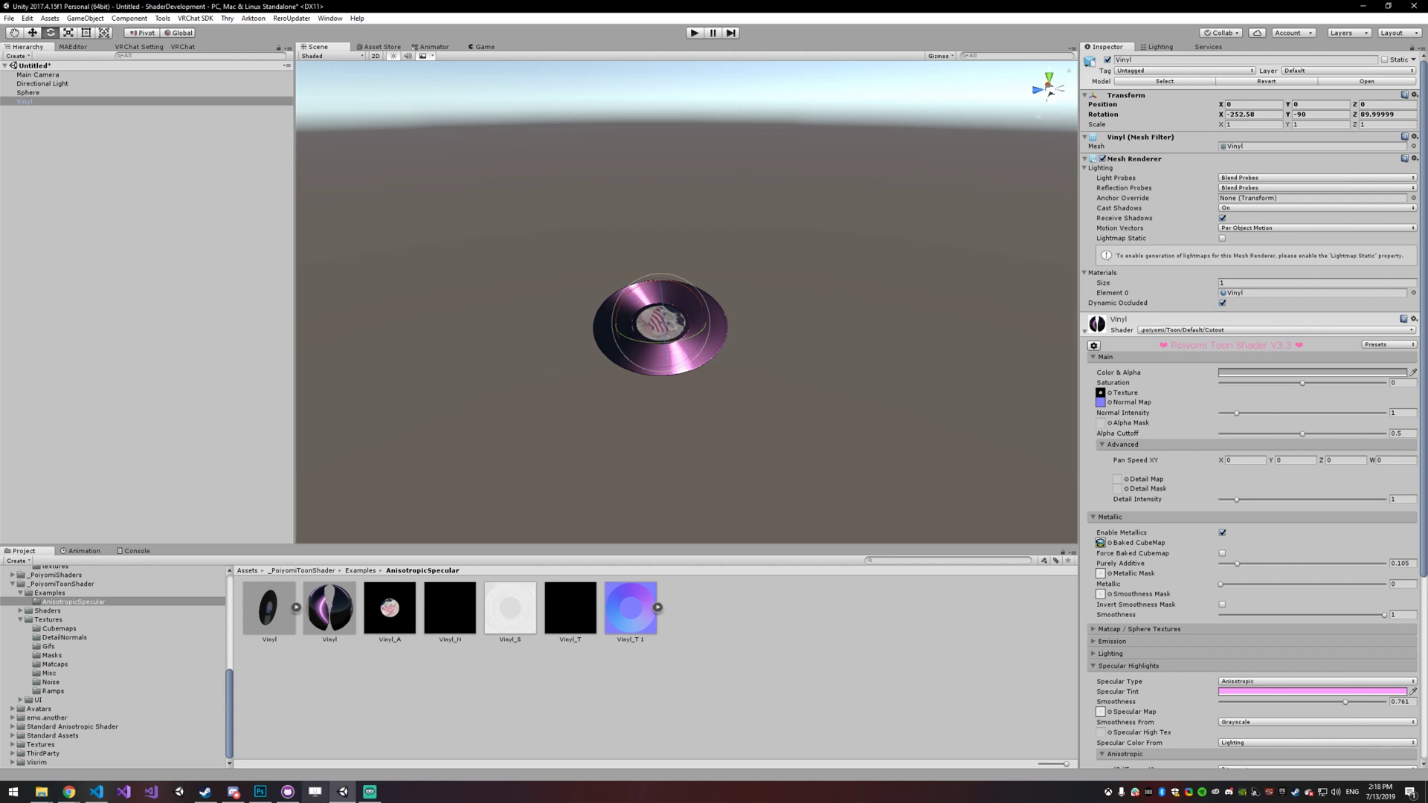
In Photoshop, show Layer 2's black fill and set a smaller white brush.
click(260, 792)
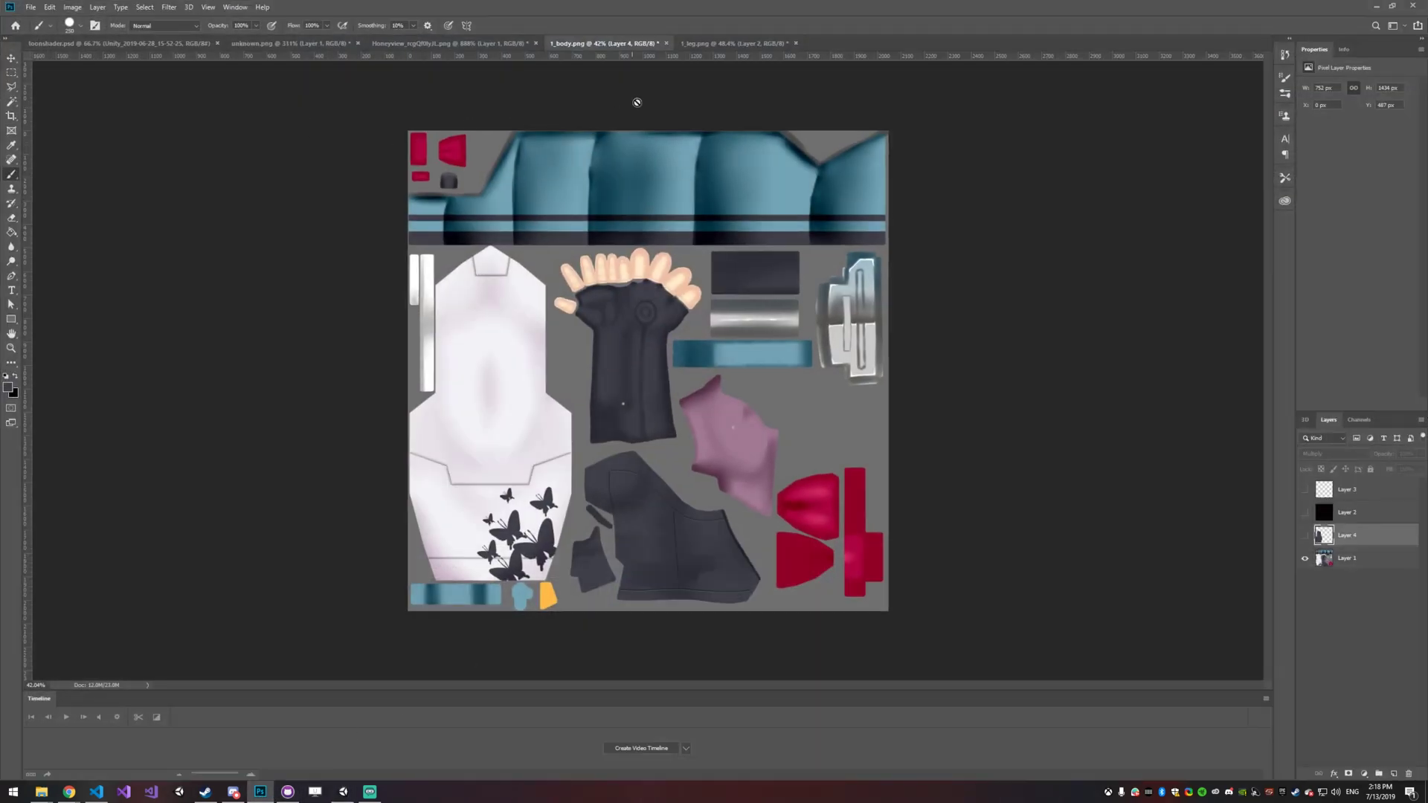
click(1358, 515)
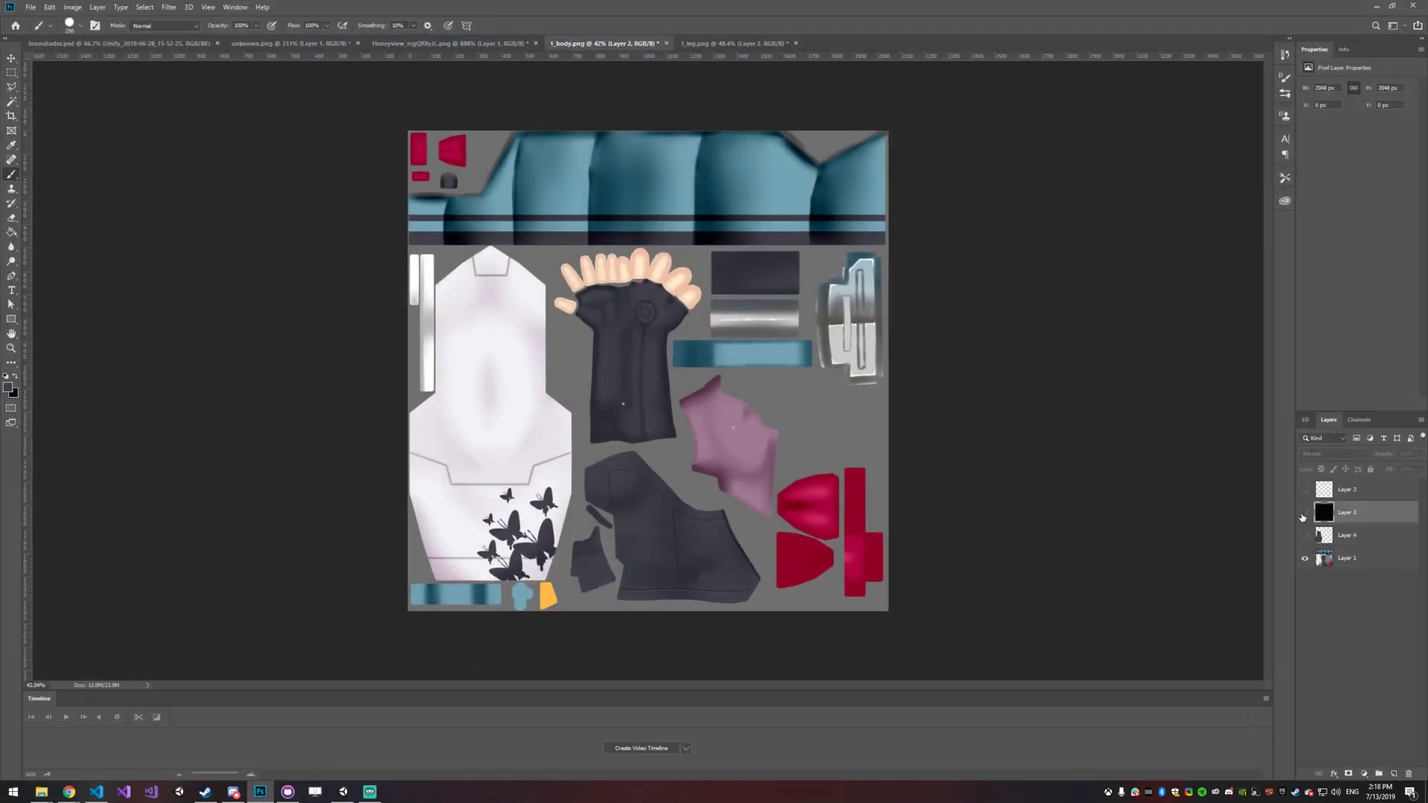
click(1305, 512)
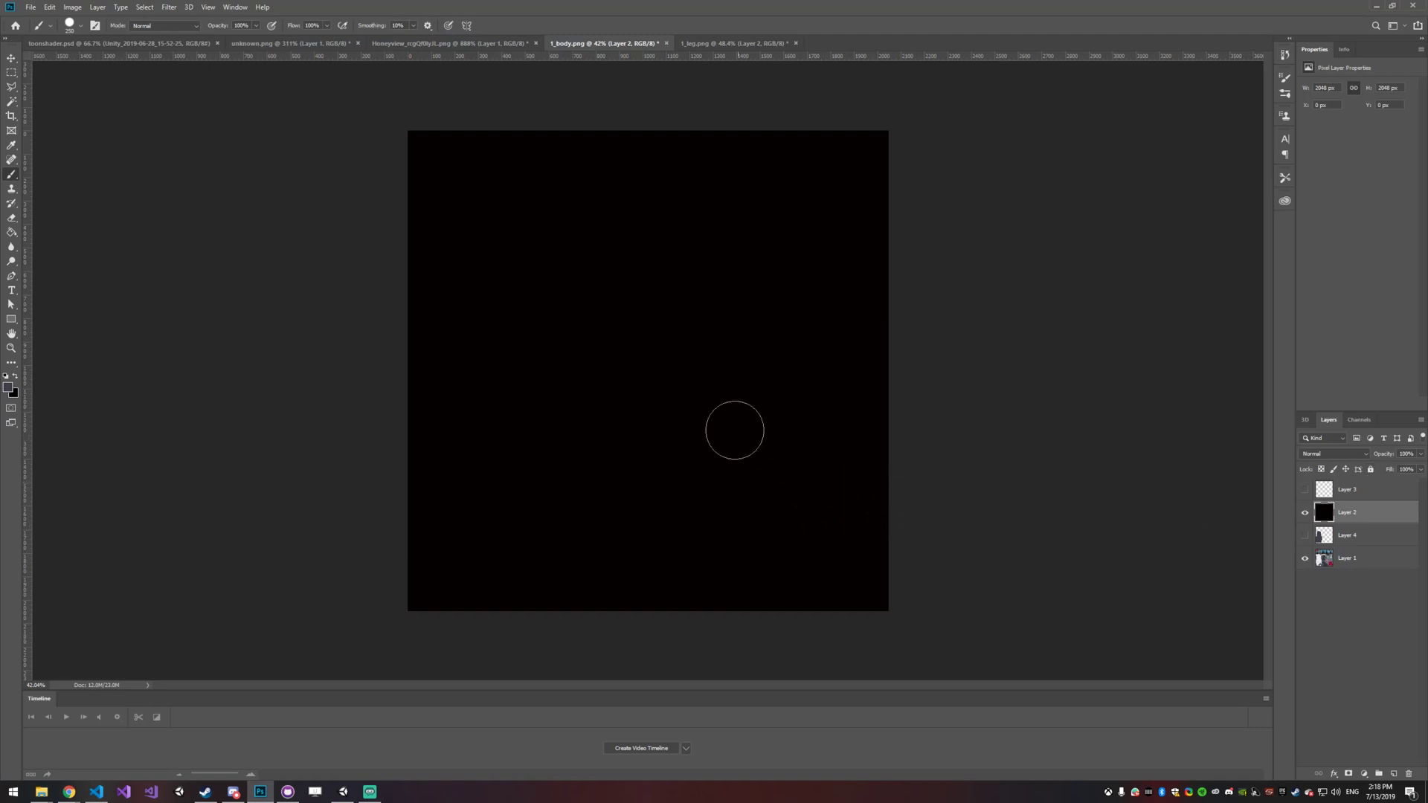
key(bracketleft)
key(bracketleft)
key(bracketleft)
key(bracketleft)
key(bracketleft)
key(bracketleft)
key(bracketleft)
key(bracketleft)
key(bracketleft)
key(bracketleft)
key(bracketleft)
key(bracketleft)
key(bracketleft)
key(bracketleft)
key(bracketleft)
key(bracketleft)
key(bracketleft)
key(bracketleft)
click(6, 375)
click(15, 376)
Paint a white four-arch wavy surface line mid-canvas with a 30 px brush.
mouse_move(452, 402)
mouse_down()
mouse_move(476, 362)
mouse_move(552, 392)
mouse_move(598, 354)
mouse_move(644, 396)
mouse_move(717, 356)
mouse_move(863, 400)
mouse_up()
key(ctrl+z)
key([)
key([)
key([)
alt+scroll(542, 392, up, 2)
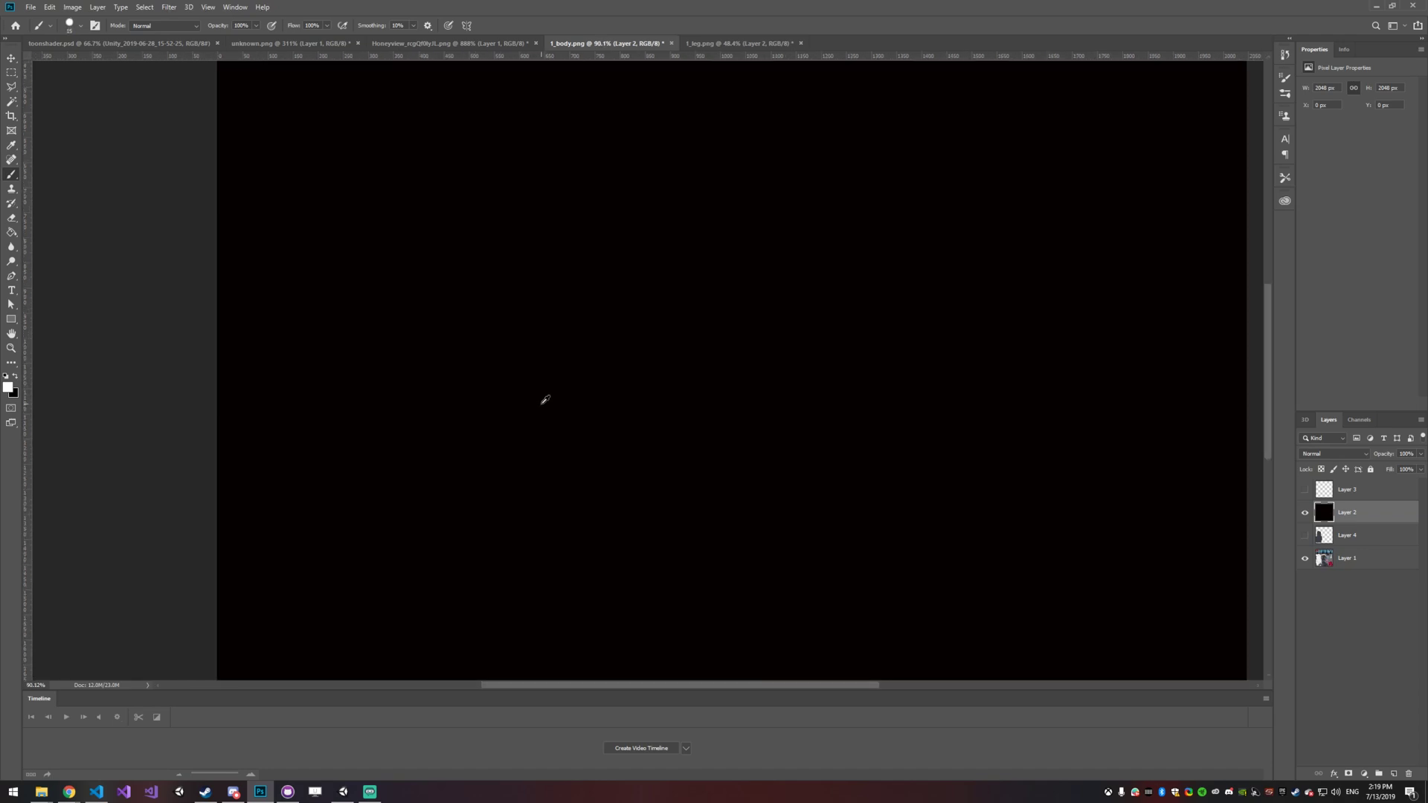
mouse_move(447, 419)
mouse_down()
mouse_move(581, 405)
mouse_move(787, 418)
mouse_up()
Draw a triangle arrowhead with speed lines top right and a small shape top left.
mouse_move(997, 191)
mouse_down()
mouse_move(933, 203)
mouse_move(972, 256)
mouse_move(996, 208)
mouse_move(909, 289)
mouse_up()
drag(930, 238, 886, 265)
drag(923, 222, 885, 232)
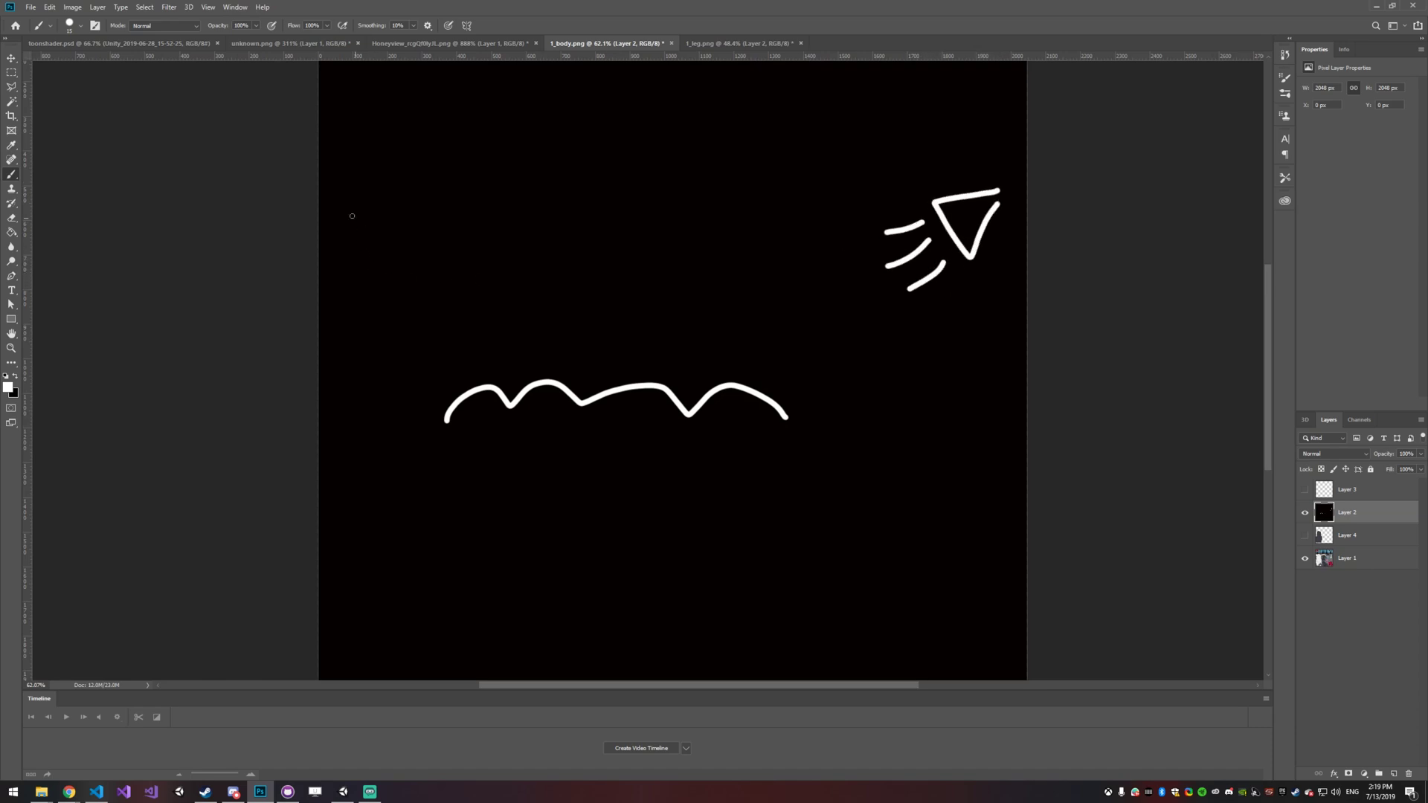
mouse_move(376, 209)
mouse_down()
mouse_move(333, 228)
mouse_move(352, 256)
mouse_up()
Sketch incoming and reflected light rays, circle the surface, add an arrow, and minimise Photoshop.
drag(864, 273, 709, 377)
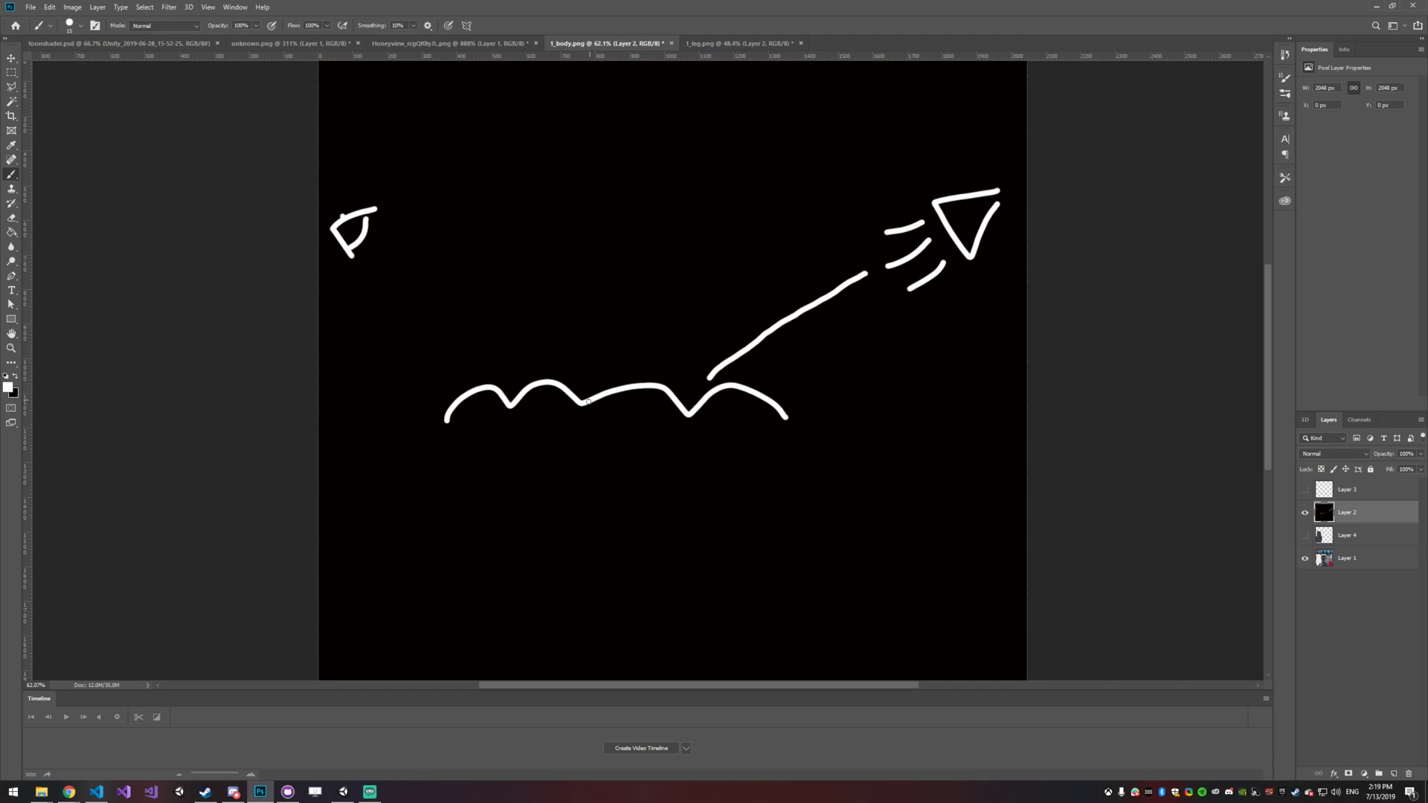
drag(710, 377, 387, 246)
mouse_move(928, 225)
mouse_down()
mouse_move(611, 379)
mouse_move(406, 248)
mouse_up()
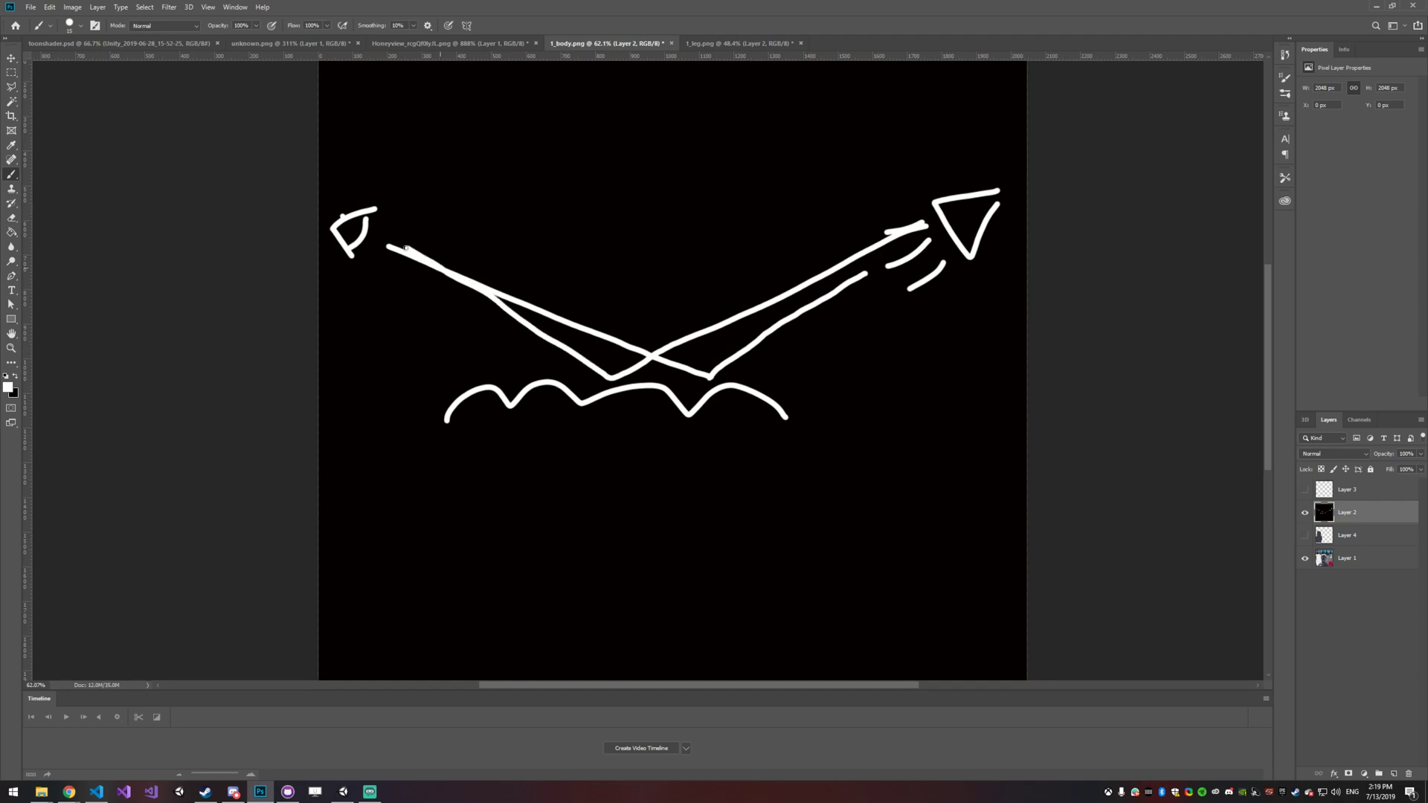
mouse_move(928, 224)
mouse_down()
mouse_move(796, 294)
mouse_move(518, 379)
mouse_move(362, 222)
mouse_up()
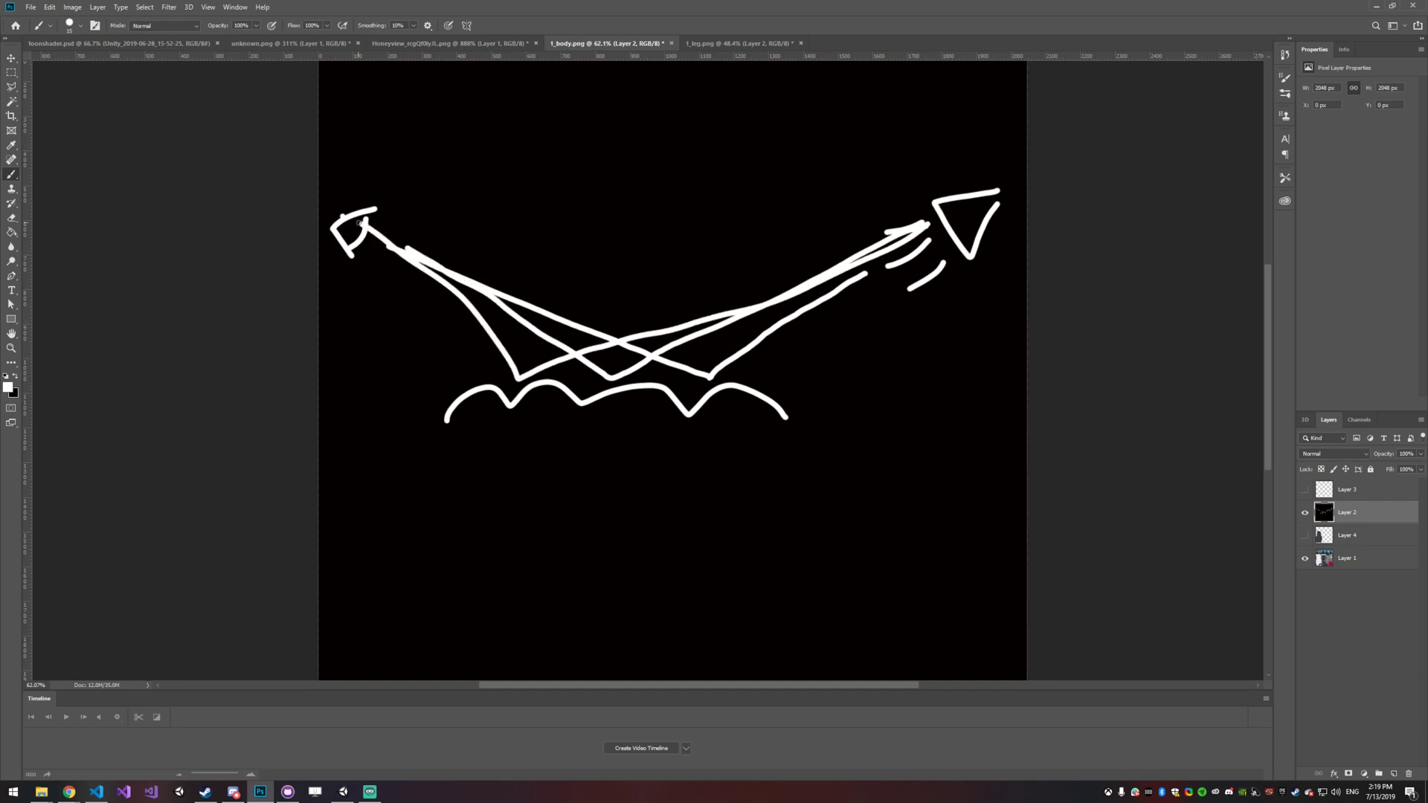
mouse_move(911, 229)
mouse_down()
mouse_move(738, 304)
mouse_move(484, 381)
mouse_move(374, 273)
mouse_up()
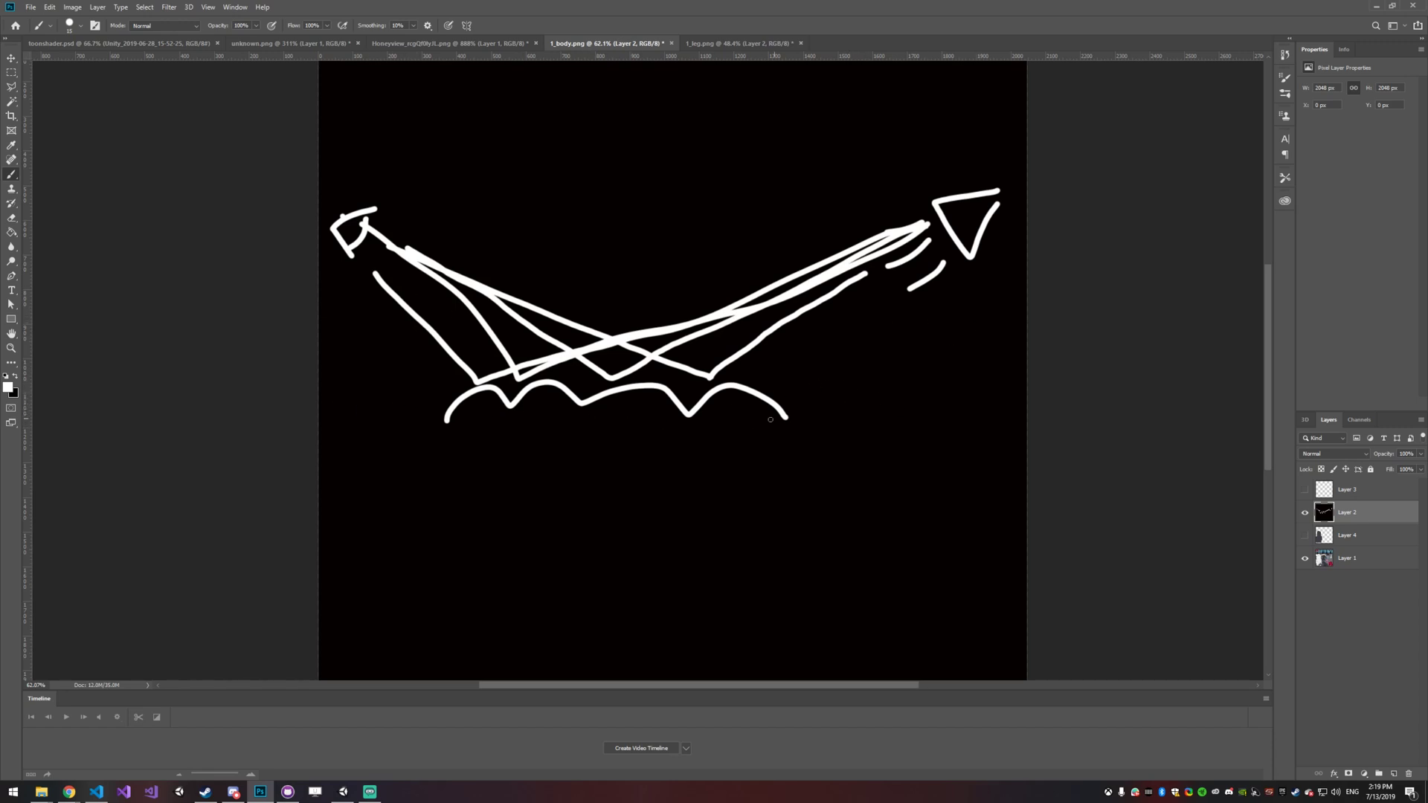
mouse_move(714, 386)
mouse_down()
mouse_move(665, 389)
mouse_move(718, 432)
mouse_move(632, 390)
mouse_up()
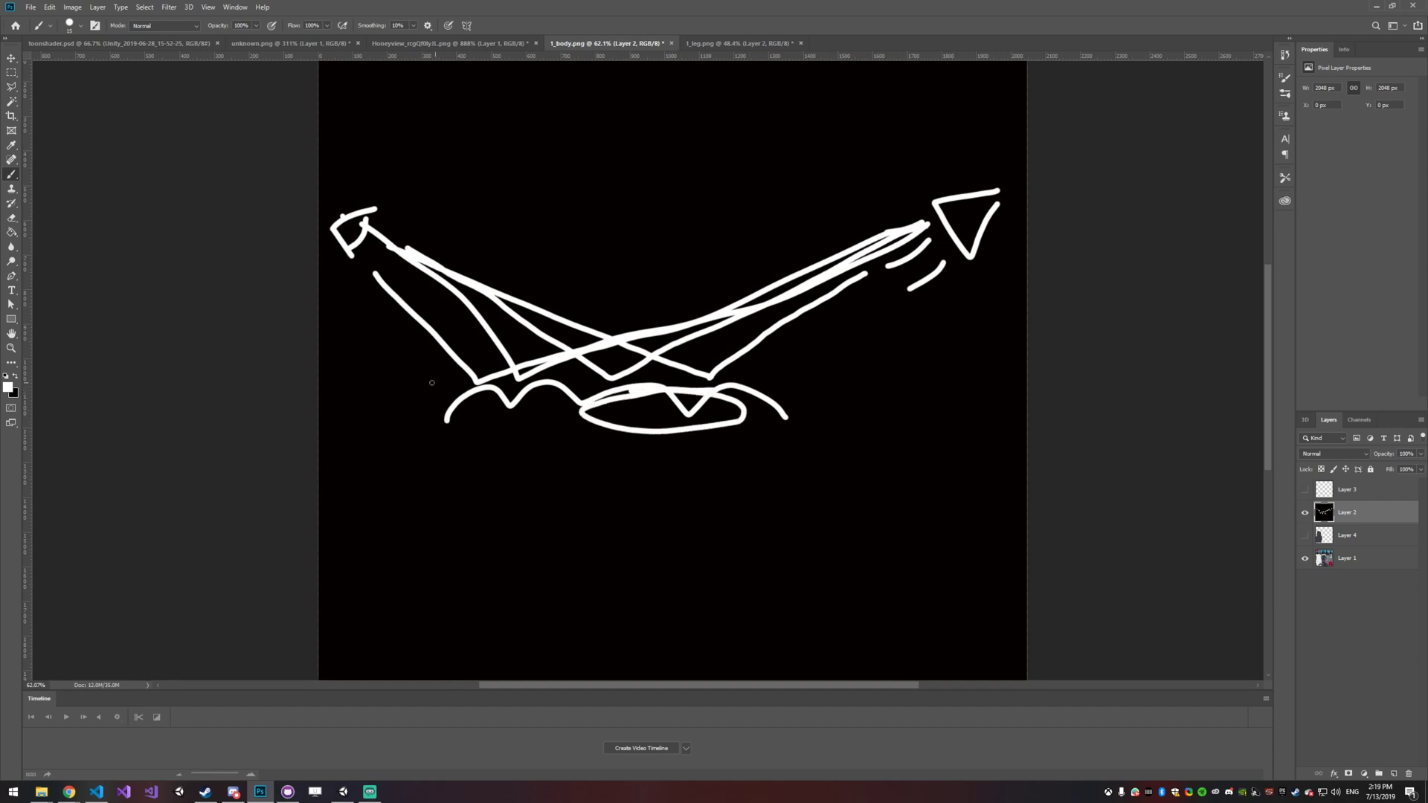
mouse_move(412, 385)
mouse_down()
mouse_move(889, 379)
mouse_move(836, 364)
mouse_move(848, 403)
mouse_up()
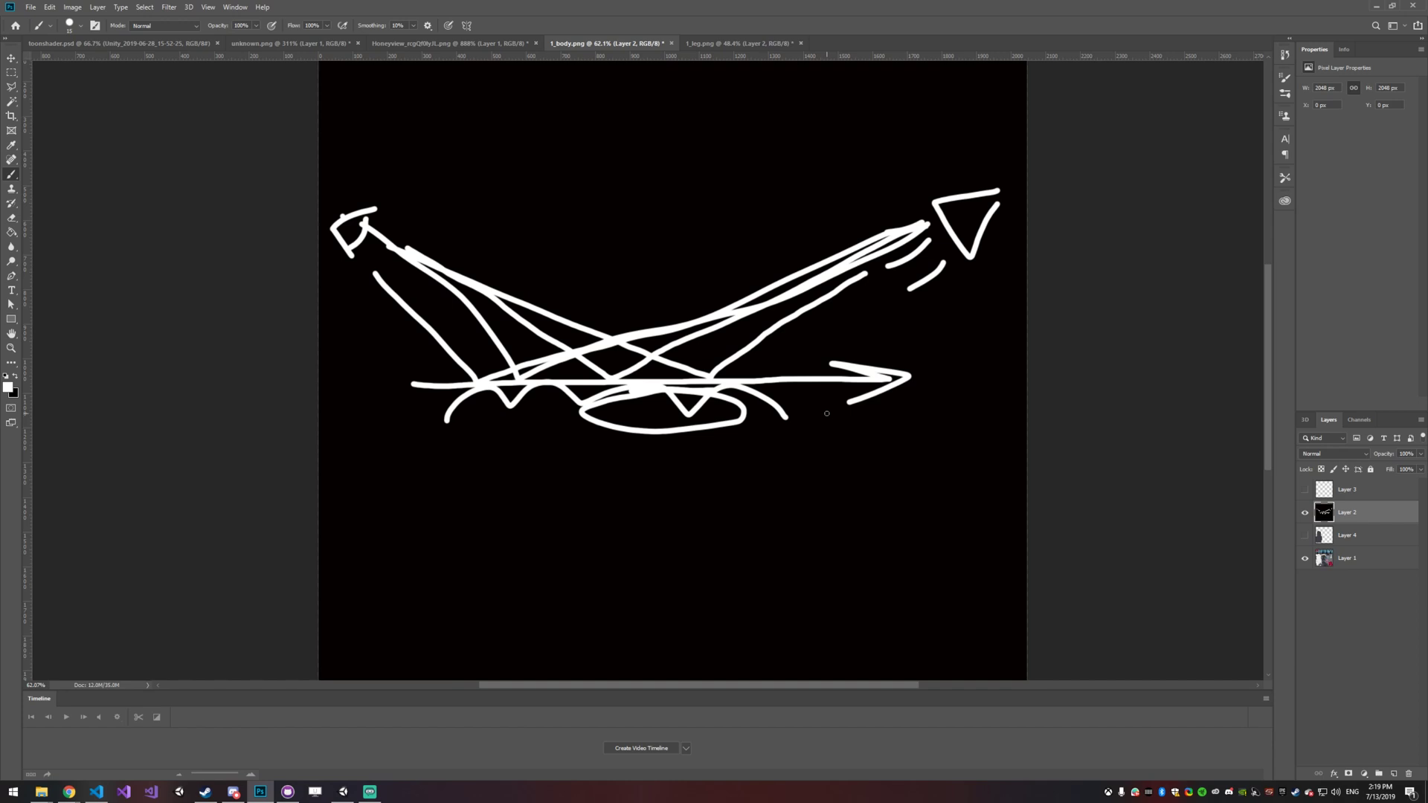
click(1376, 5)
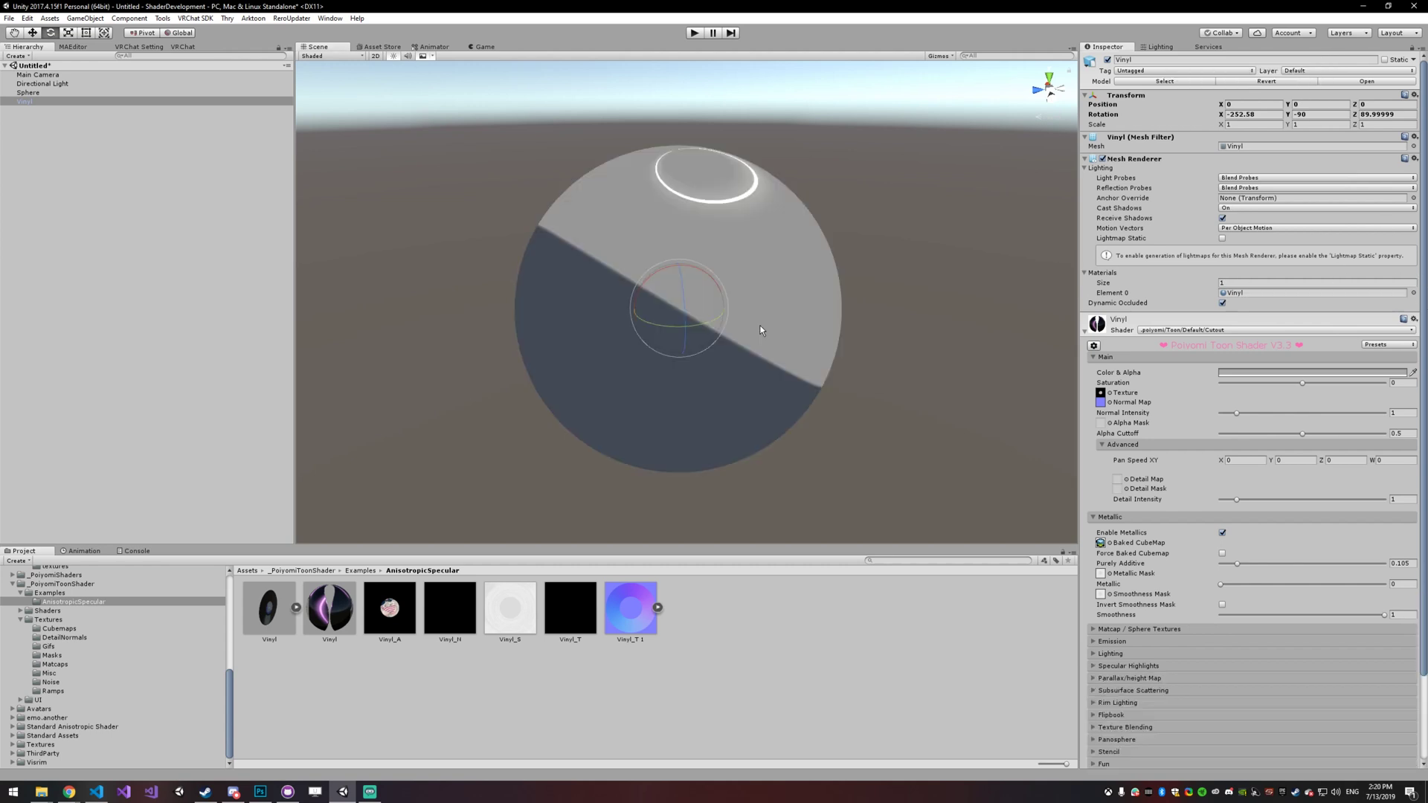
Collapse Main and Metallic, apply a Vinyl material preset, then open the Sphere material's options.
click(1127, 358)
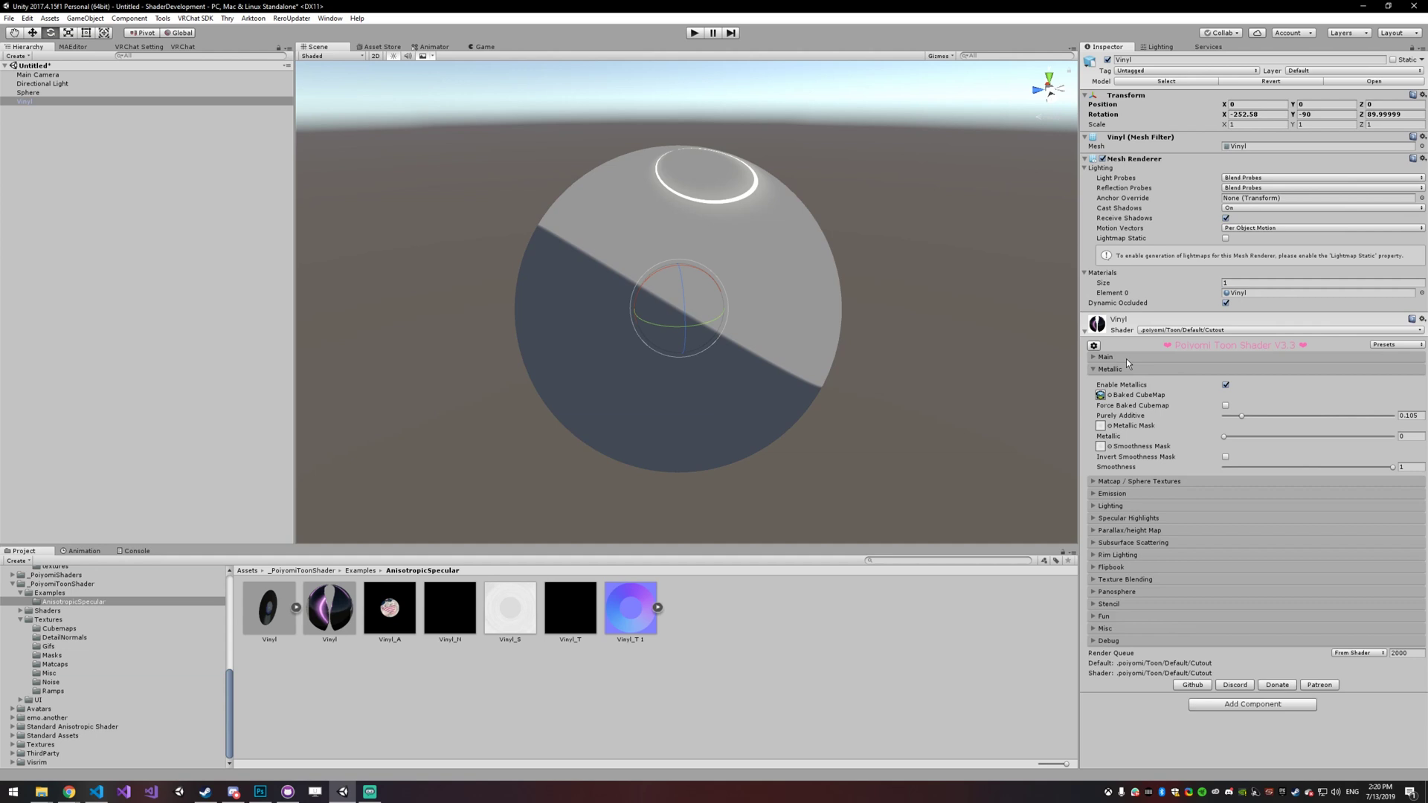
click(1122, 369)
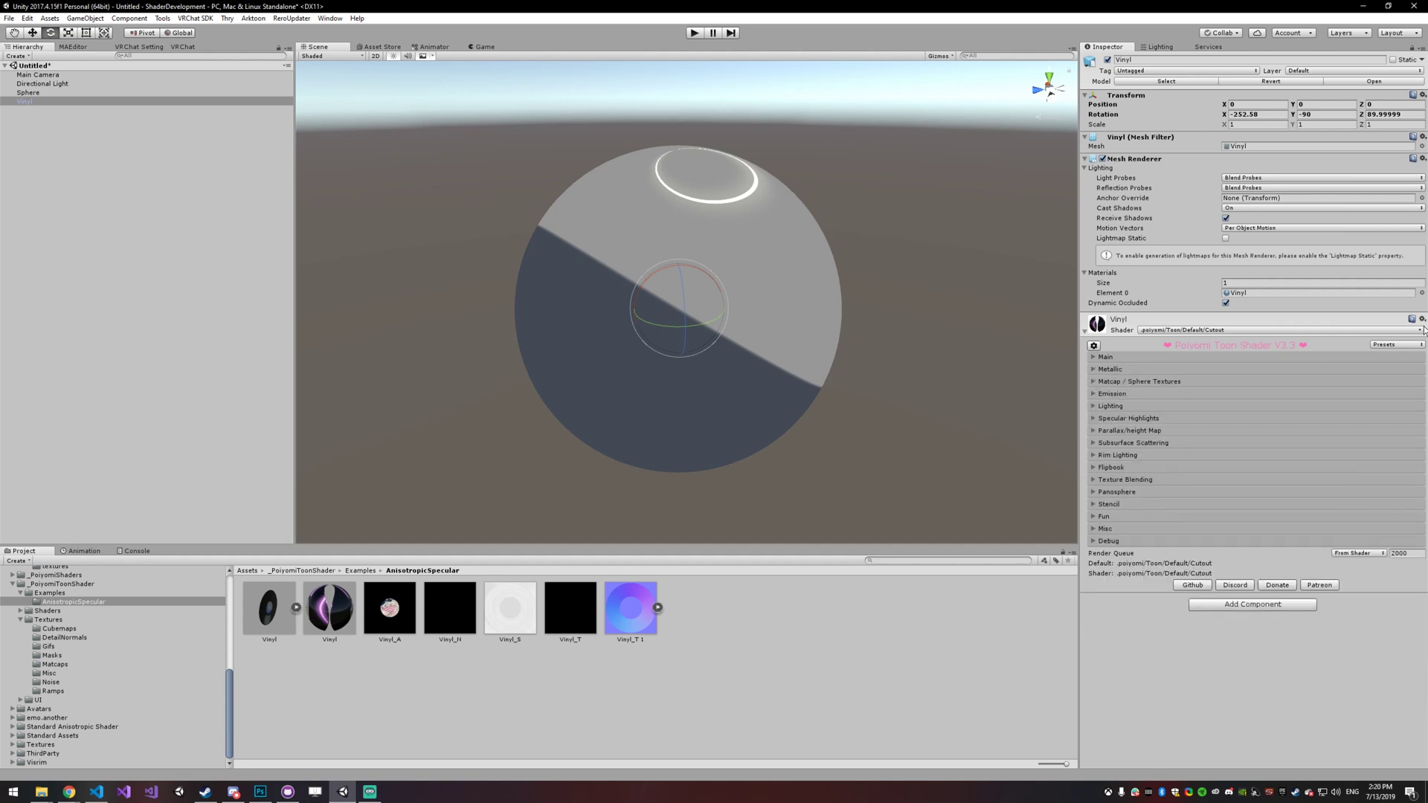
click(1396, 344)
click(1384, 357)
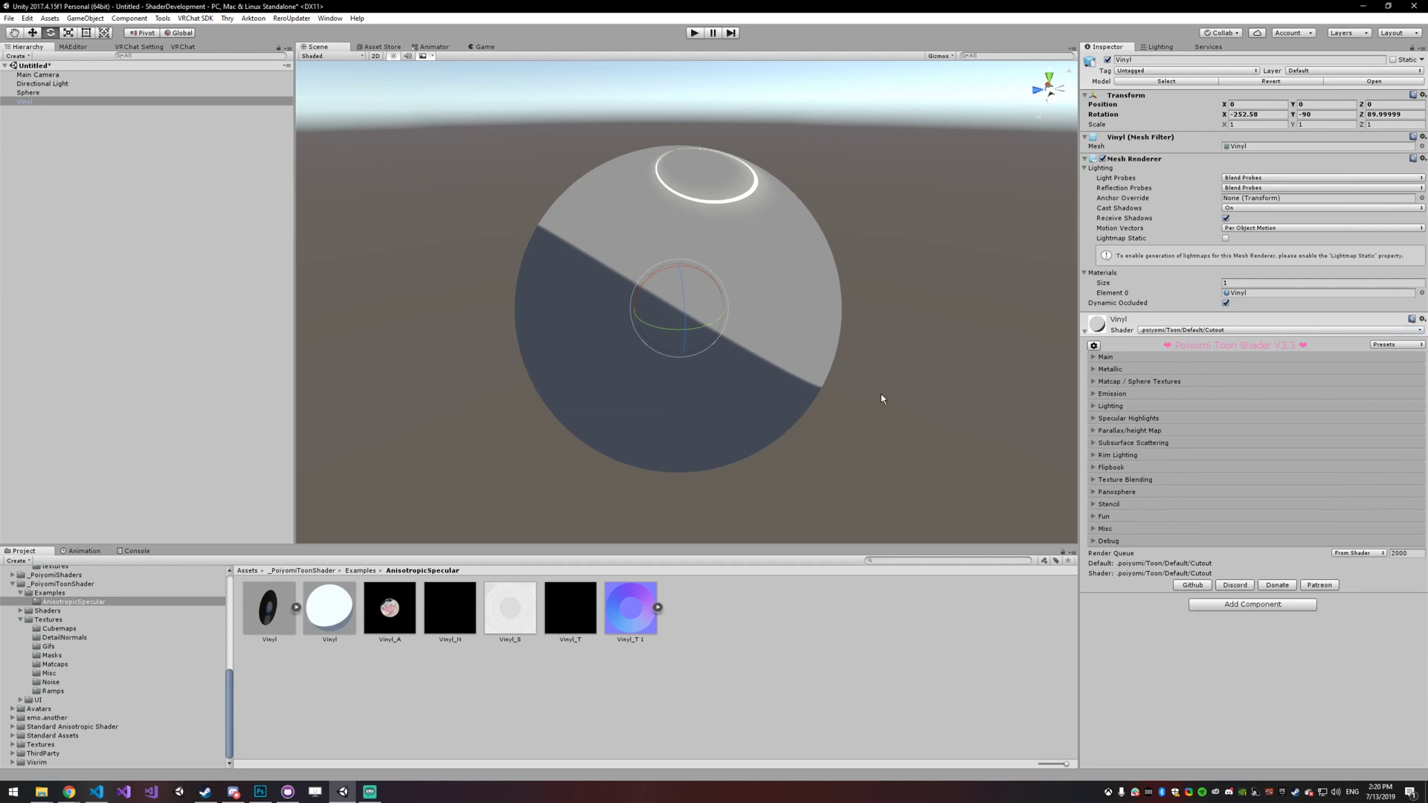
click(803, 341)
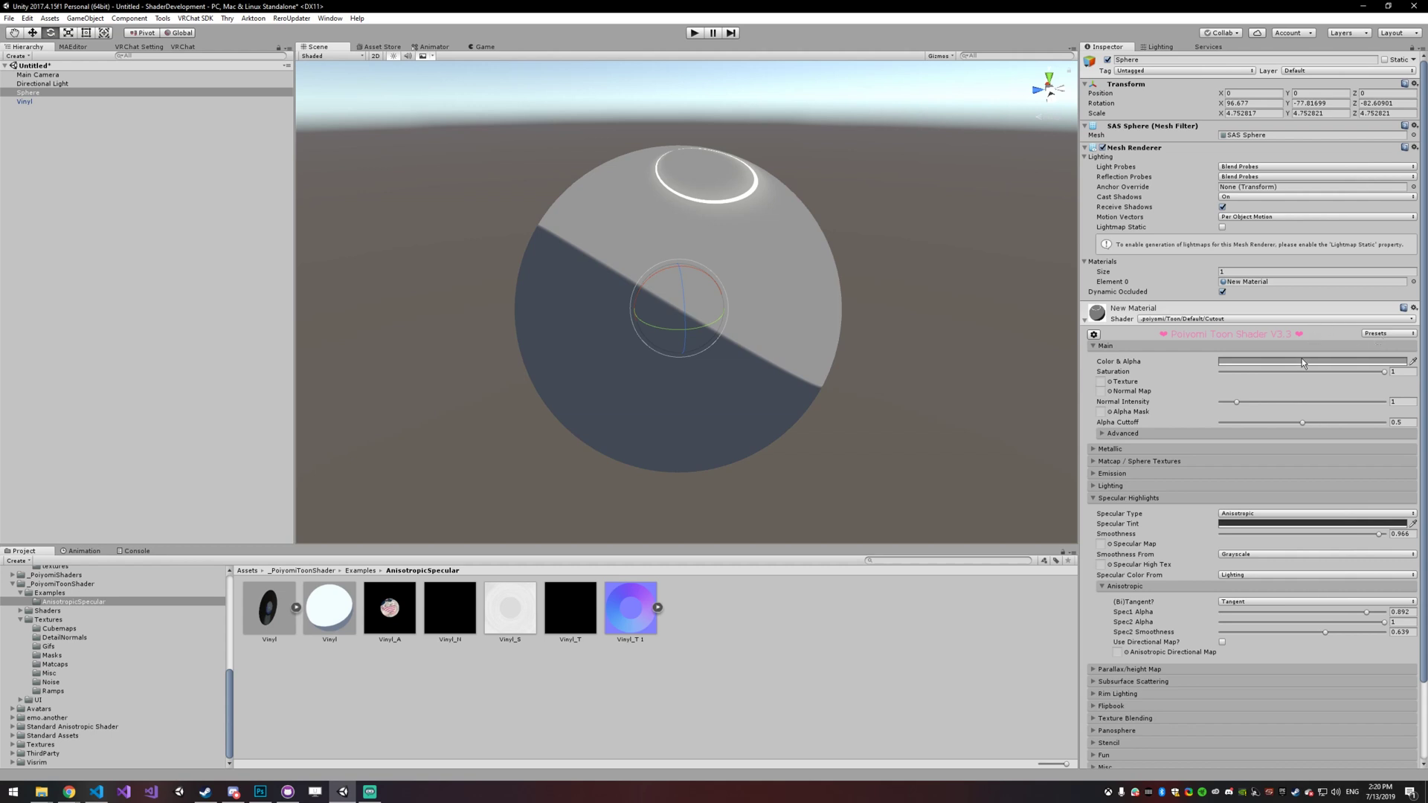
click(1414, 308)
Reset the sphere material, set Color & Alpha to grey #707070, and centre the sphere.
click(1386, 327)
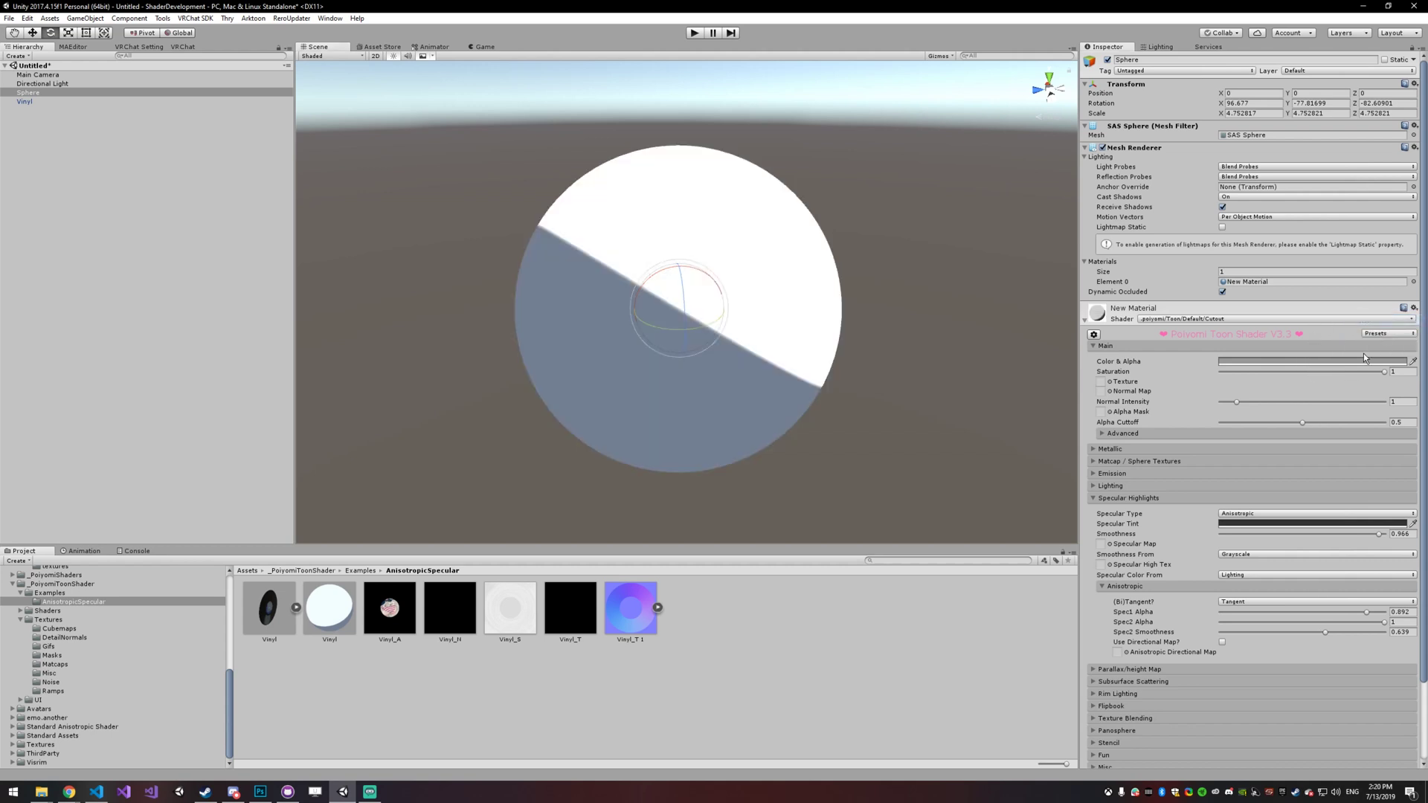
click(1264, 347)
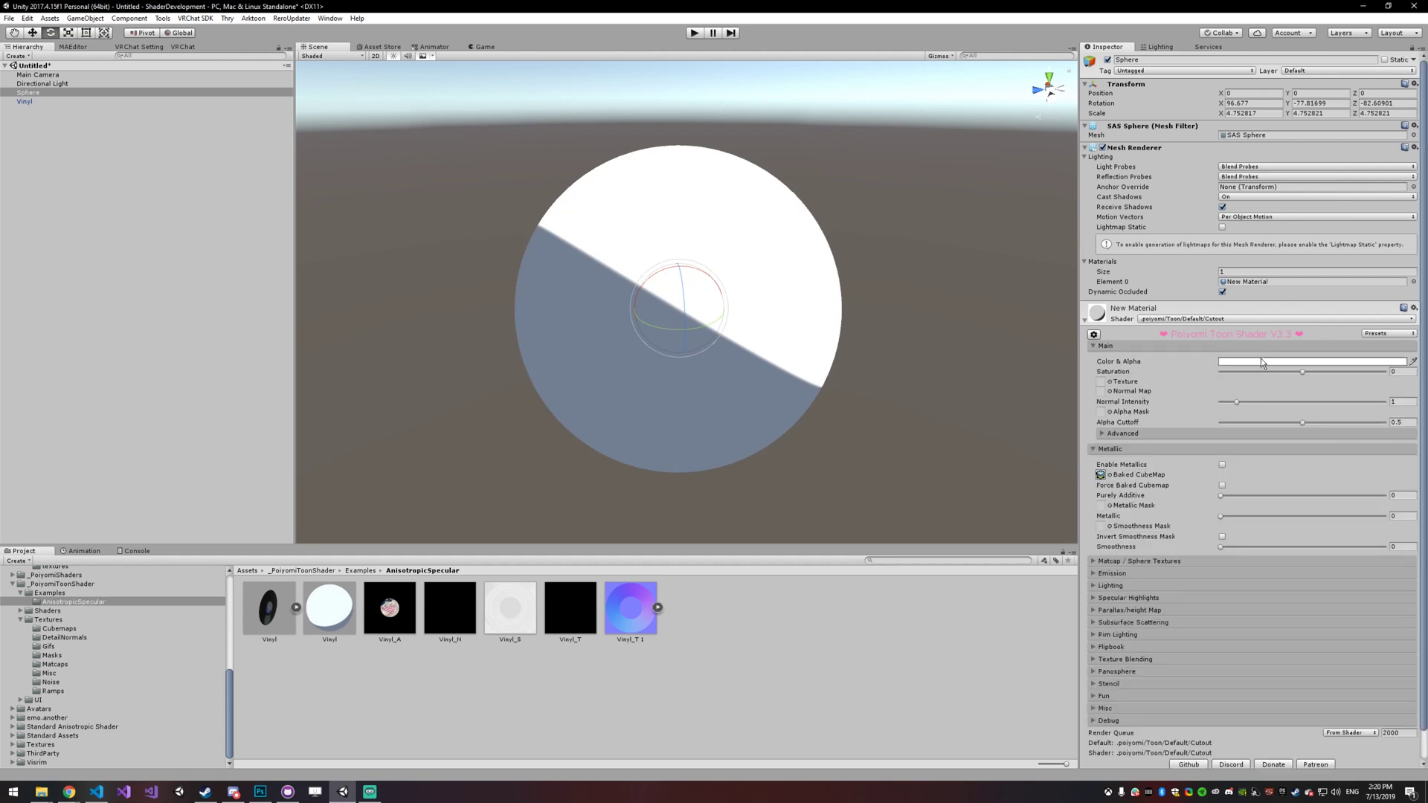
click(1260, 362)
drag(804, 408, 747, 414)
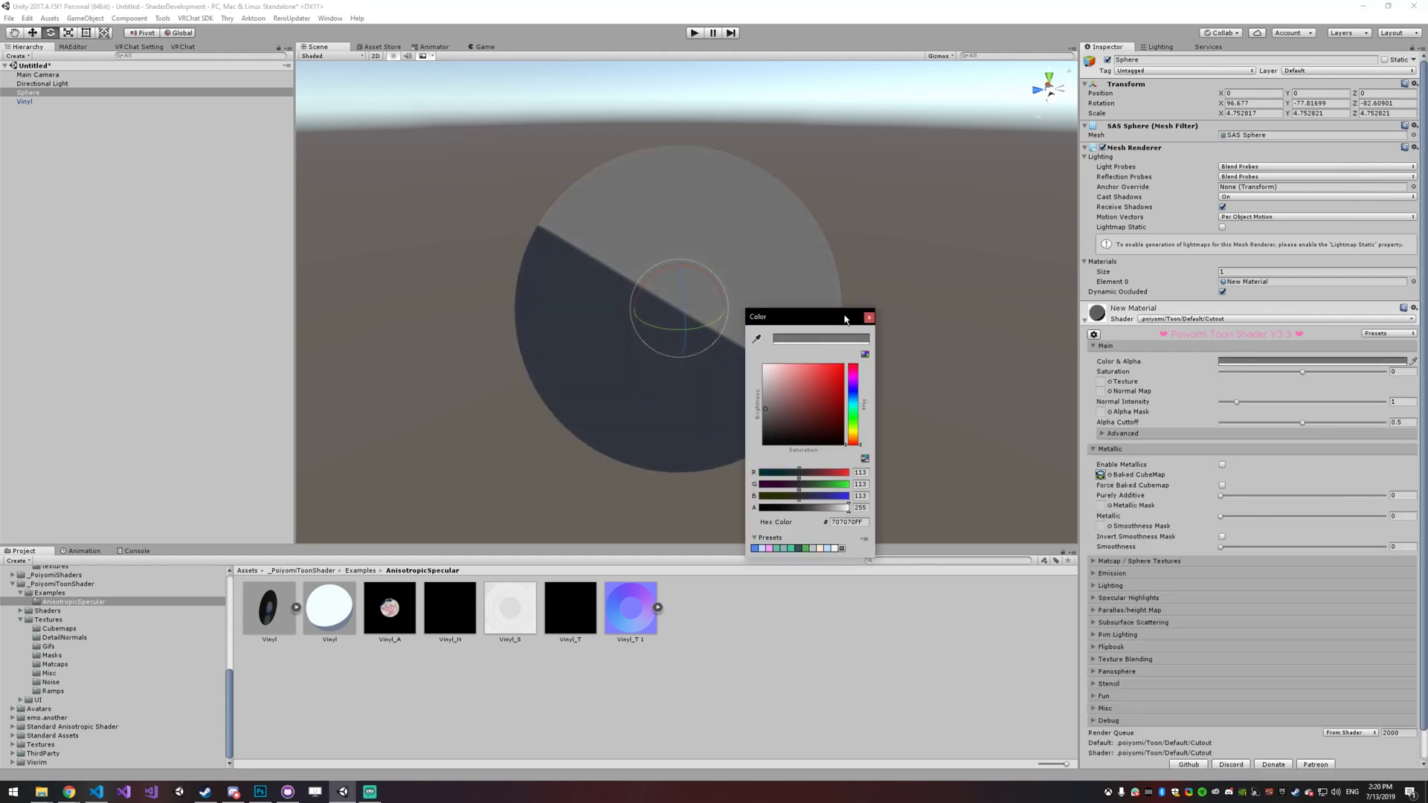
click(869, 317)
scroll(899, 341, up, 5)
middle_drag(900, 342, 803, 304)
key(f)
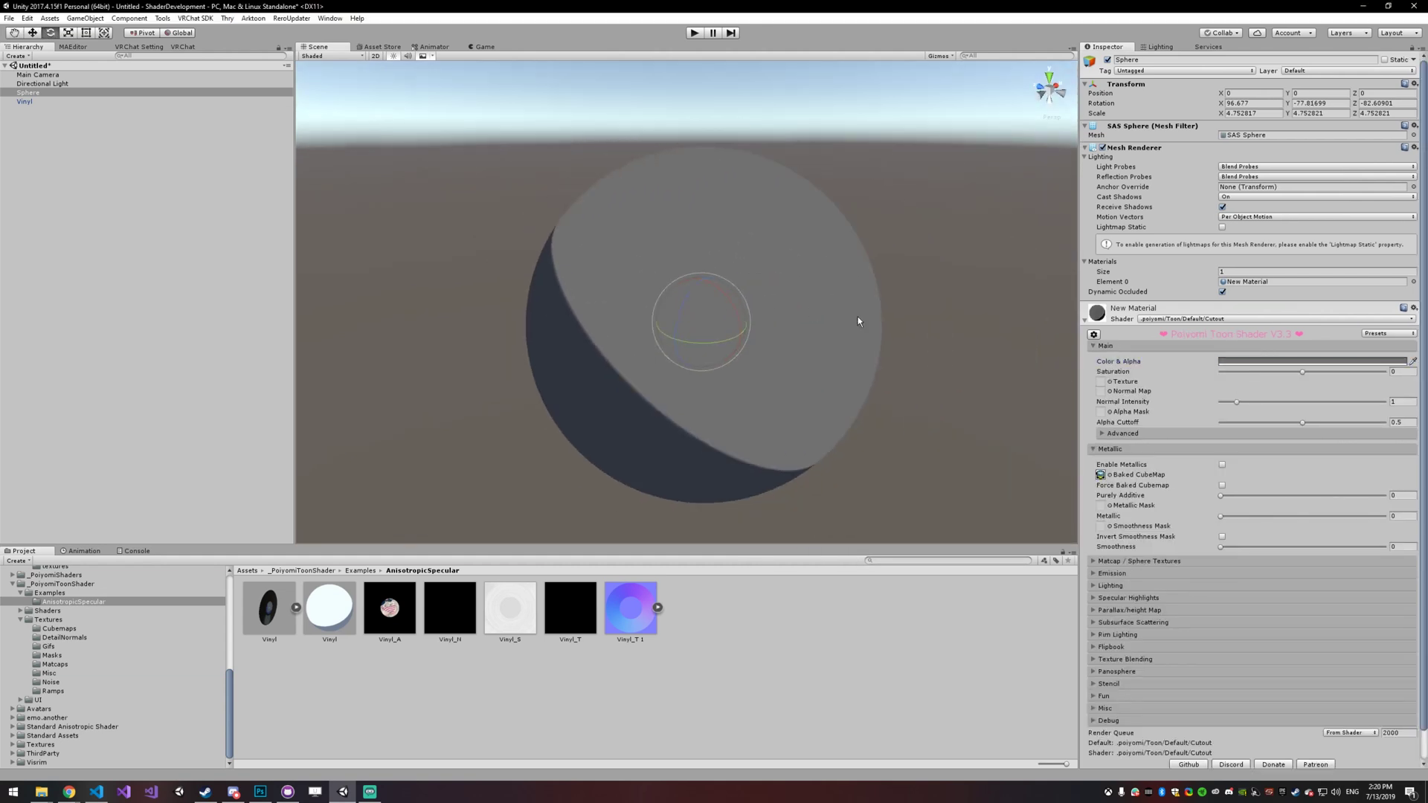
Enable Emission and choose StarMask as the Emission Mask.
click(1154, 450)
click(1132, 474)
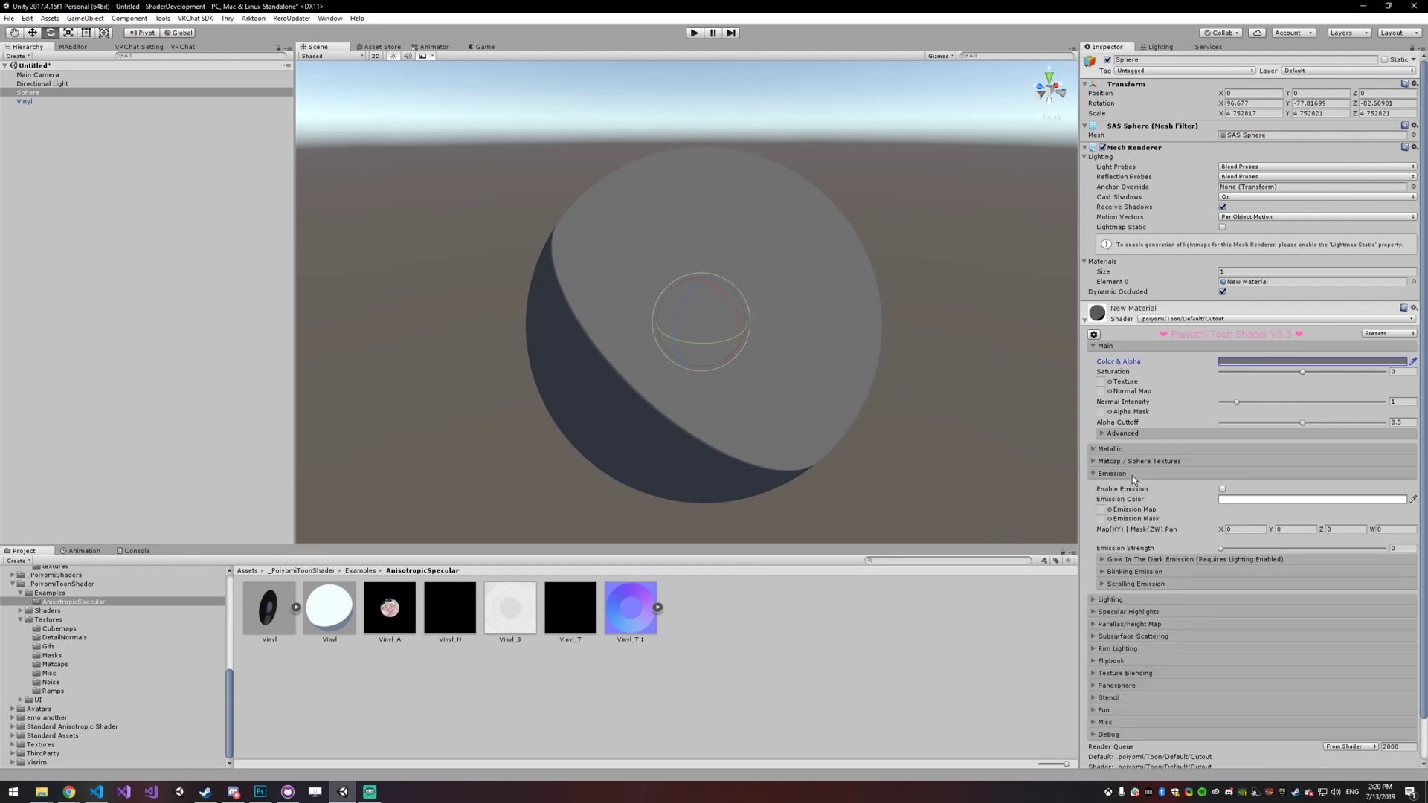
click(1222, 490)
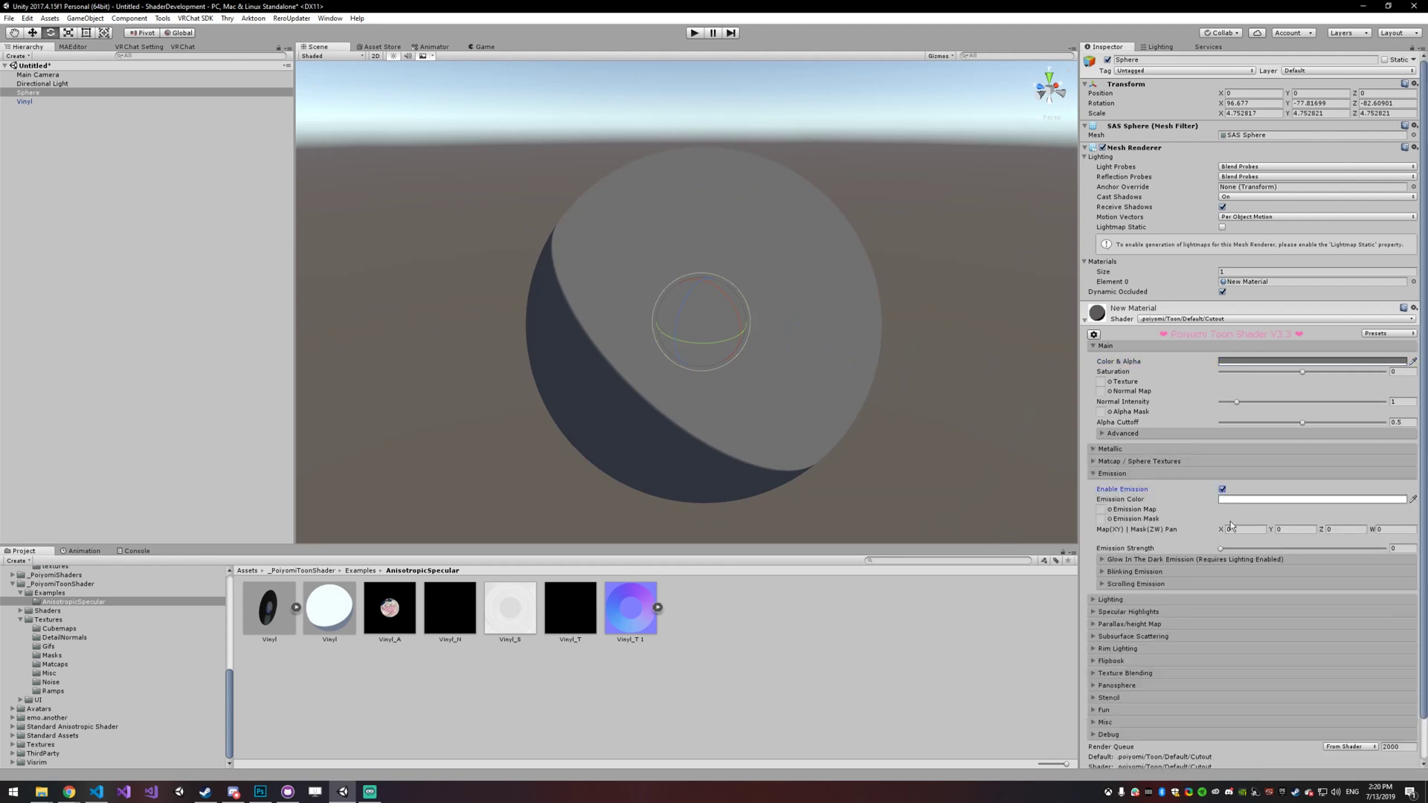
click(1109, 519)
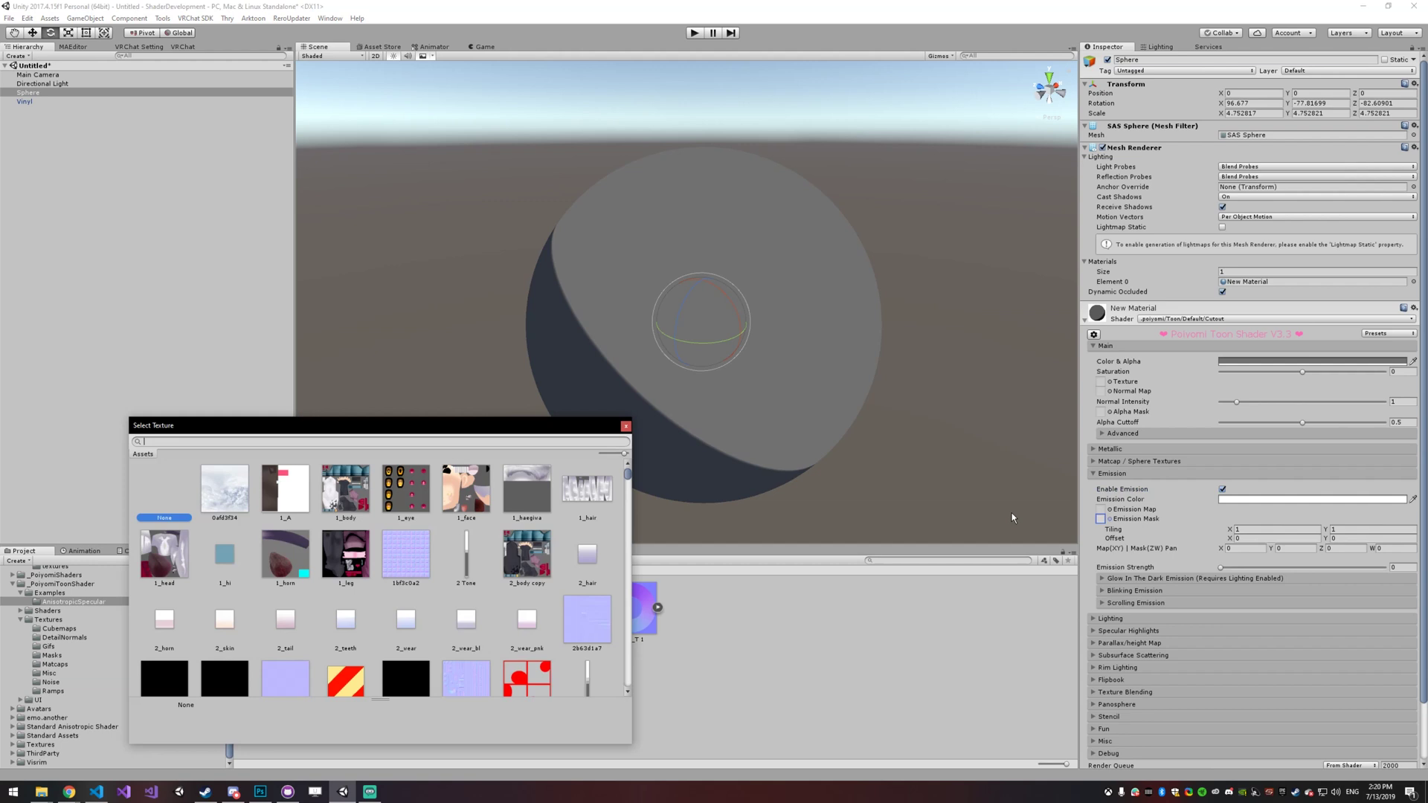
text(star)
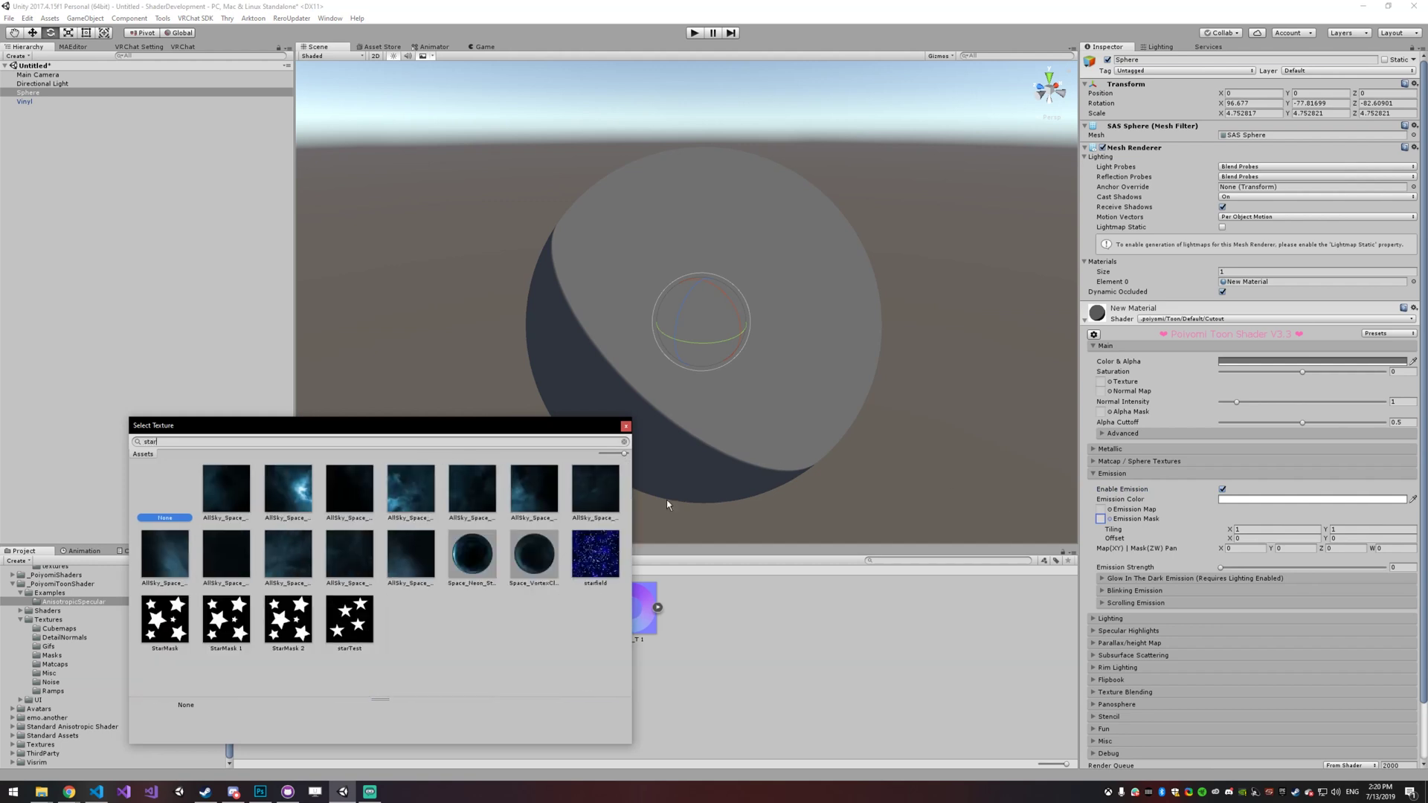
double_click(154, 636)
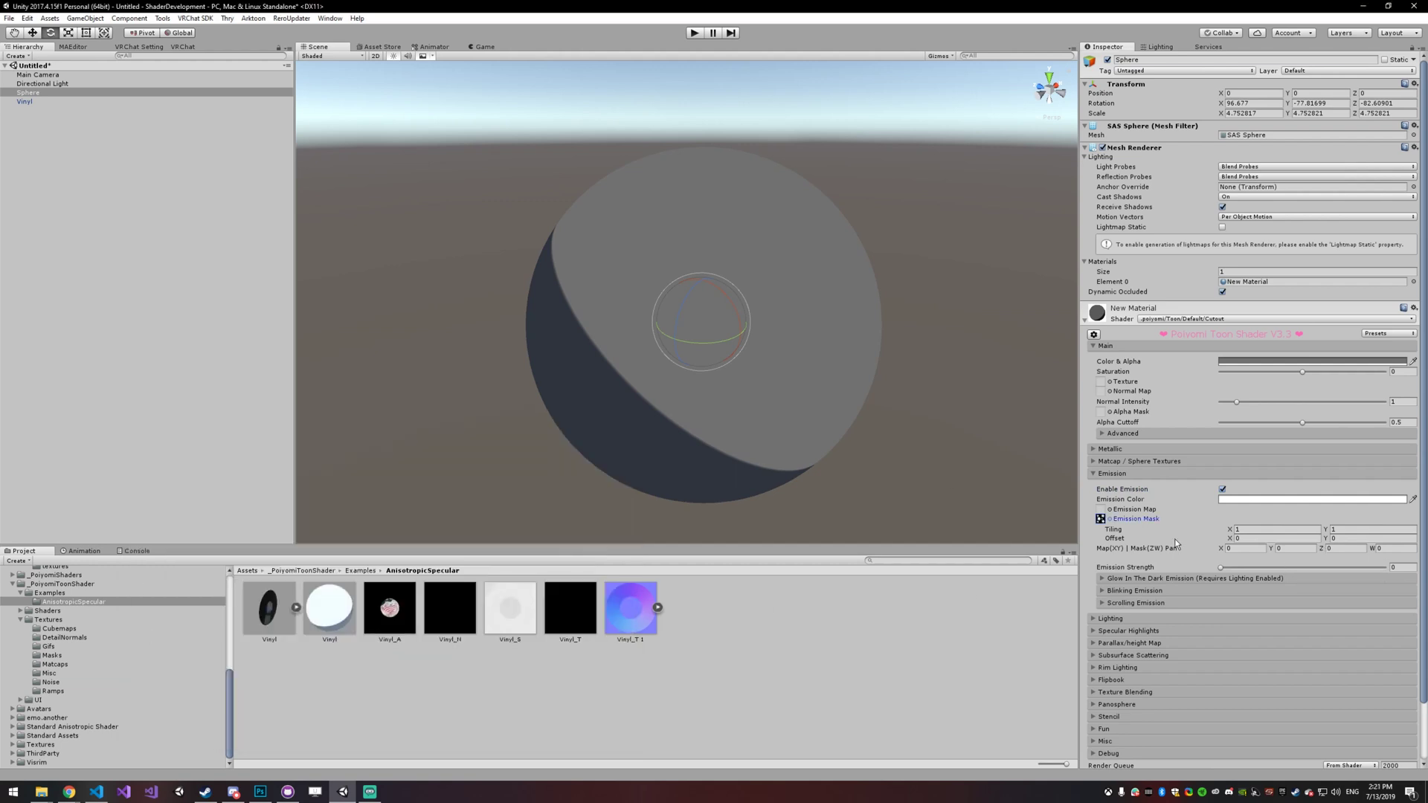
Set the emission mask Tiling to 3, 3 and Emission Strength to about 0.88.
click(1246, 528)
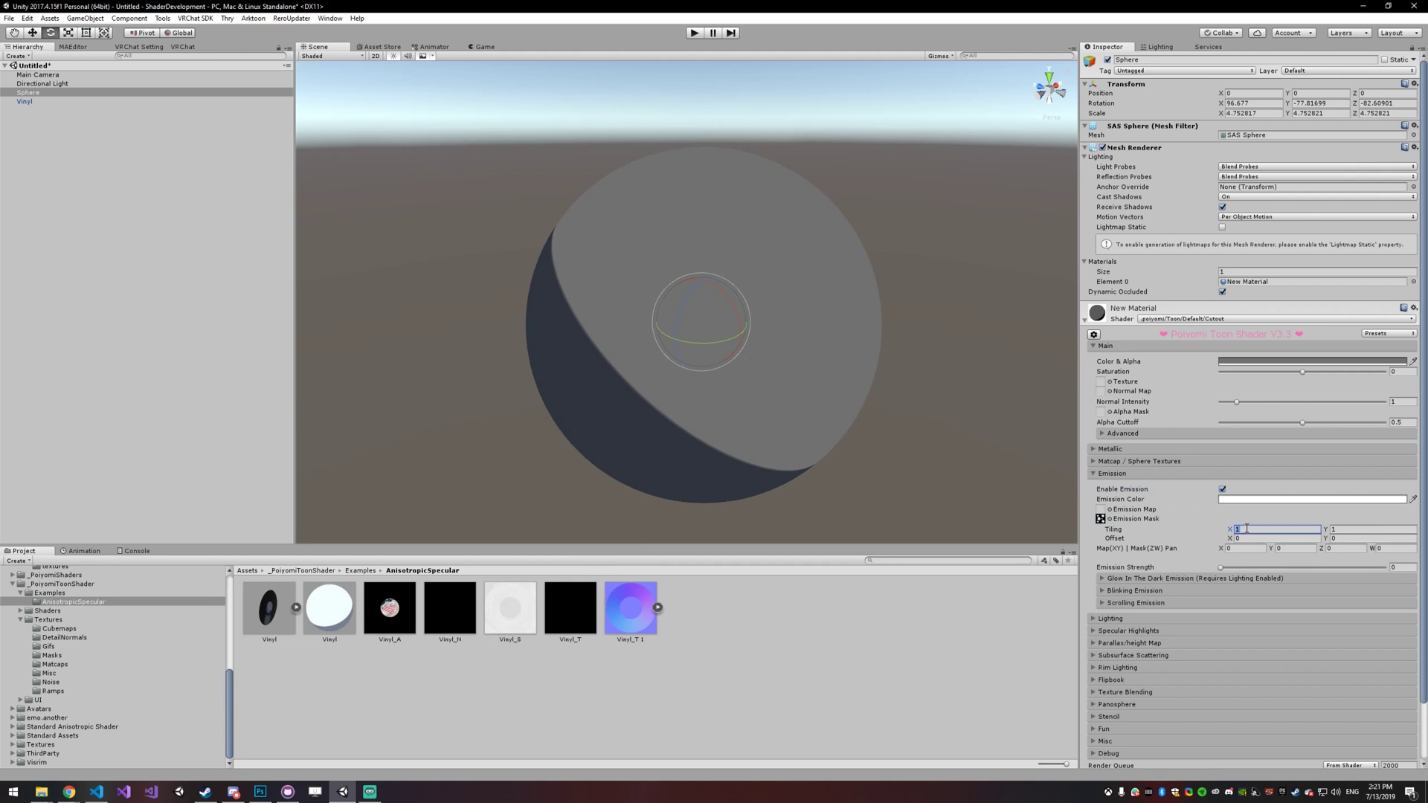
text(3)
click(1346, 528)
text(3)
drag(1221, 568, 1229, 571)
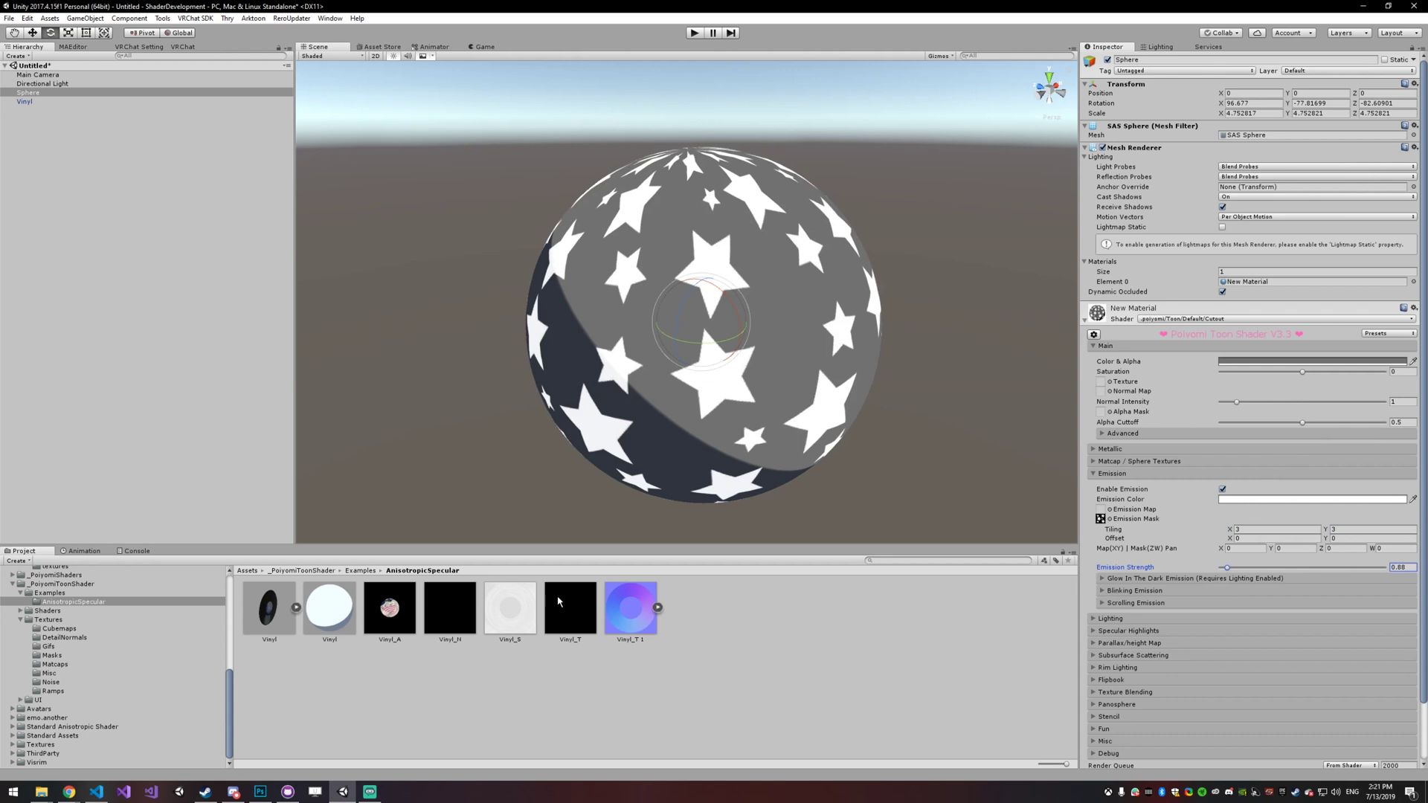
scroll(122, 608, up, 5)
Add the PPFab prefab to the scene and delete the original Main Camera.
click(31, 615)
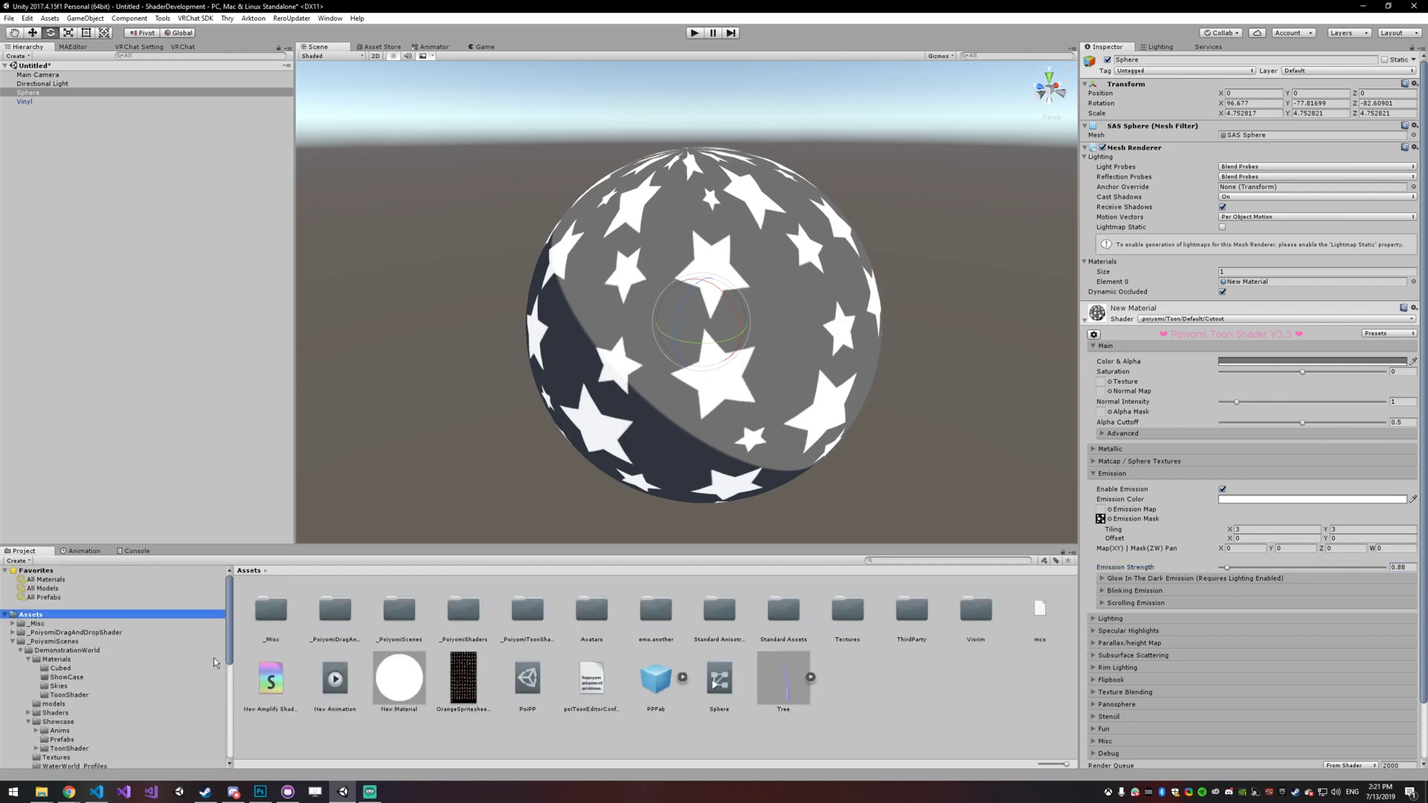
drag(656, 679, 137, 99)
click(45, 75)
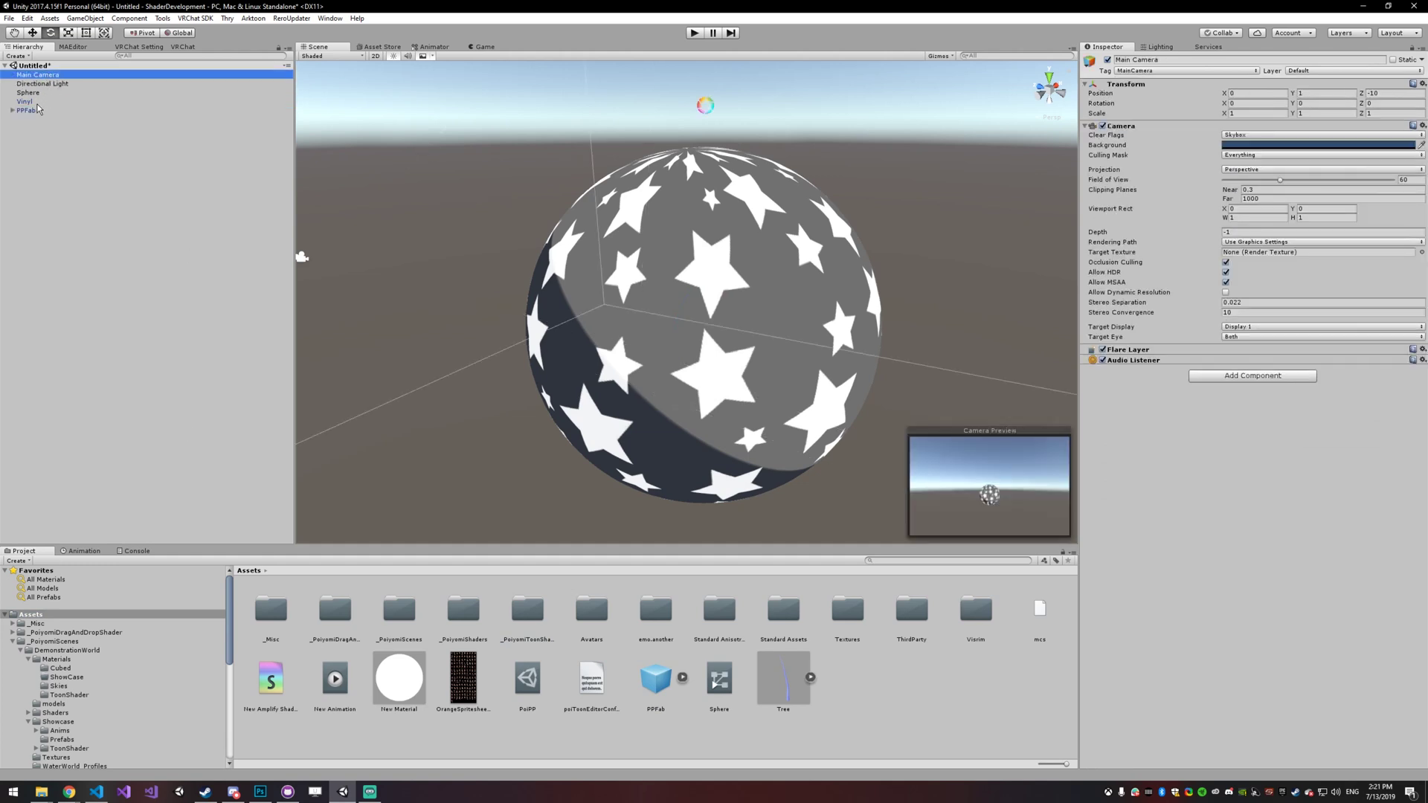
key(Delete)
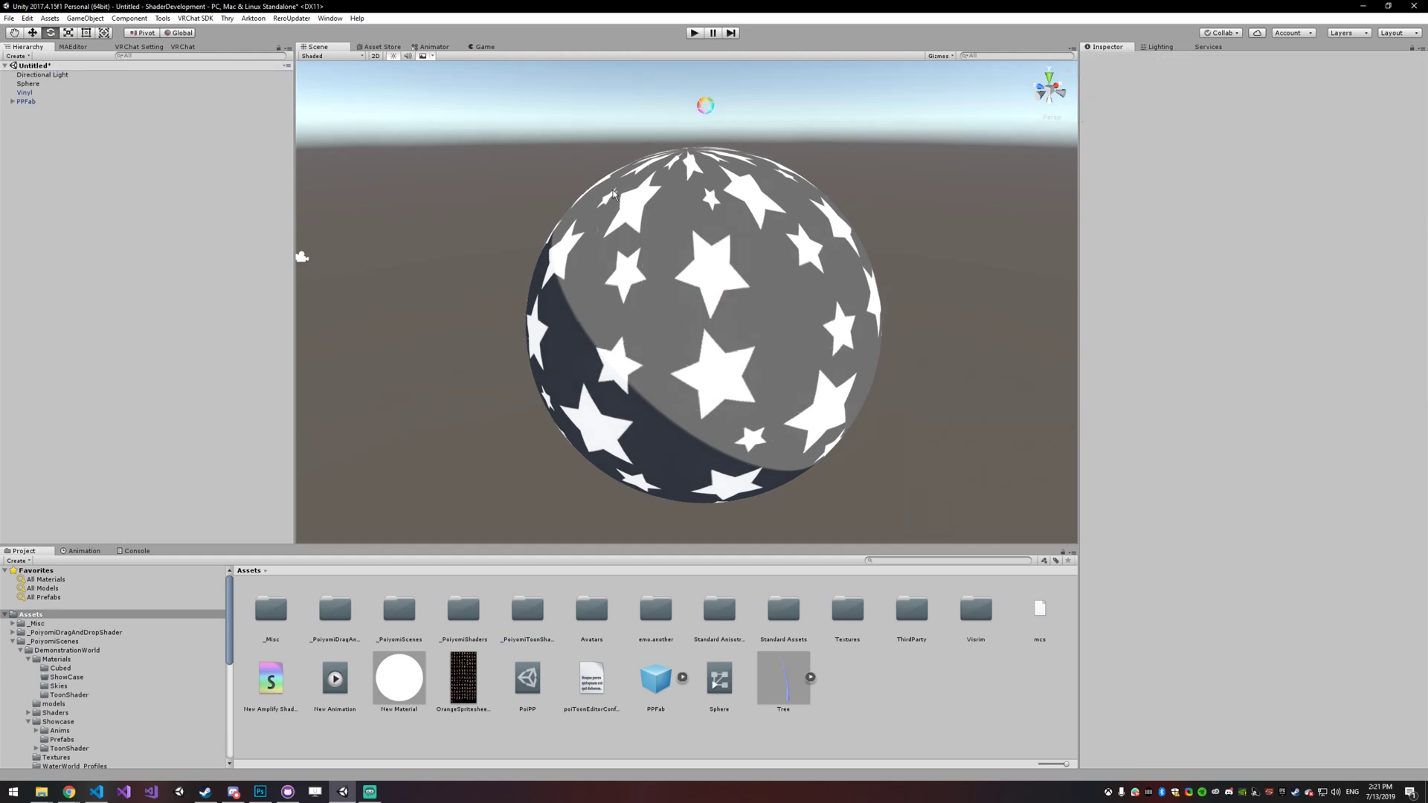
Move PPFab's Main Camera to the scene root, confirming Break Prefab.
click(12, 101)
click(29, 110)
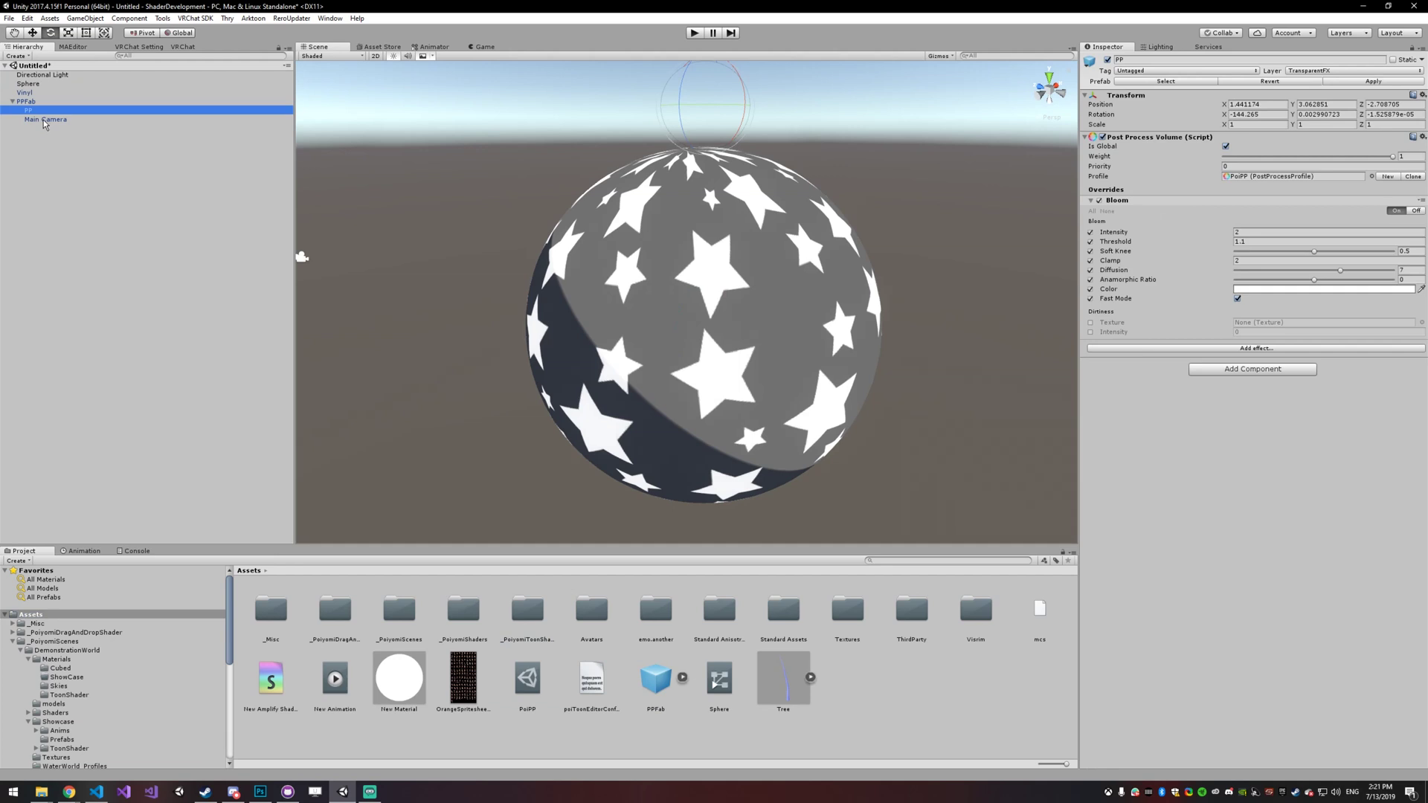
click(42, 119)
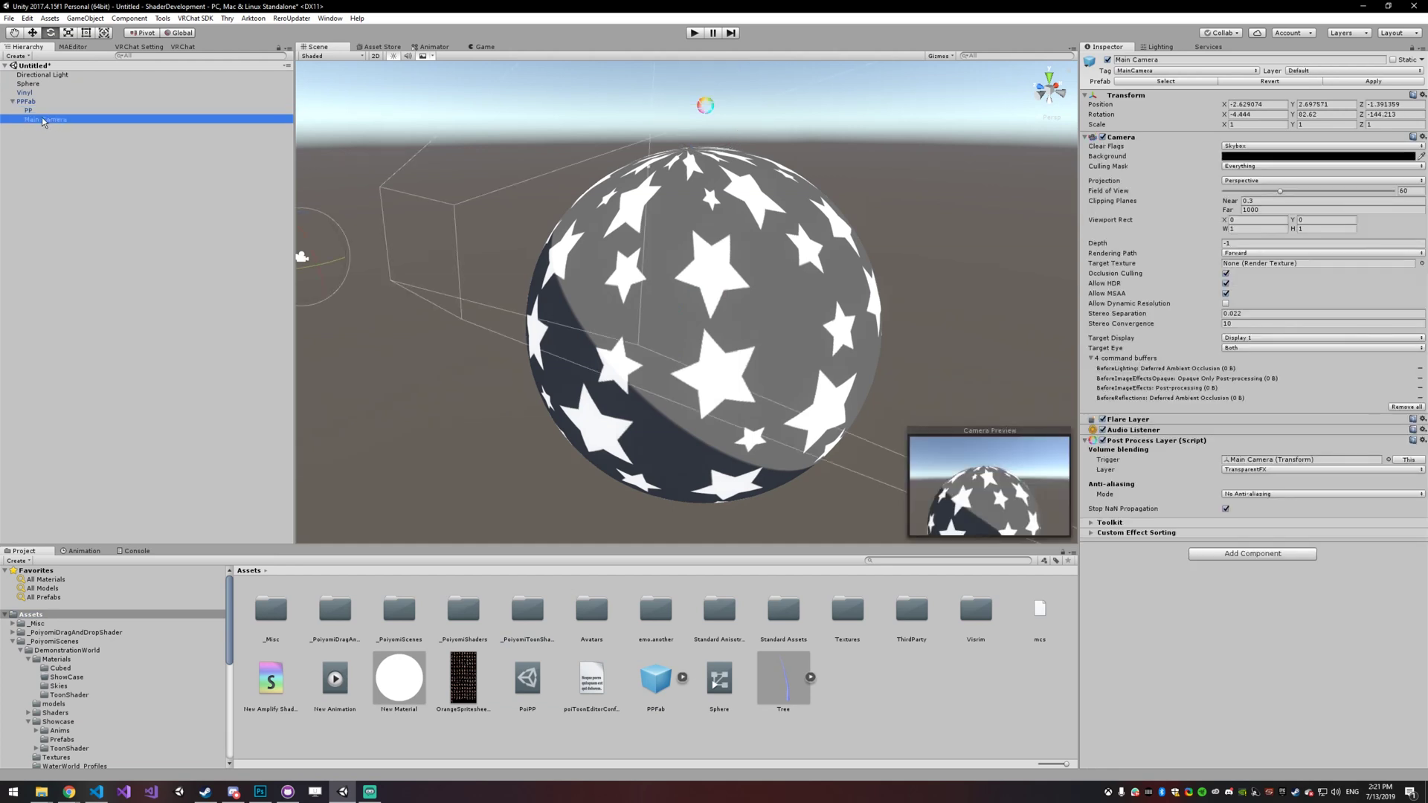
drag(42, 119, 39, 158)
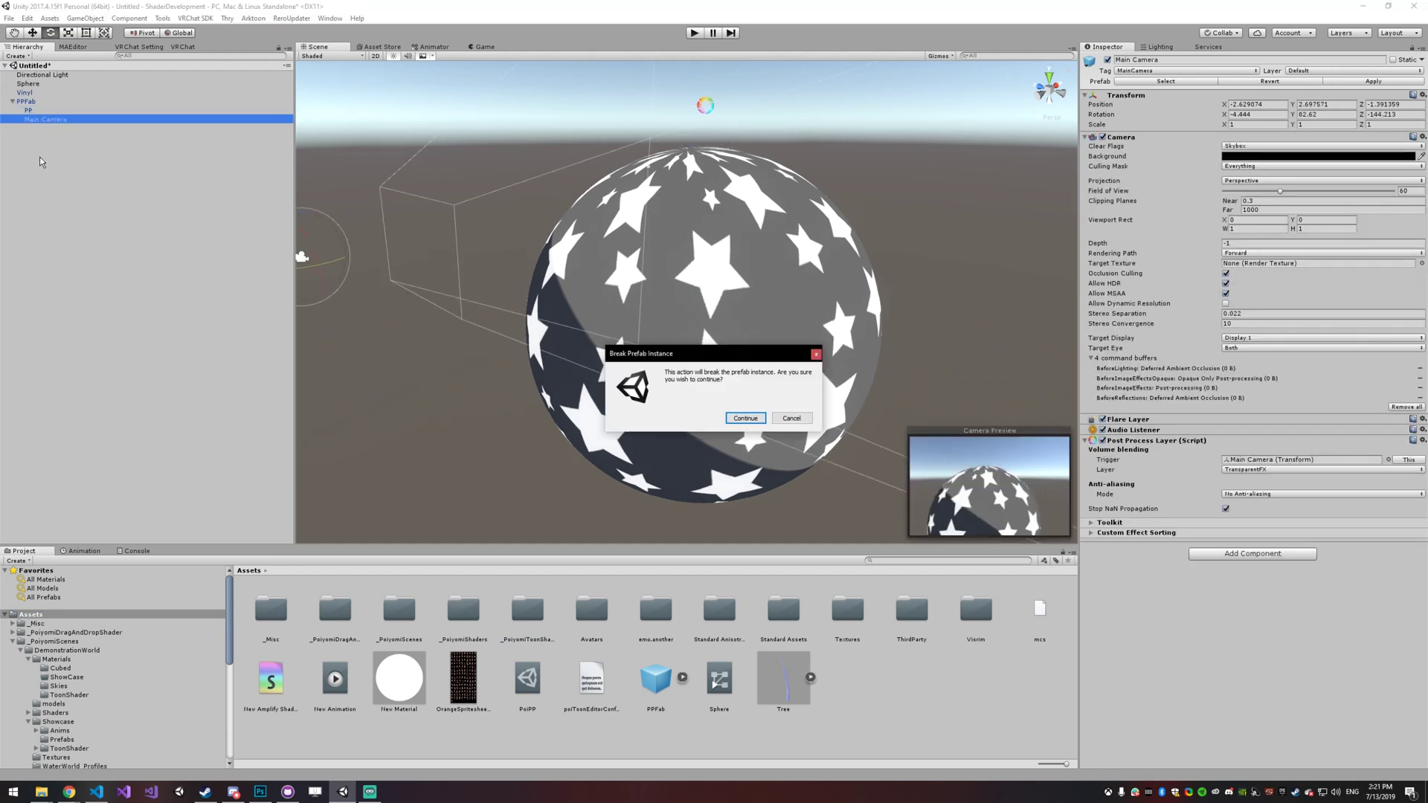
click(745, 418)
Select the sphere and raise its Emission Strength to 3.77.
mouse_move(778, 310)
middle_down()
mouse_move(801, 291)
mouse_move(796, 327)
middle_up()
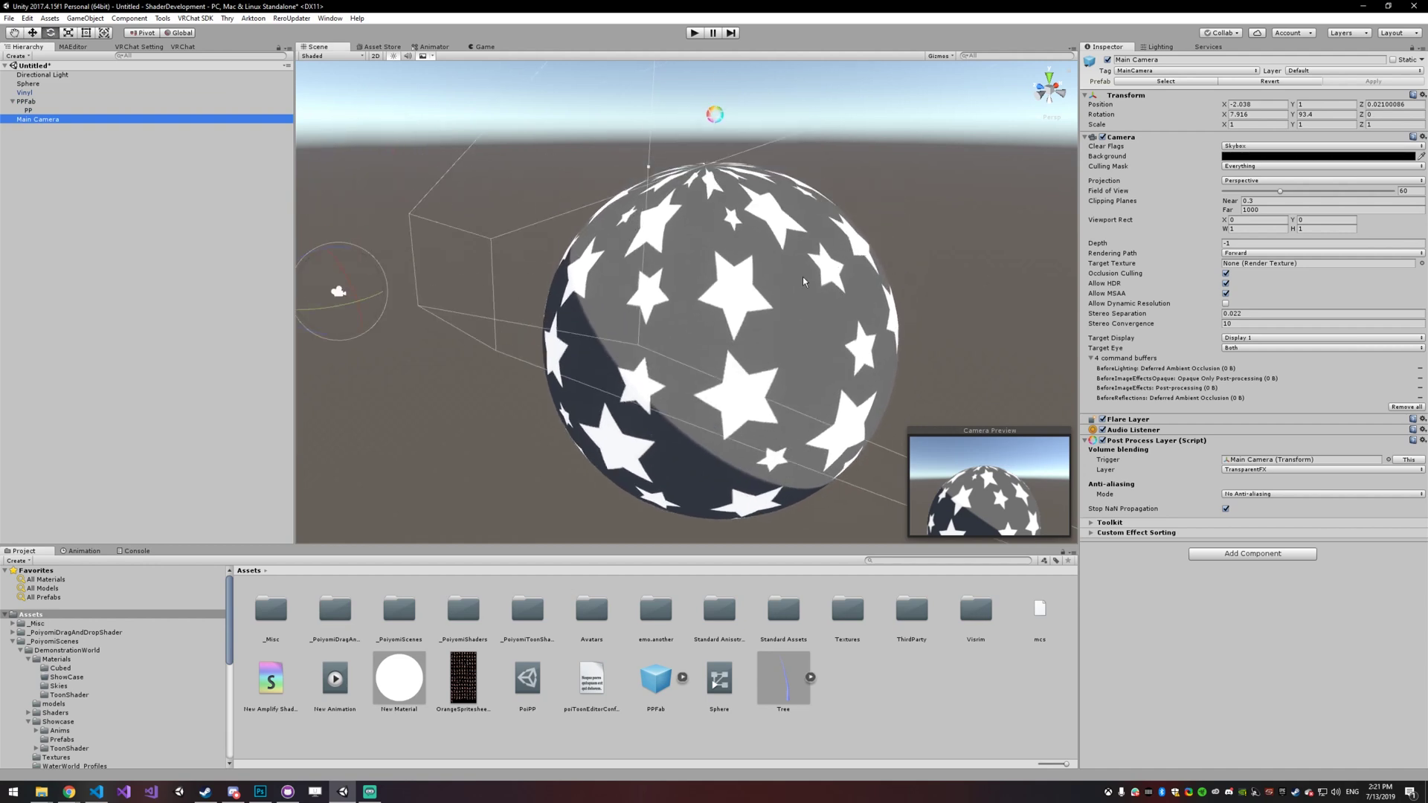
click(797, 327)
drag(1226, 548, 1249, 549)
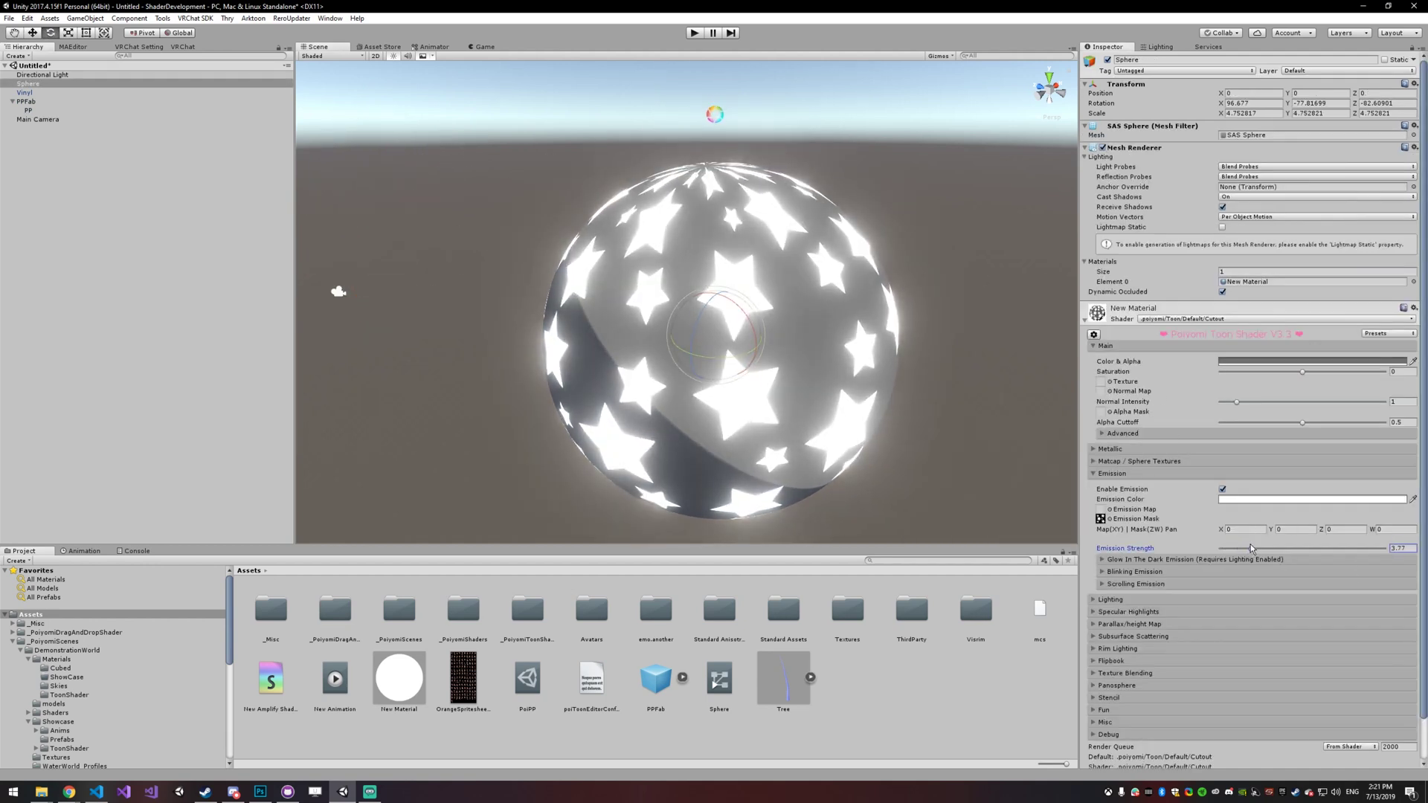
mouse_move(943, 378)
middle_down()
mouse_move(933, 391)
mouse_move(935, 367)
middle_up()
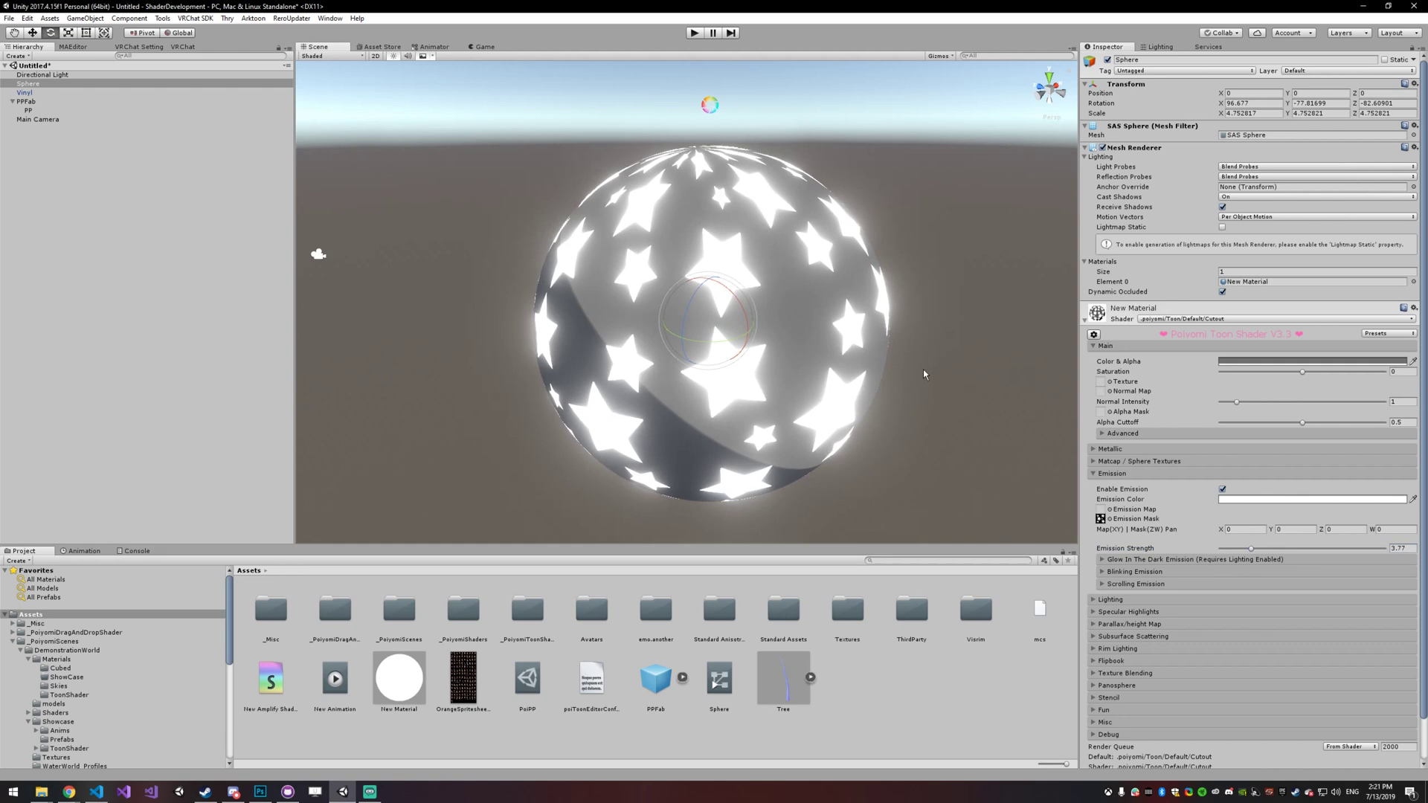
click(1155, 560)
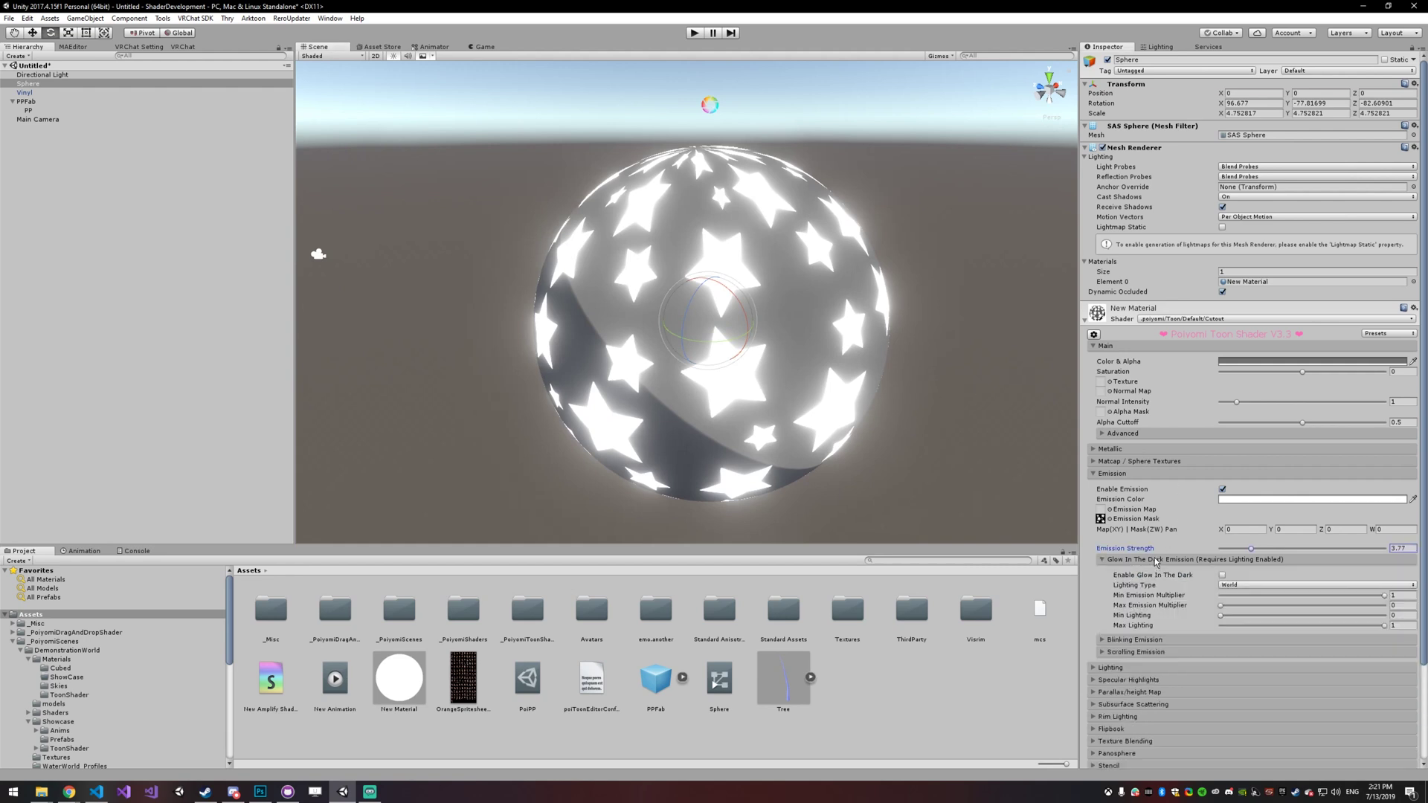
Enable Glow In The Dark emission and dim the Directional Light to preview the glow.
click(1222, 576)
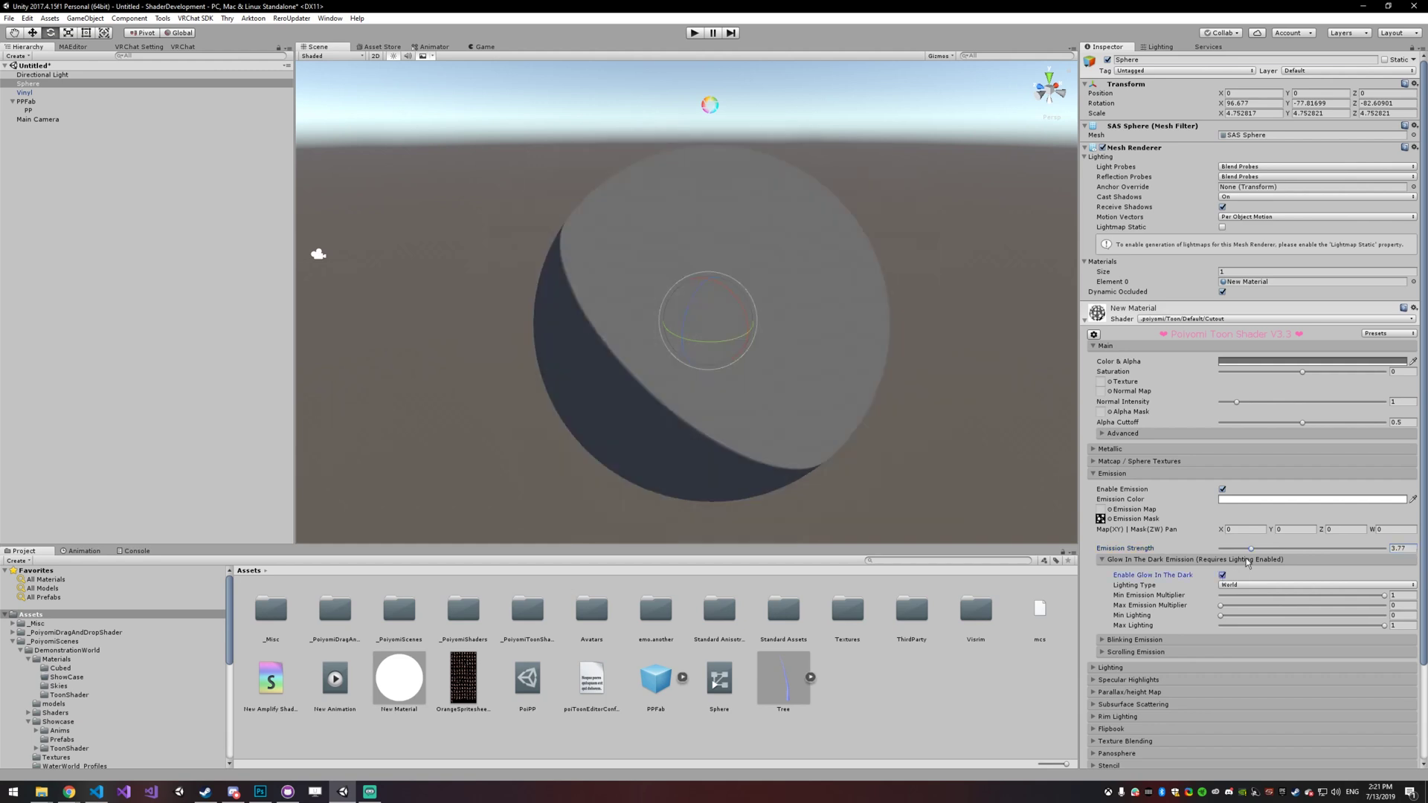
click(106, 83)
click(98, 75)
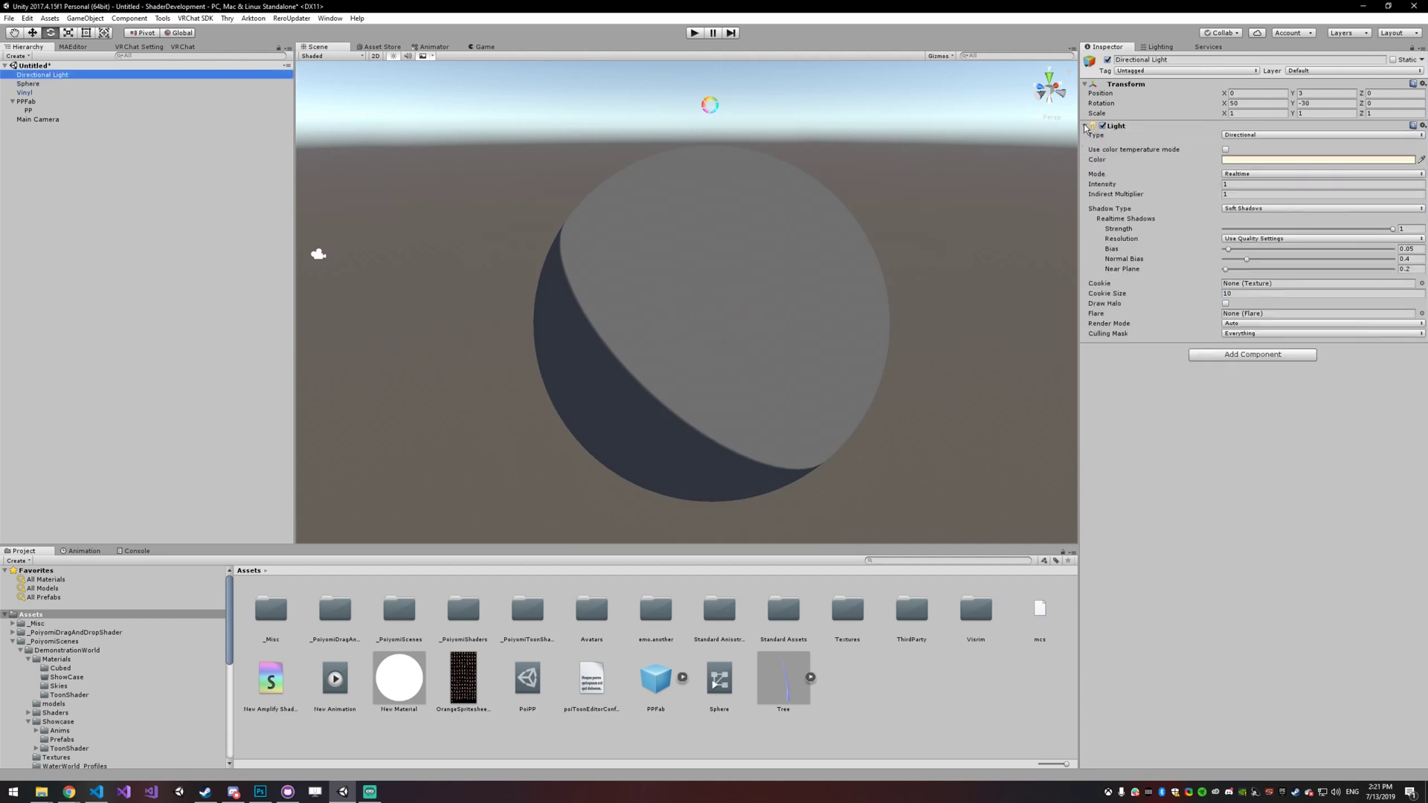
mouse_move(1214, 184)
mouse_down()
mouse_move(1175, 188)
mouse_move(1203, 189)
mouse_up()
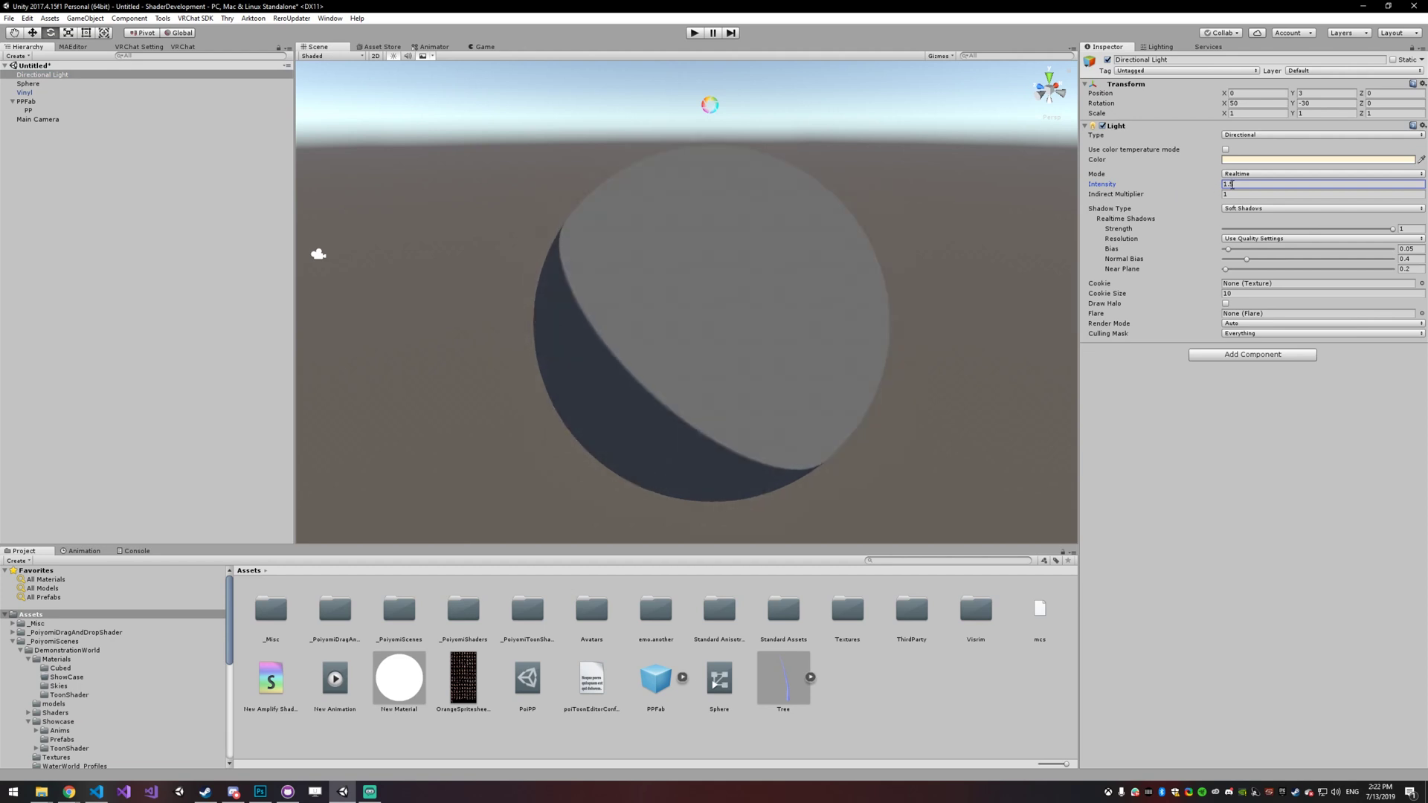
Restore the Directional Light intensity to 1 and bring up the scene Lighting settings.
click(1235, 186)
text(1)
click(1162, 47)
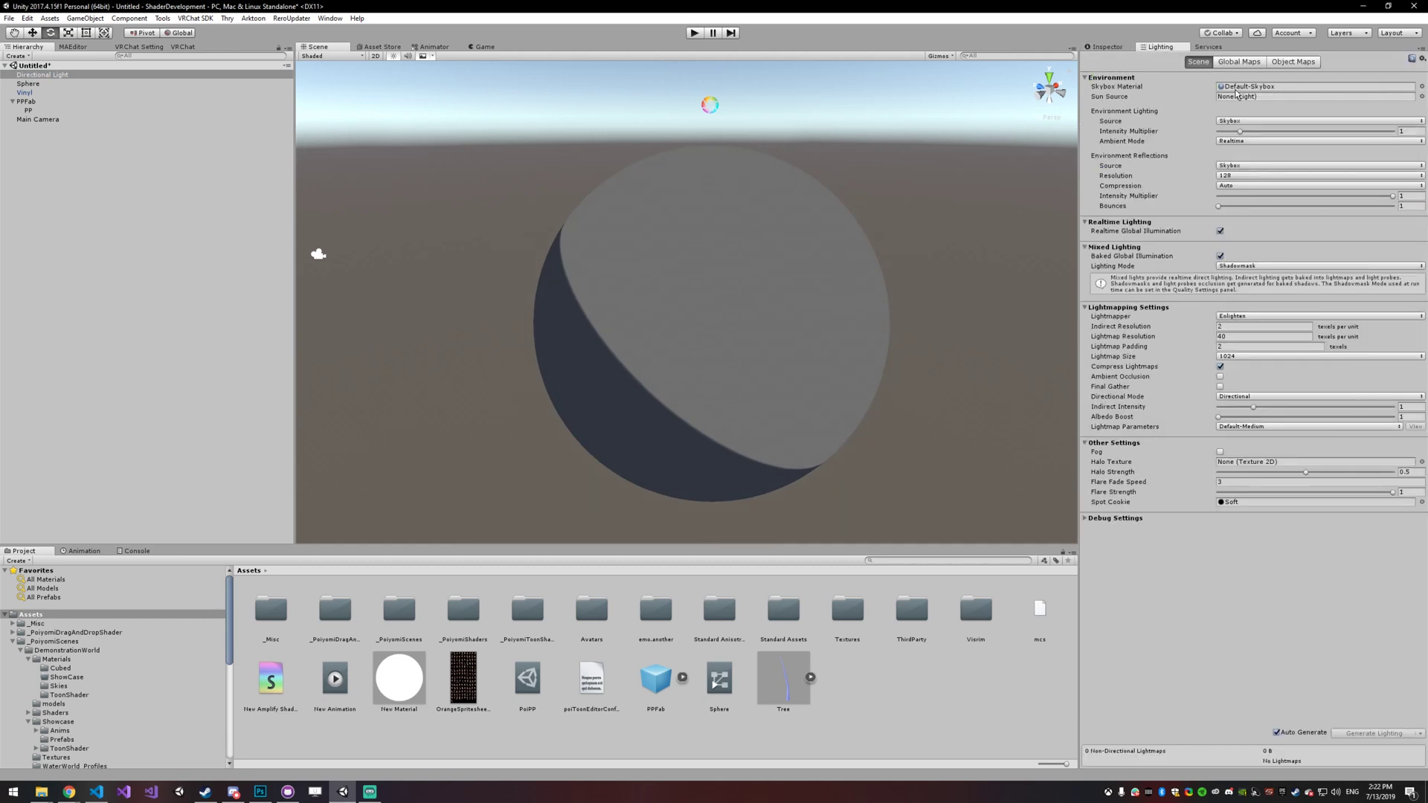
Set the scene's Skybox Material to None.
click(1421, 87)
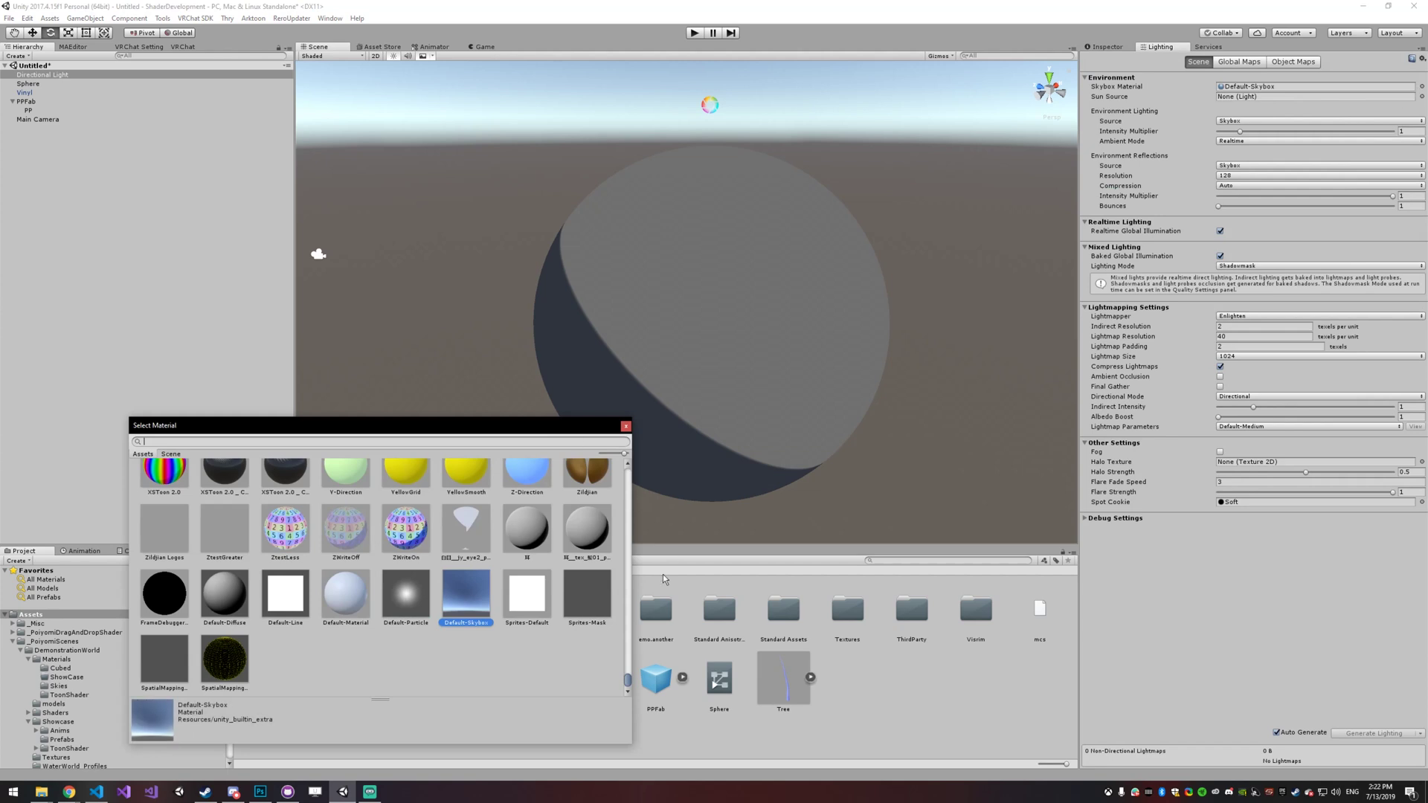
drag(627, 680, 563, 473)
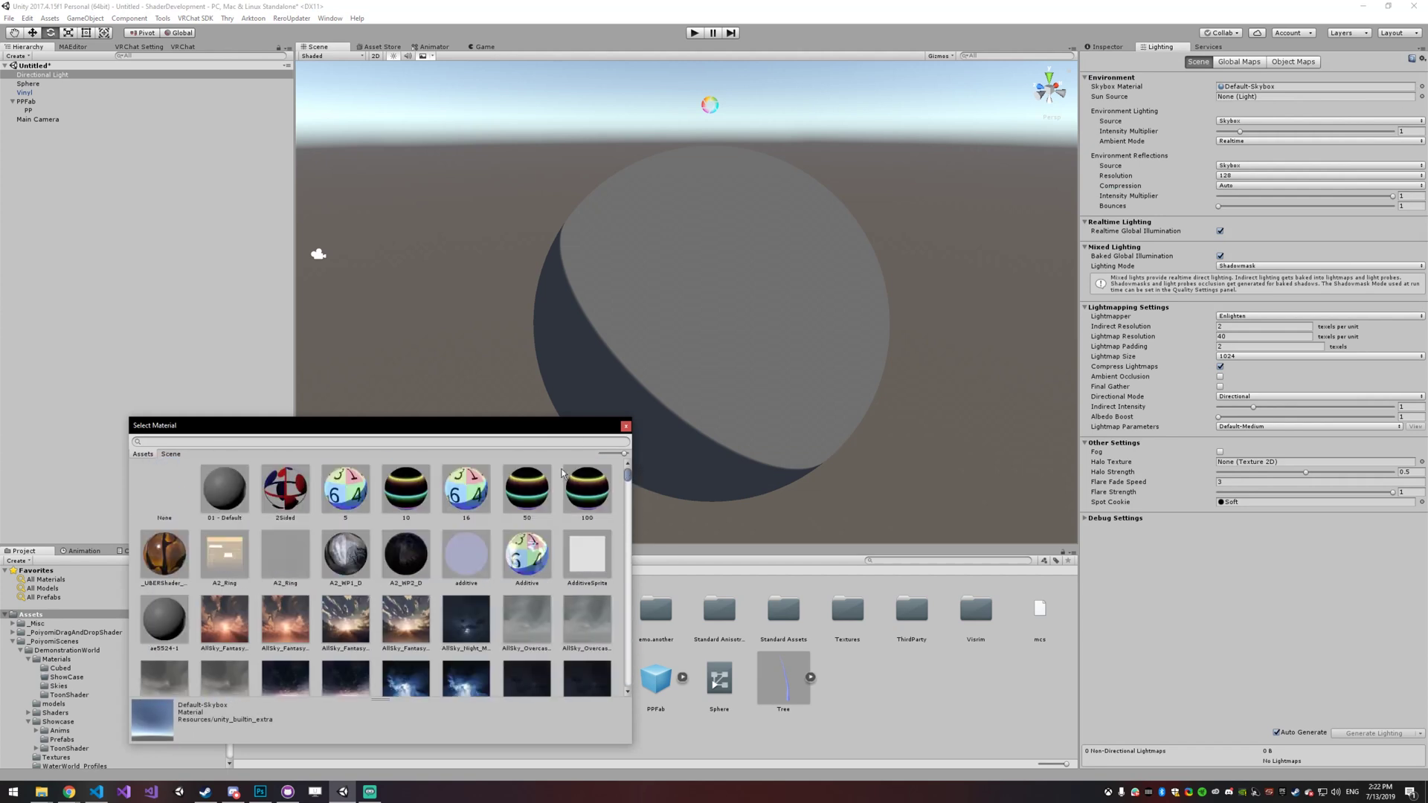
click(173, 503)
click(626, 427)
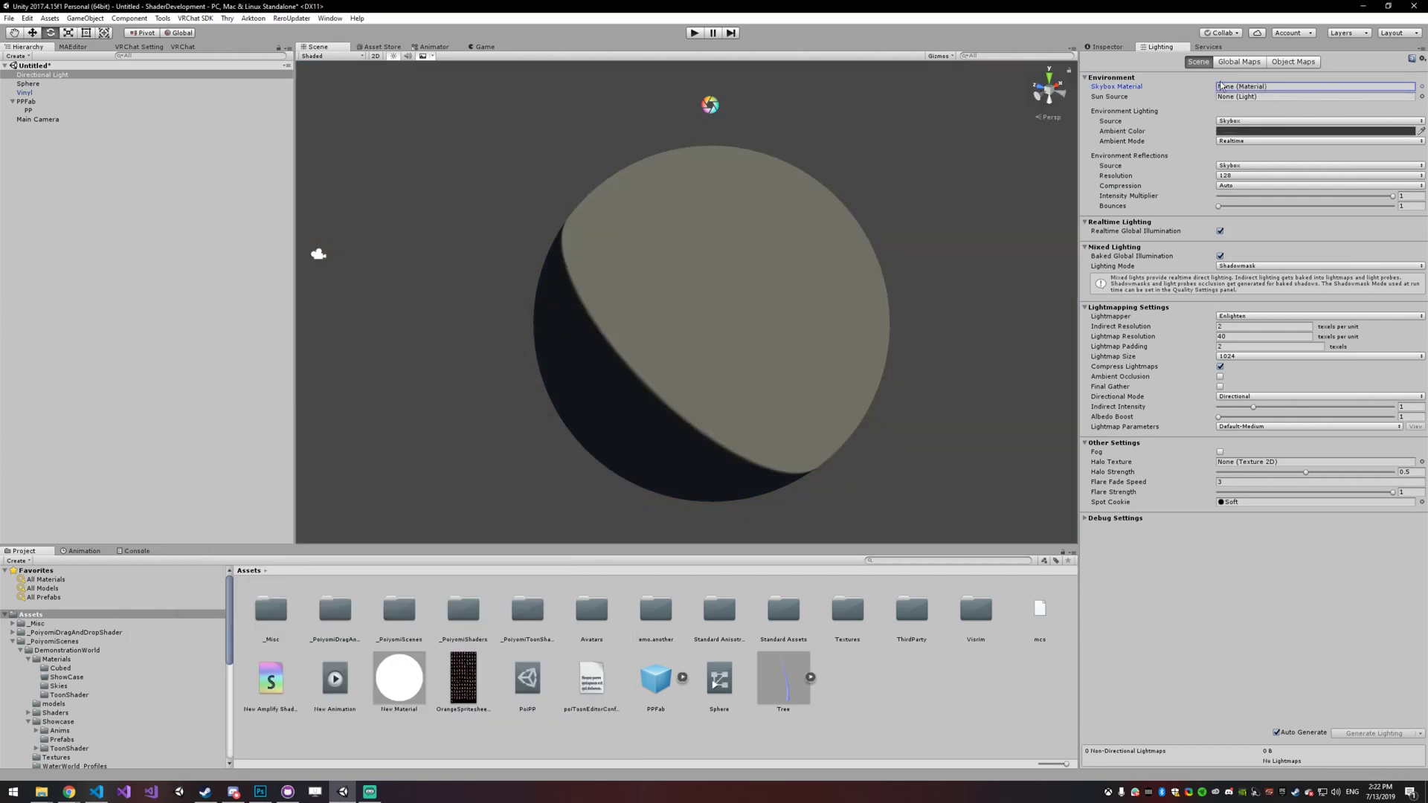
Make the ambient colour black, then reselect the Sphere in the Inspector.
click(1300, 134)
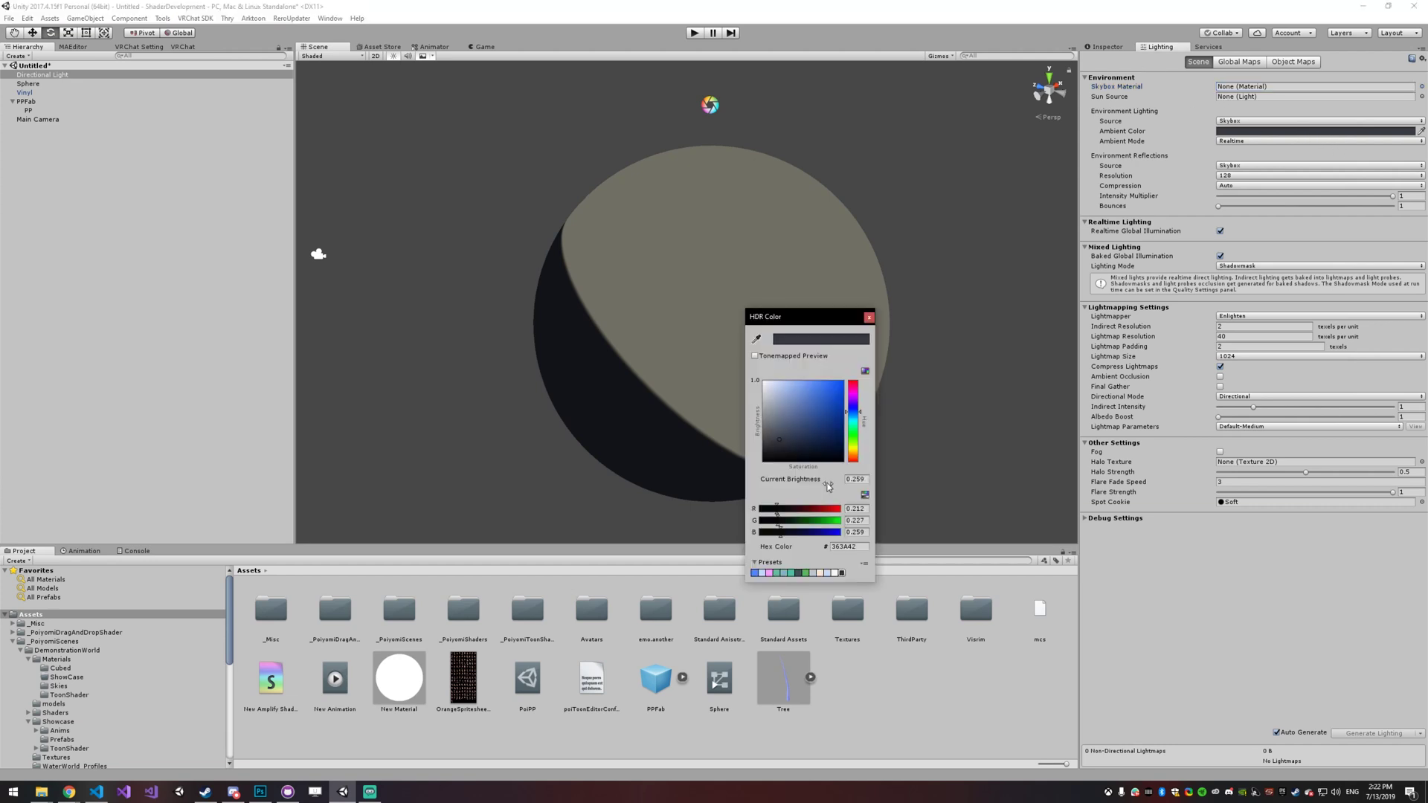
drag(827, 485, 727, 479)
click(868, 311)
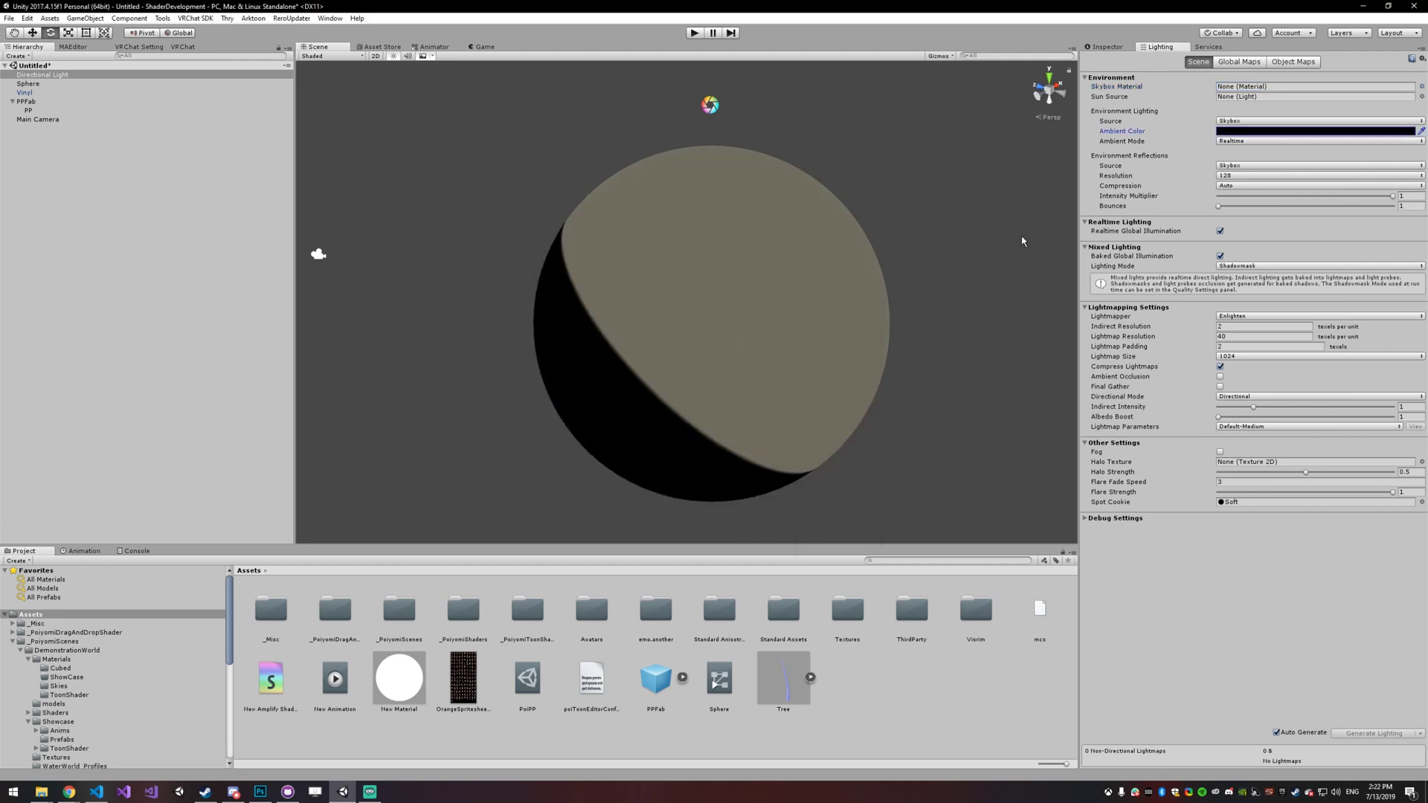
click(1110, 47)
click(752, 345)
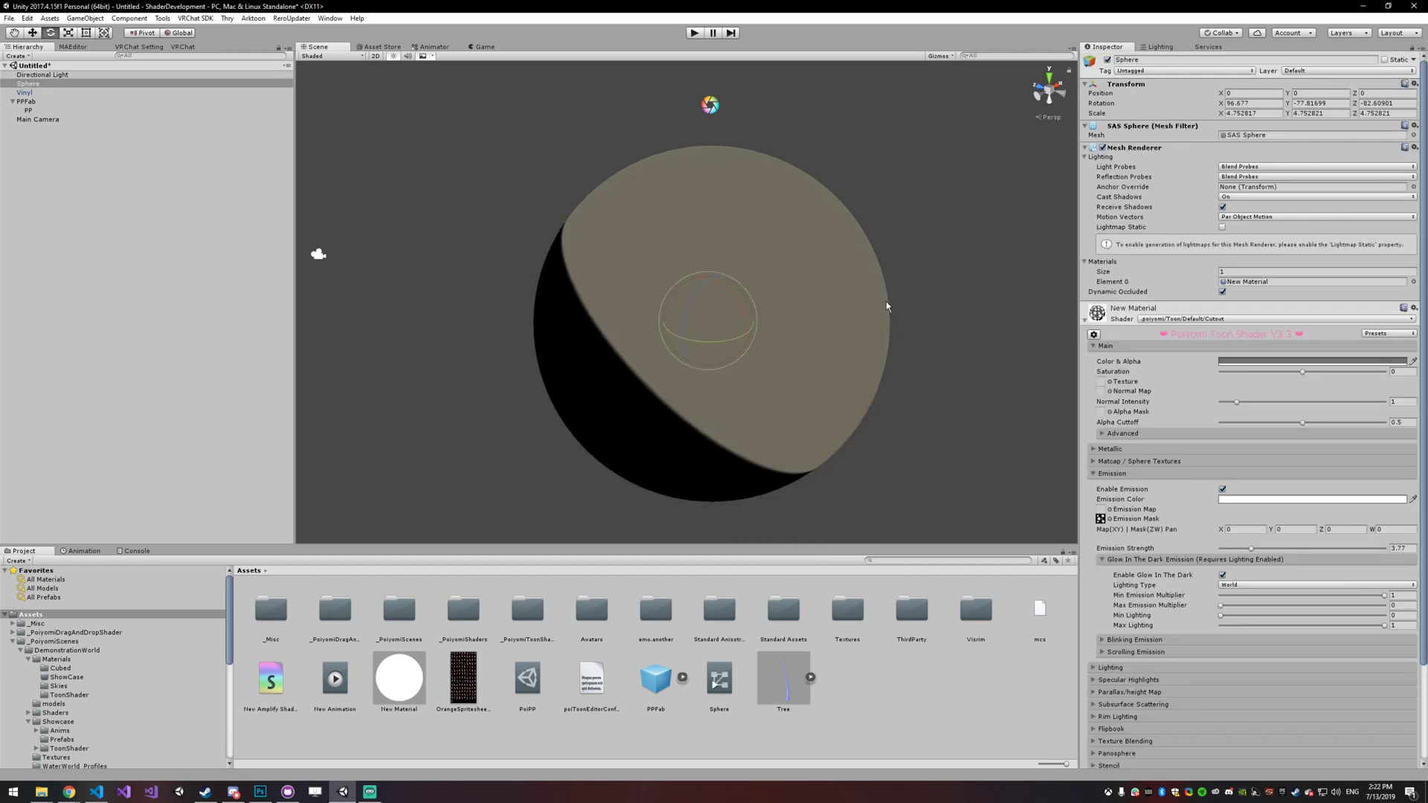
Set the Directional Light's colour to pure white.
click(65, 76)
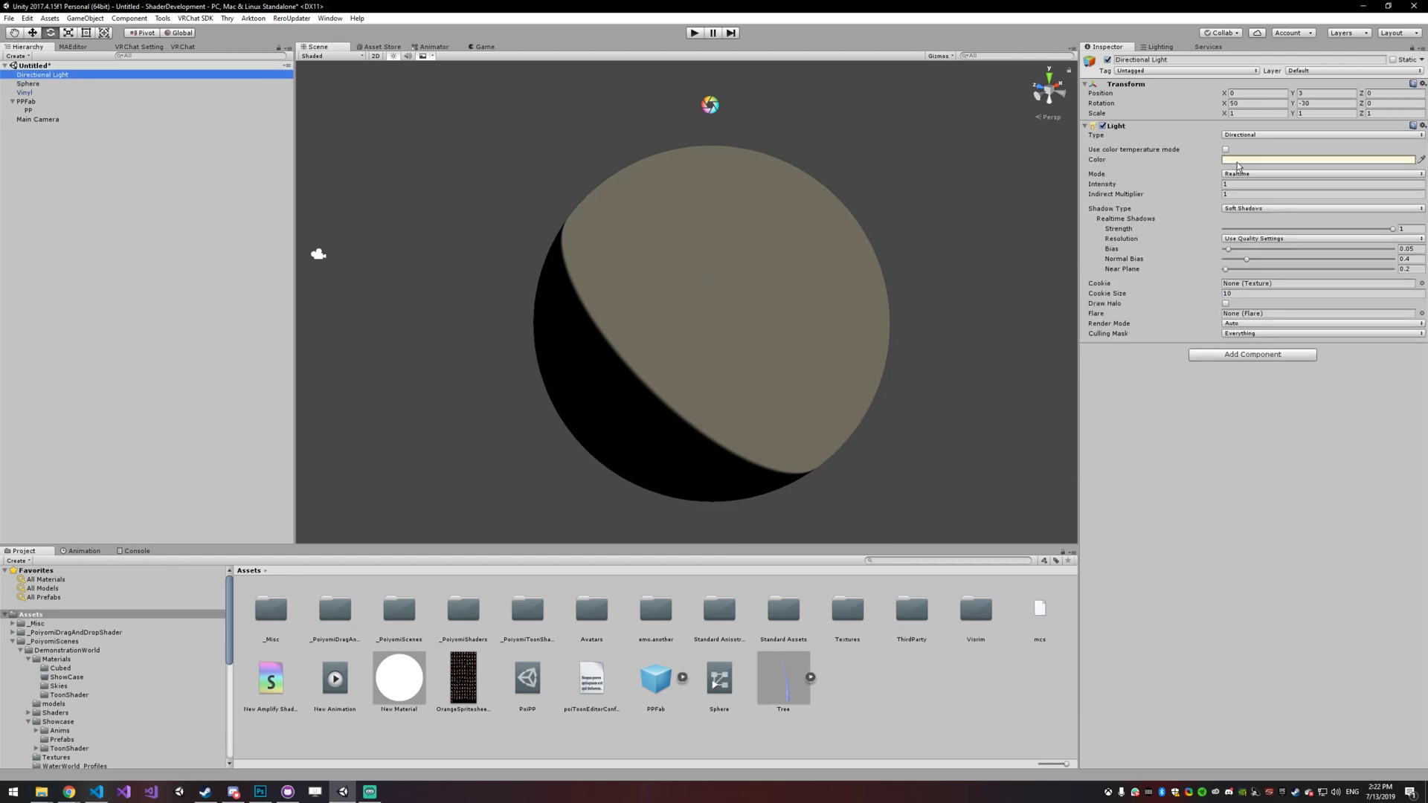
click(1238, 160)
drag(810, 416, 760, 357)
click(870, 313)
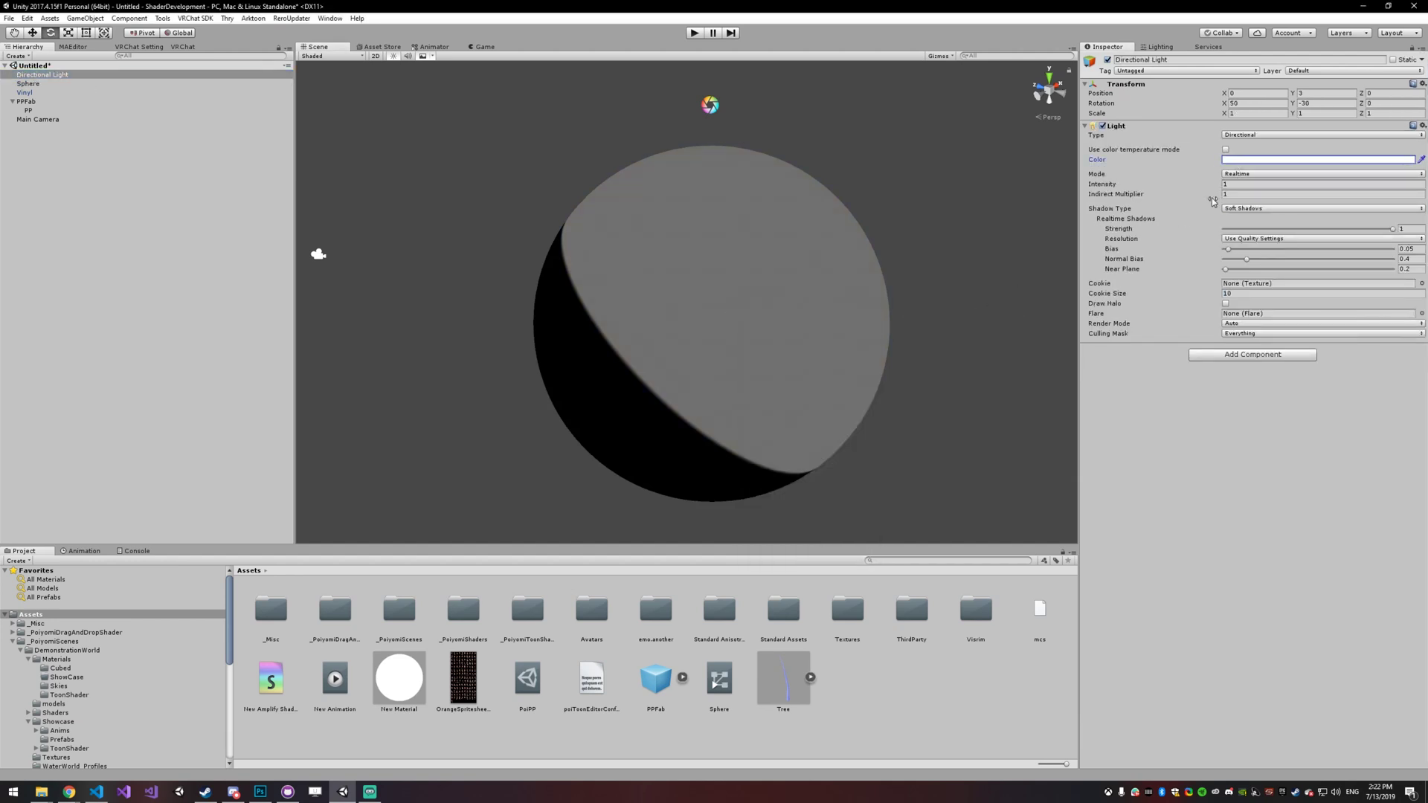
Preview a dimmer light, leave intensity at 1, and reselect the sphere's glow settings.
drag(1212, 197, 1193, 192)
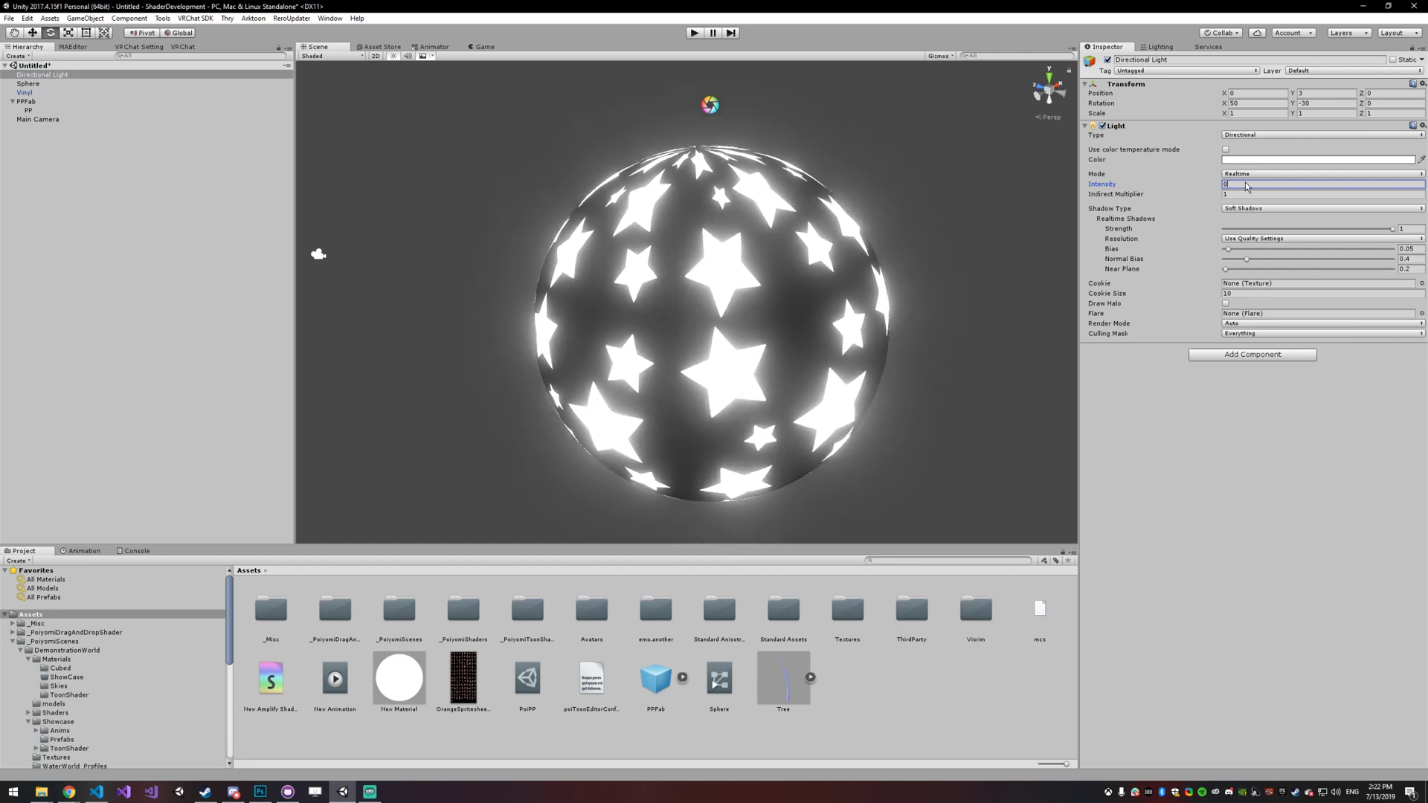
text(1)
click(755, 428)
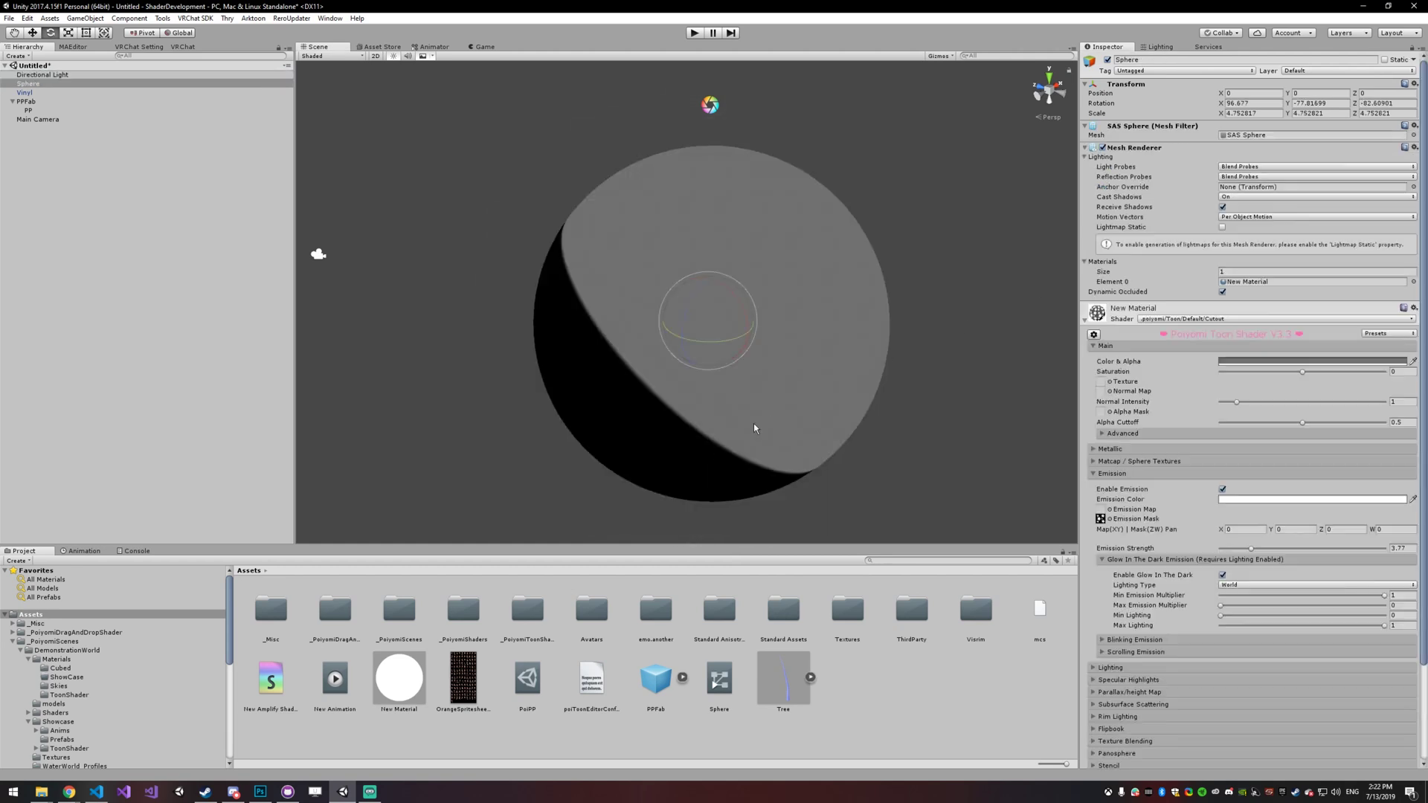
click(1235, 586)
Switch the Glow In The Dark Lighting Type to Mesh.
click(1242, 610)
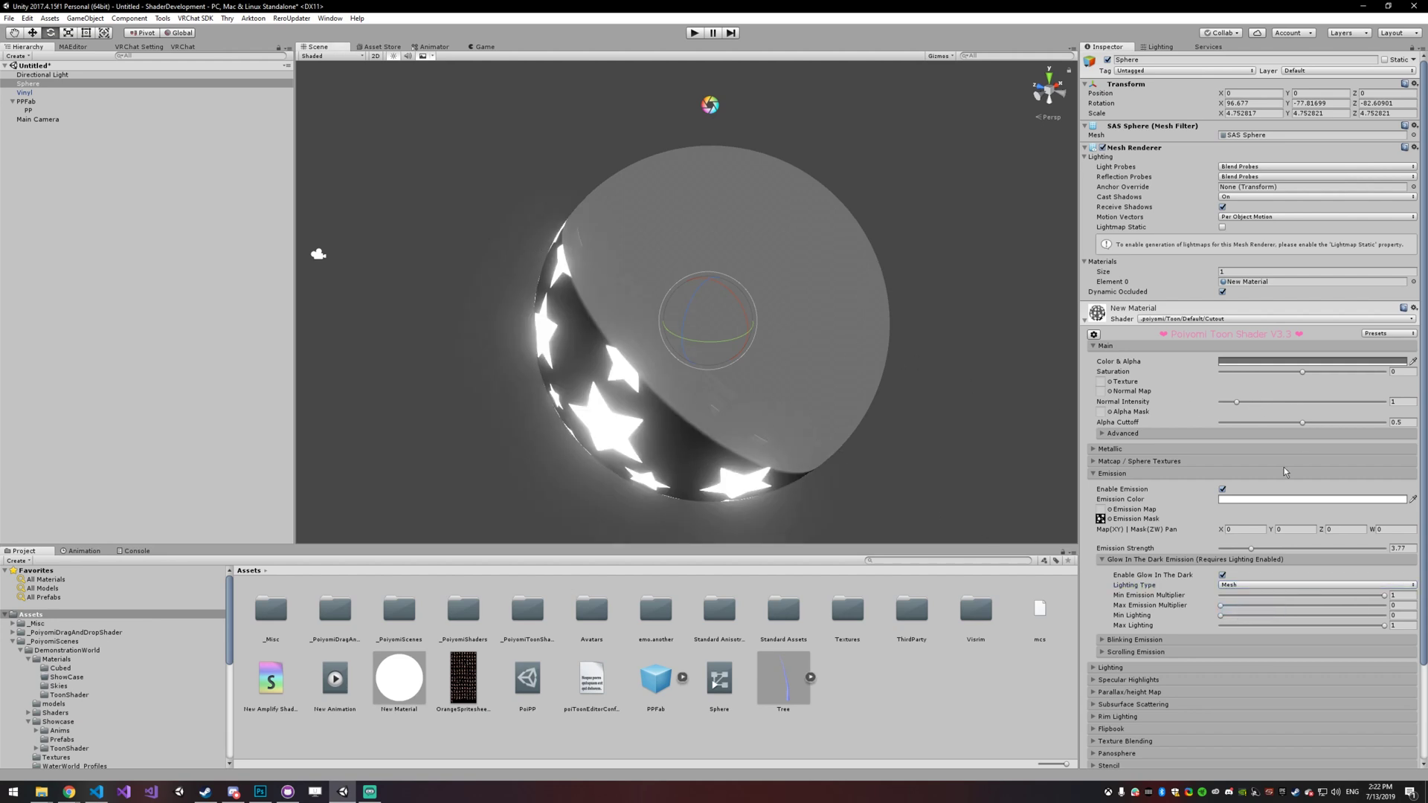
click(1160, 47)
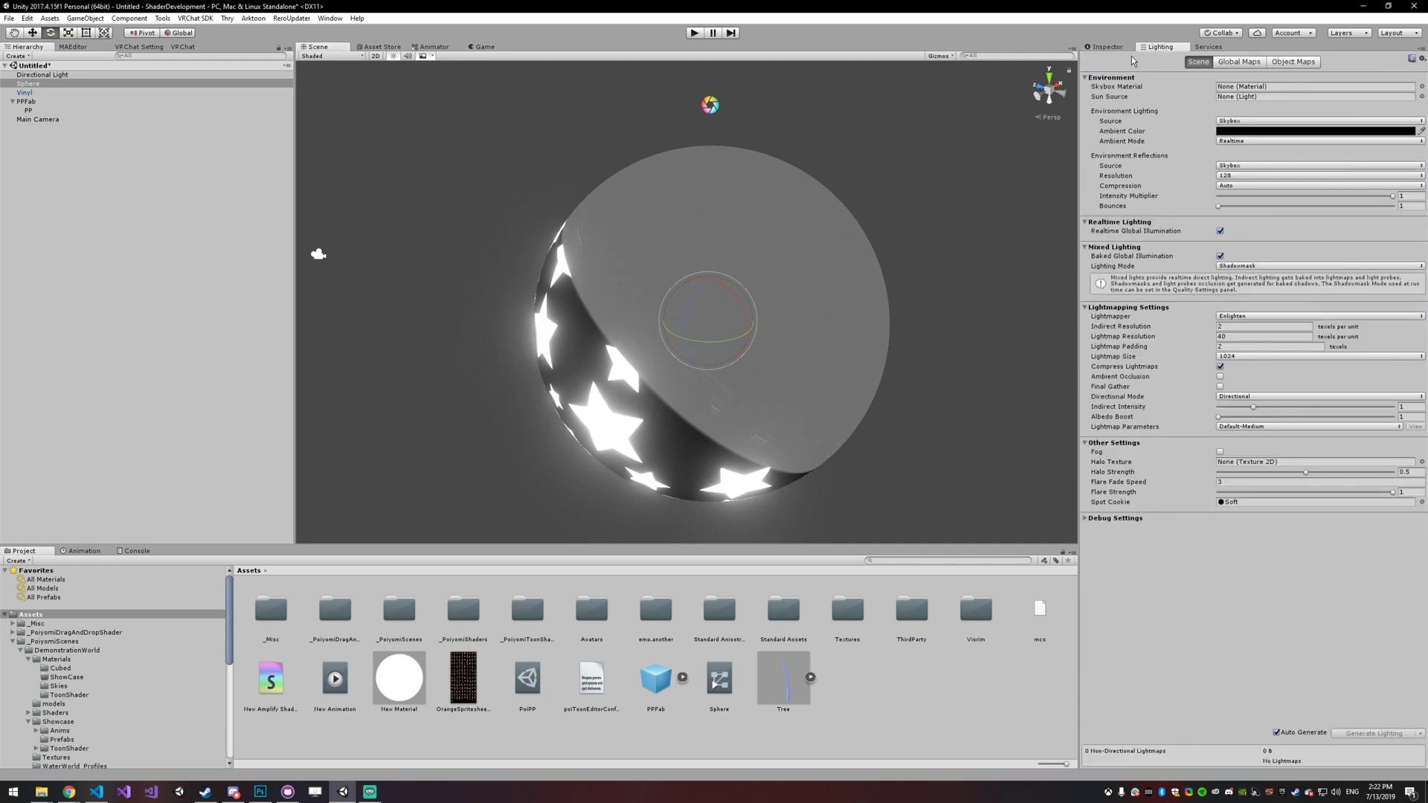
click(1111, 50)
Vary the Directional Light intensity to test the glow, leave it at 1, and orbit the sphere.
click(155, 75)
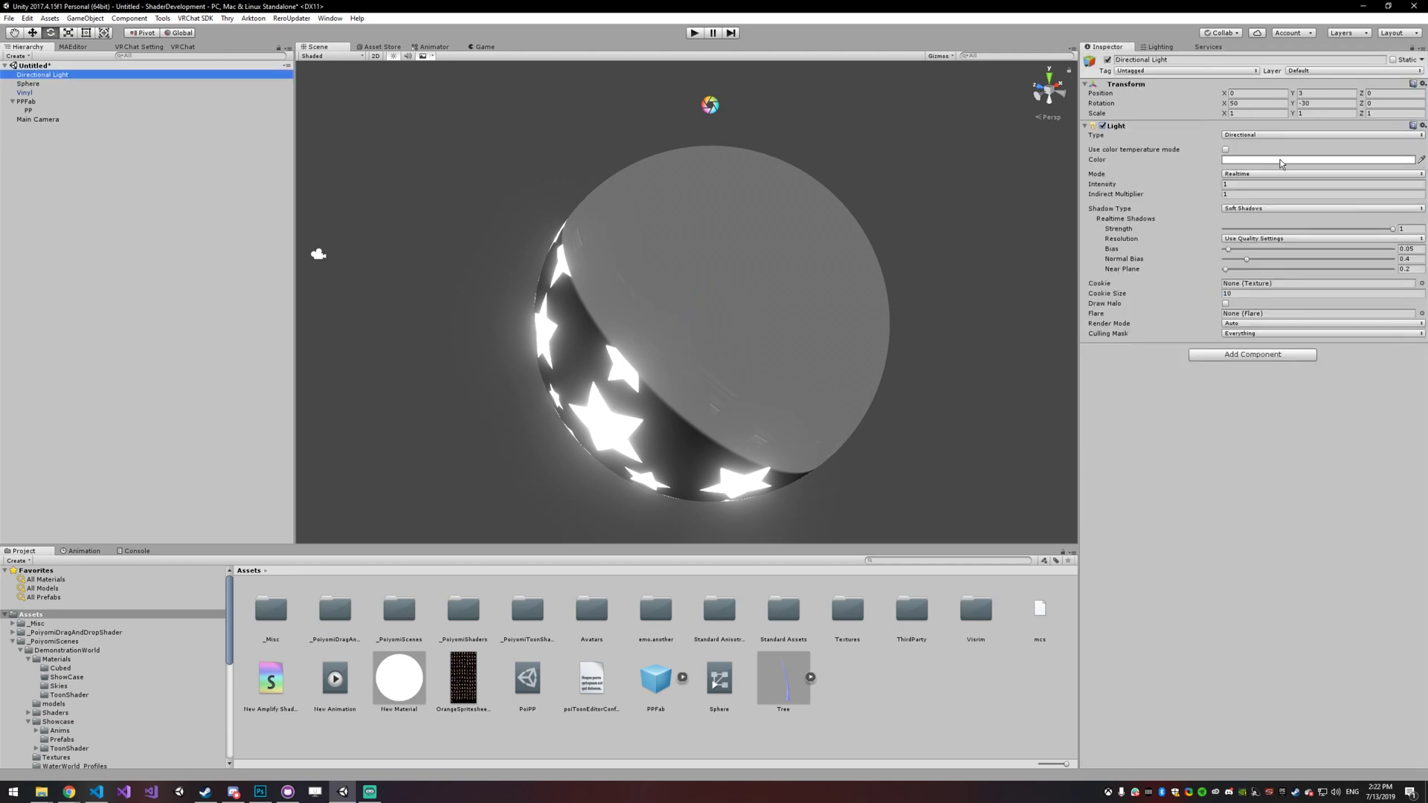
mouse_move(1221, 185)
mouse_down()
mouse_move(1282, 195)
mouse_move(1242, 190)
mouse_up()
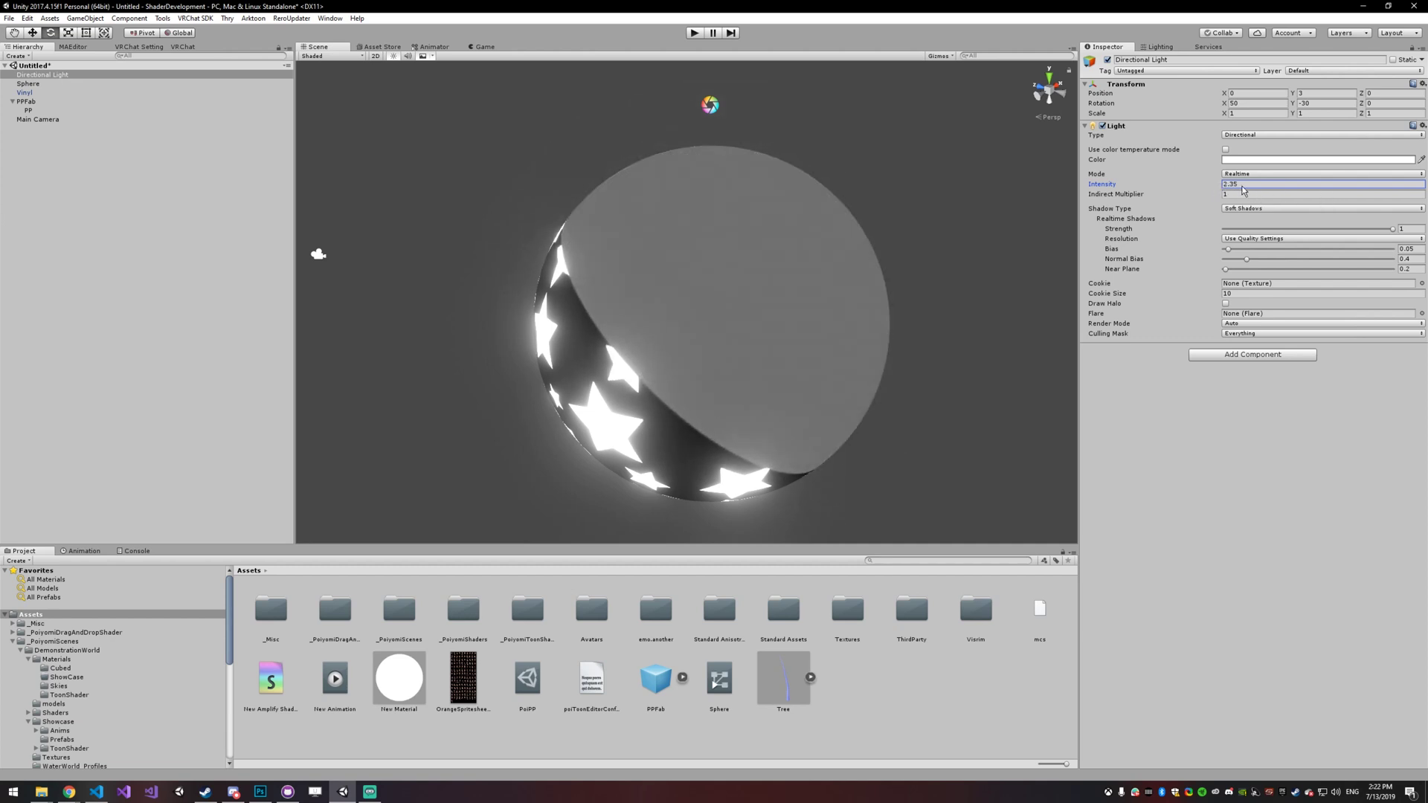
text(1)
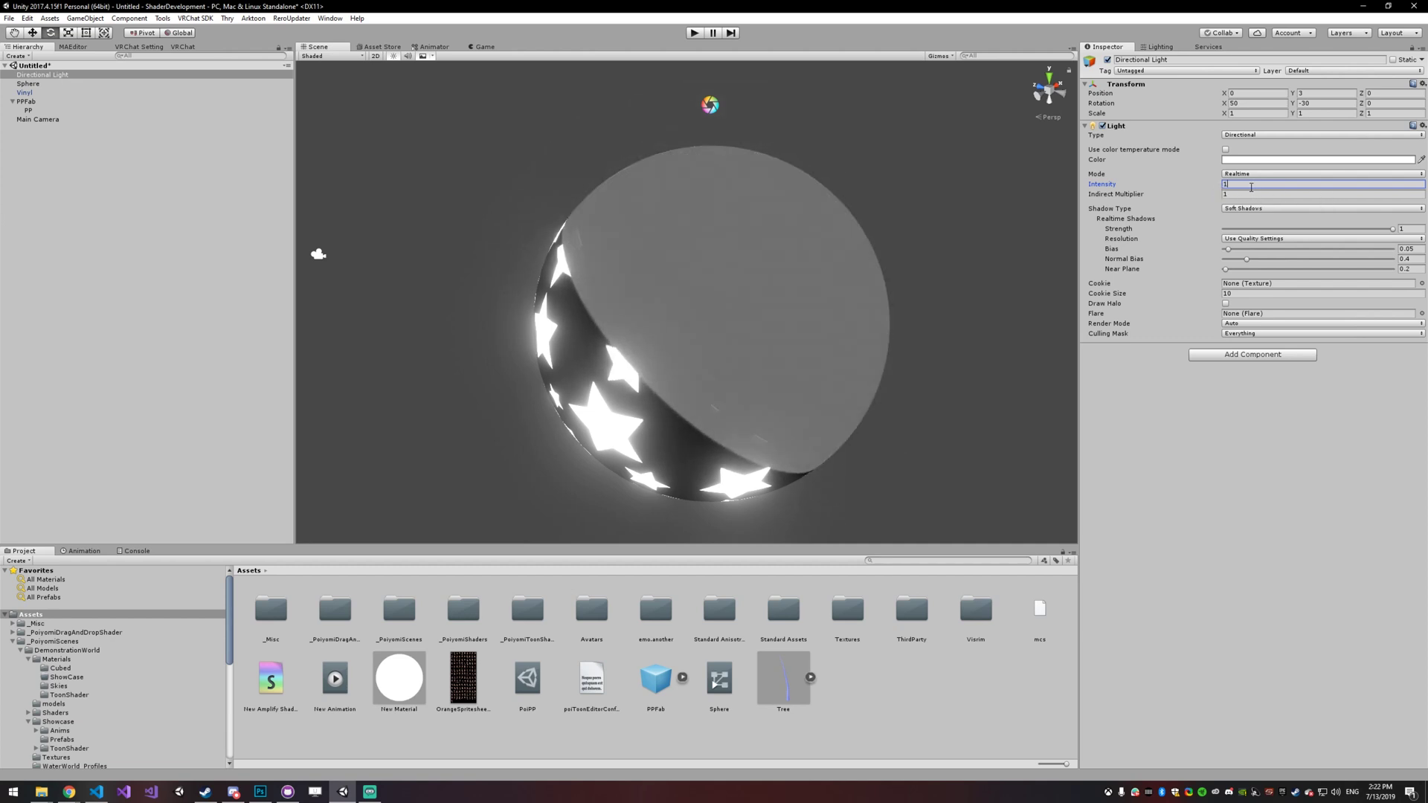
alt+drag(880, 248, 985, 231)
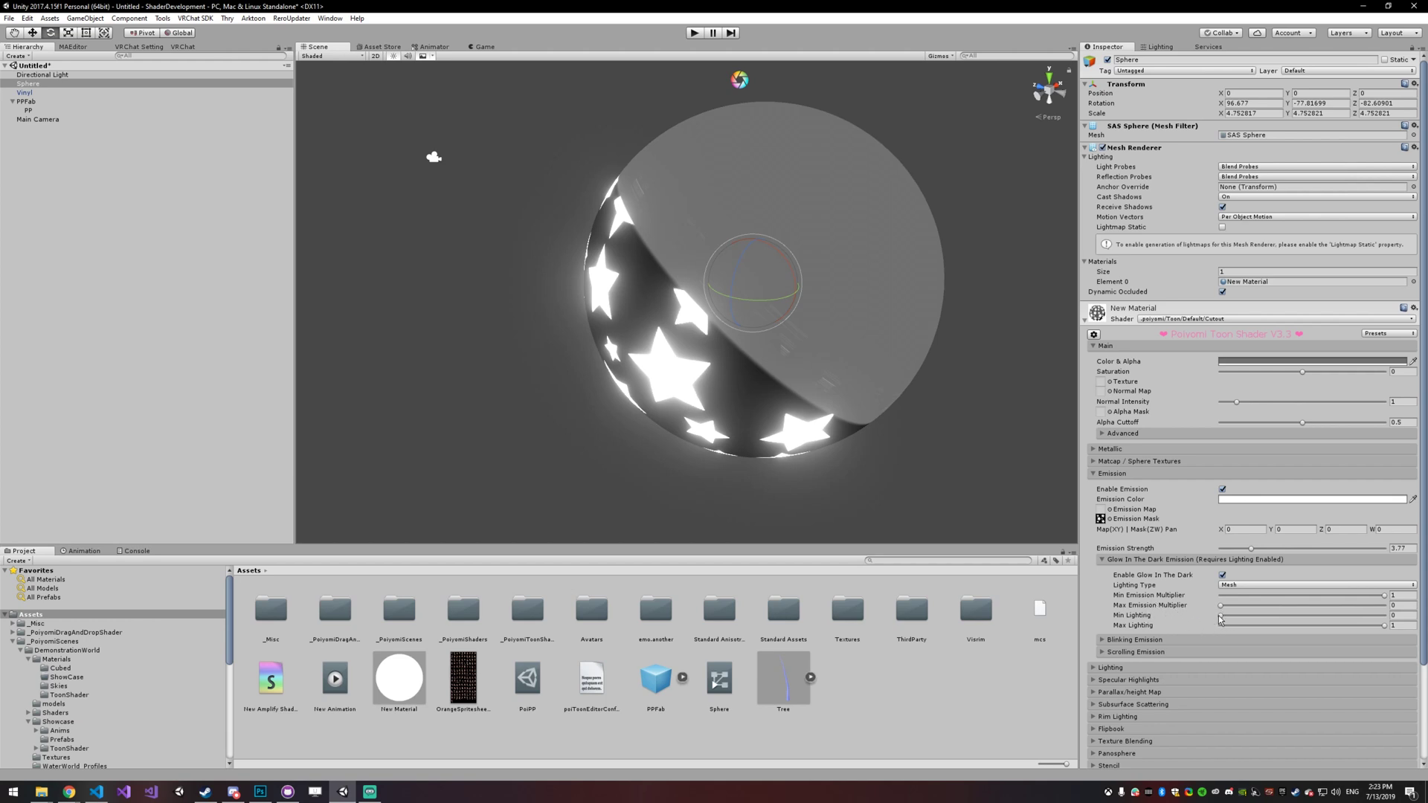
Tune the glow to Min Emission Multiplier 1, Max Emission Multiplier 0, Min Lighting 0.506.
click(1403, 616)
click(1408, 596)
click(1391, 624)
drag(1386, 597, 1202, 603)
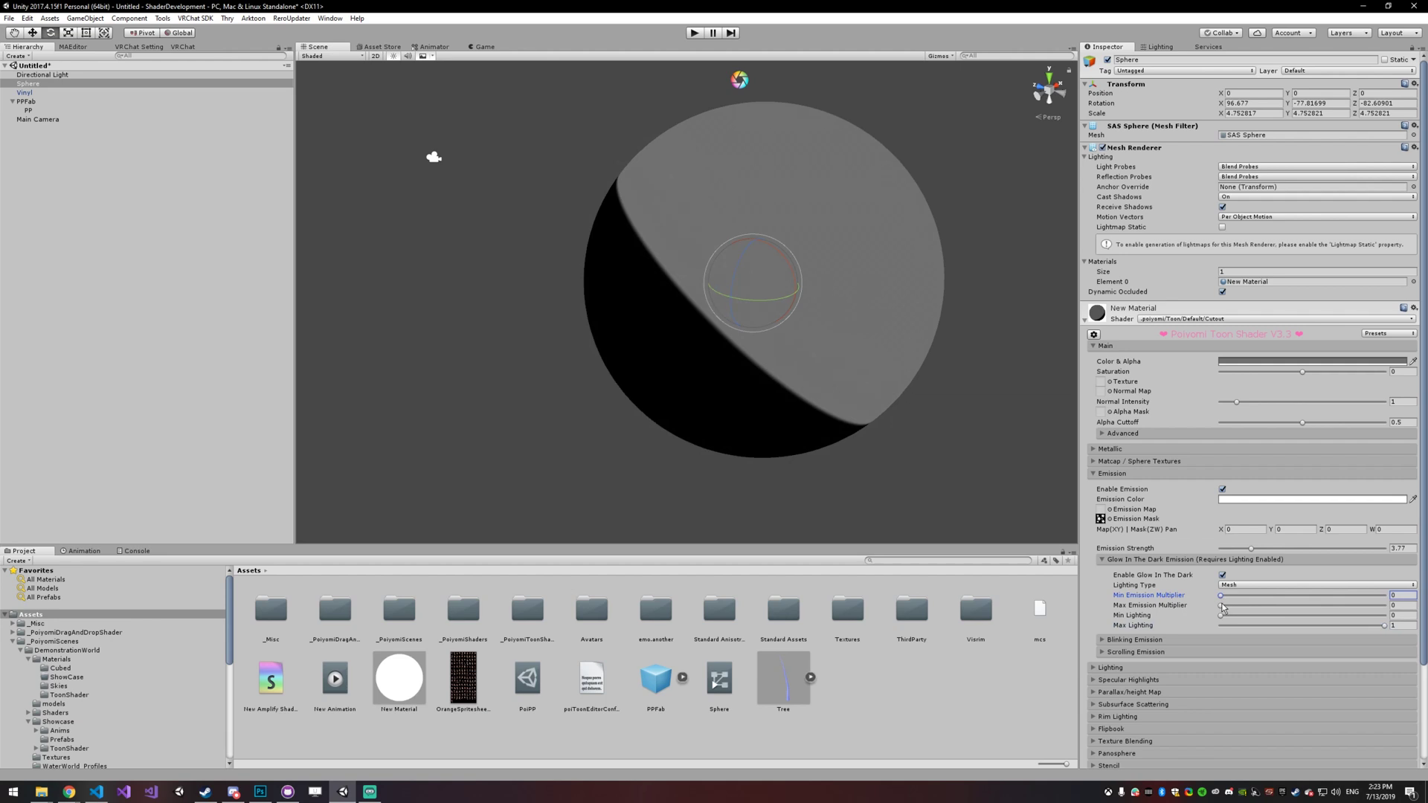
drag(1220, 606, 1385, 605)
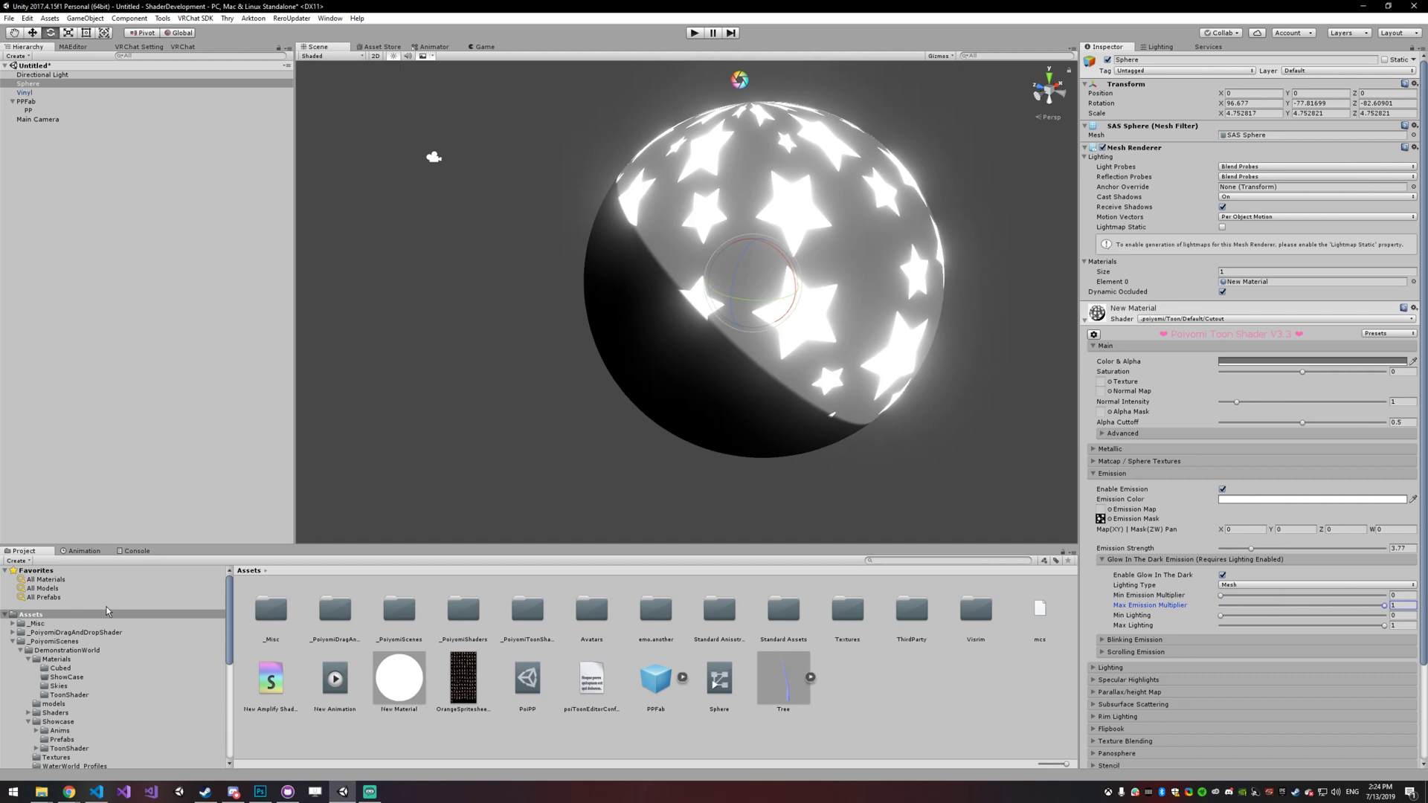
click(1222, 616)
drag(1227, 623, 1307, 623)
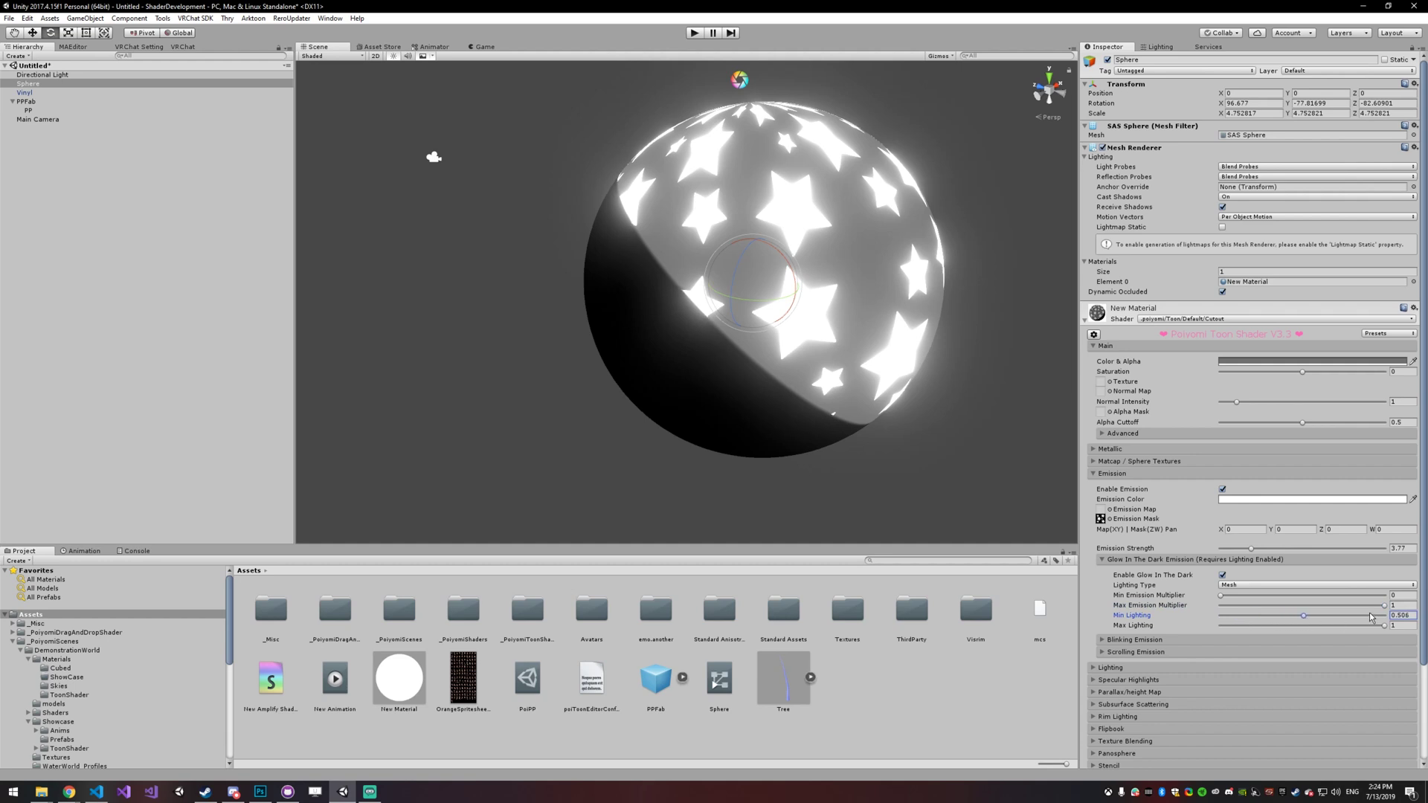
drag(1221, 596, 1132, 619)
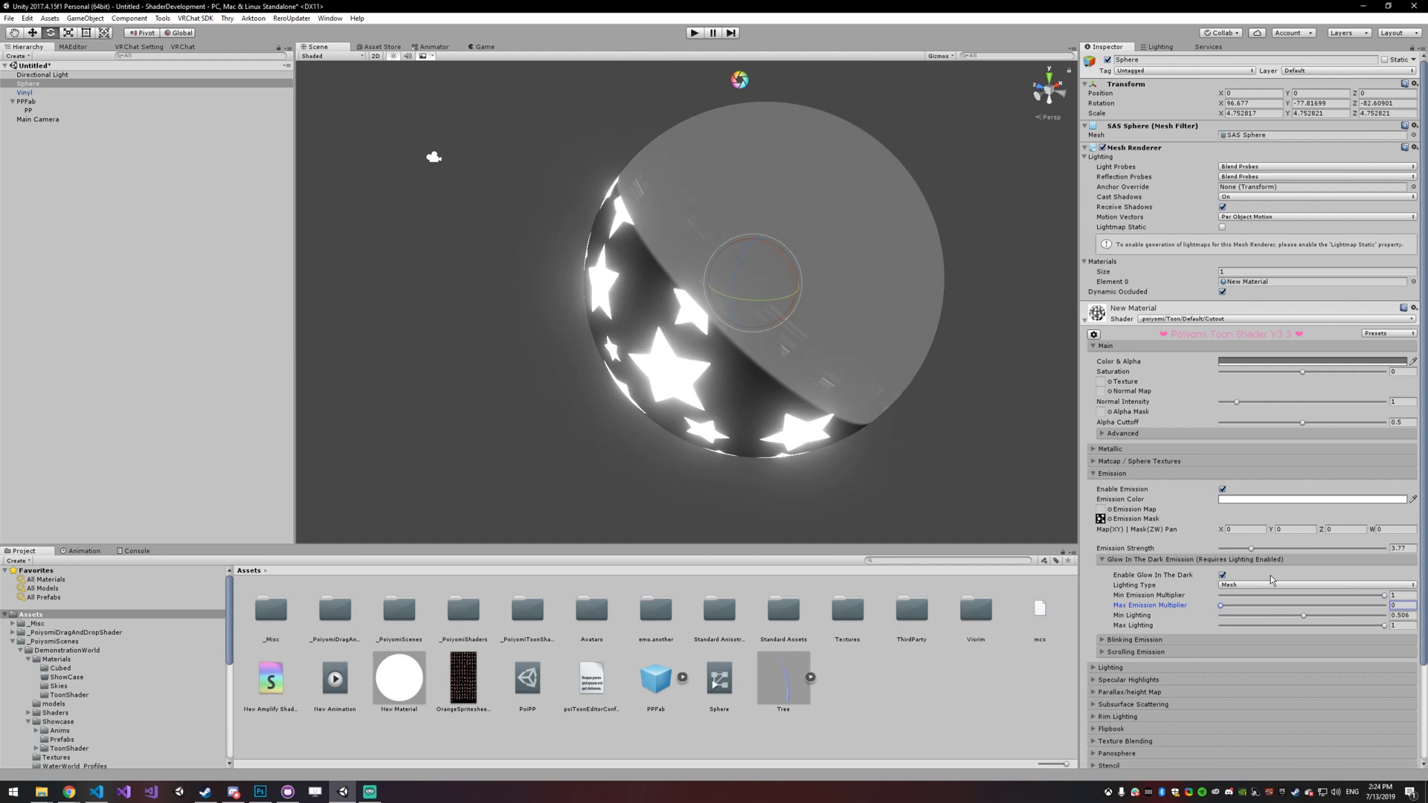
click(1156, 48)
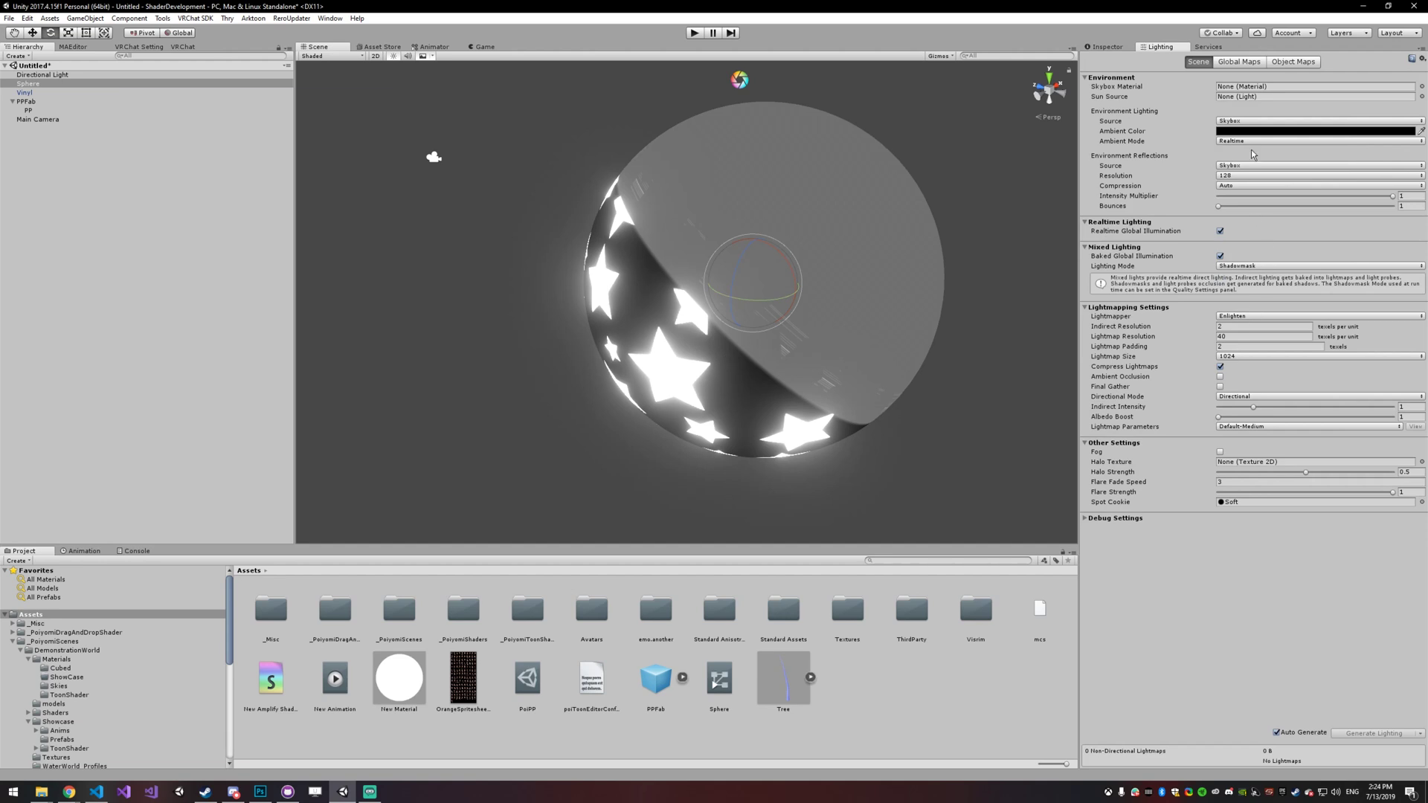
Dim the Directional Light to reveal the glowing stars, restore intensity 1, and reselect the sphere.
click(75, 75)
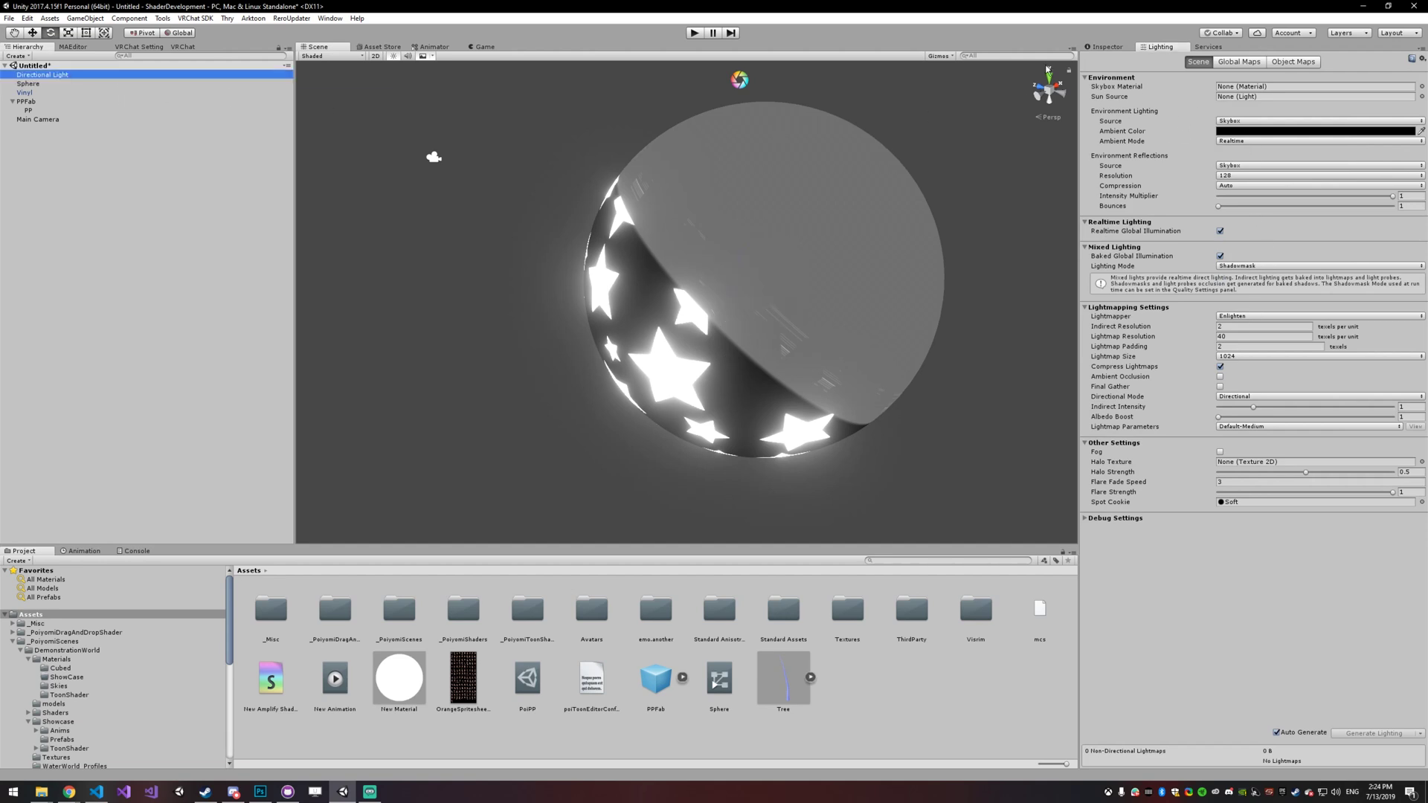
click(1091, 46)
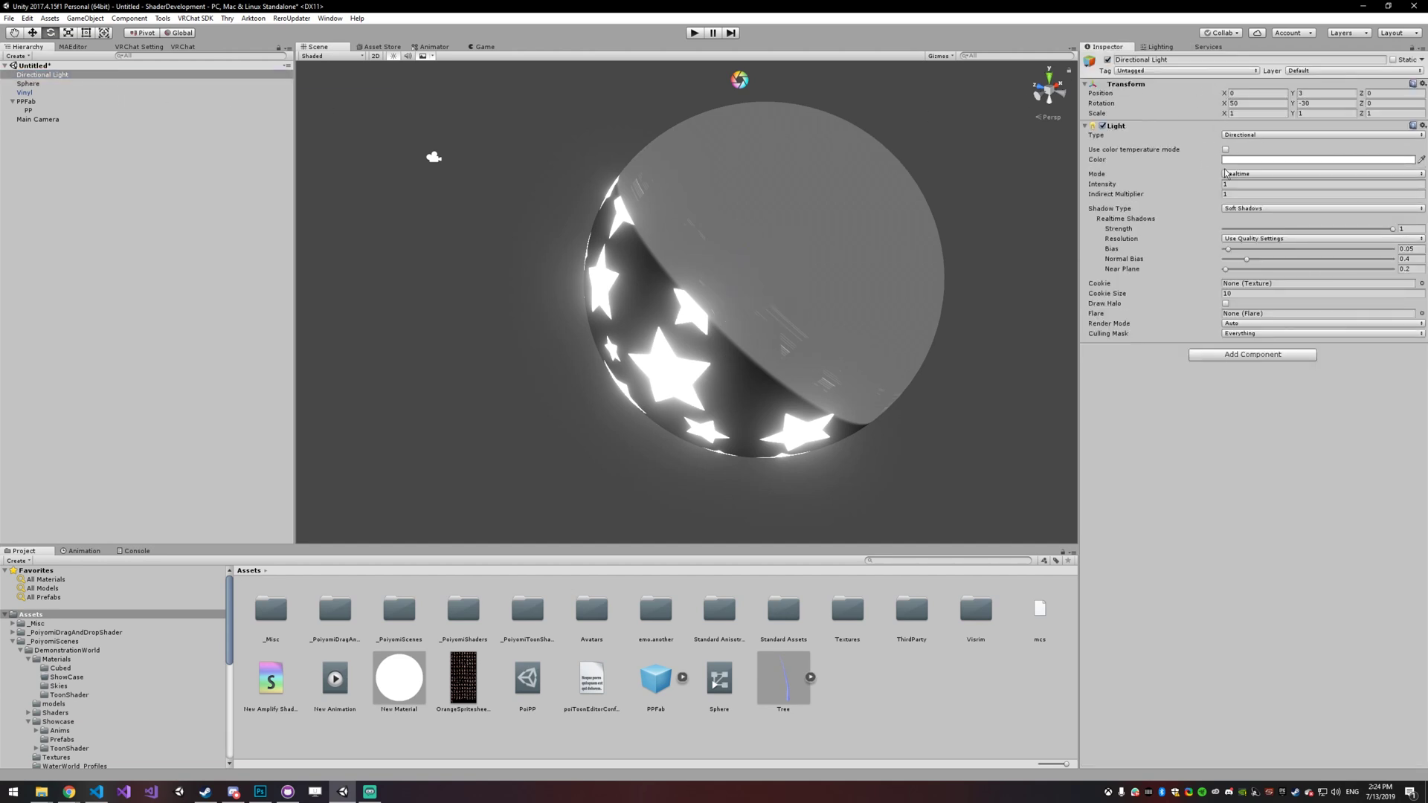
drag(1218, 185, 1207, 191)
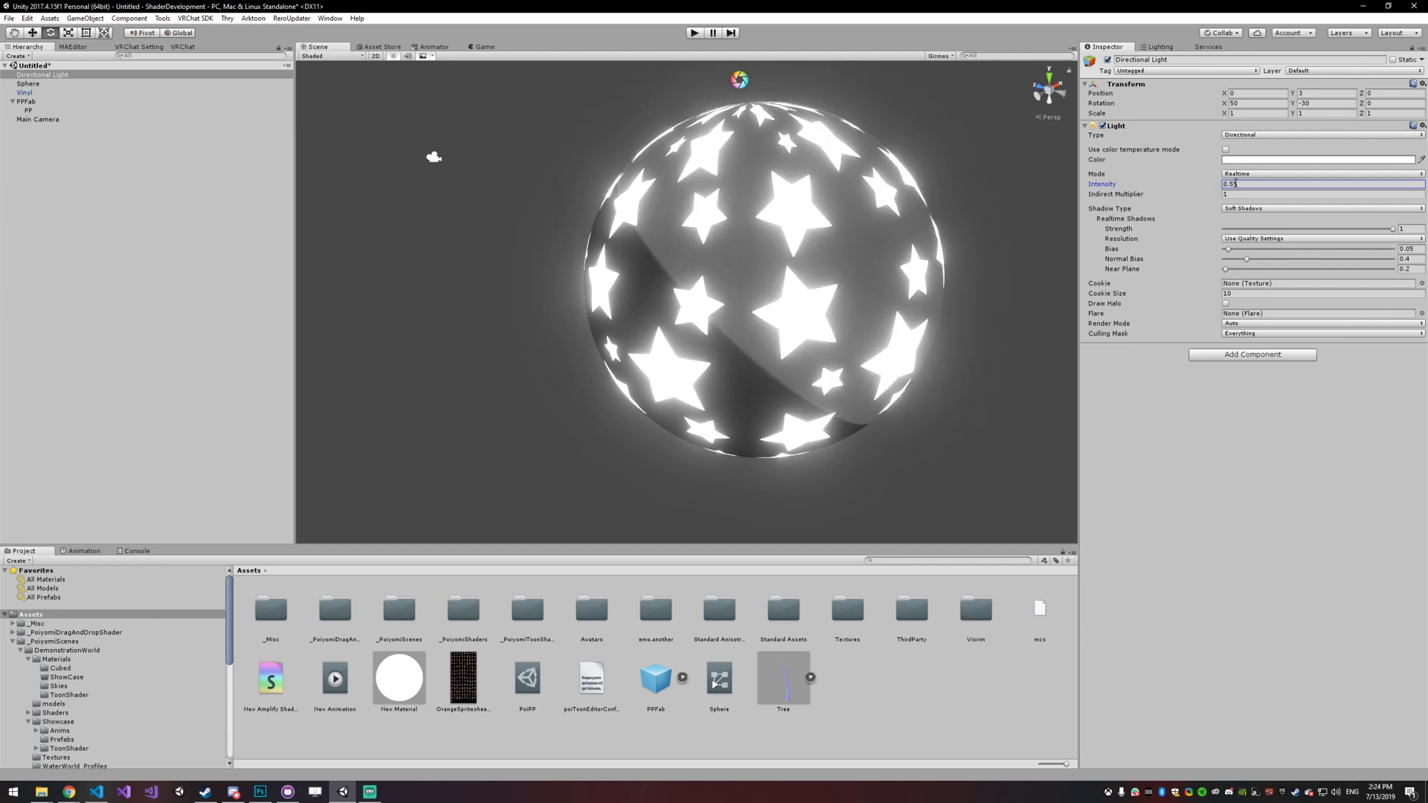
mouse_move(1217, 187)
mouse_down()
mouse_move(1204, 192)
mouse_move(1220, 189)
mouse_up()
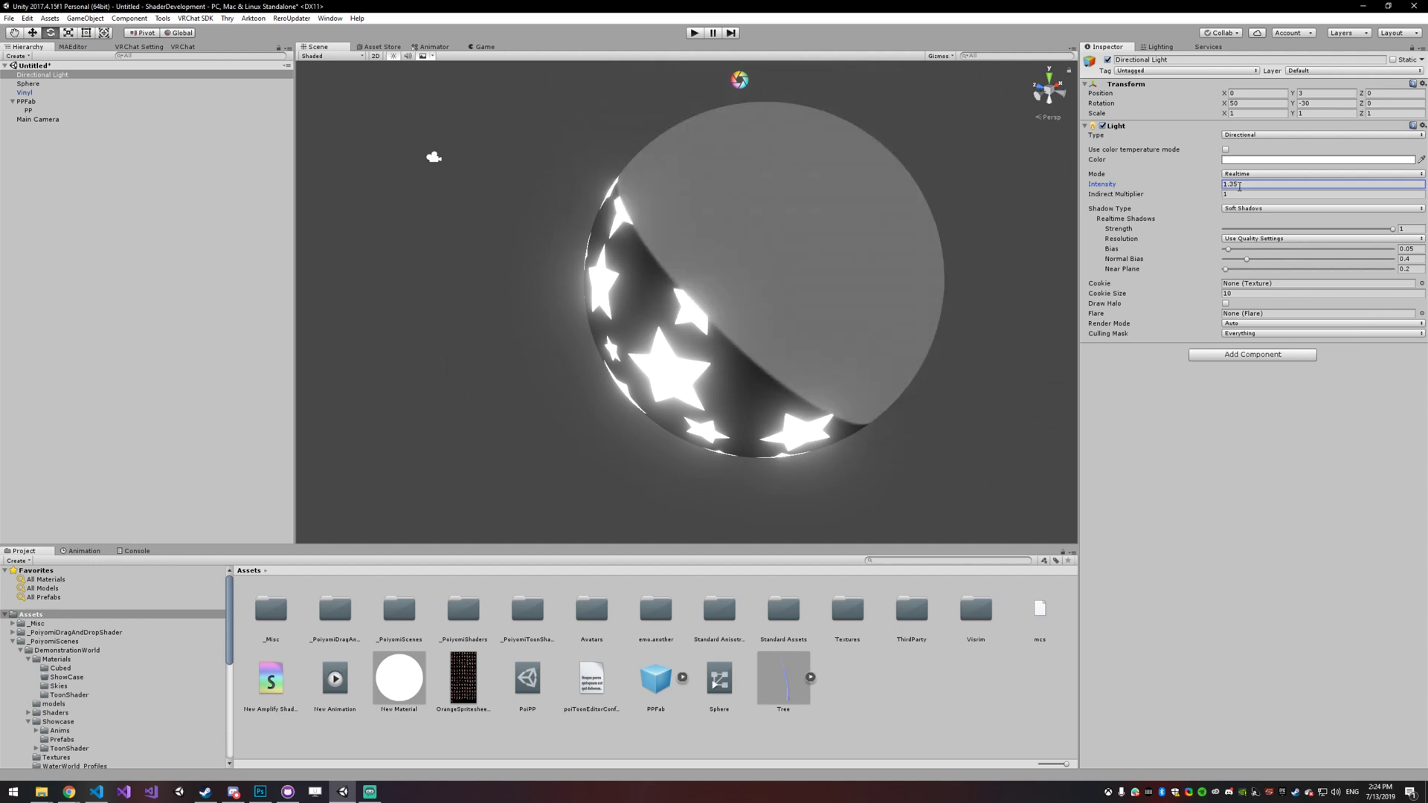
text(1)
scroll(790, 225, down, 2)
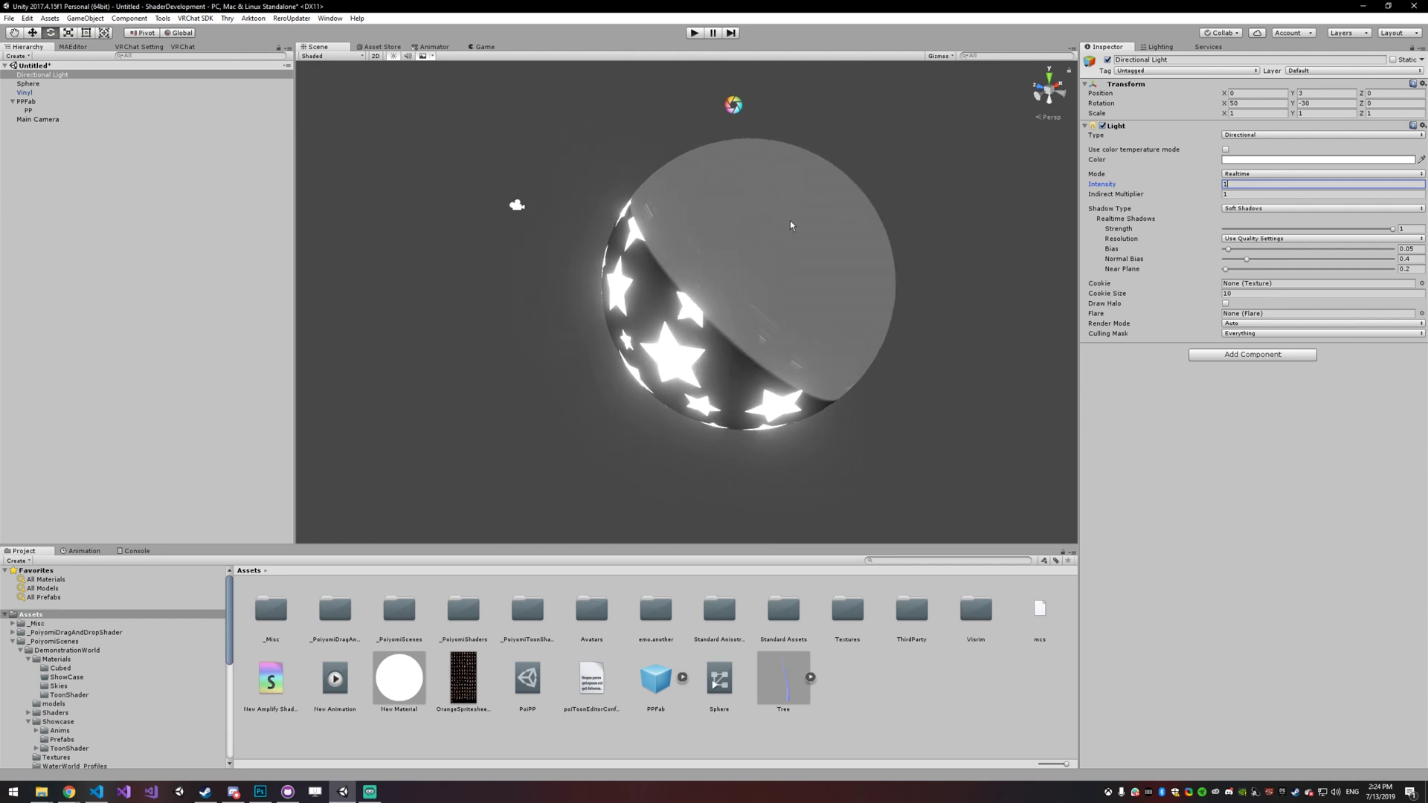
click(843, 231)
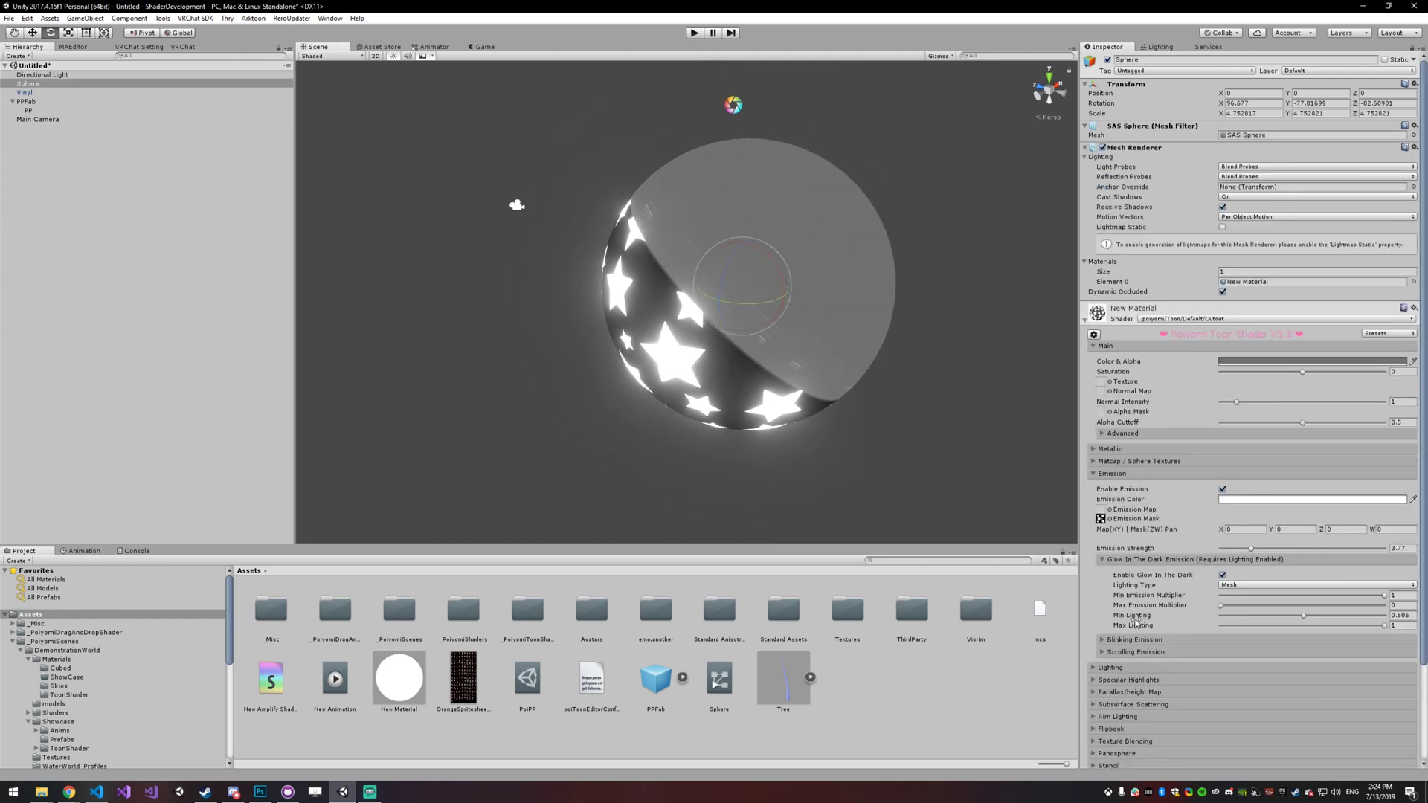
Expand the star material's Misc settings.
scroll(1136, 623, down, 3)
click(1126, 680)
scroll(1112, 683, down, 2)
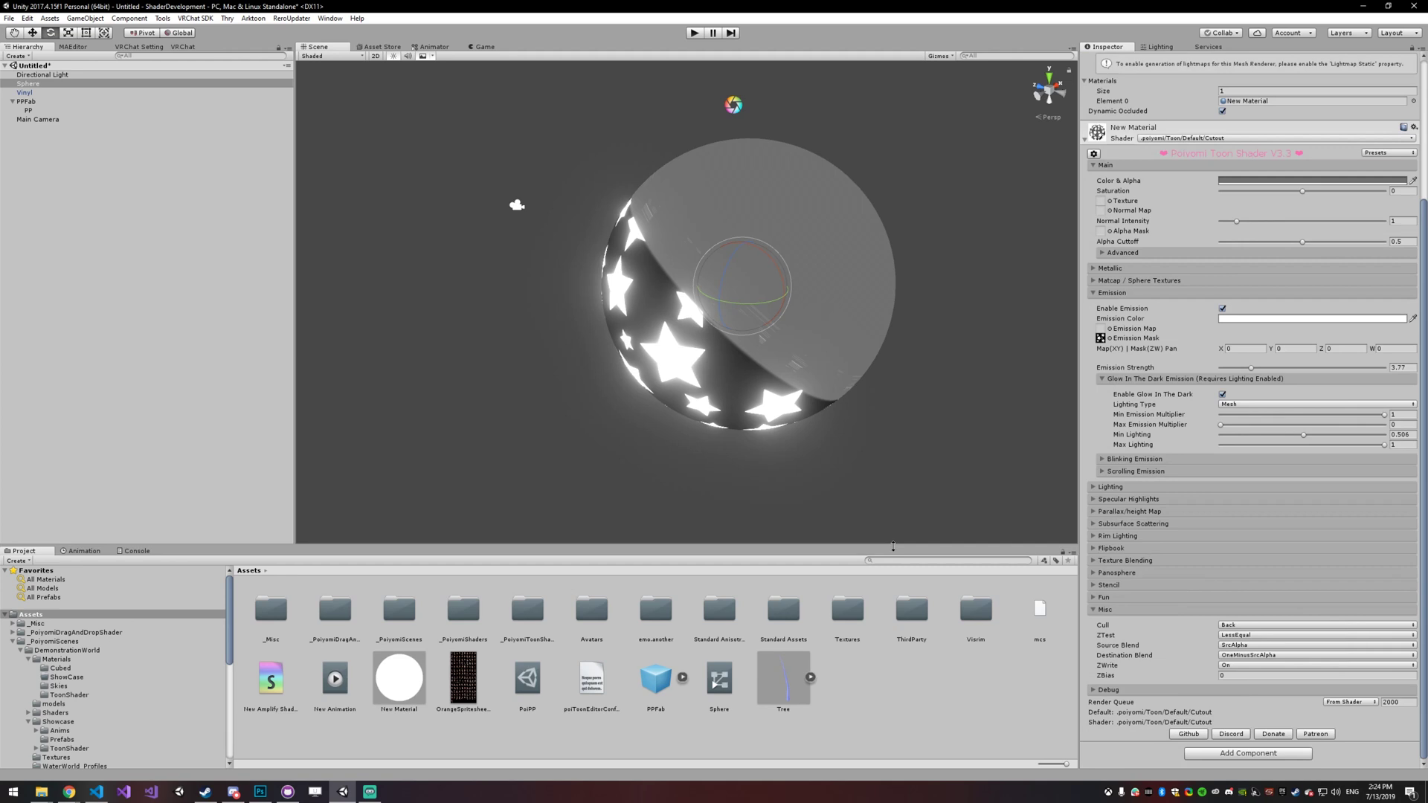
right_drag(894, 237, 889, 247)
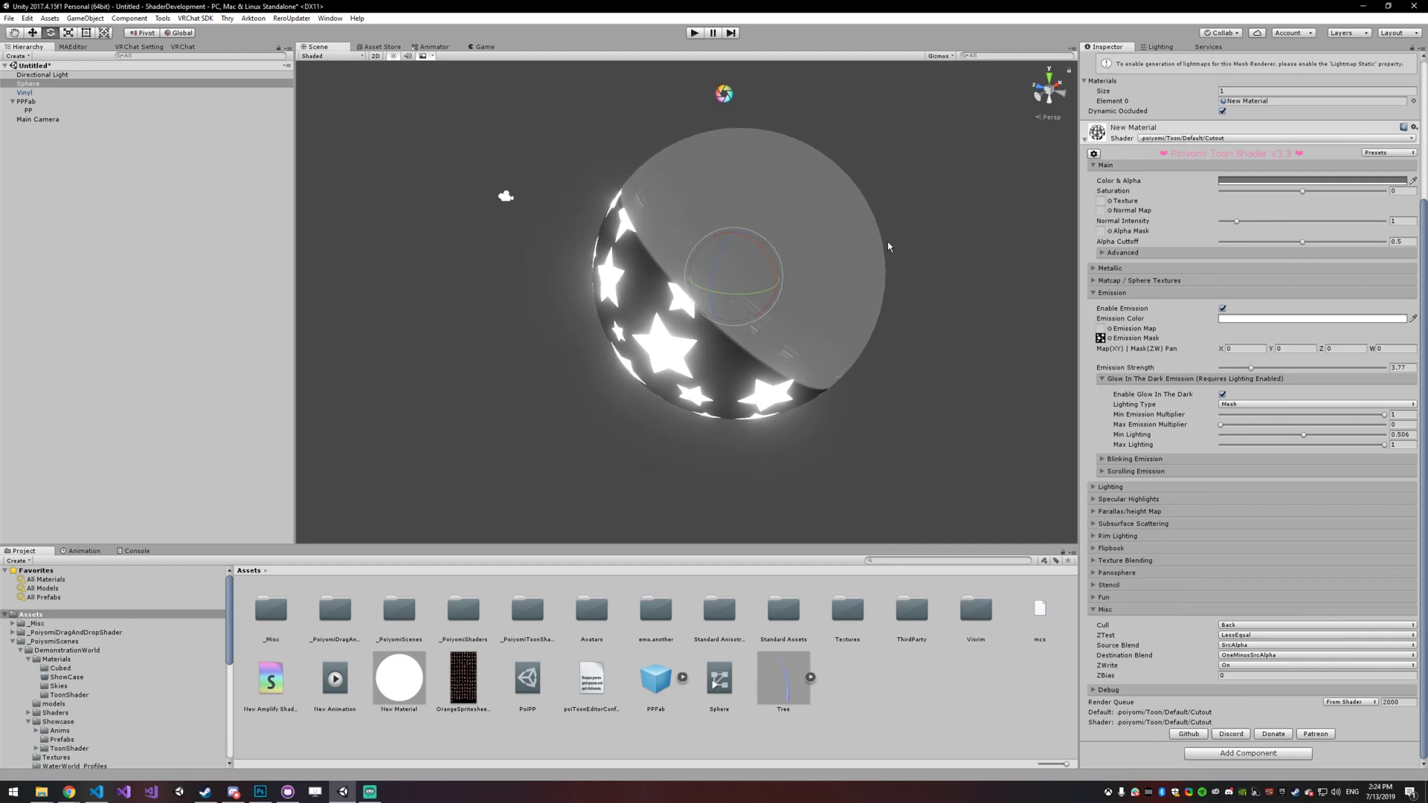
Duplicate the star sphere and shift Sphere (1) along Z to about -0.091.
key(ctrl+d)
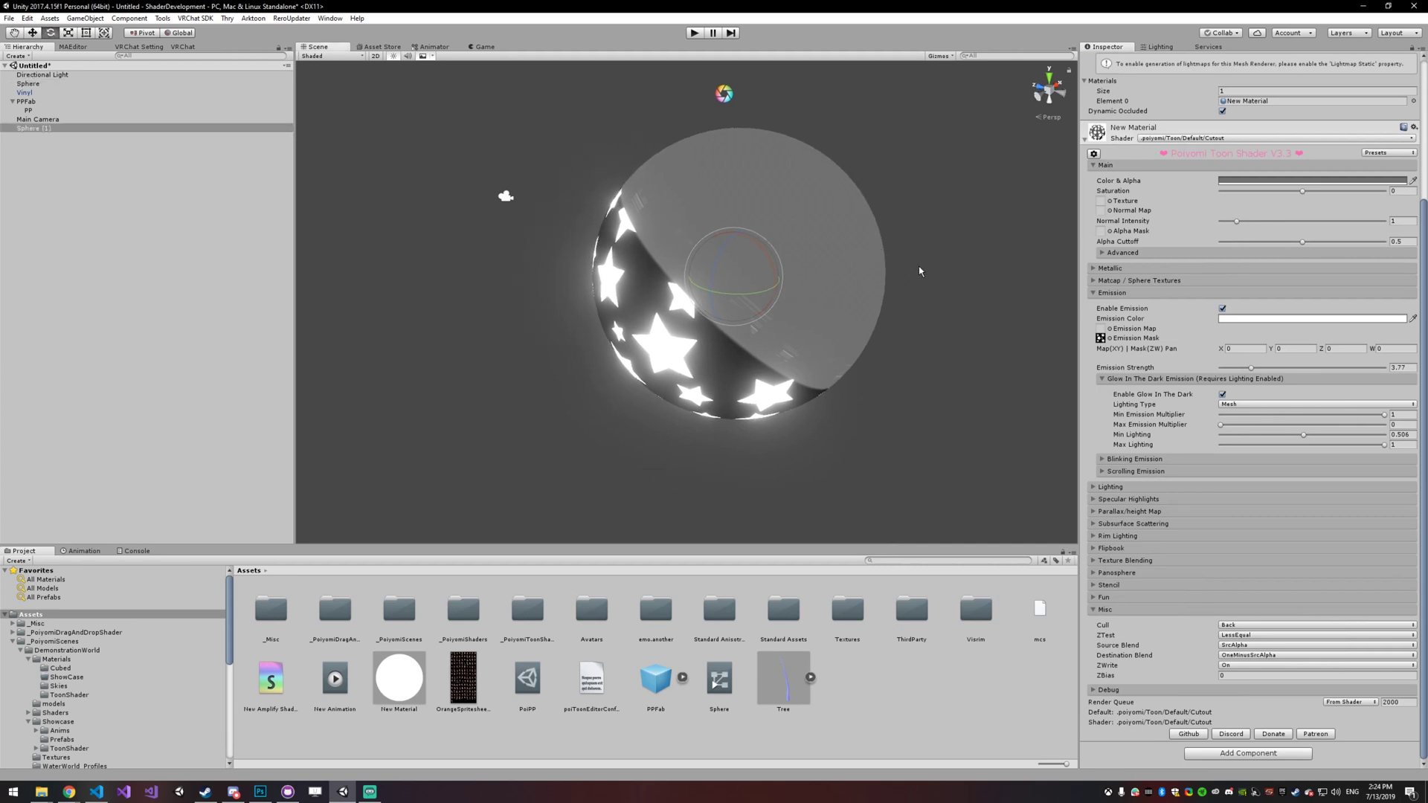
click(43, 128)
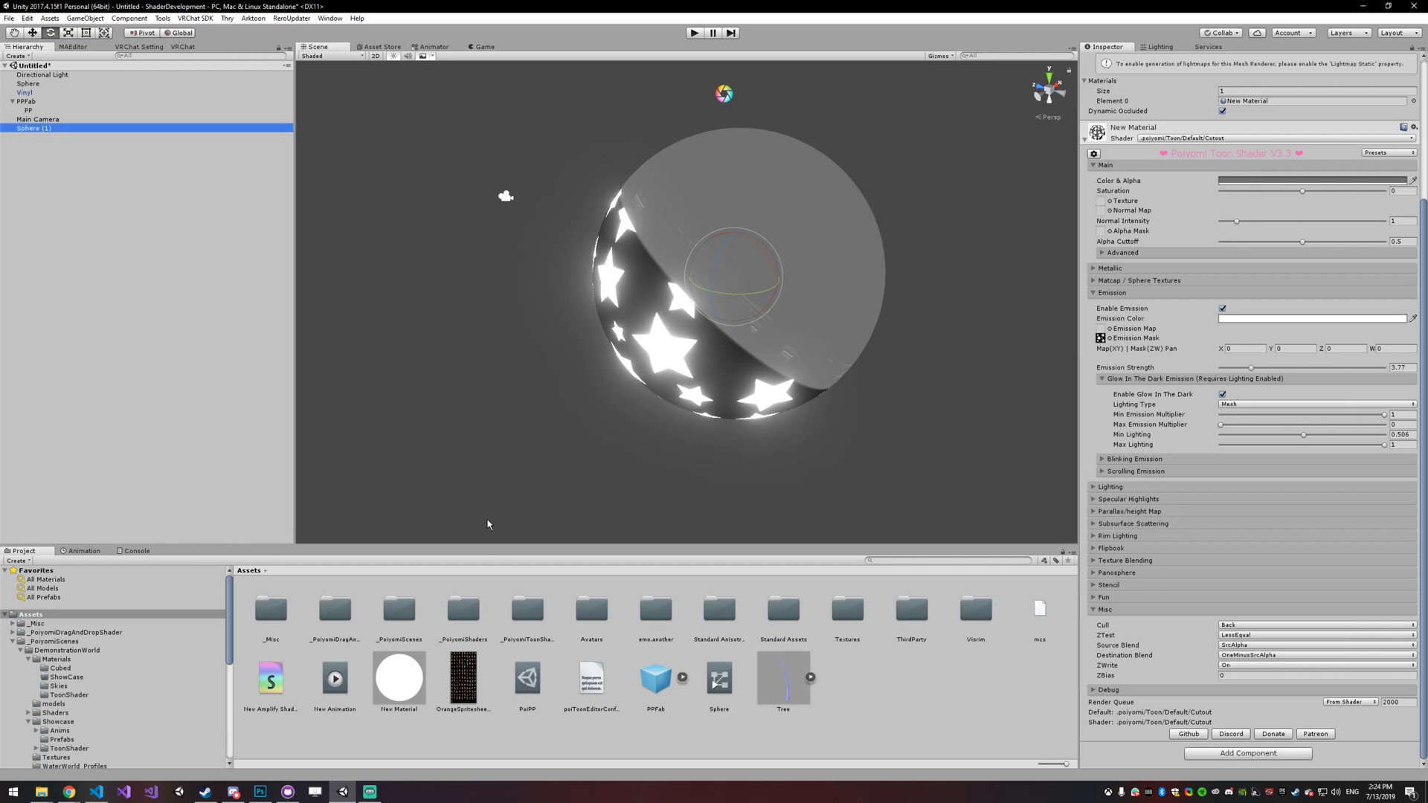
click(42, 130)
key(w)
drag(725, 269, 969, 248)
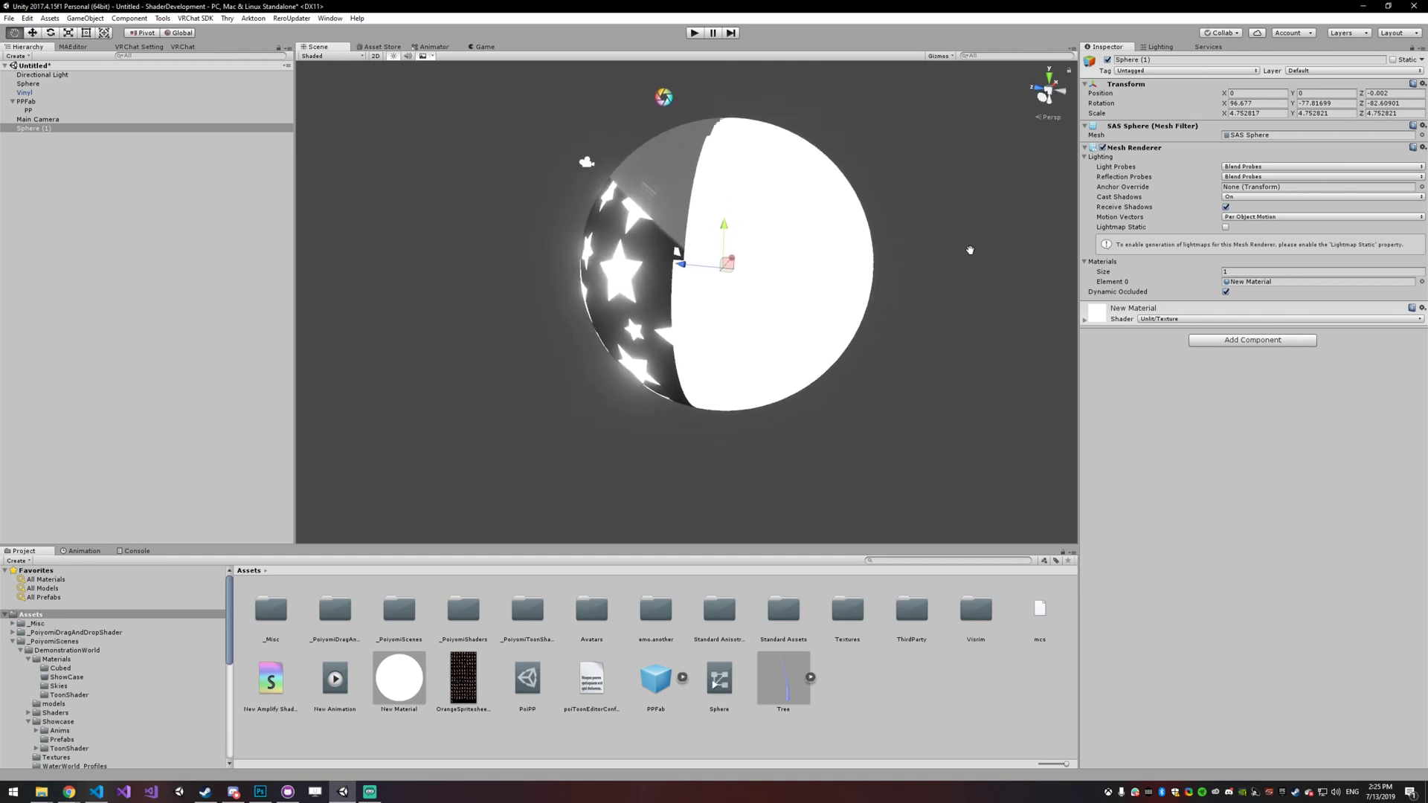
Give New Material the .poiyomi/Toon/Default/Cutout shader.
click(1120, 322)
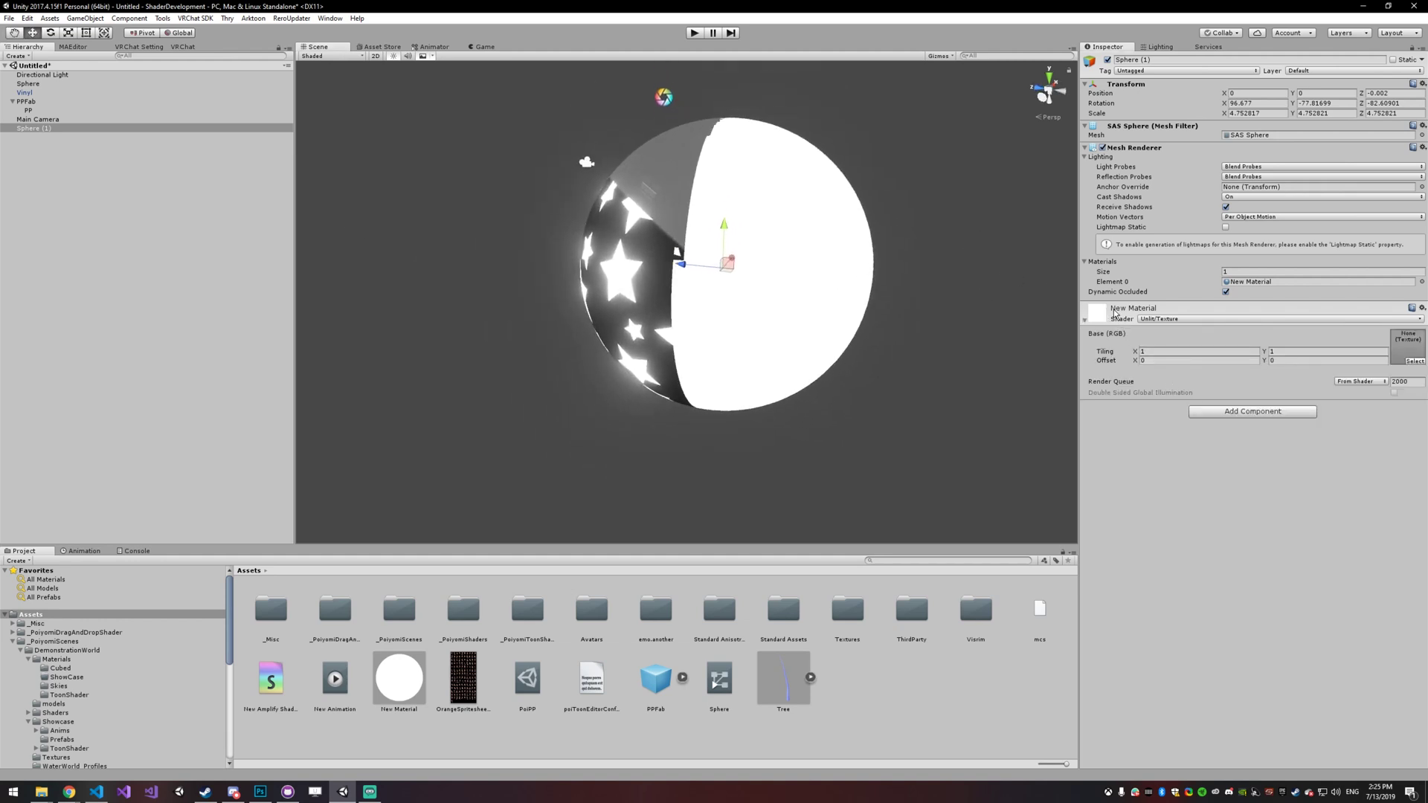
click(411, 683)
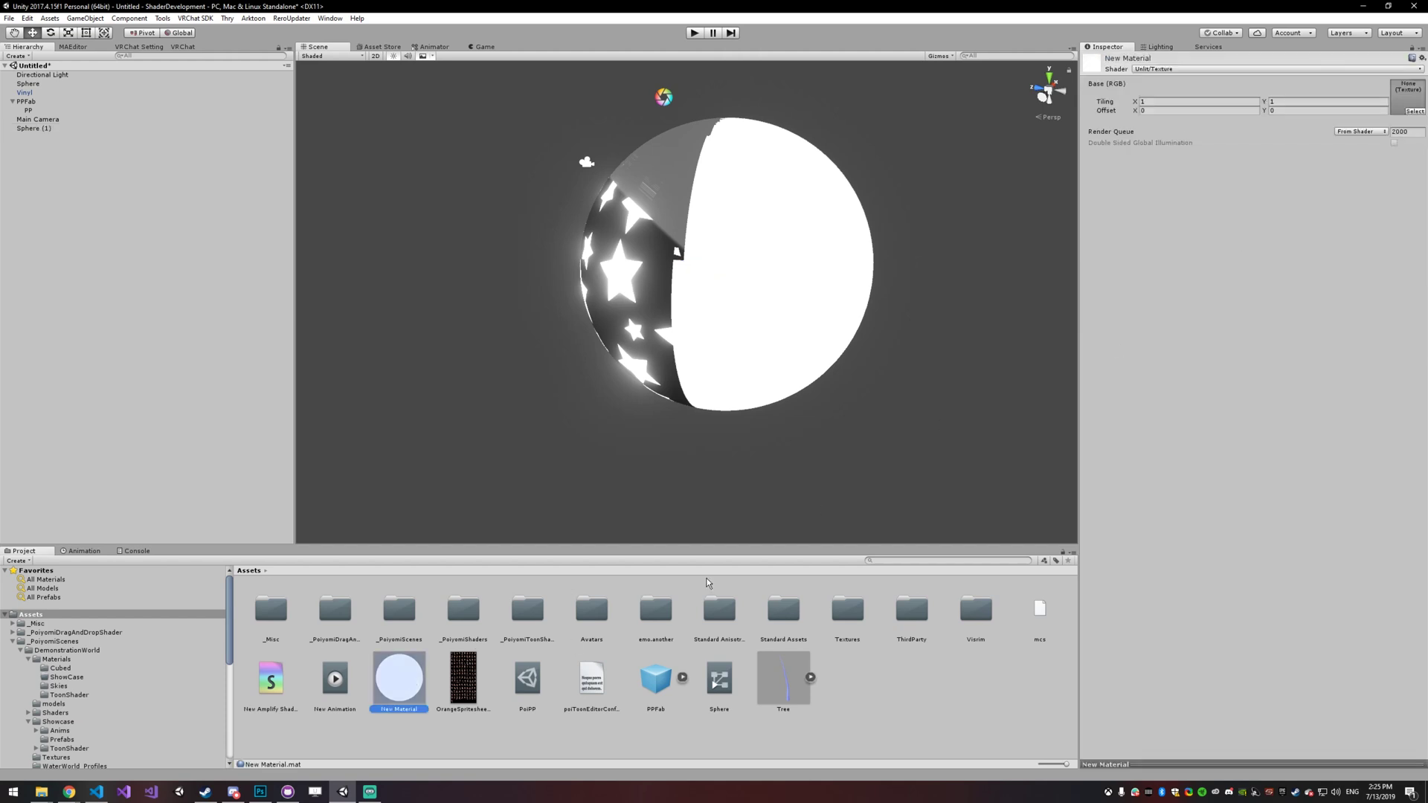
click(1180, 70)
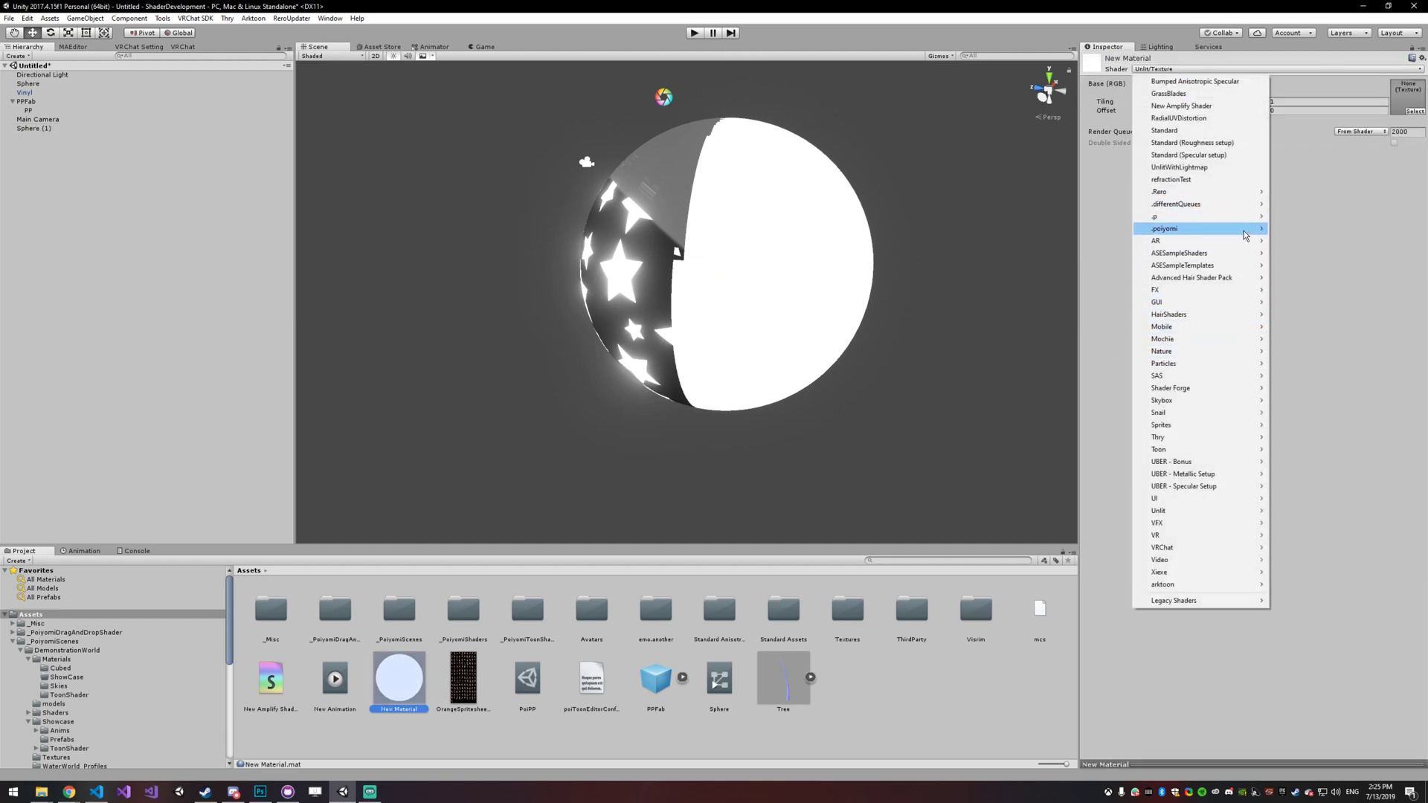
mouse_move(1246, 230)
mouse_move(1324, 292)
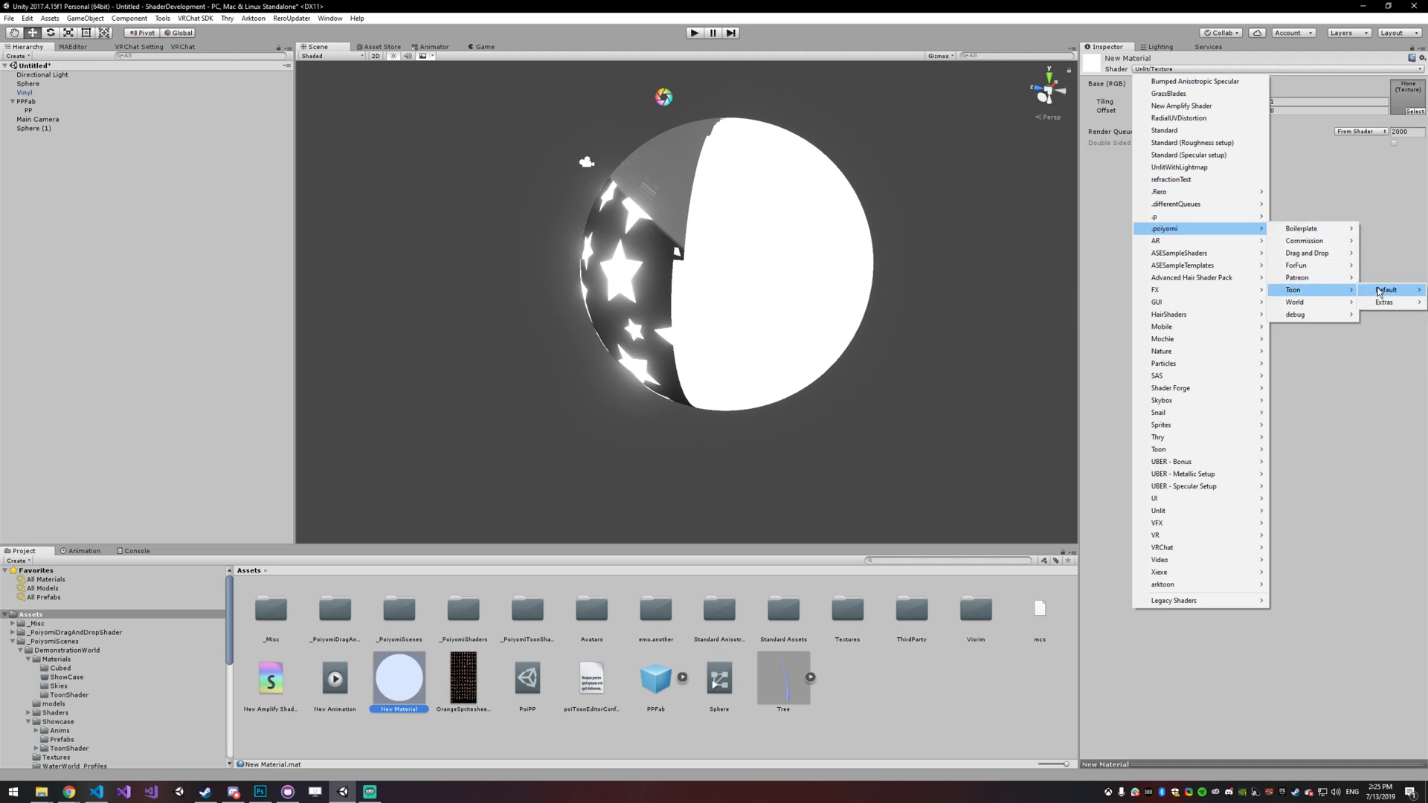
mouse_move(1383, 291)
click(1259, 293)
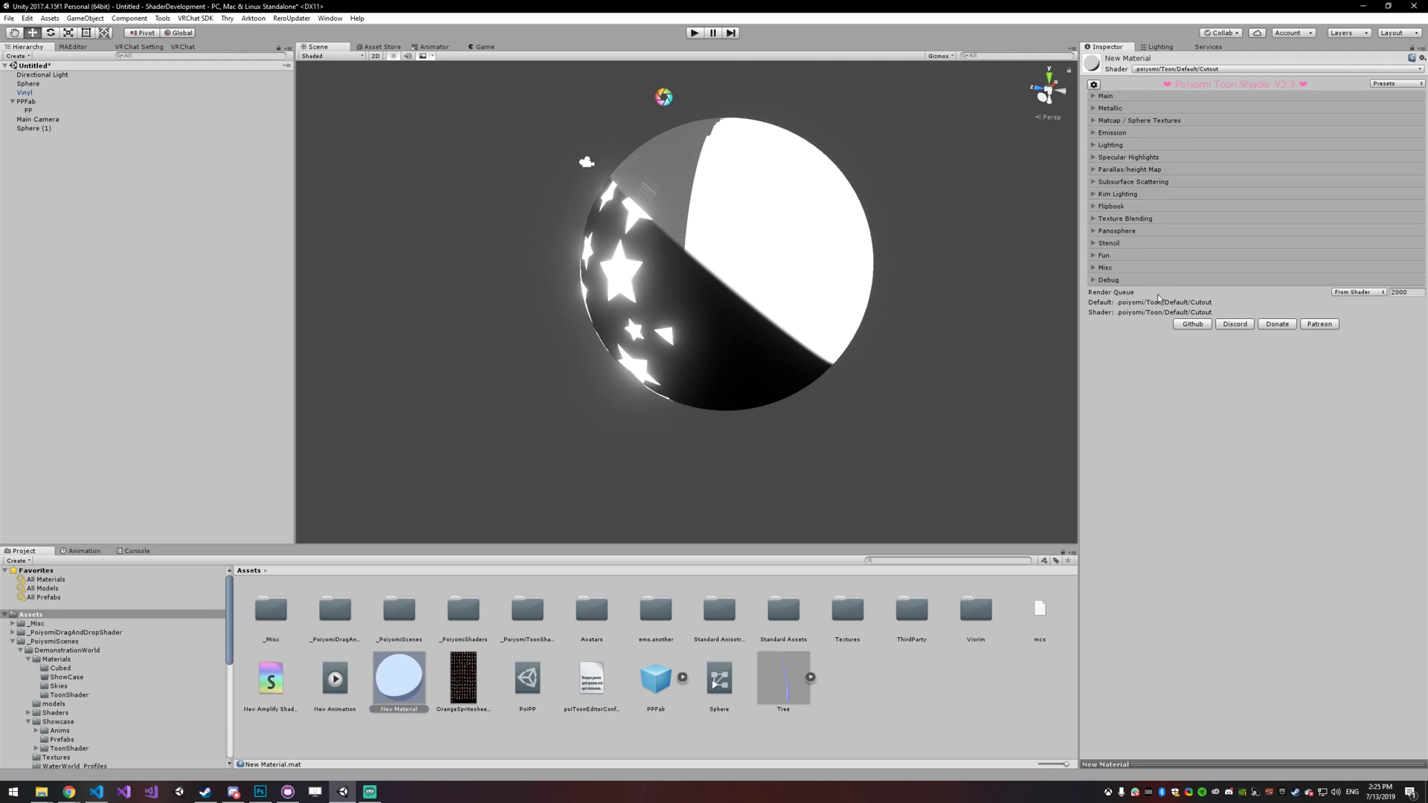
Sweep the material's Misc ZBias value from negative to positive.
click(1113, 269)
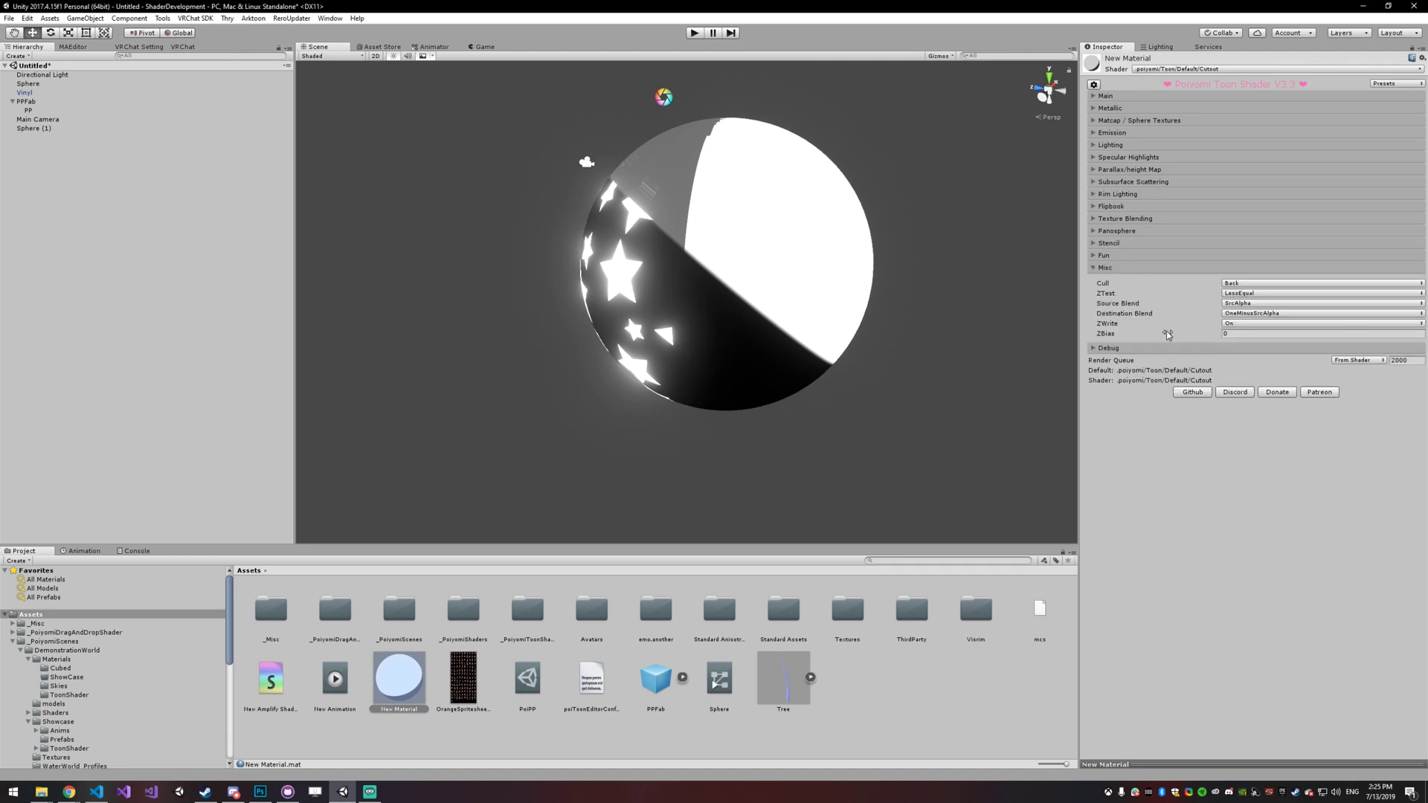
mouse_move(1166, 332)
mouse_down()
mouse_move(1201, 325)
mouse_move(1161, 329)
mouse_up()
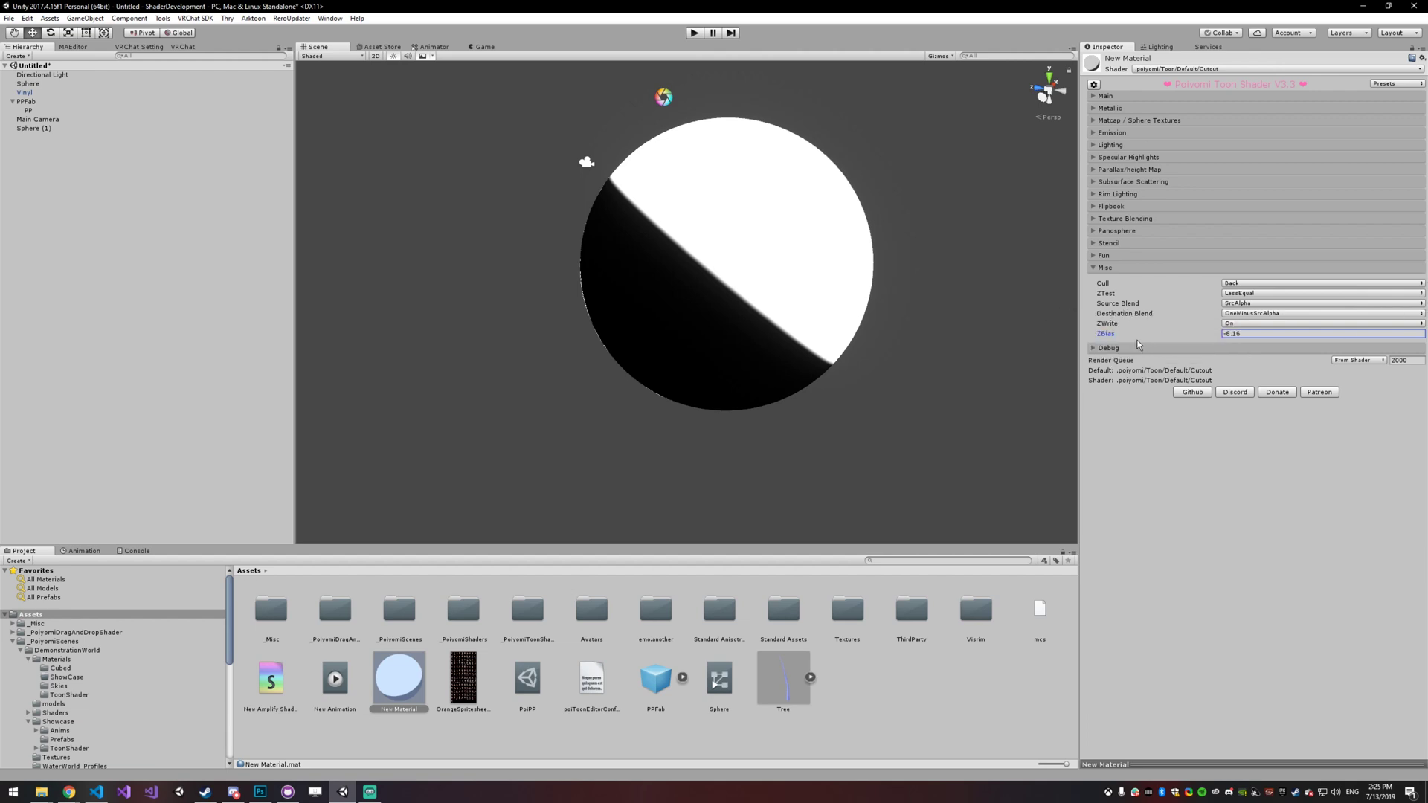
mouse_move(1245, 338)
mouse_down()
mouse_move(1314, 337)
mouse_move(1241, 342)
mouse_up()
Delete Sphere (1), reselect the original sphere, and switch to the browser with Alt+Tab.
click(823, 265)
key(Delete)
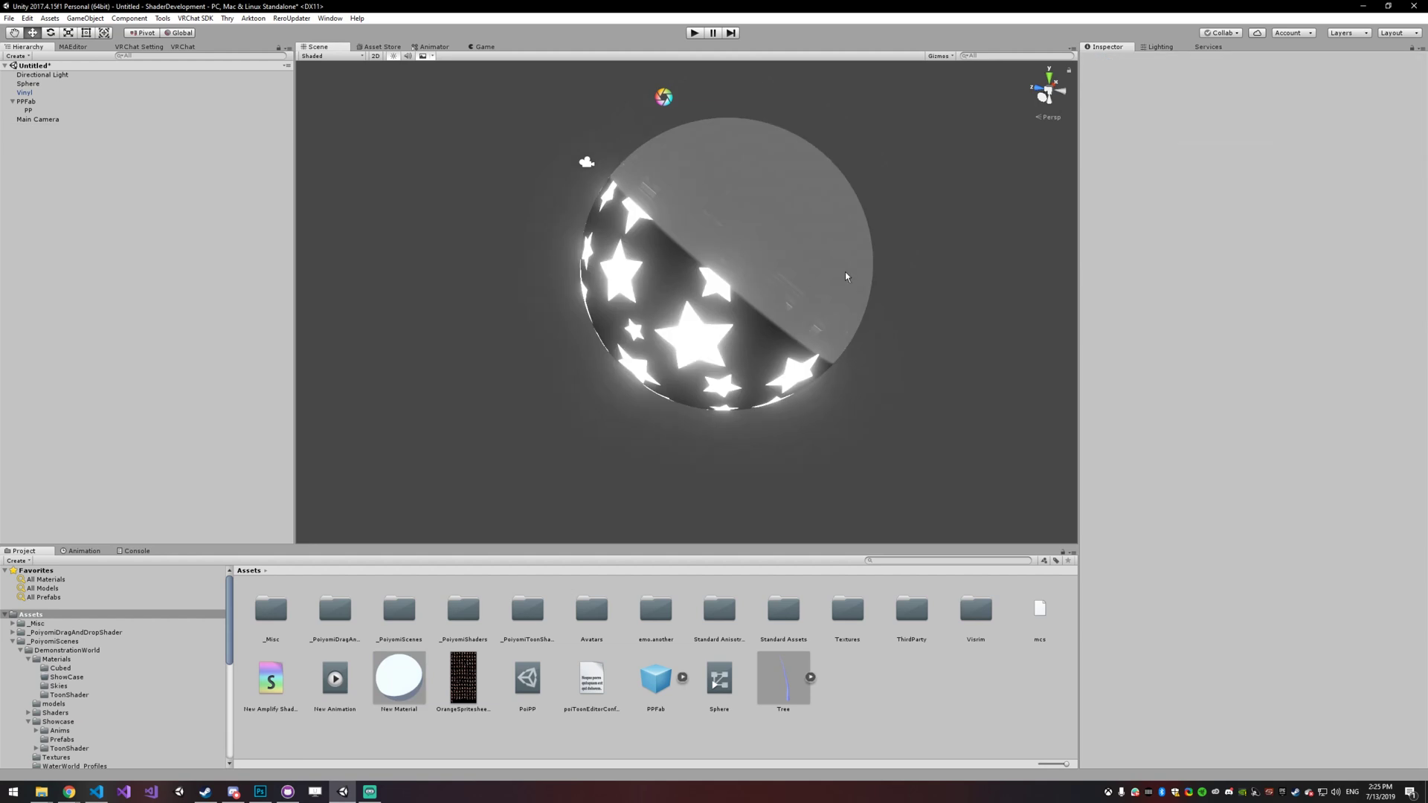
click(848, 272)
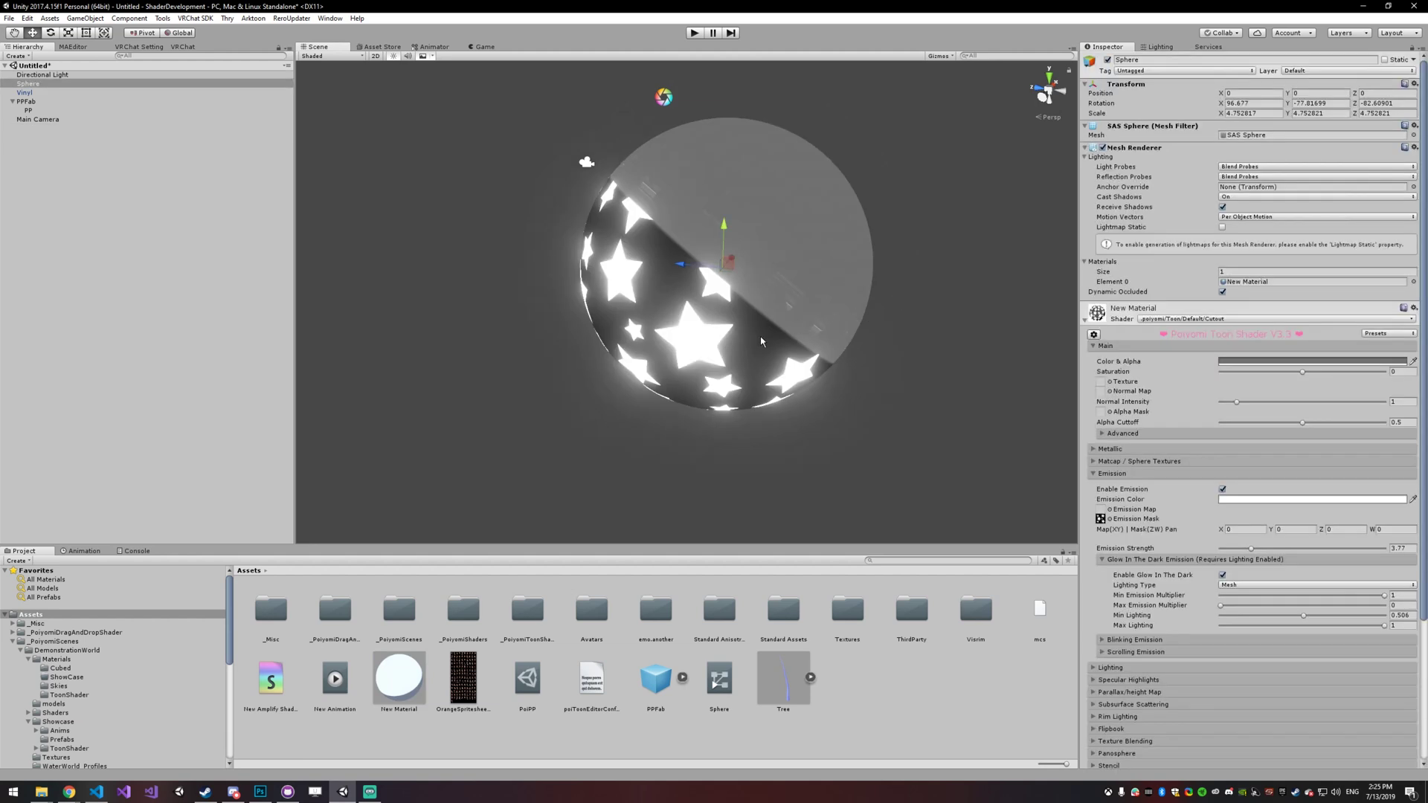
key(alt+Tab)
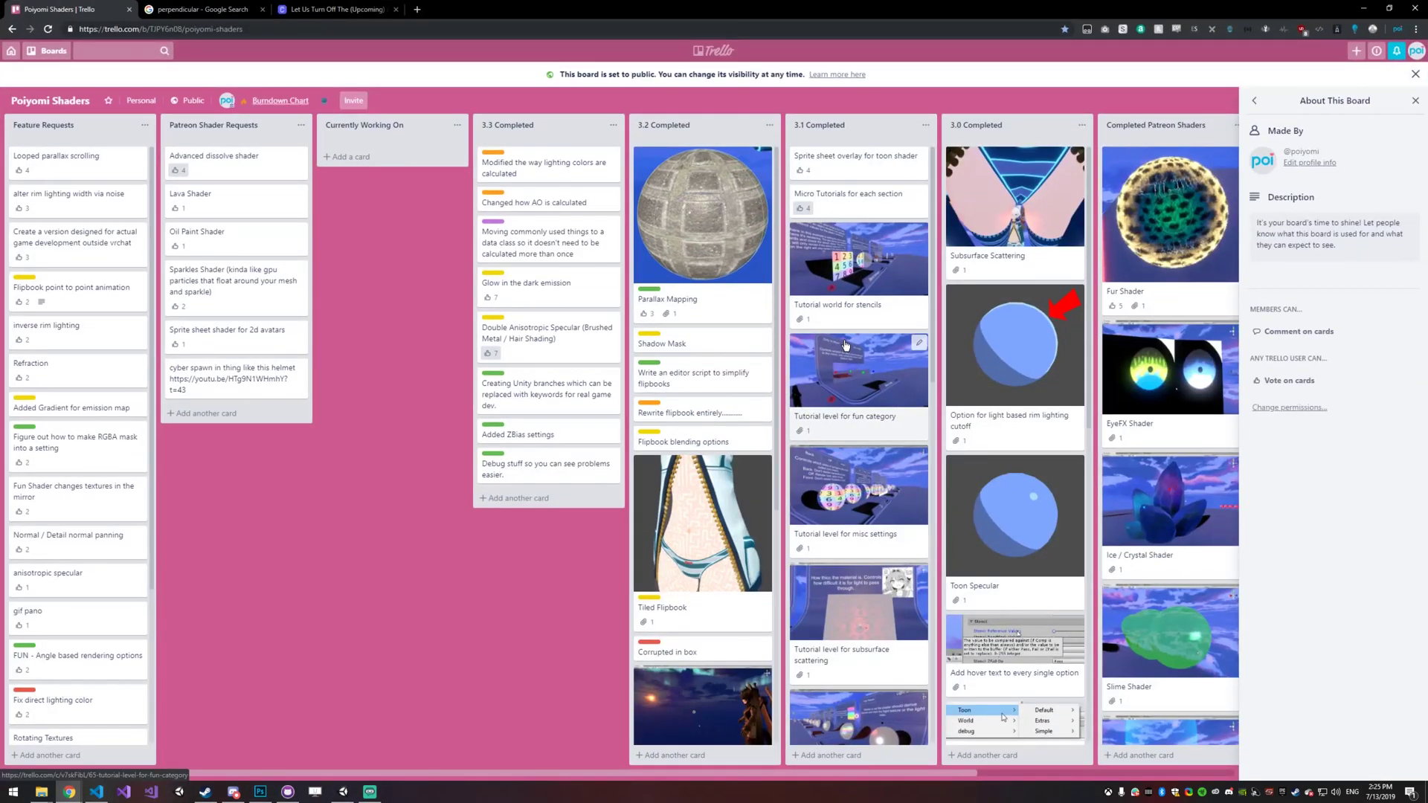
Scroll through the Poiyomi Shaders Trello lists, then minimize Chrome to return to Unity.
scroll(843, 345, down, 2)
scroll(856, 357, up, 2)
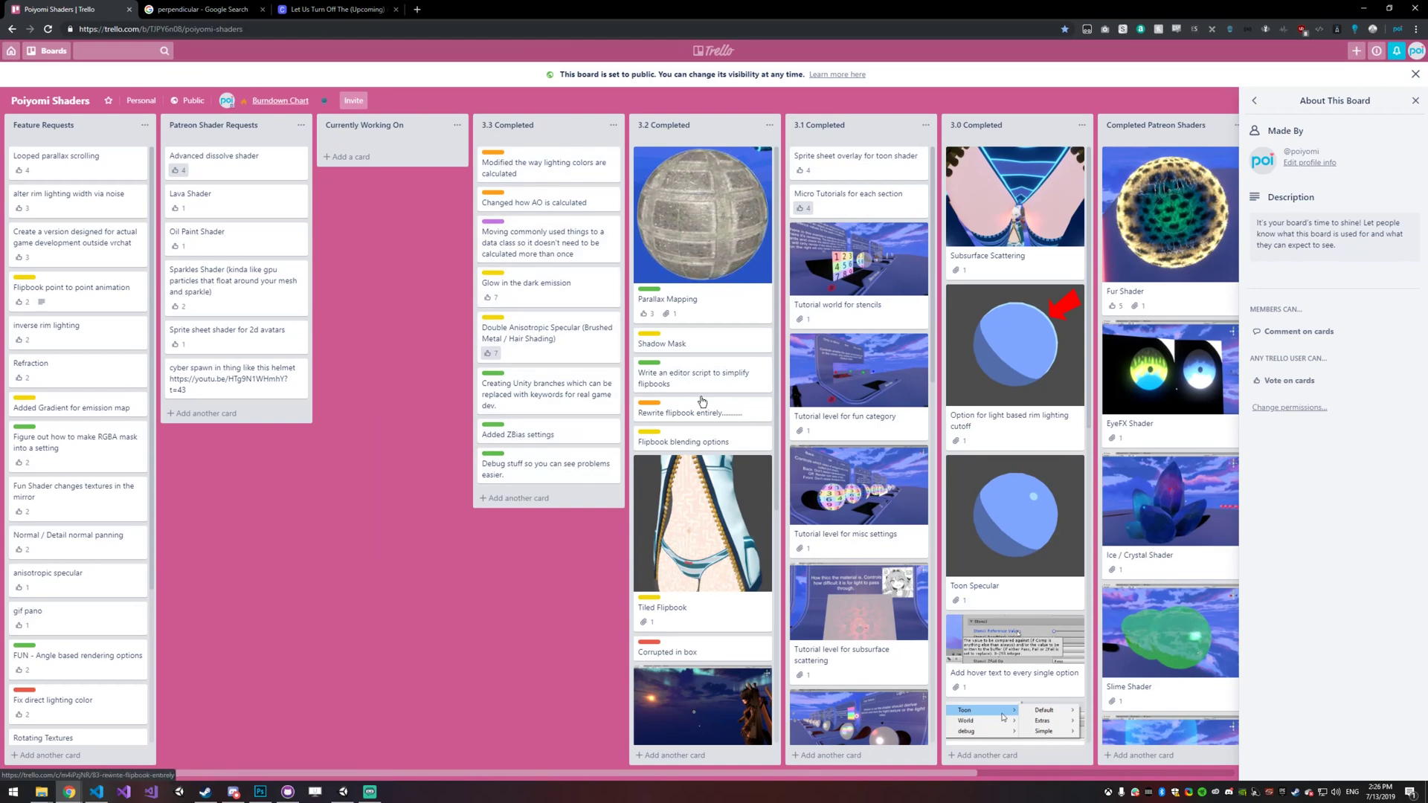
scroll(715, 602, down, 3)
scroll(715, 602, up, 3)
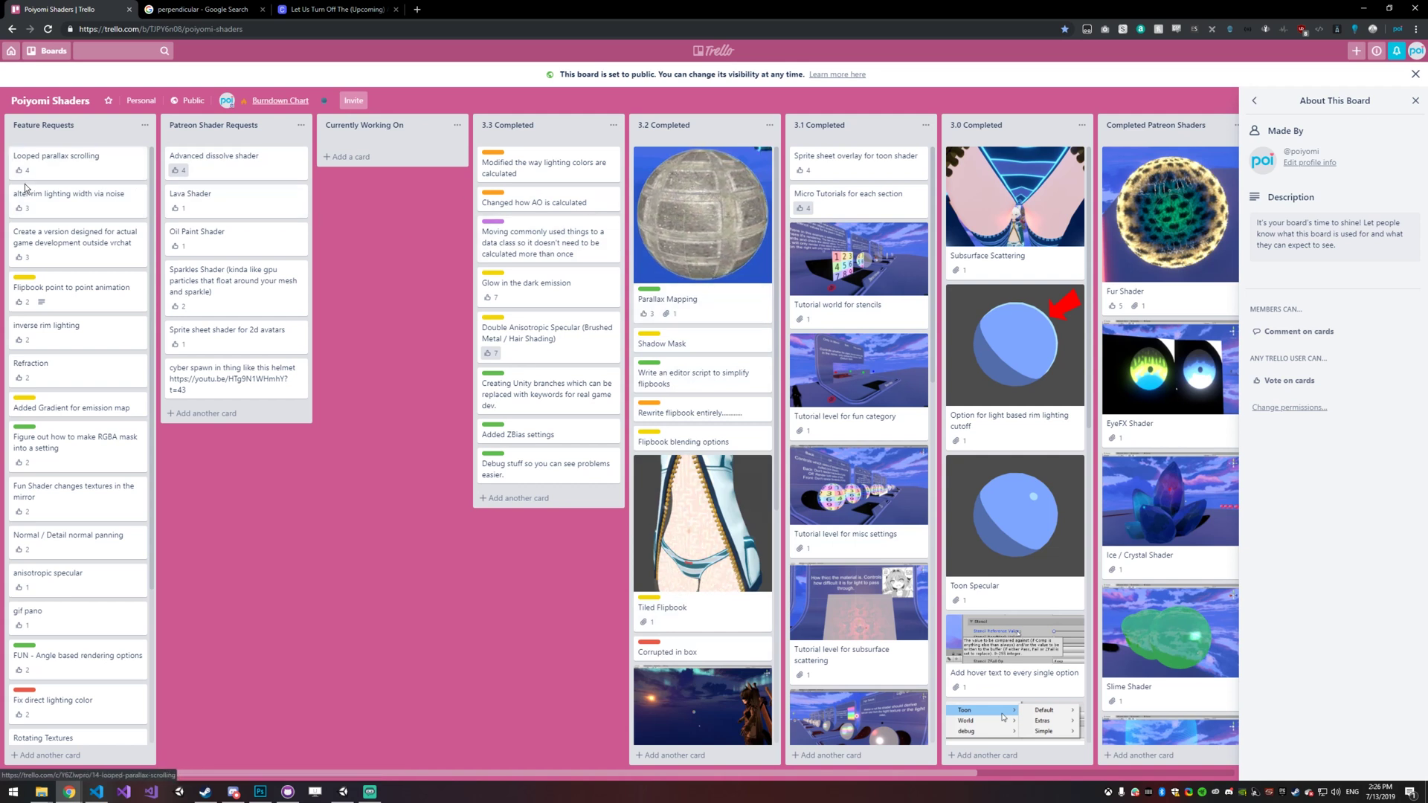
scroll(104, 351, down, 3)
scroll(97, 386, up, 3)
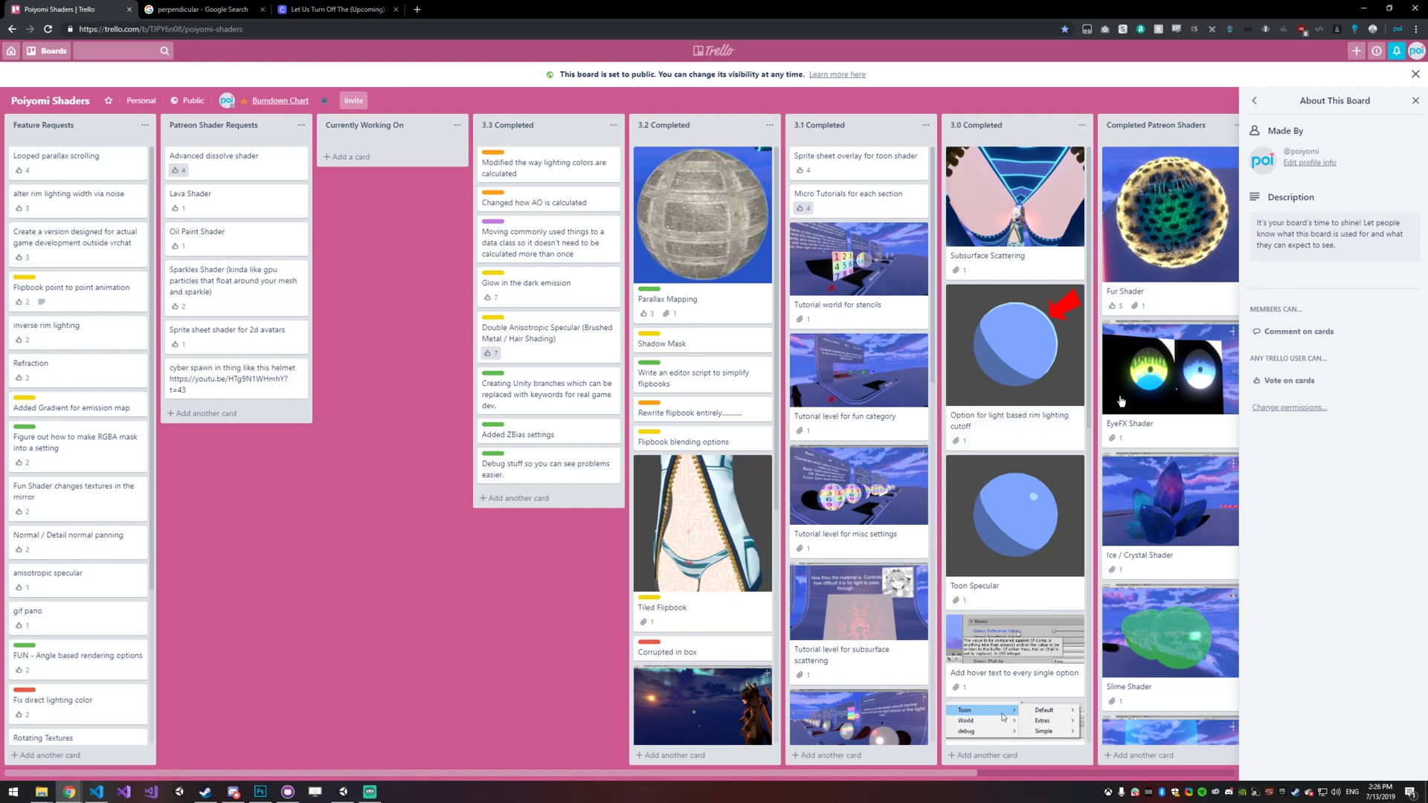
click(1363, 8)
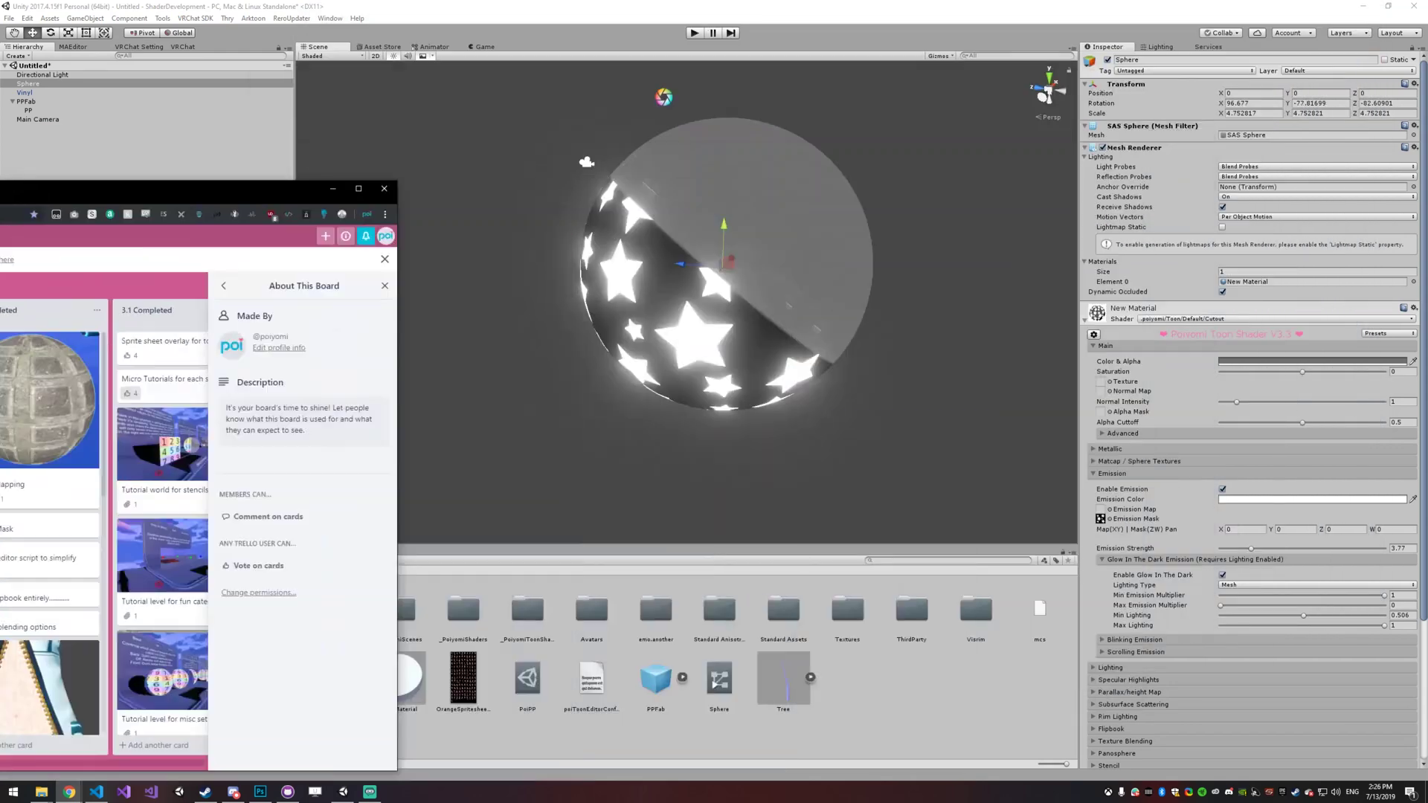
Collapse Emission and Misc, then enable Display Debug Info under Debug.
click(1112, 474)
click(1122, 610)
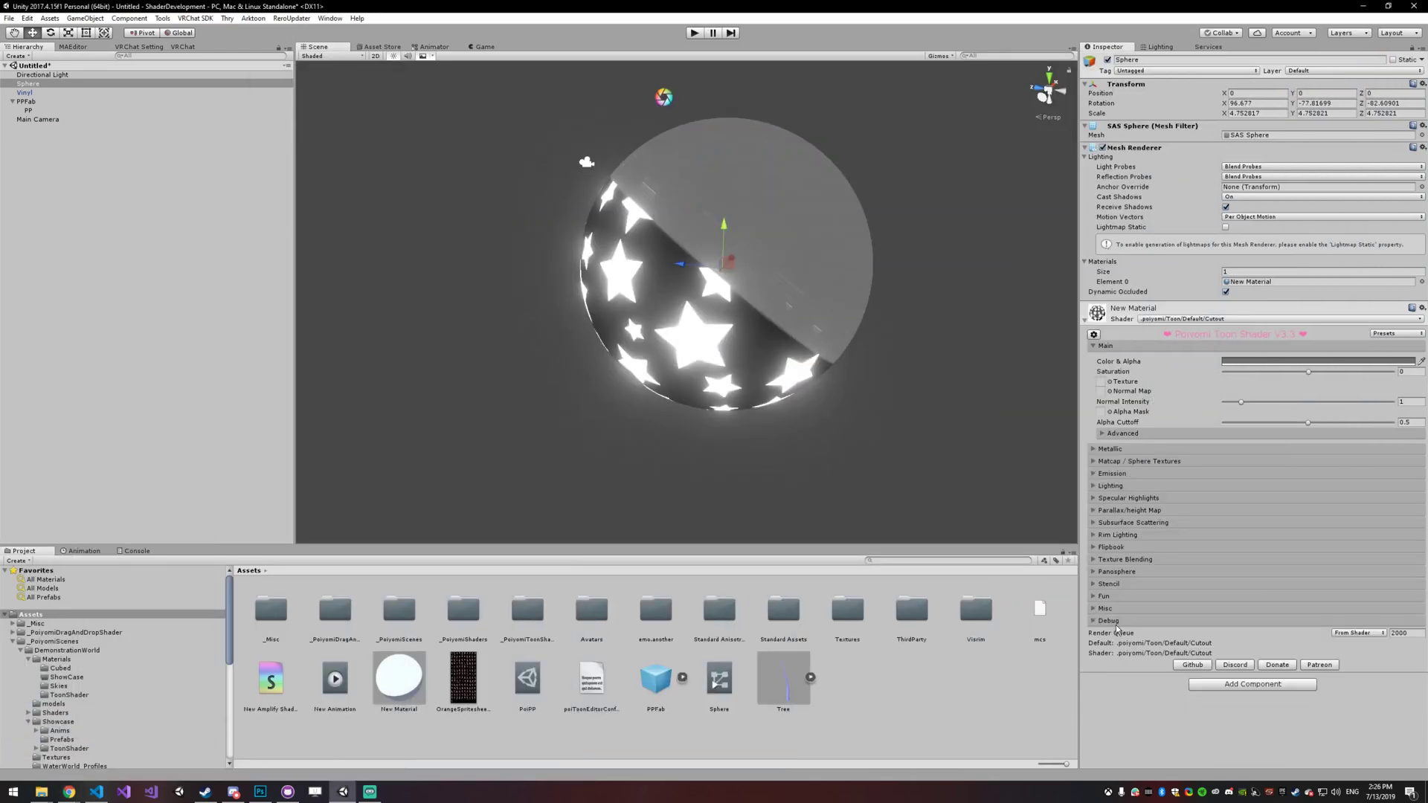
click(1116, 621)
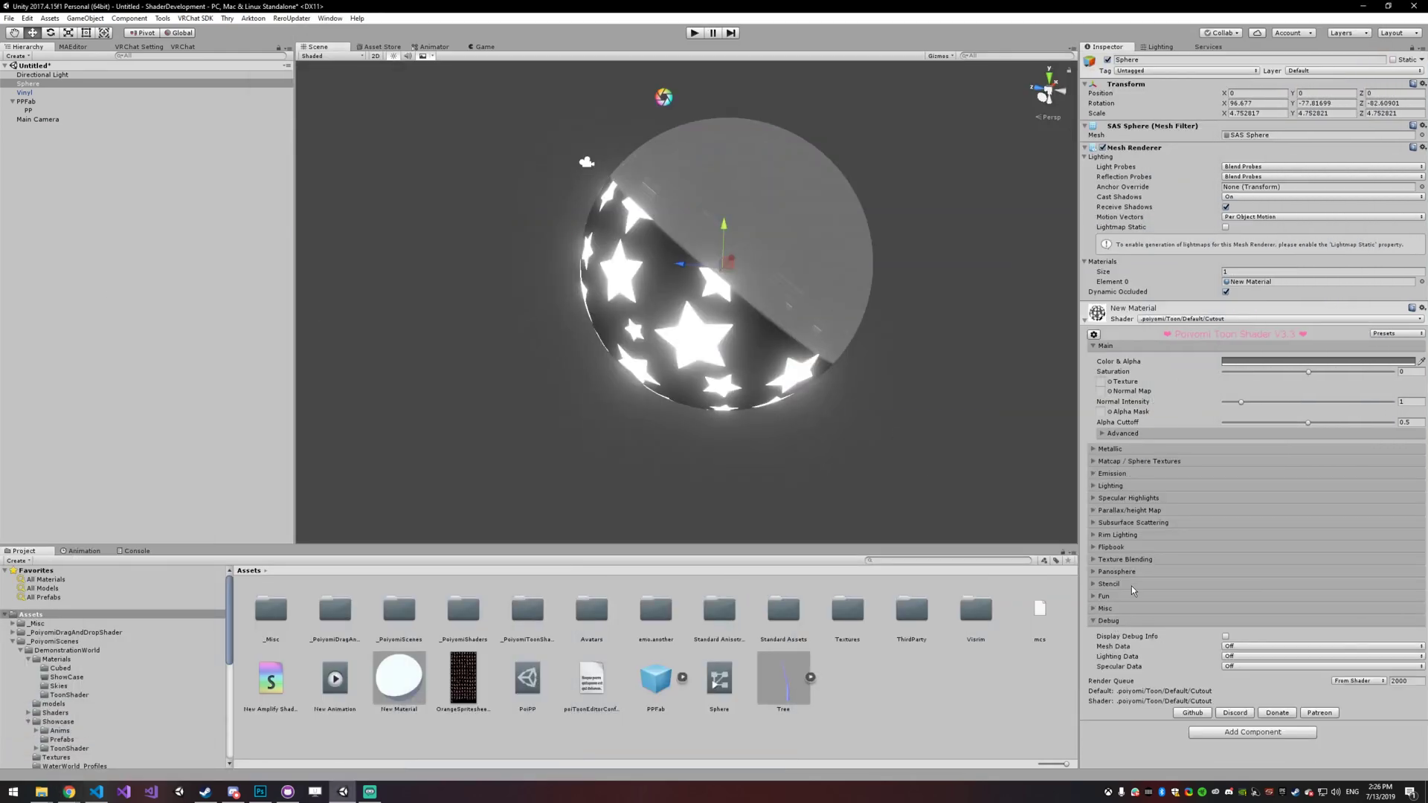
click(1225, 639)
Set the Mesh Data view to Vertex Normal, then to Pixel Normal.
click(1232, 647)
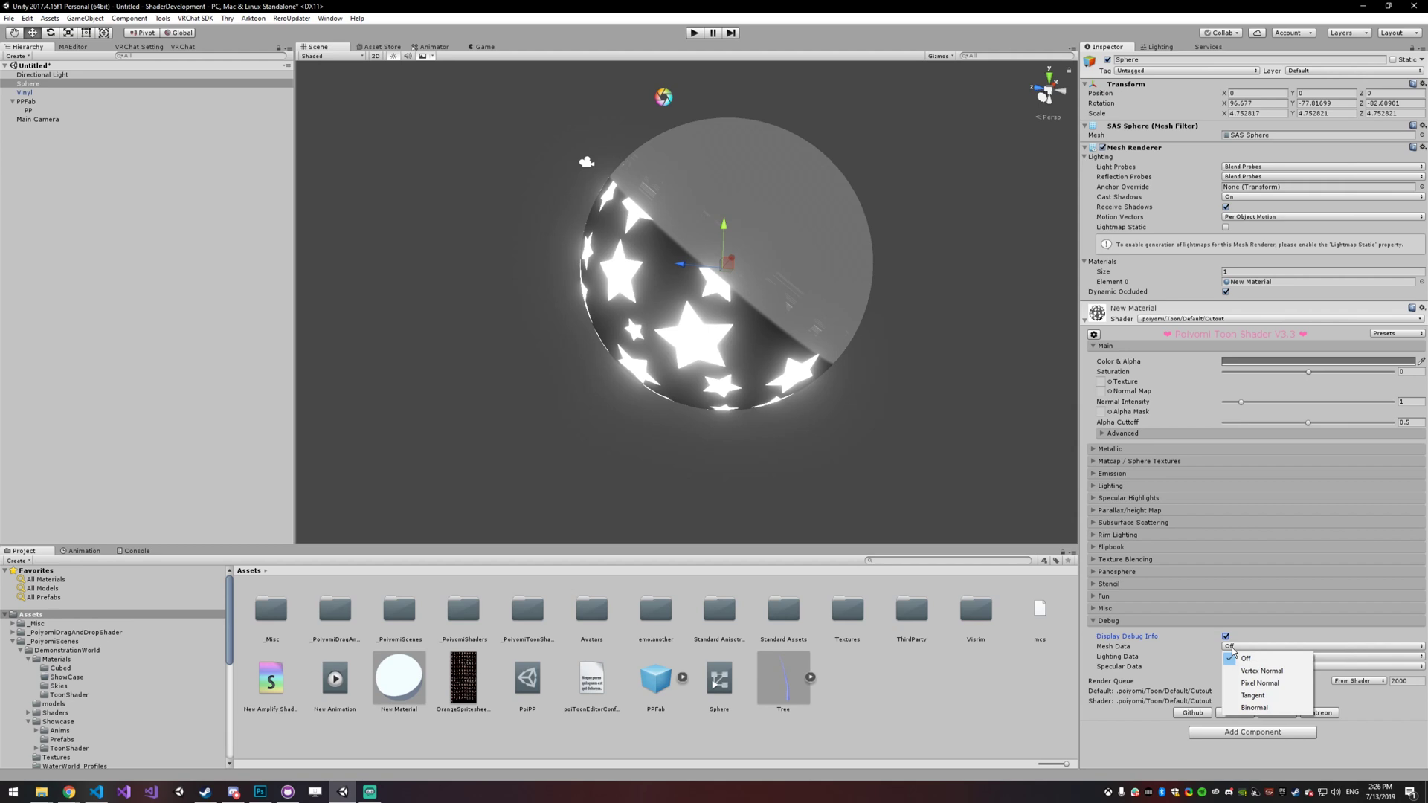
click(1249, 672)
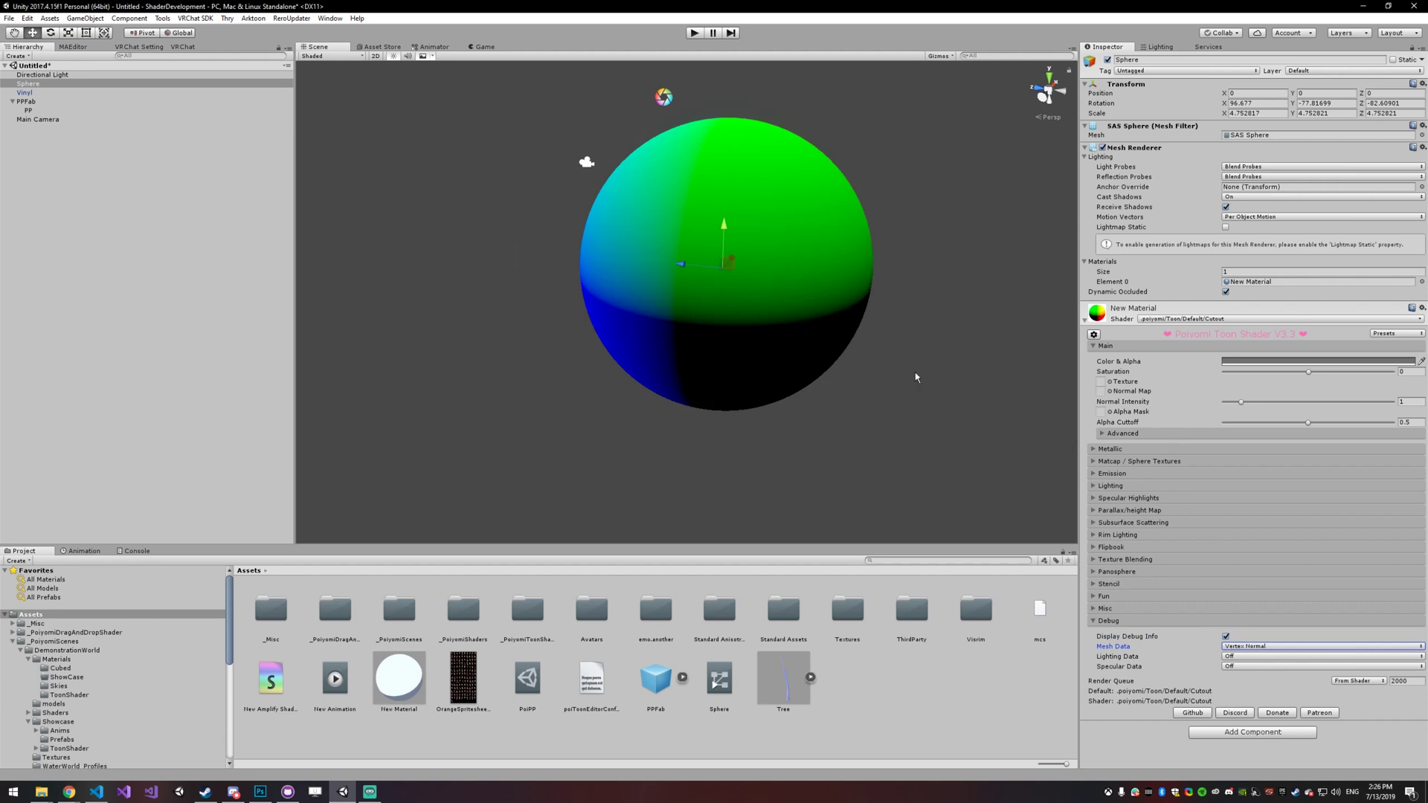
click(1236, 646)
click(1252, 684)
Assign texture 1bf3c0a2 as the main texture and a blue normal map to the sphere.
click(1110, 383)
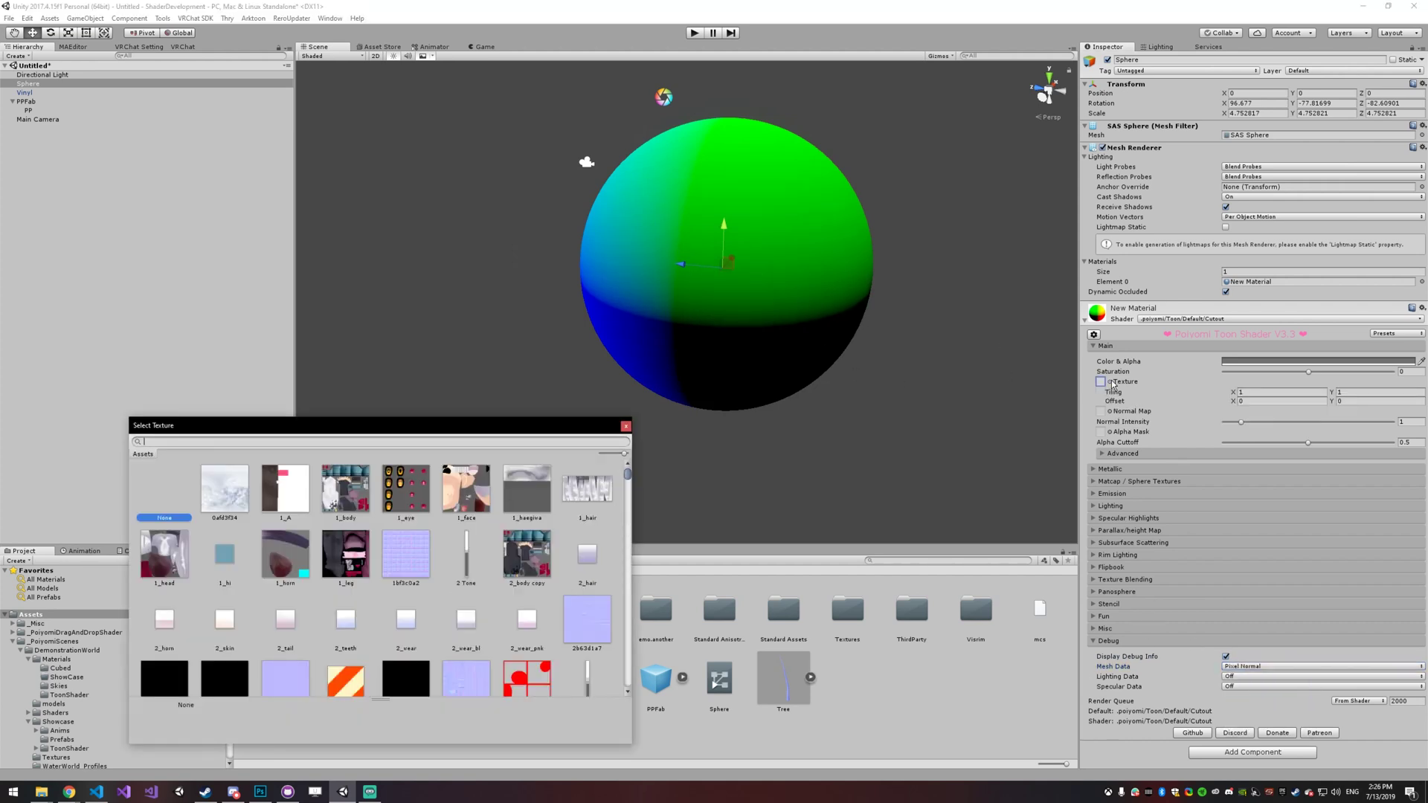
click(429, 548)
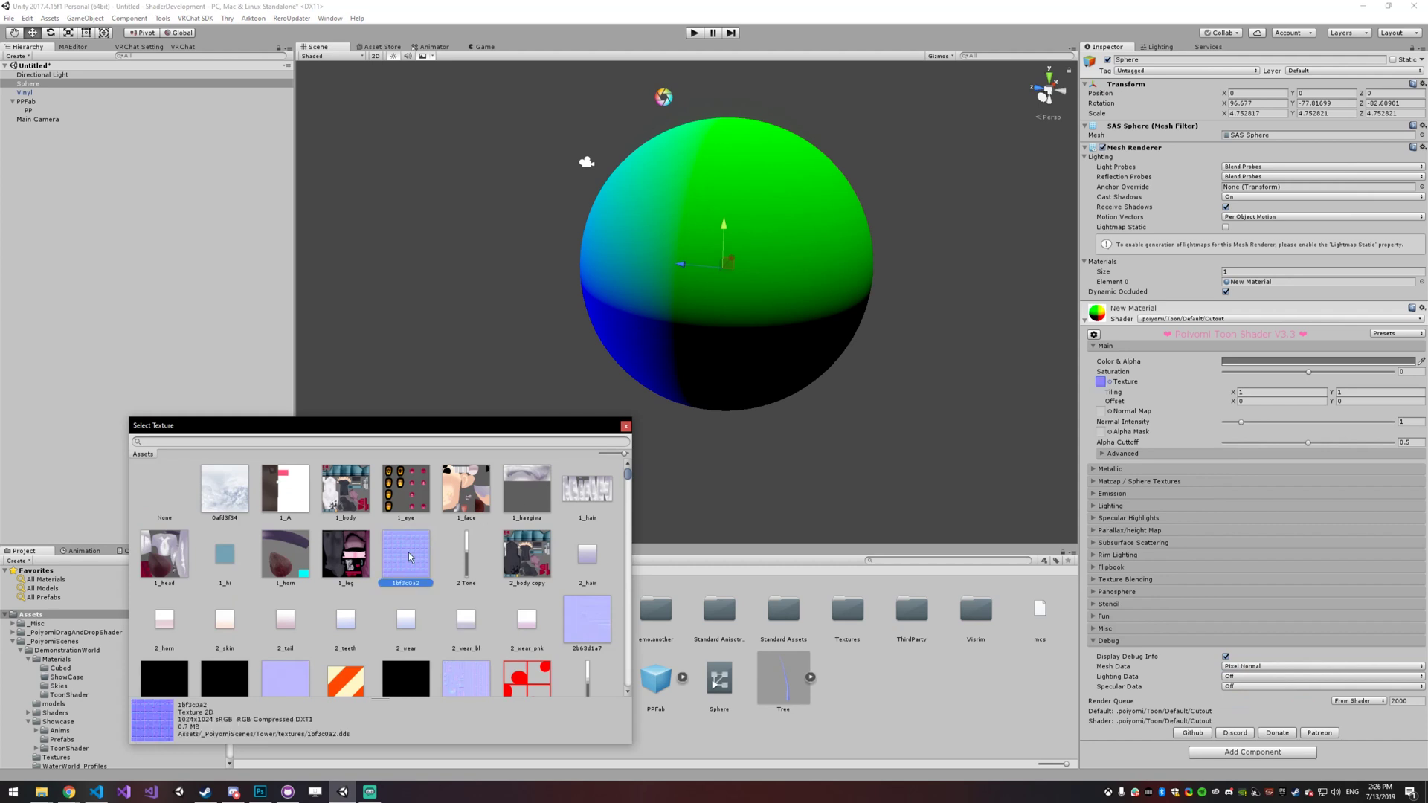
double_click(410, 557)
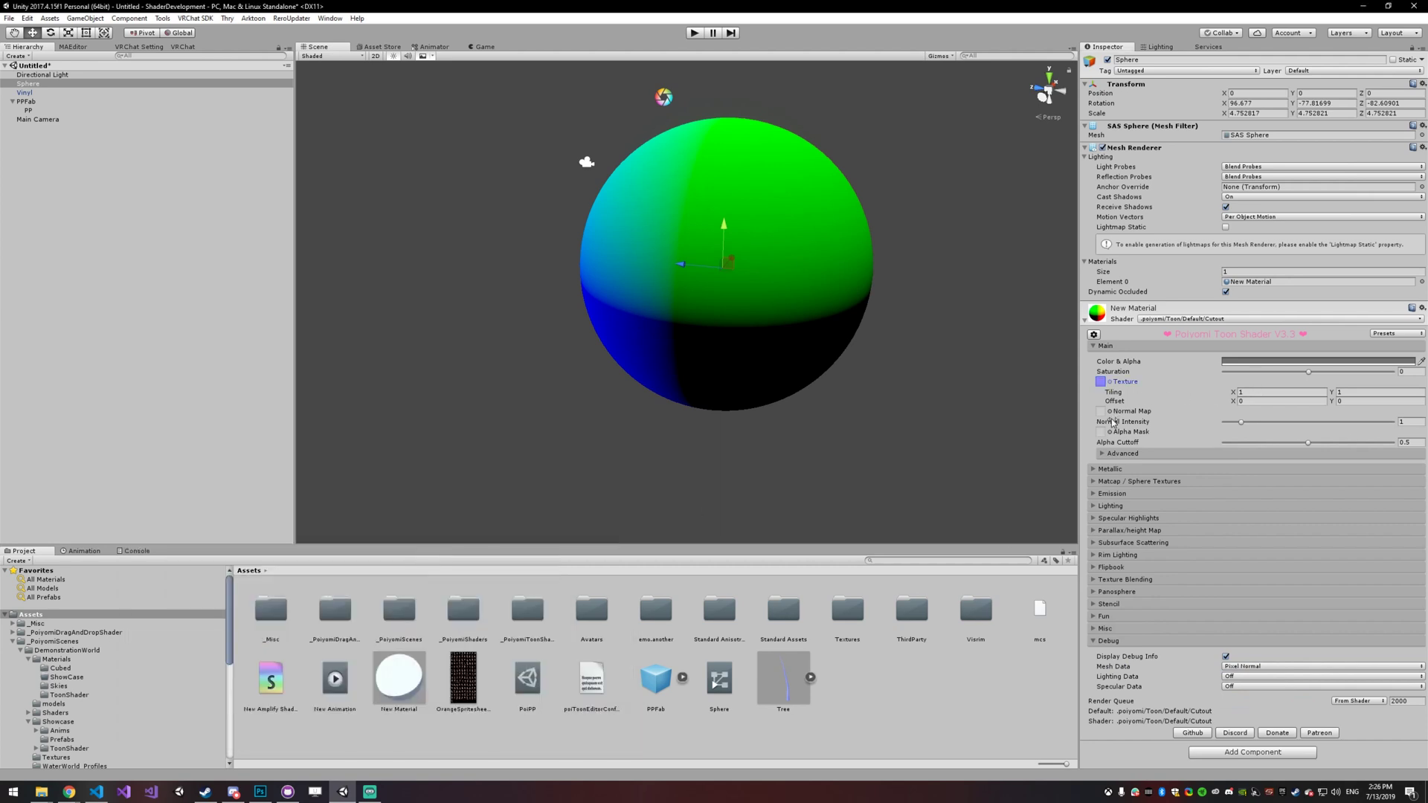
click(1110, 411)
double_click(404, 547)
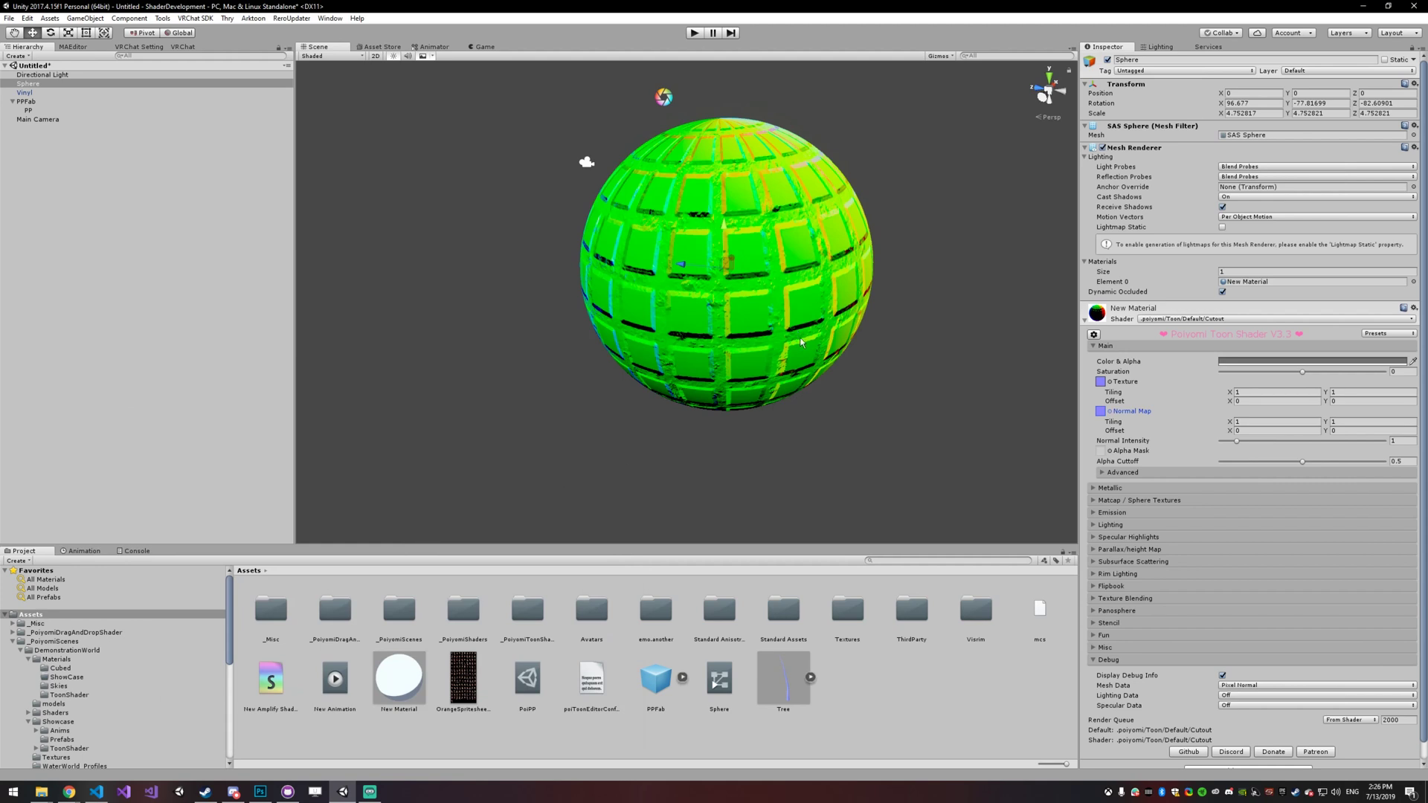
Preview Vertex Normal in Debug Mesh Data, then switch back to Pixel Normal.
click(1250, 685)
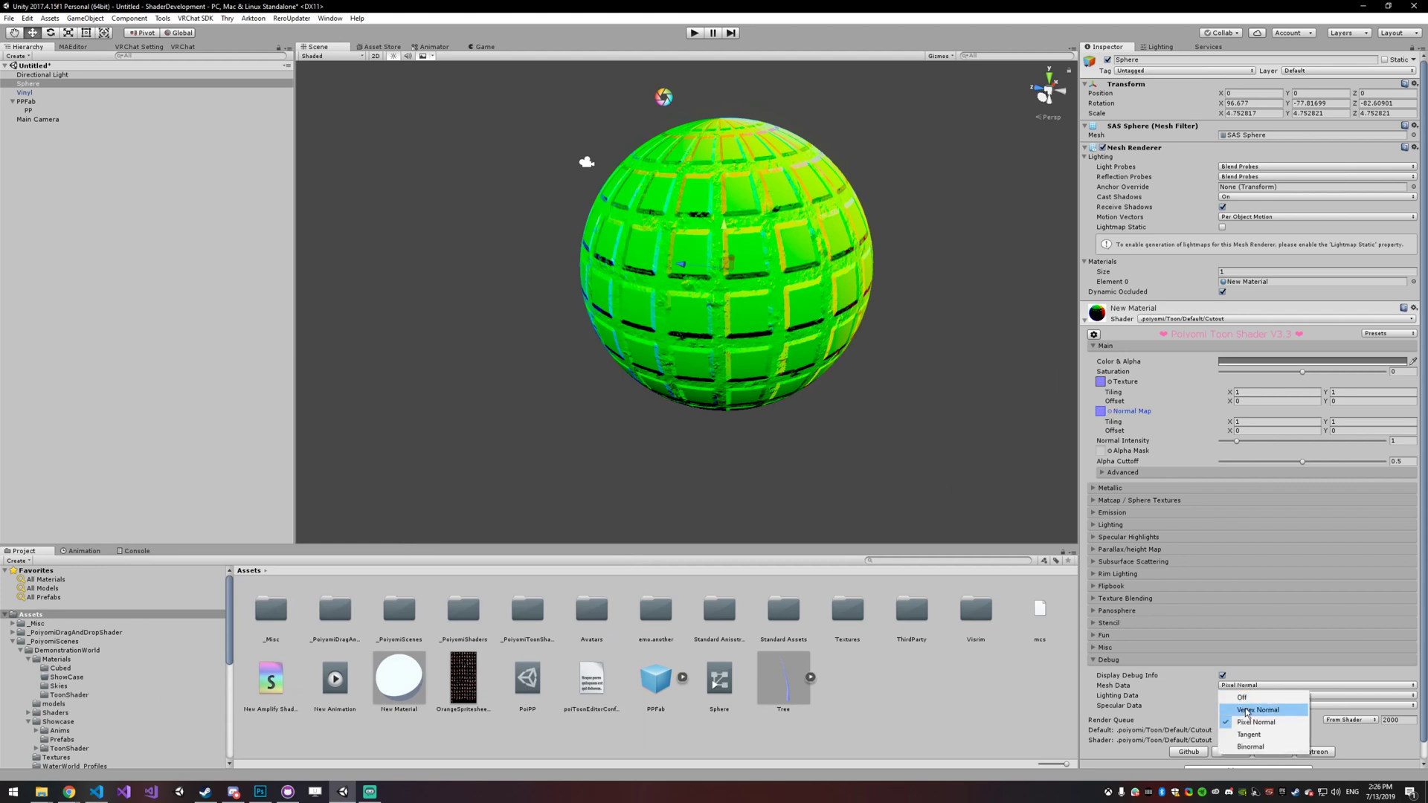
click(1257, 710)
click(1265, 685)
click(1256, 722)
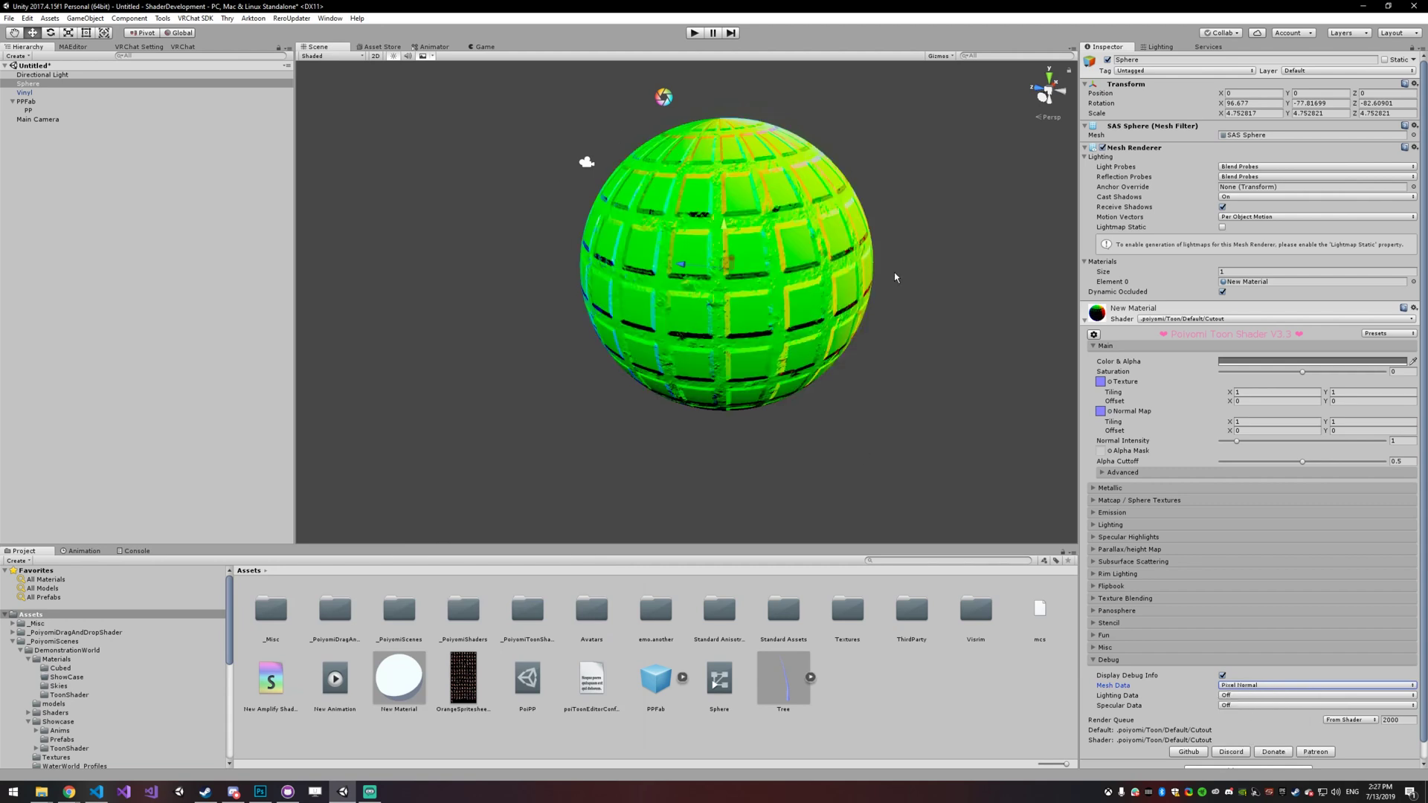
Preview the Tangent and then Binormal Mesh Data debug views on the sphere.
click(1238, 697)
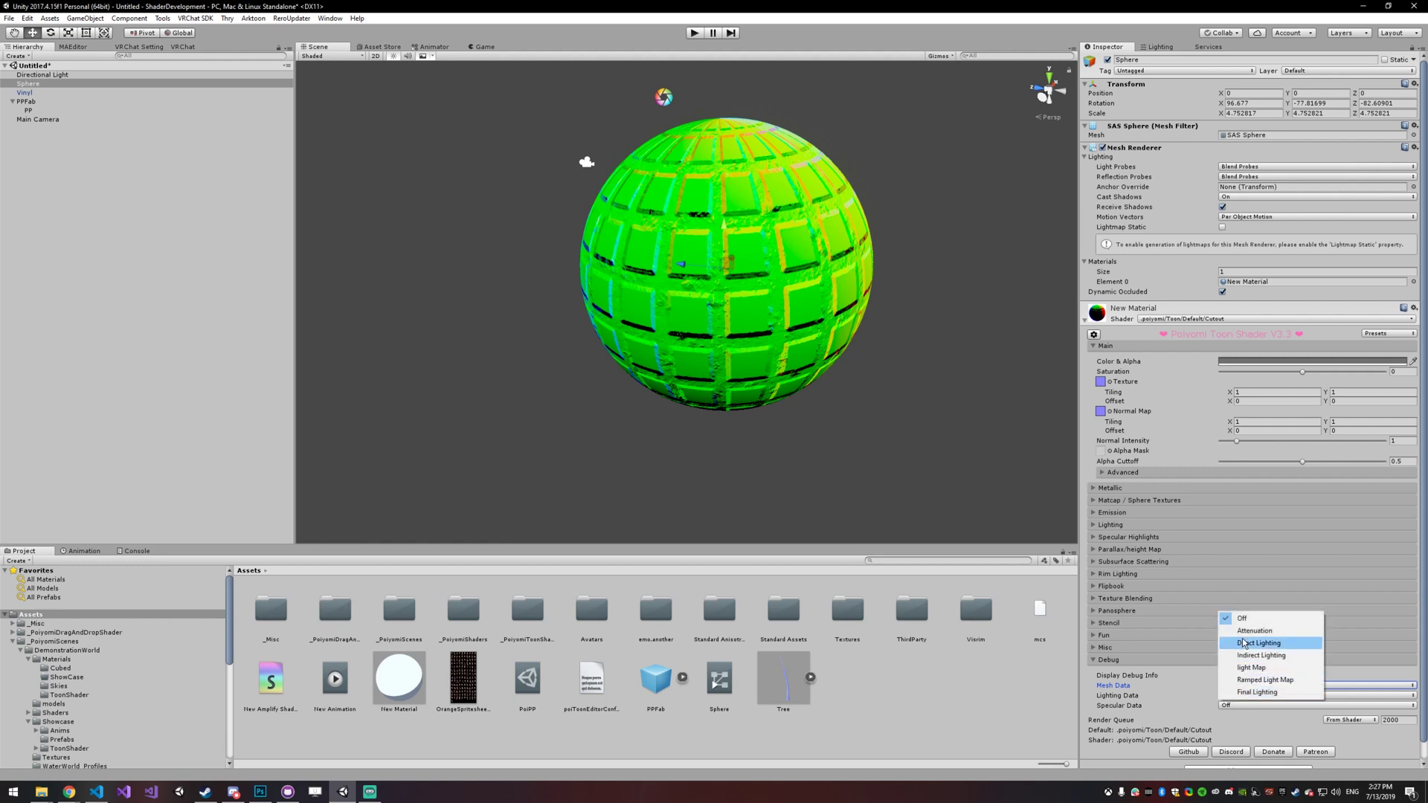
click(1241, 688)
click(1240, 686)
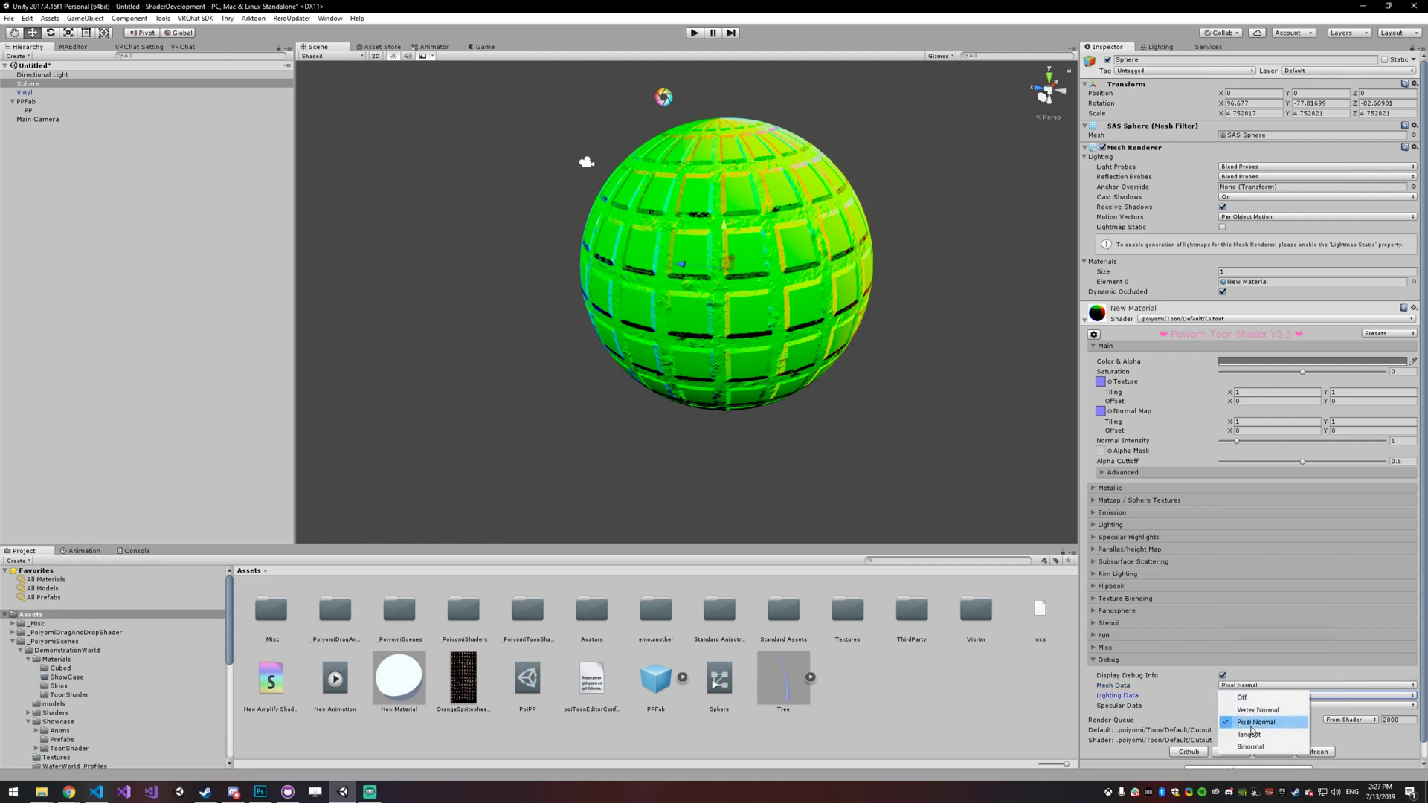
click(1251, 735)
click(1241, 686)
click(1249, 745)
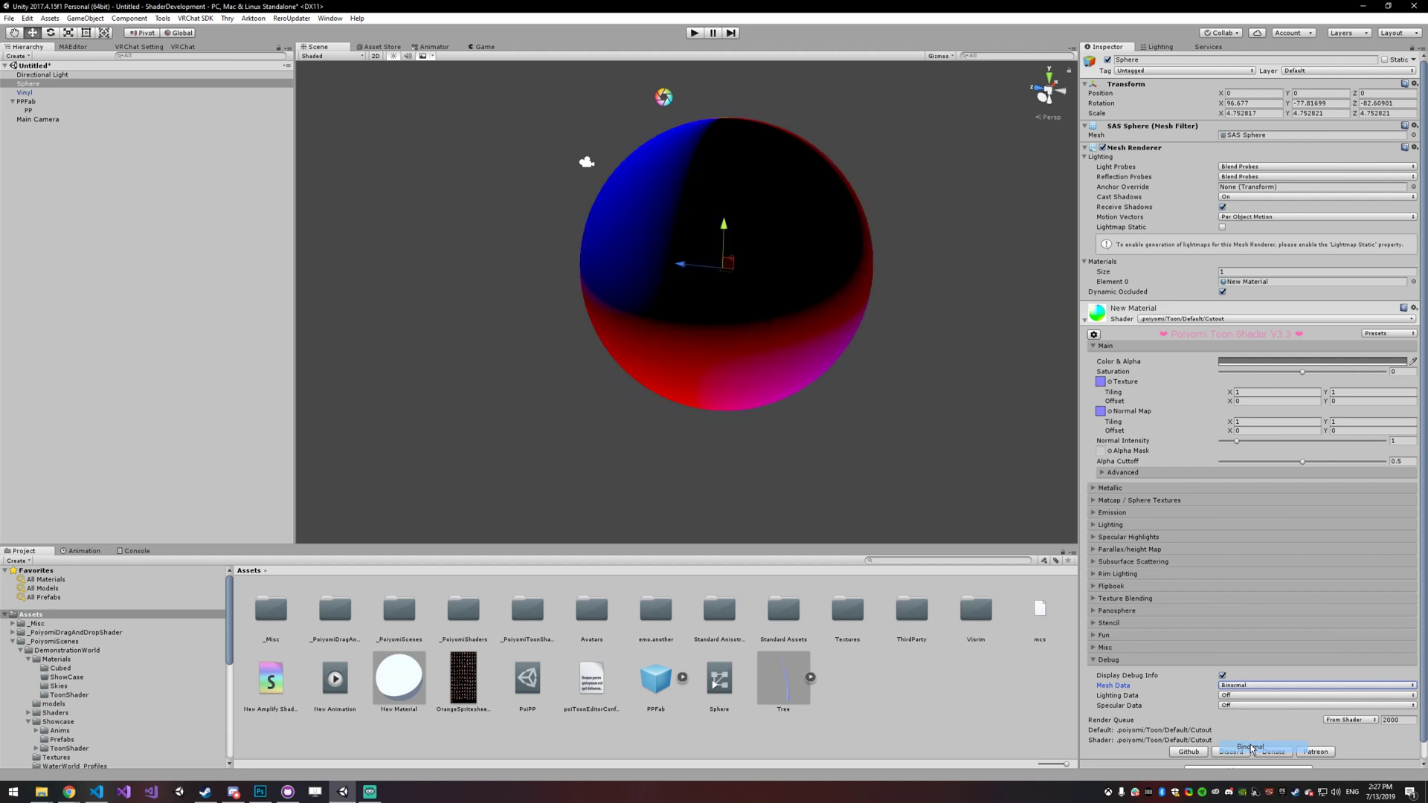
Turn Mesh Data off and cycle Lighting Data through Direct Lighting and Light Map to Final Lighting.
click(1239, 698)
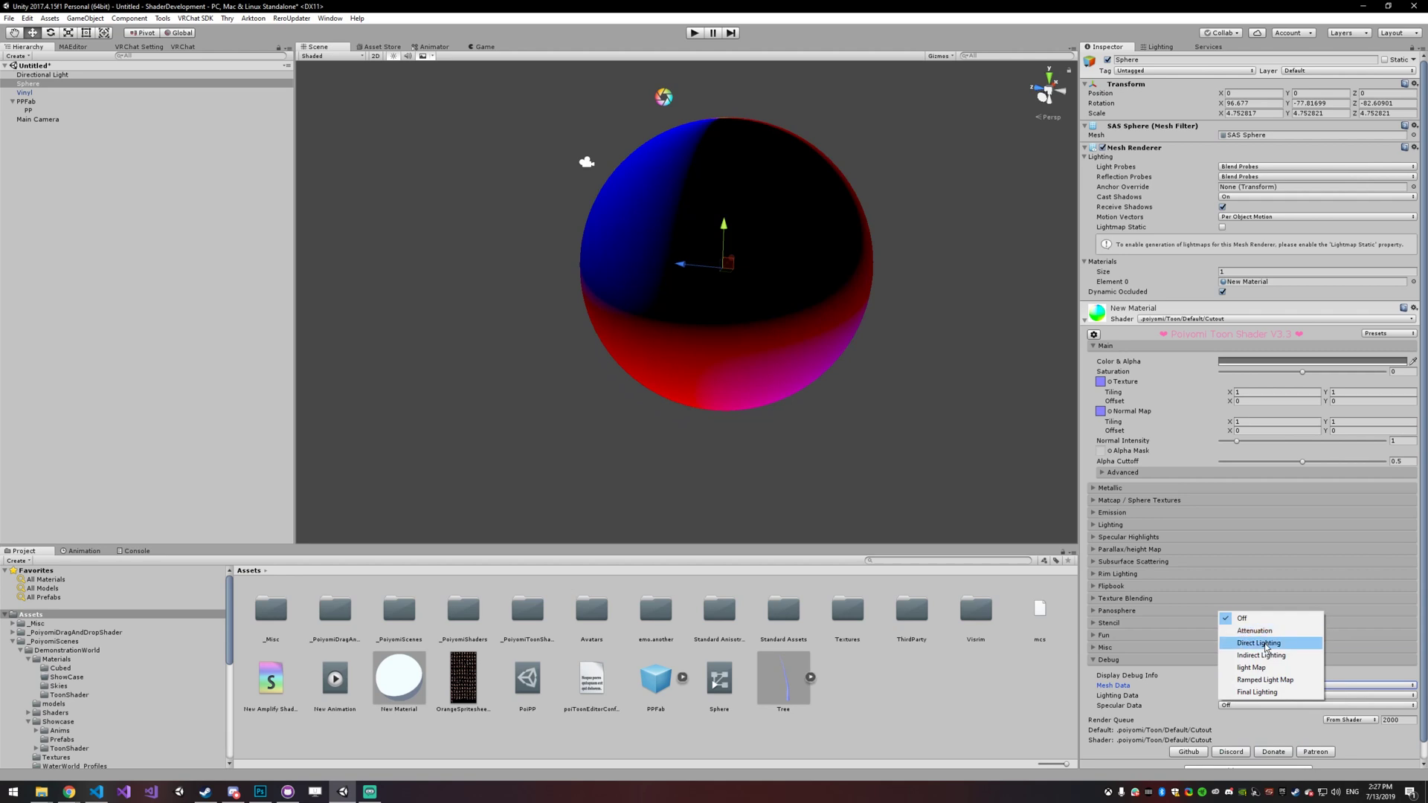
click(1265, 642)
click(1226, 686)
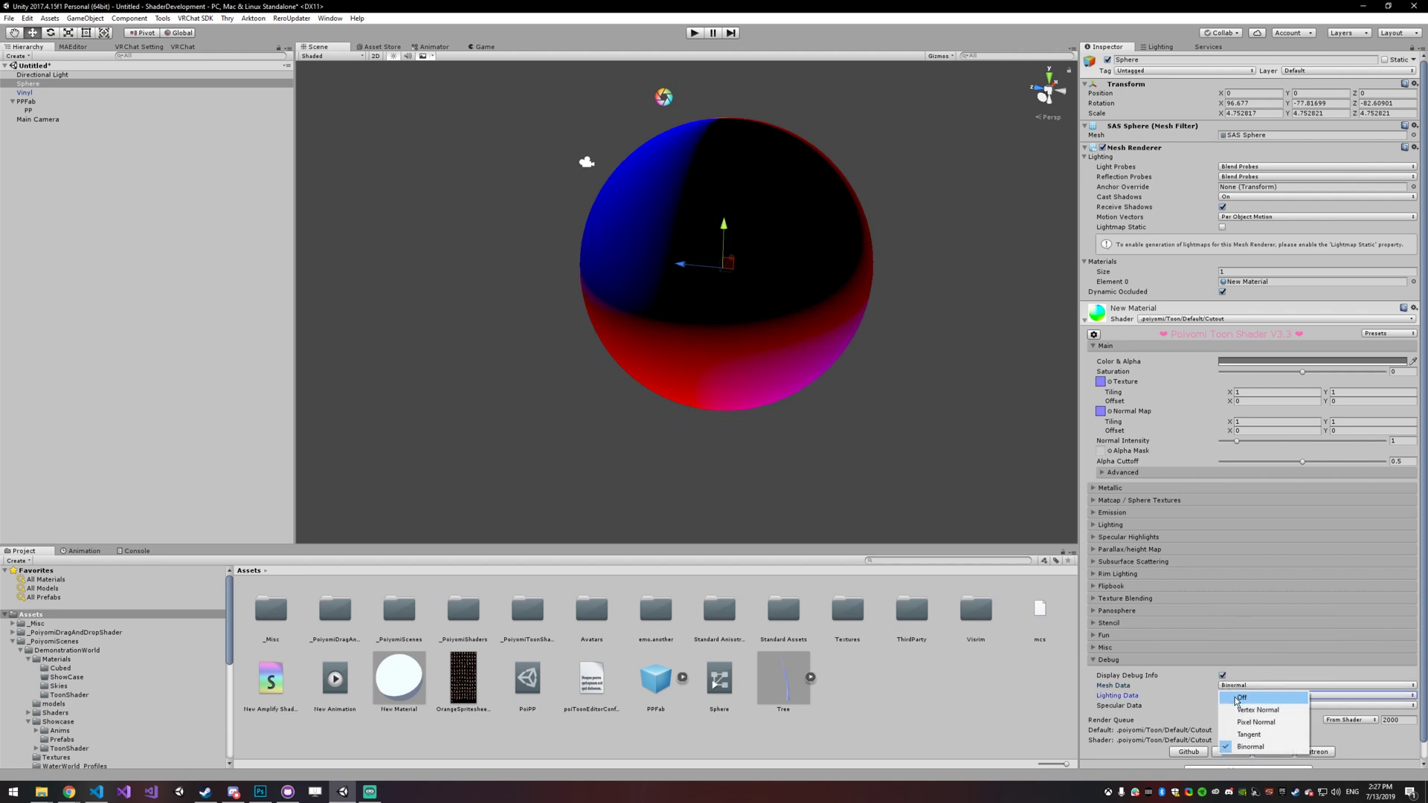
click(1237, 693)
click(1249, 696)
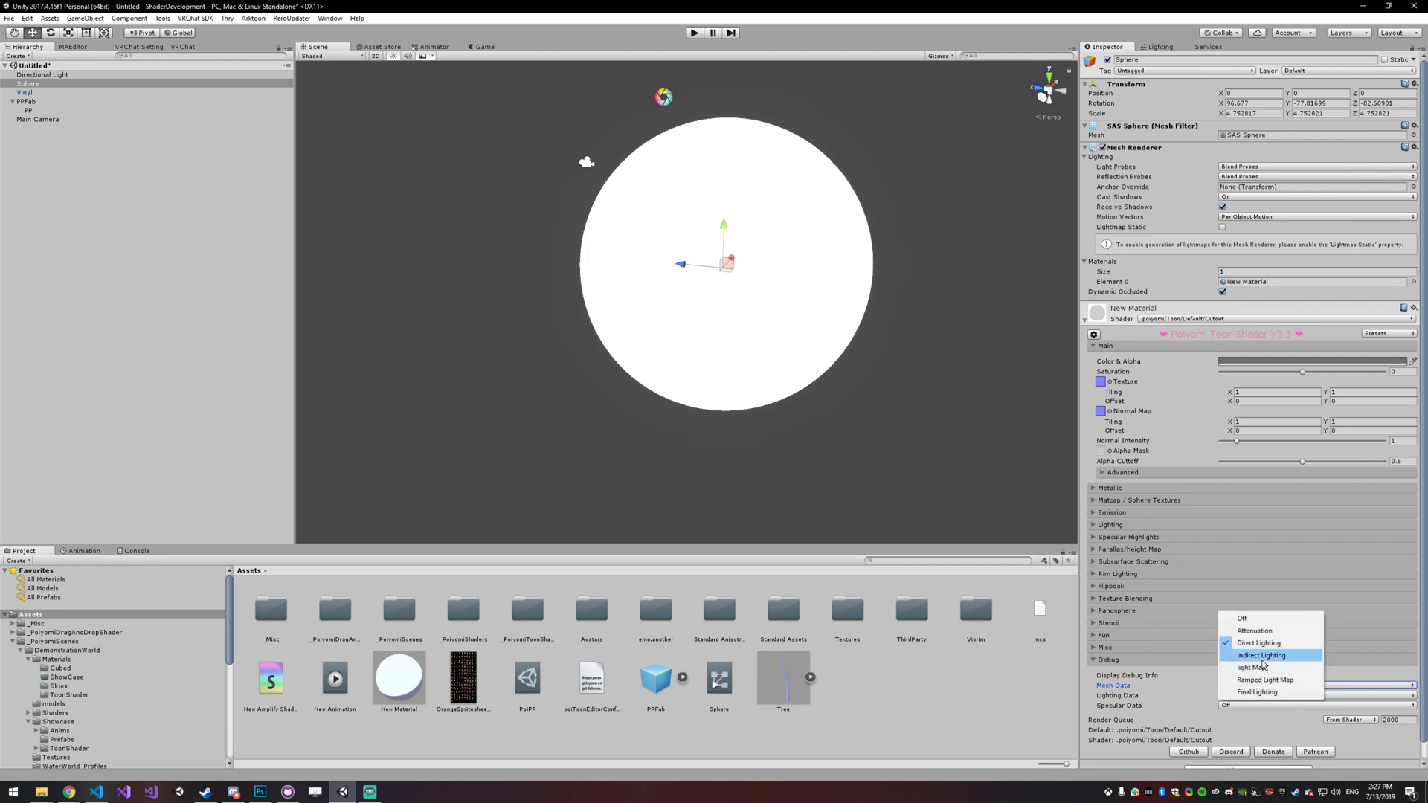
click(1263, 668)
click(1257, 695)
click(1259, 720)
click(1259, 696)
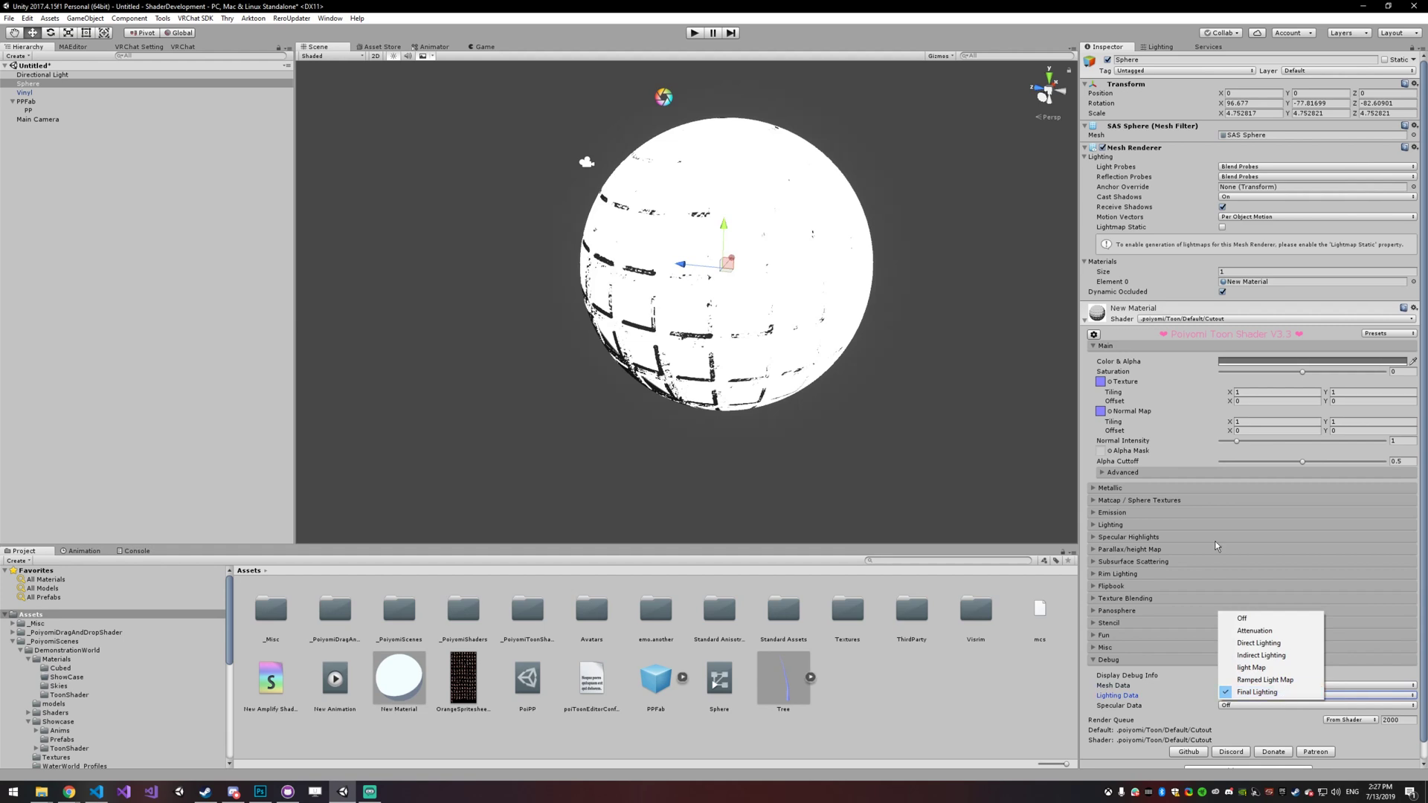
click(1101, 411)
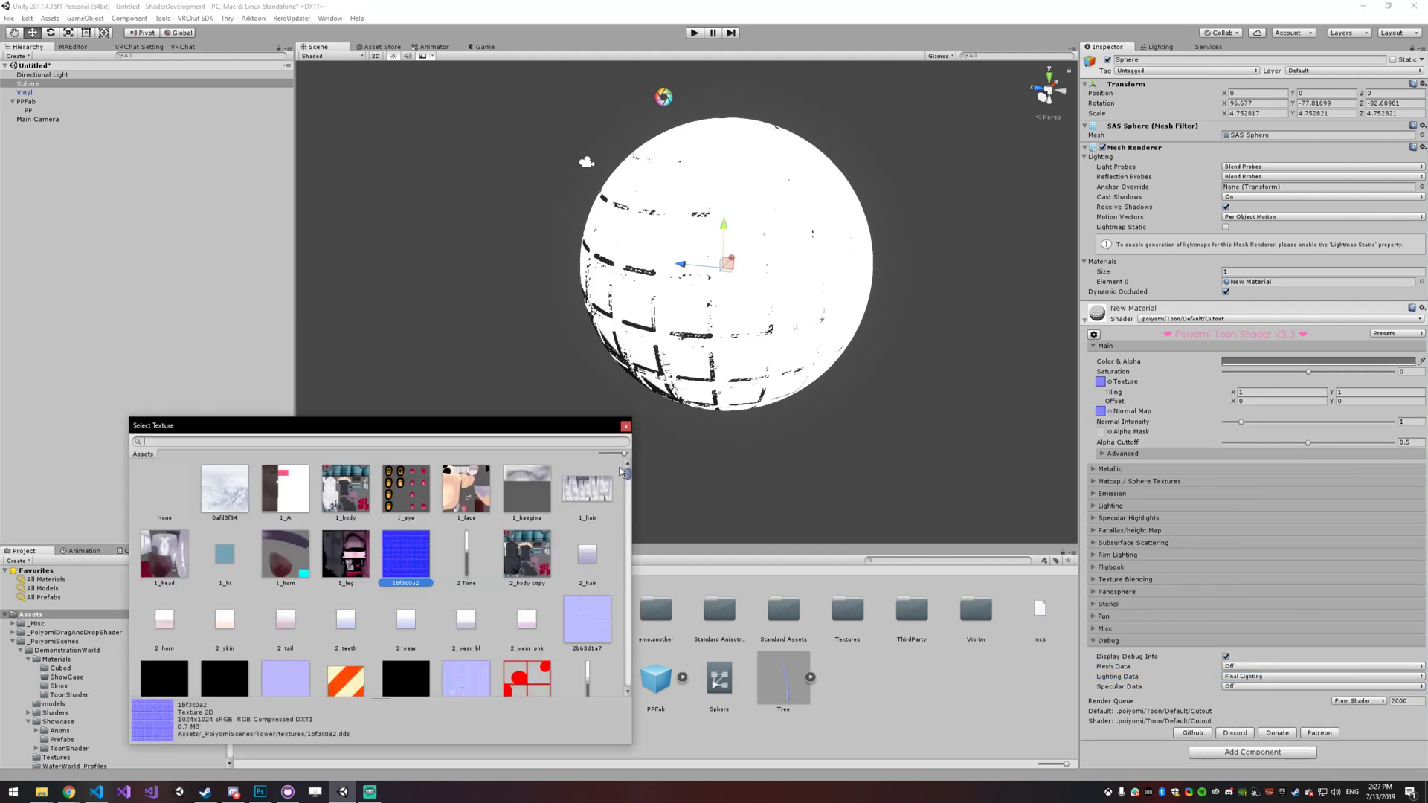
Set the Normal Map to None and show the Ramped Light Map lighting debug view.
click(174, 484)
click(746, 300)
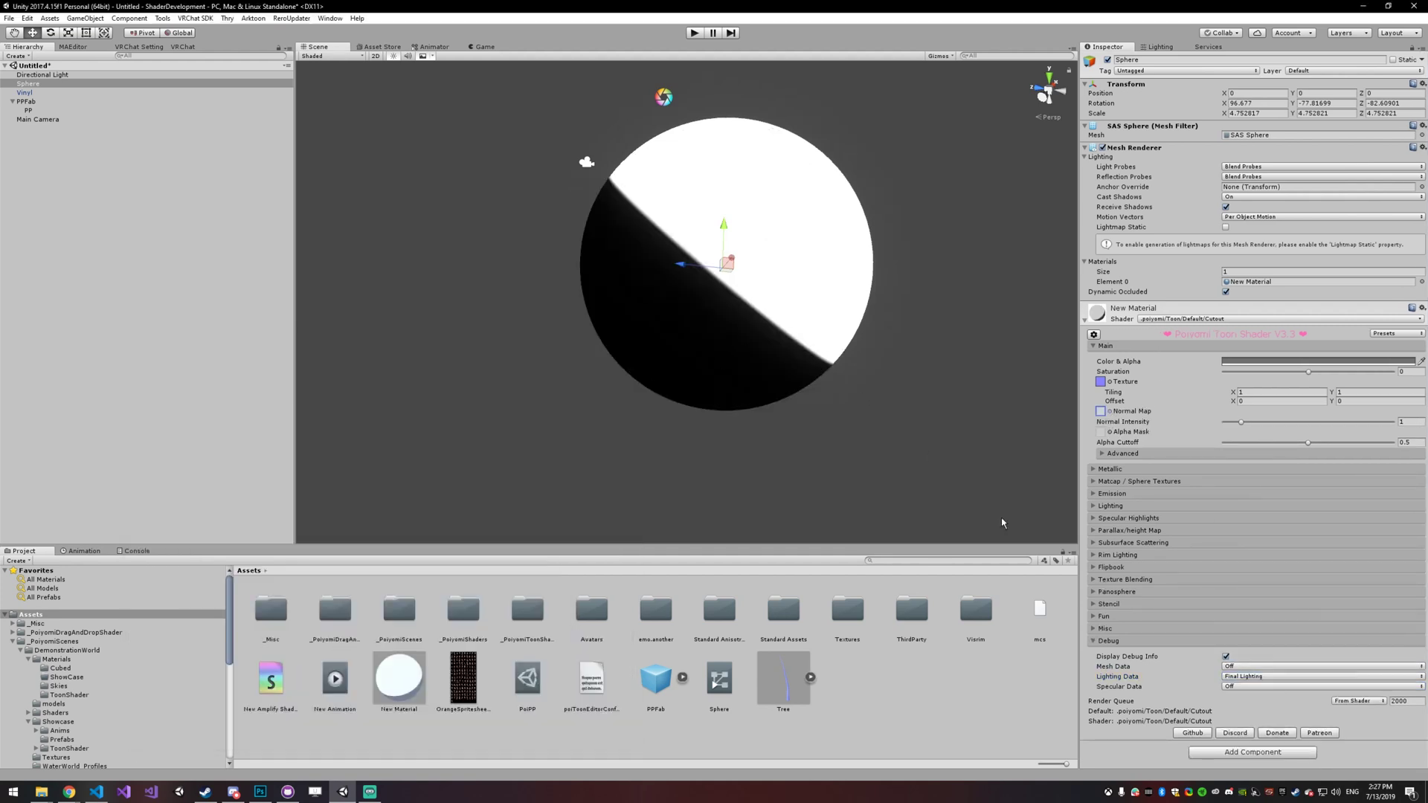
click(1246, 677)
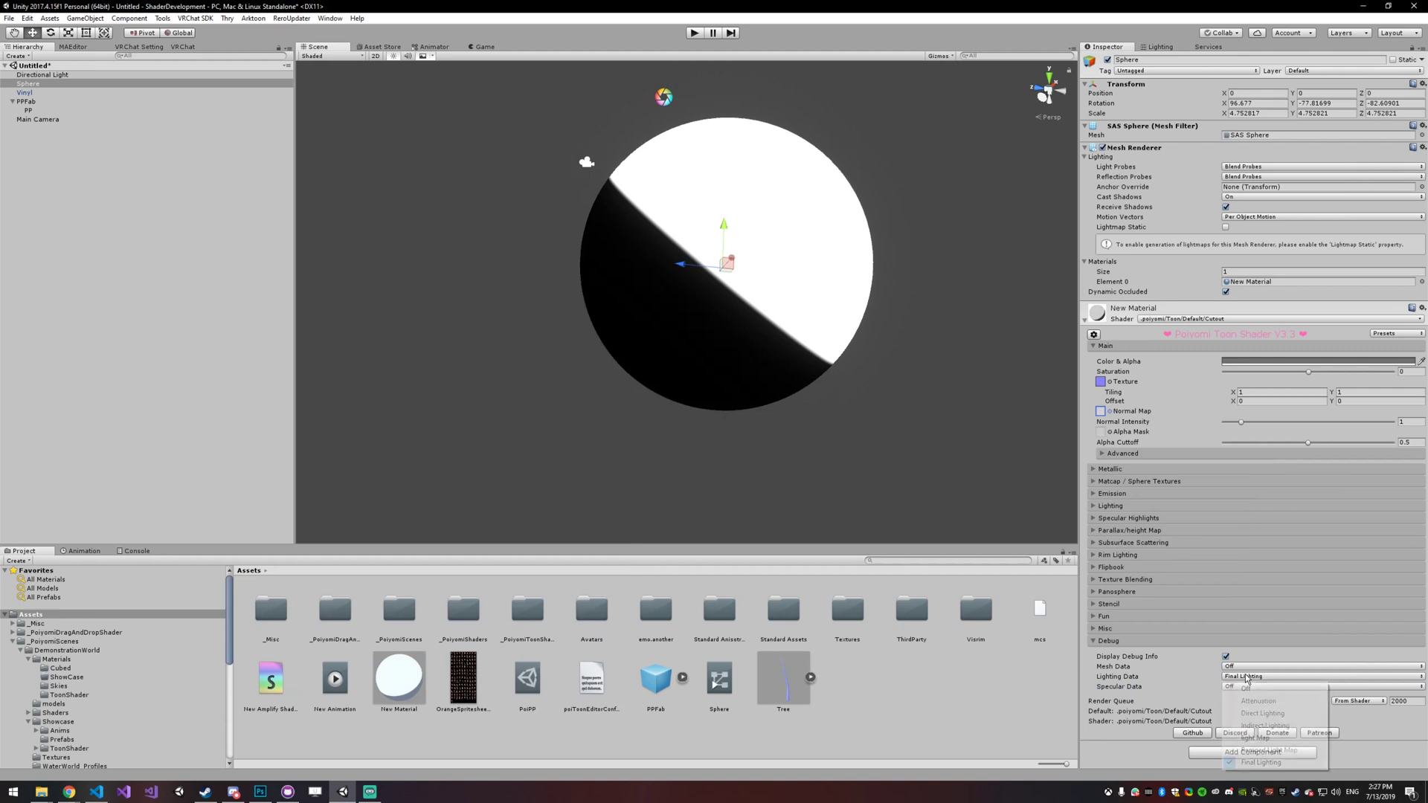
click(1268, 750)
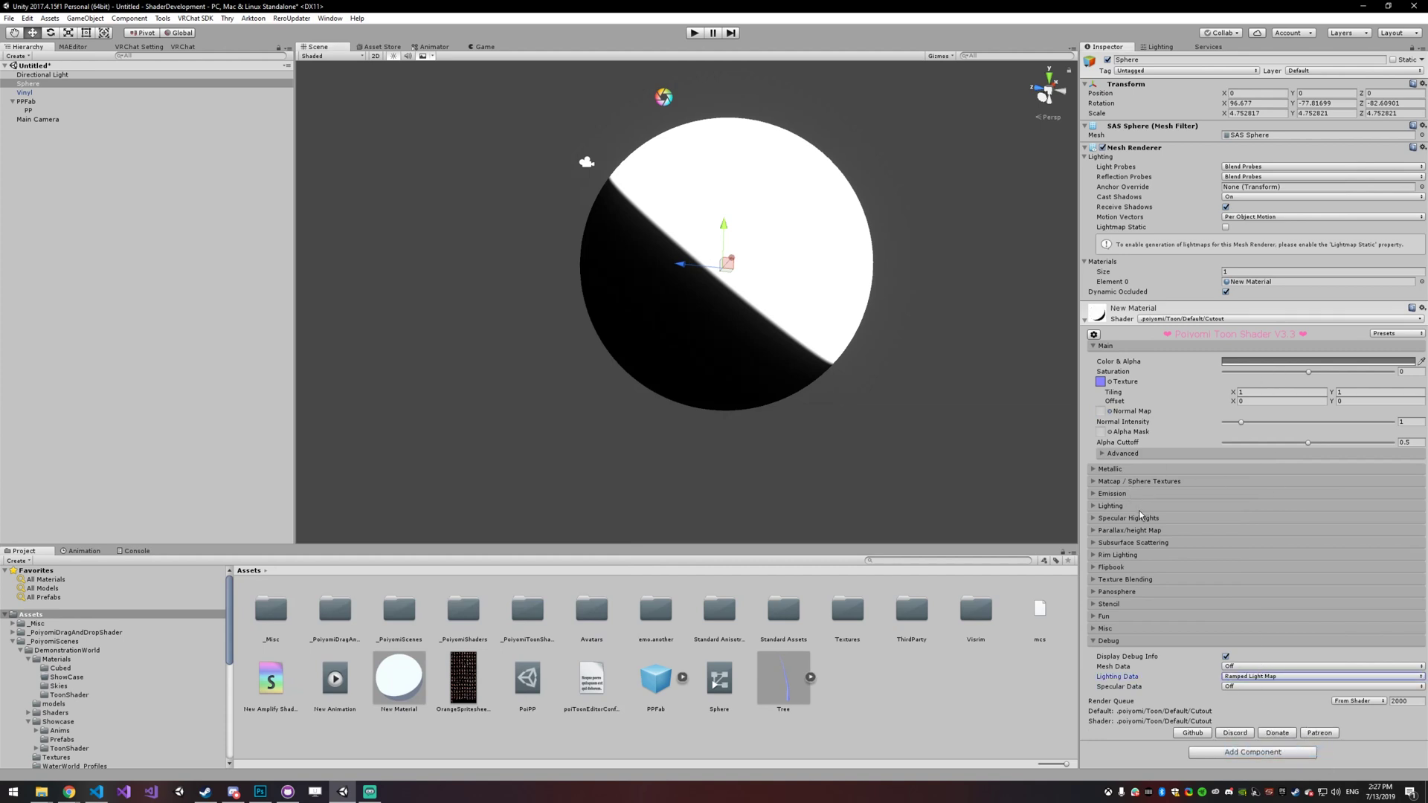
Try rainbow_texture, then set PoiyomiMetalRamp as the Lighting Ramp, viewed with Final Lighting.
click(1111, 506)
click(1109, 542)
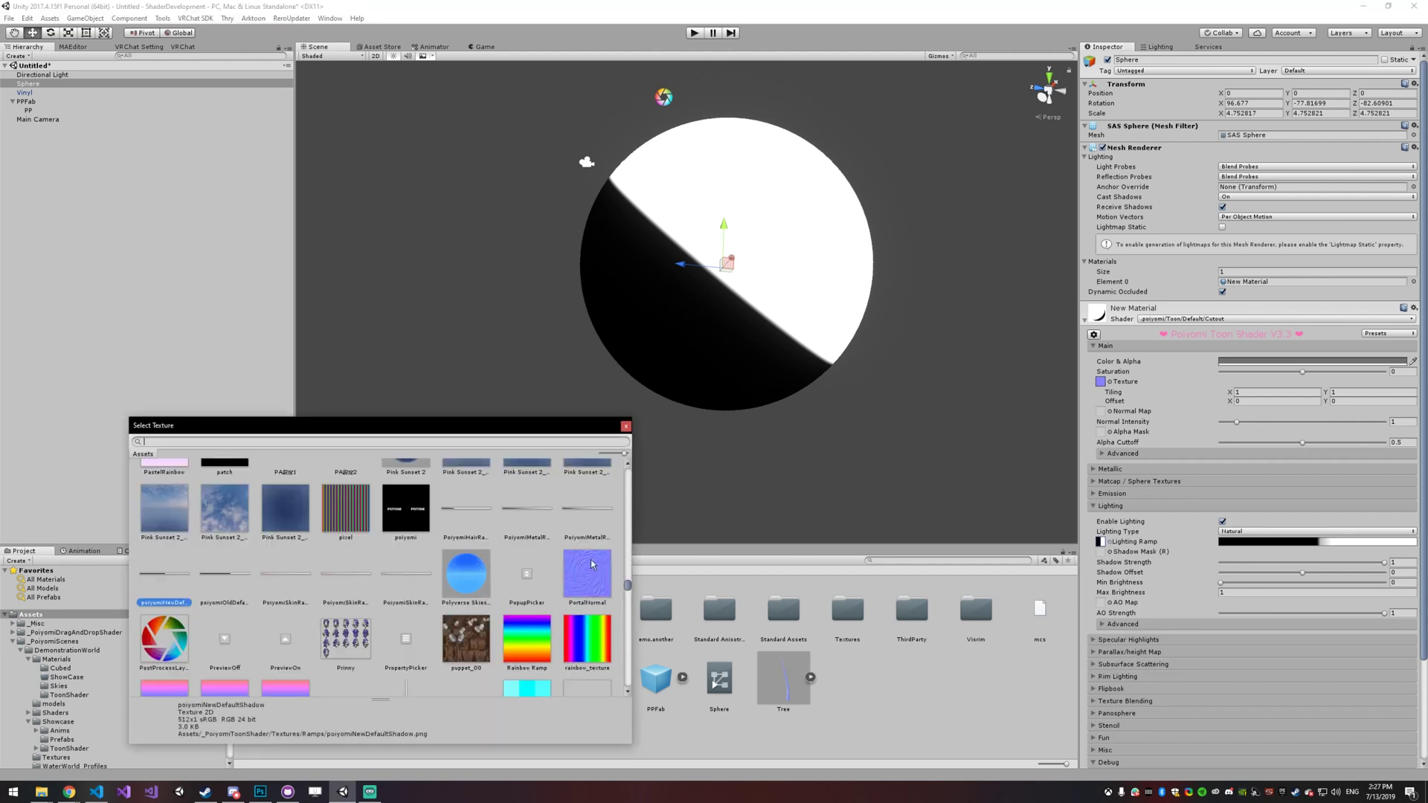
click(599, 638)
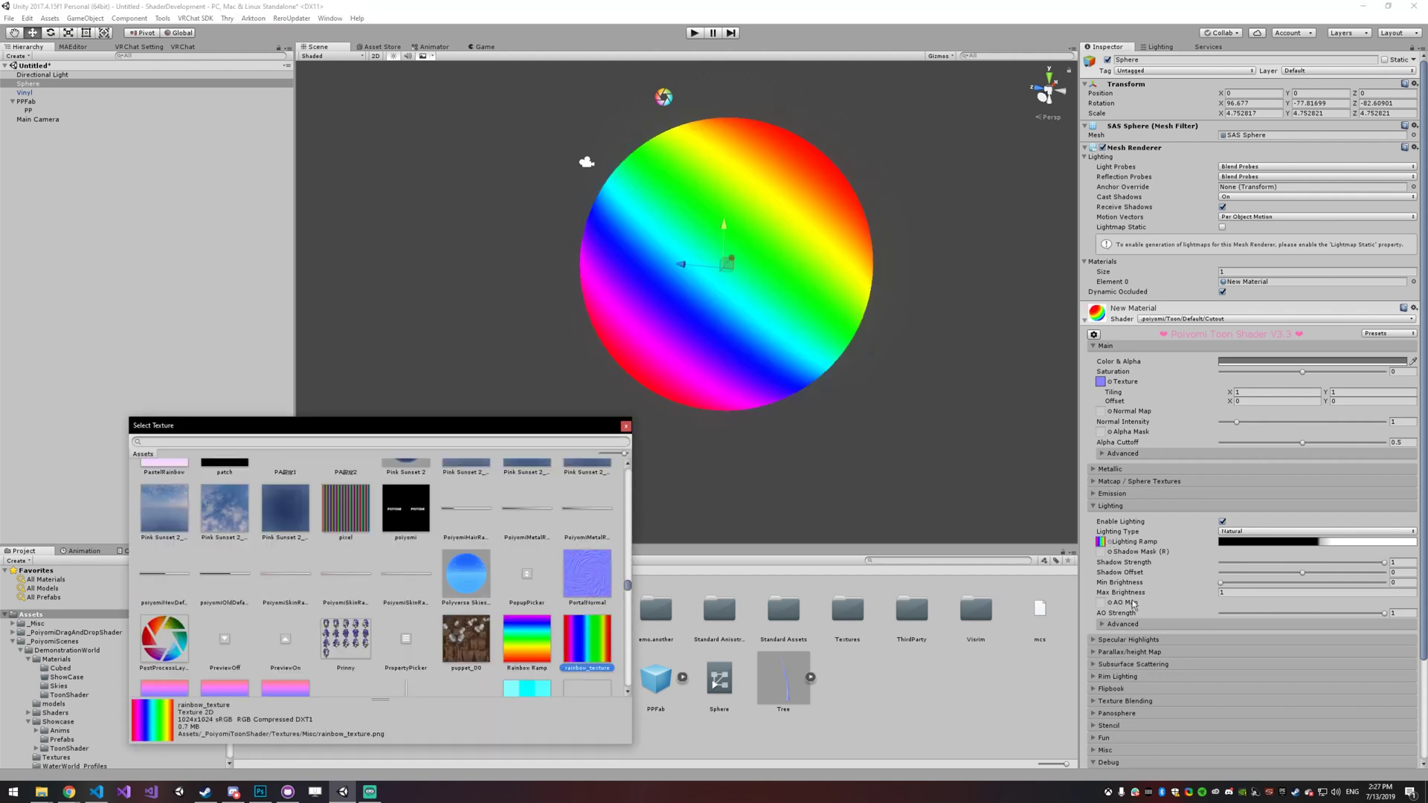
scroll(608, 630, up, 3)
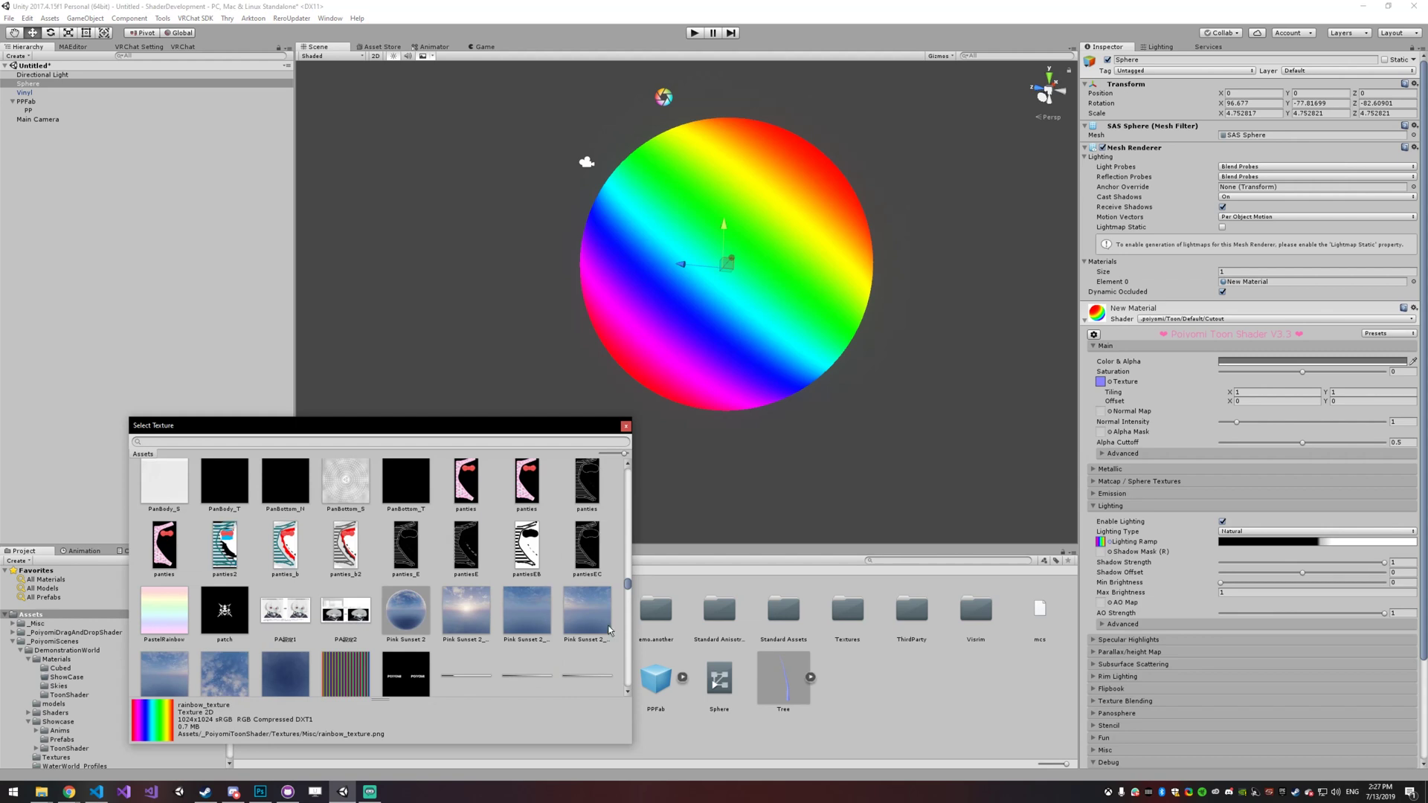
scroll(608, 631, down, 1)
click(529, 646)
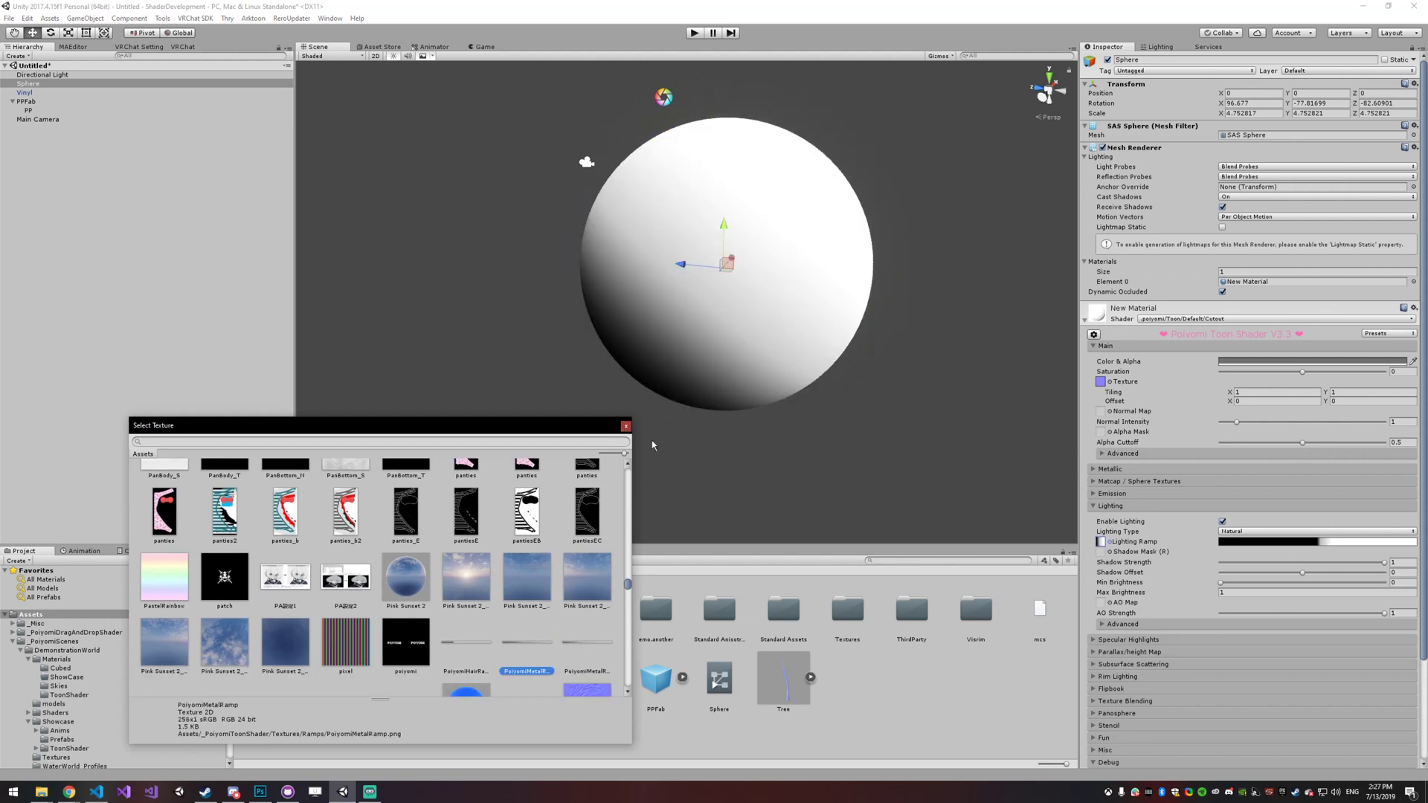
click(627, 426)
scroll(1235, 669, down, 3)
click(1235, 679)
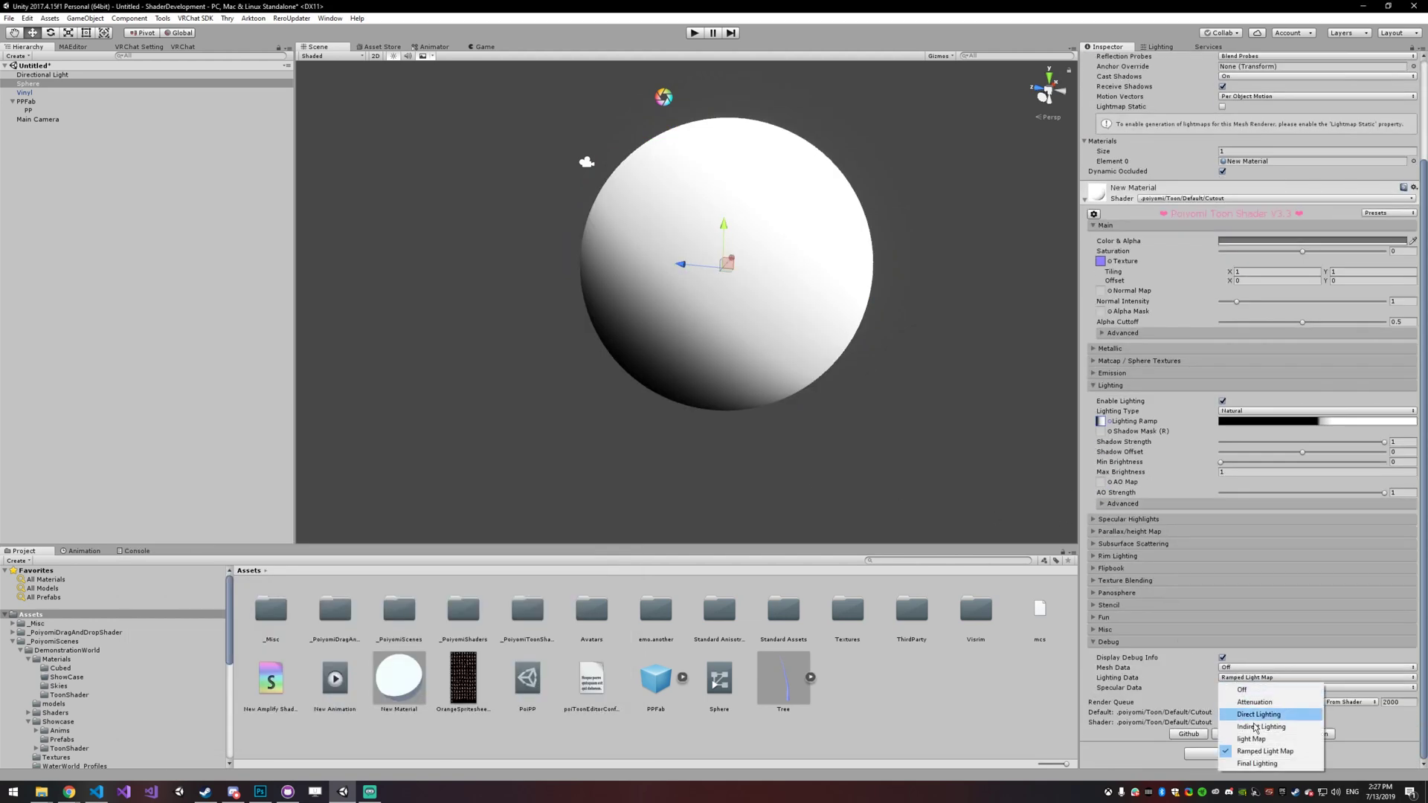
click(1257, 766)
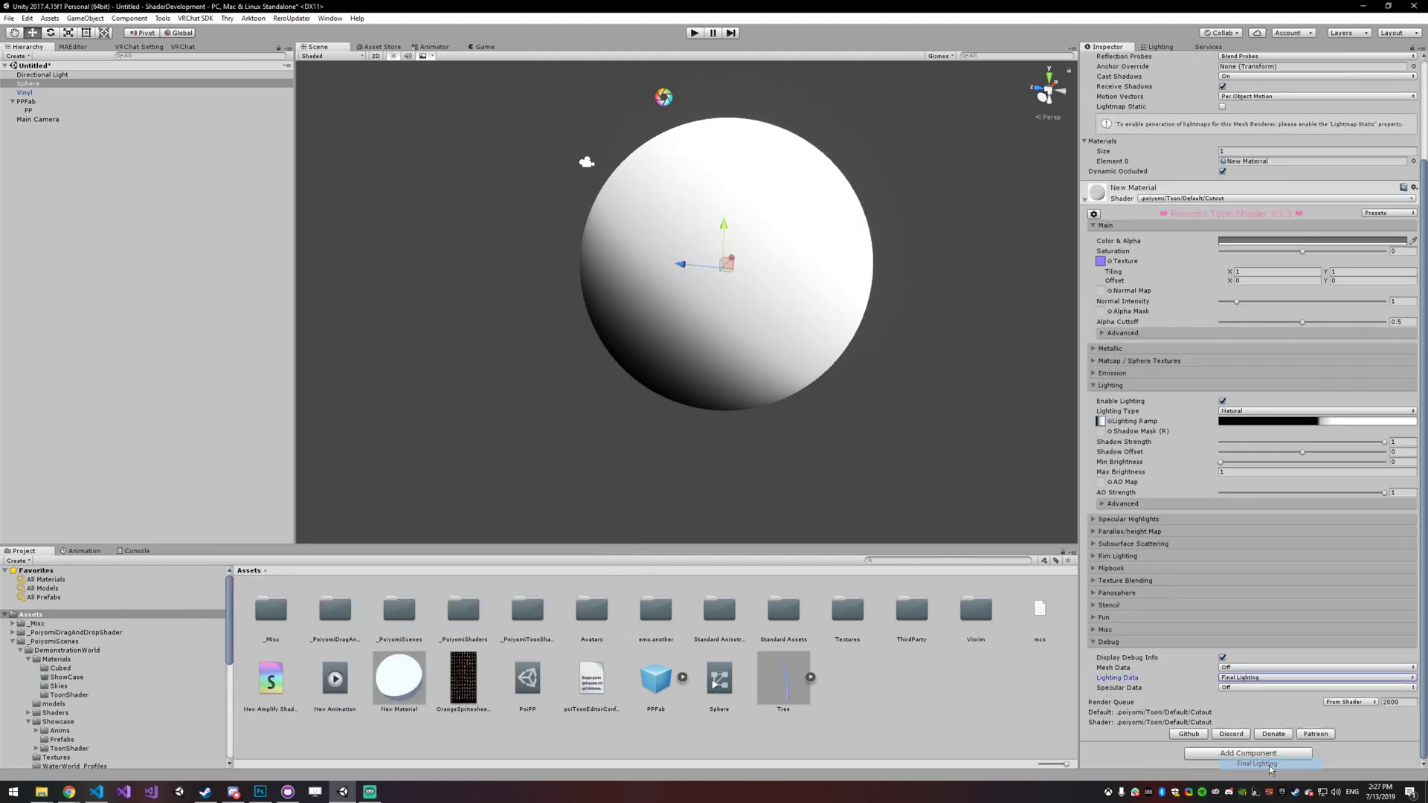
click(1241, 679)
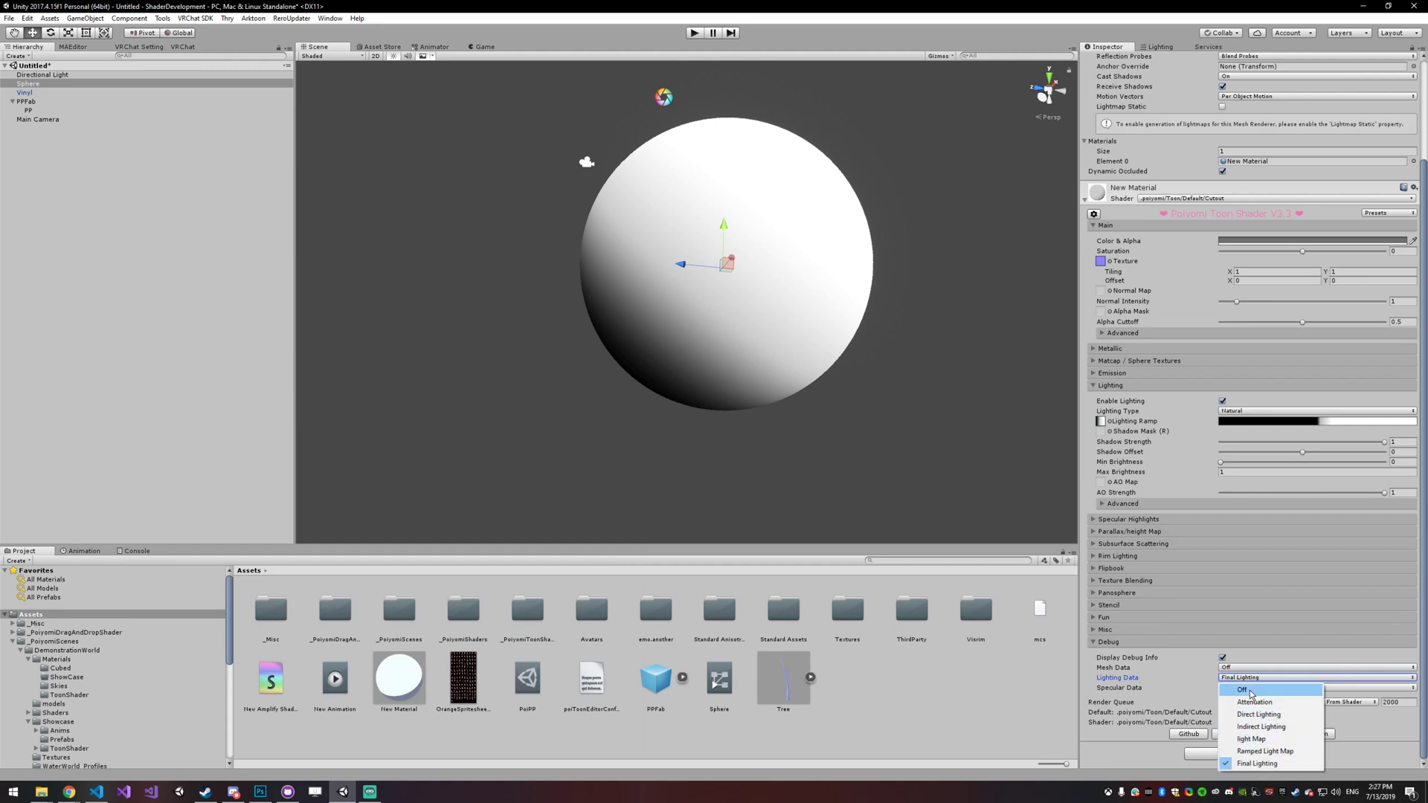
Turn Lighting Data off, preview finalSpecular and highTexture Specular Data, then set Specular Data to Off.
click(1250, 691)
click(1252, 687)
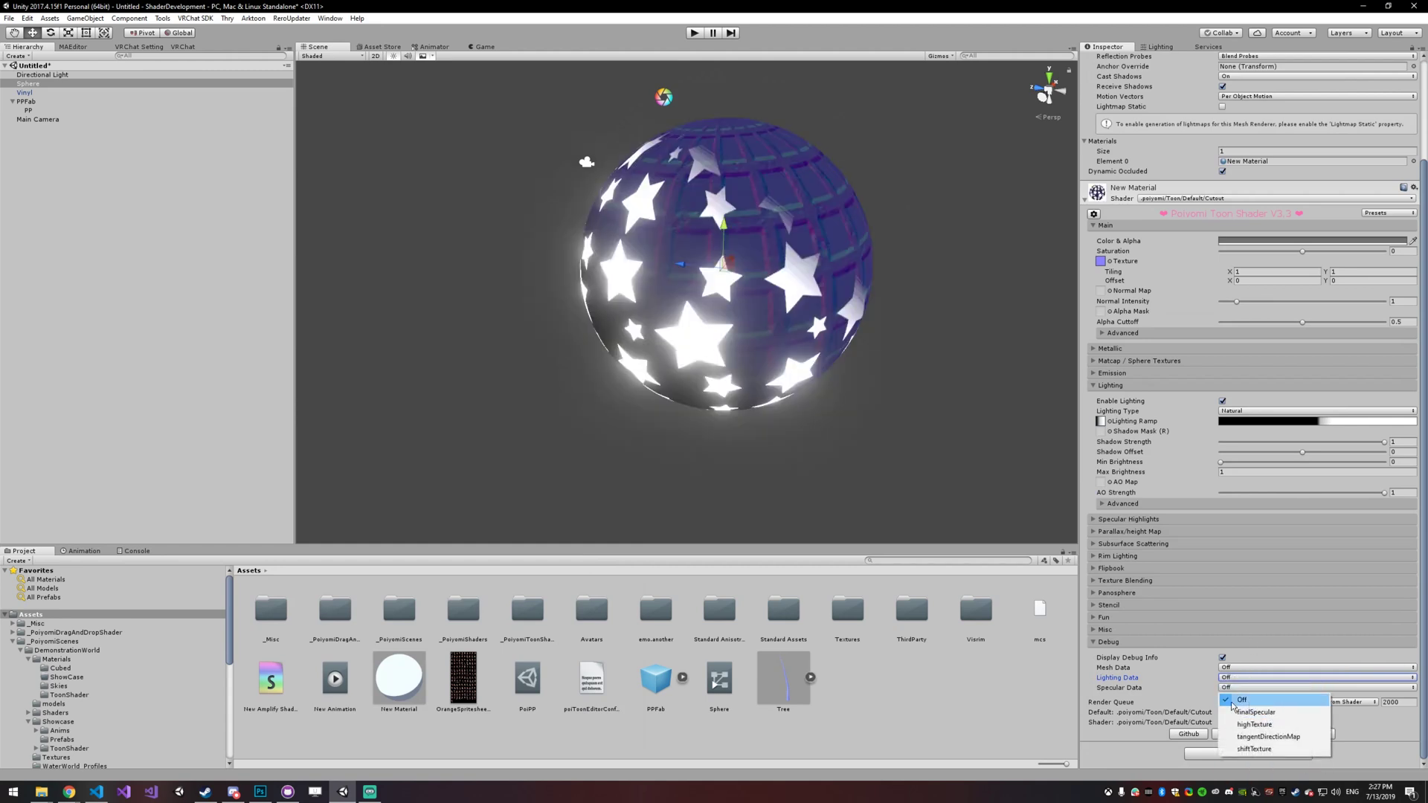
click(1280, 722)
click(1265, 688)
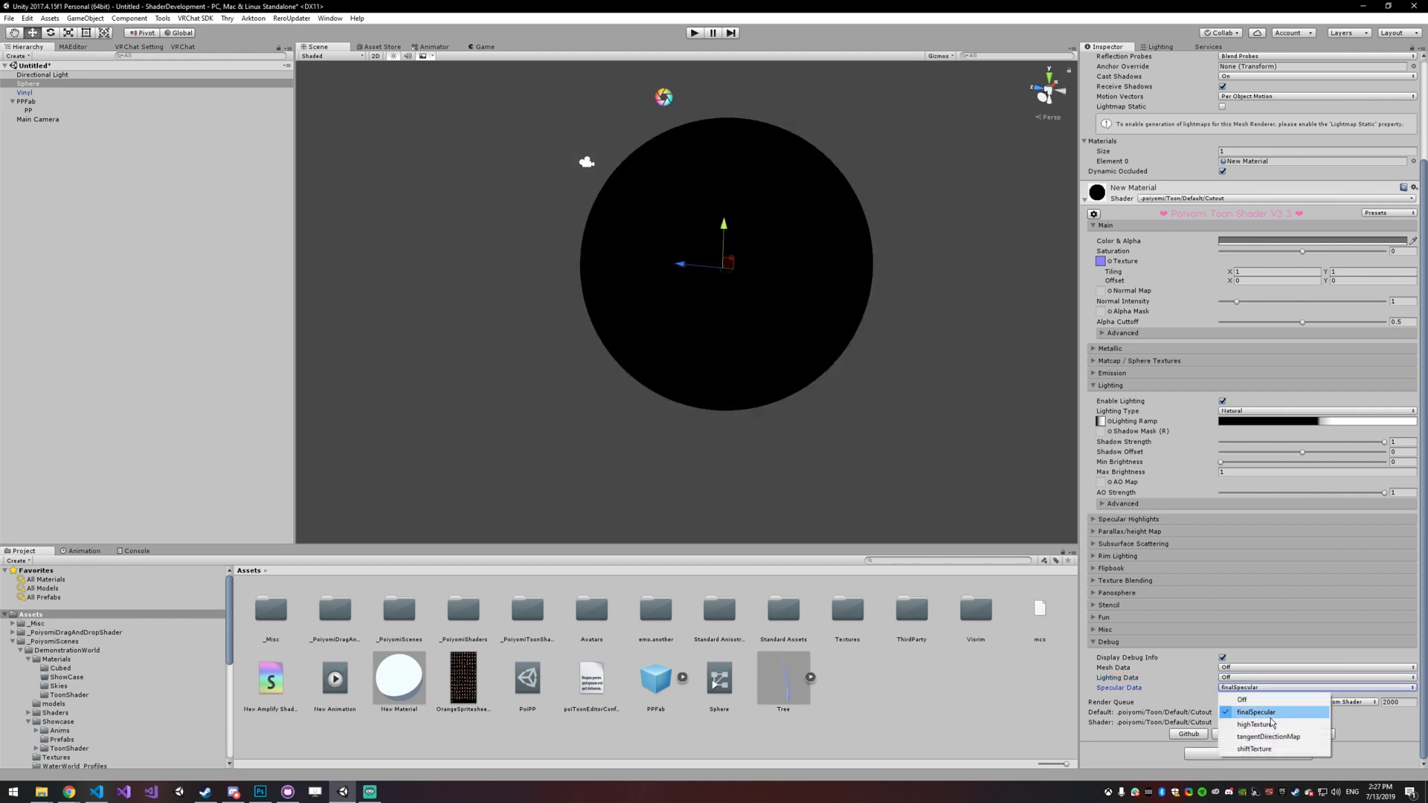
click(1273, 725)
click(1254, 687)
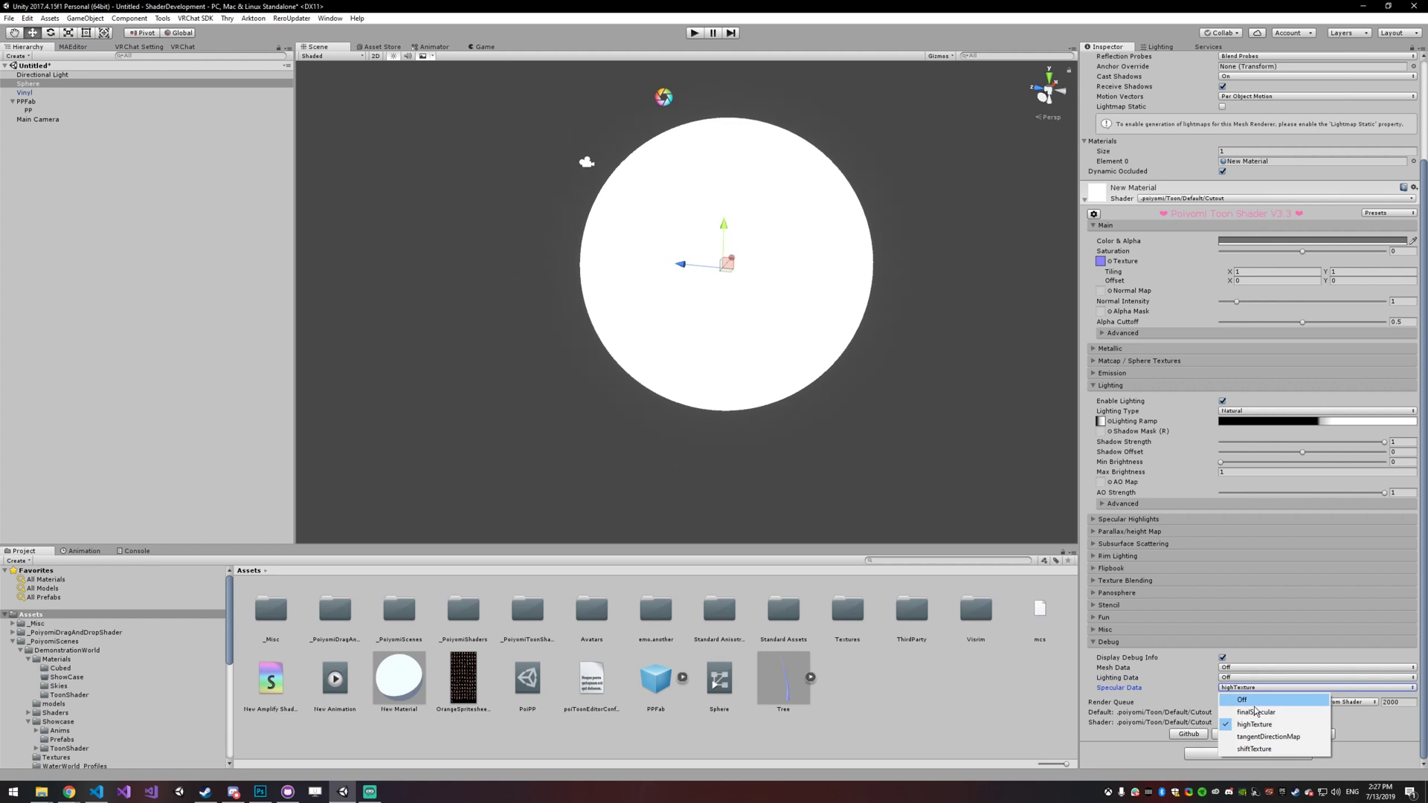
click(1254, 701)
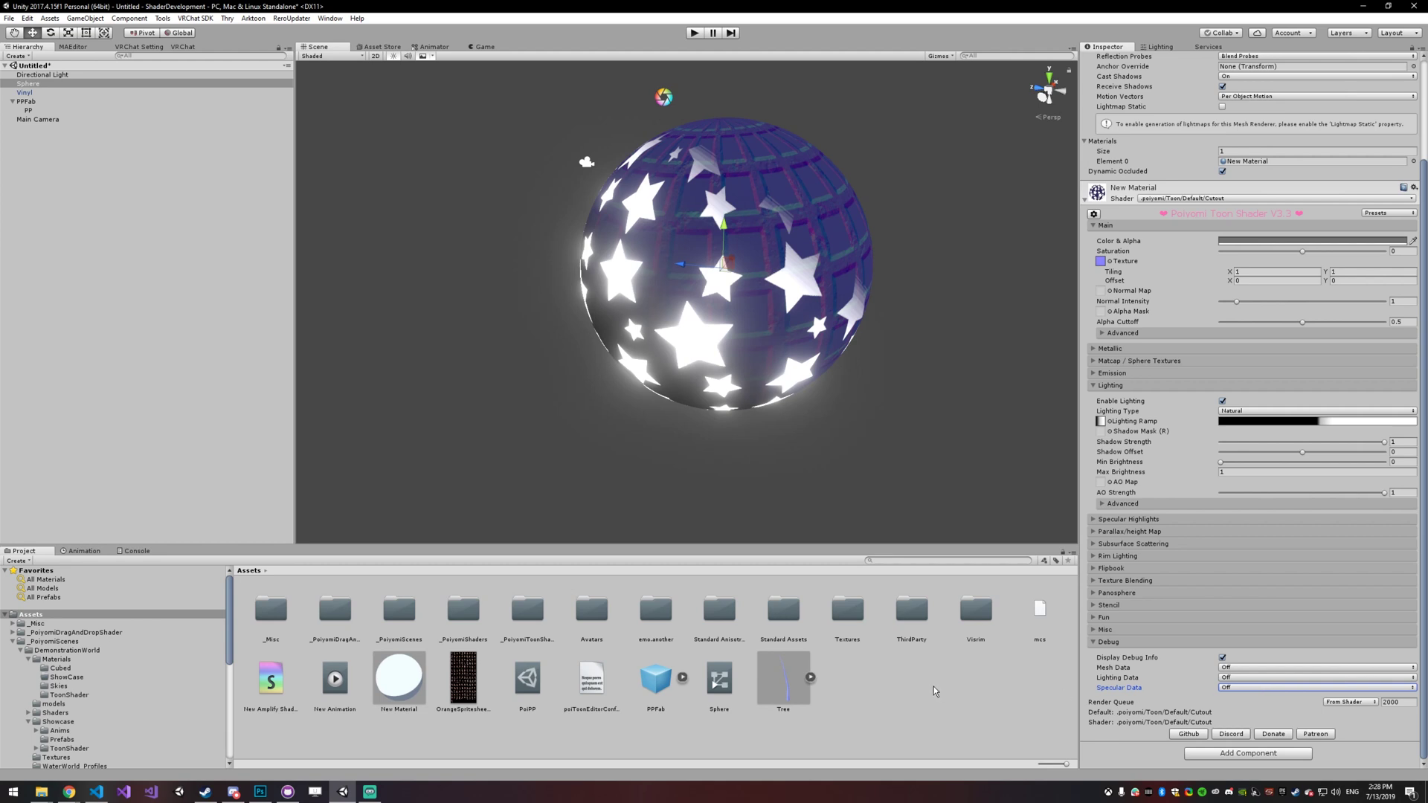
Collapse the Debug section in the material's Inspector.
click(1203, 641)
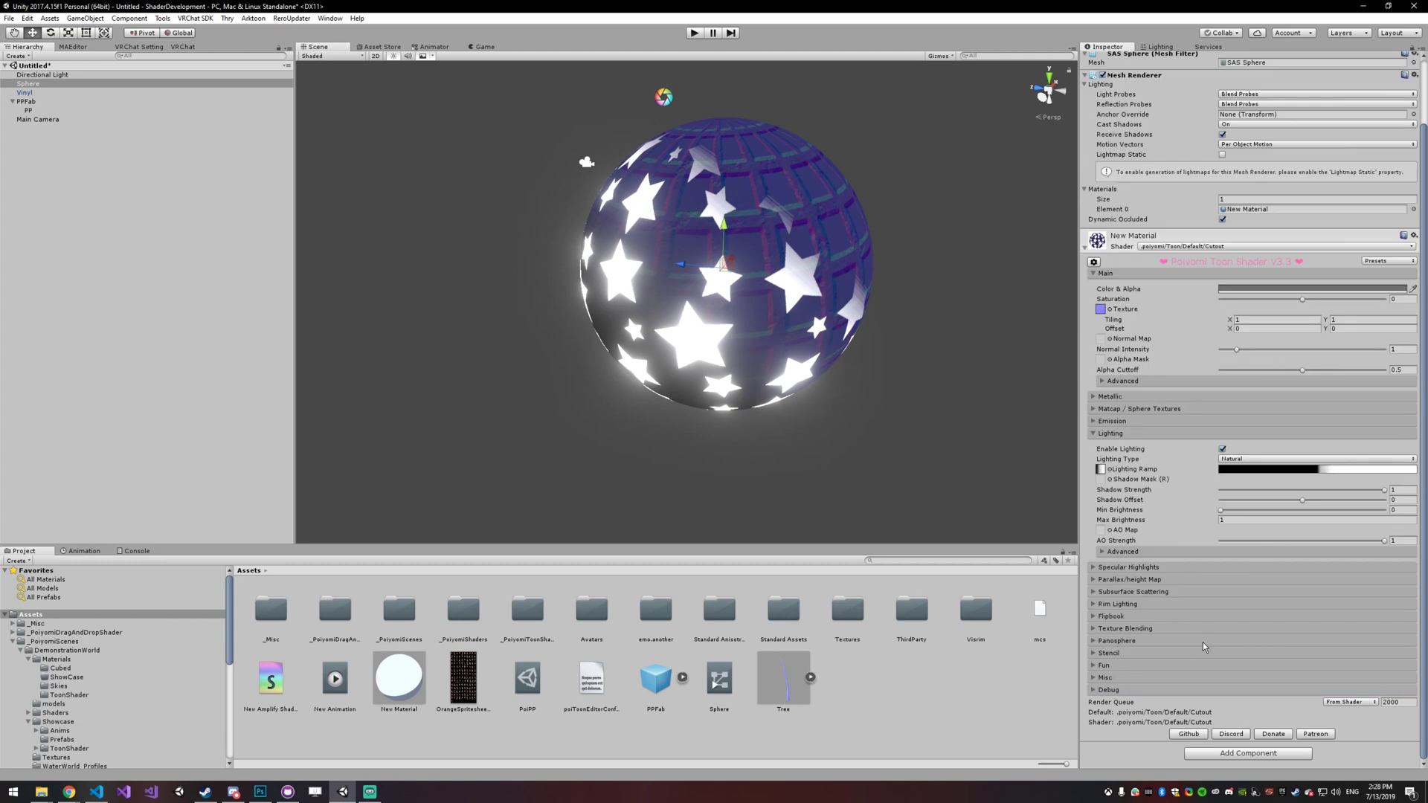